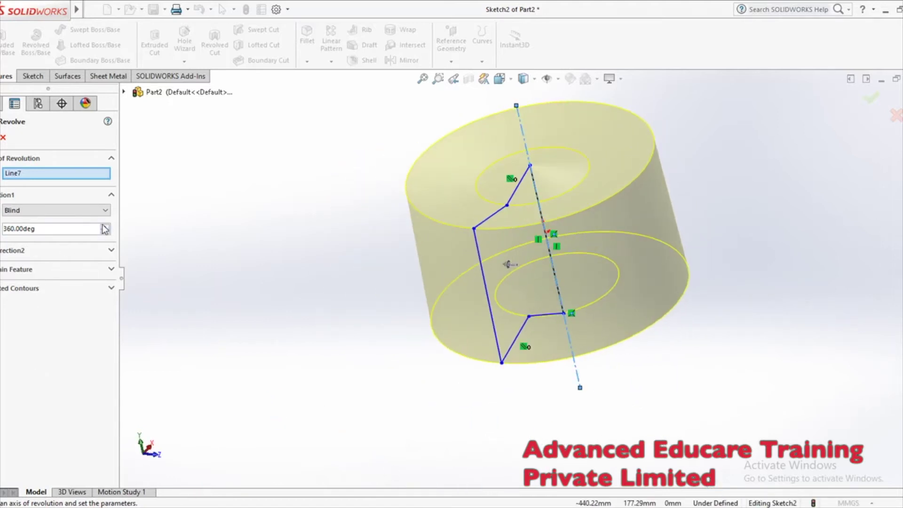
# - Set the revolve angle to 330 degrees and create the revolved solid
pyautogui.click(104, 231)
pyautogui.click(104, 231)
pyautogui.click(105, 231)
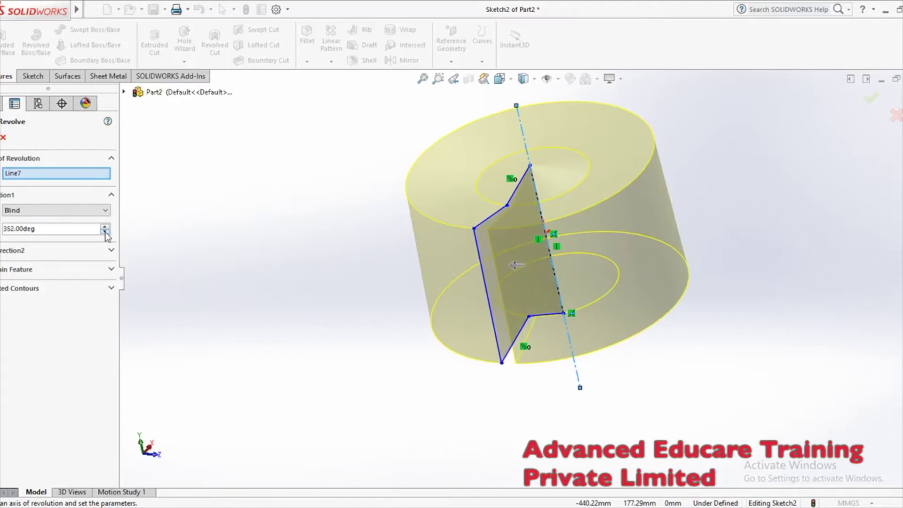
pyautogui.click(105, 232)
pyautogui.click(105, 231)
pyautogui.click(105, 231)
pyautogui.click(105, 231)
pyautogui.click(105, 231)
pyautogui.click(104, 231)
pyautogui.click(105, 231)
pyautogui.click(105, 231)
pyautogui.click(105, 231)
pyautogui.click(105, 231)
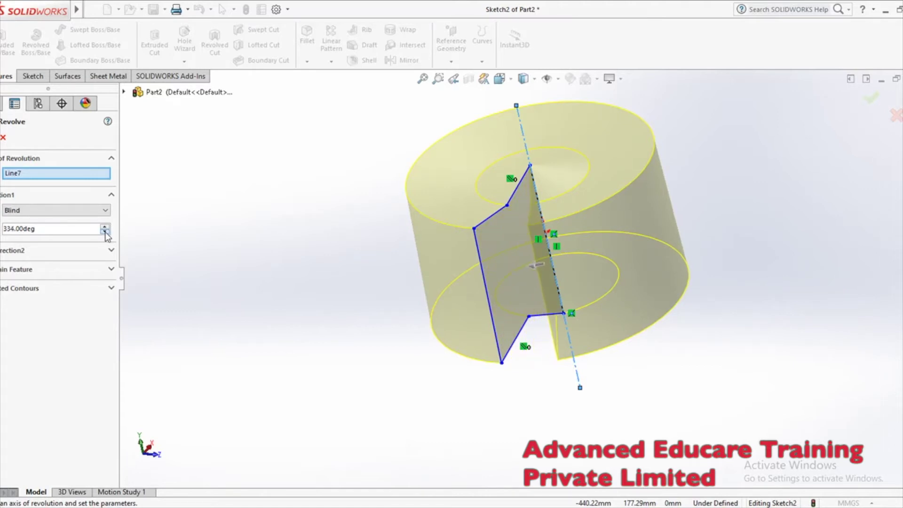
pyautogui.click(105, 231)
pyautogui.click(105, 231)
pyautogui.click(0, 138)
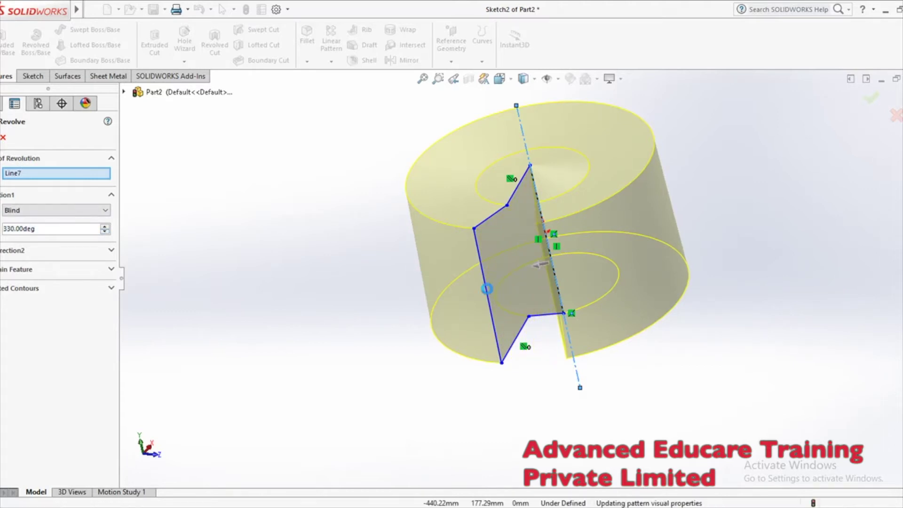
pyautogui.press('Return')
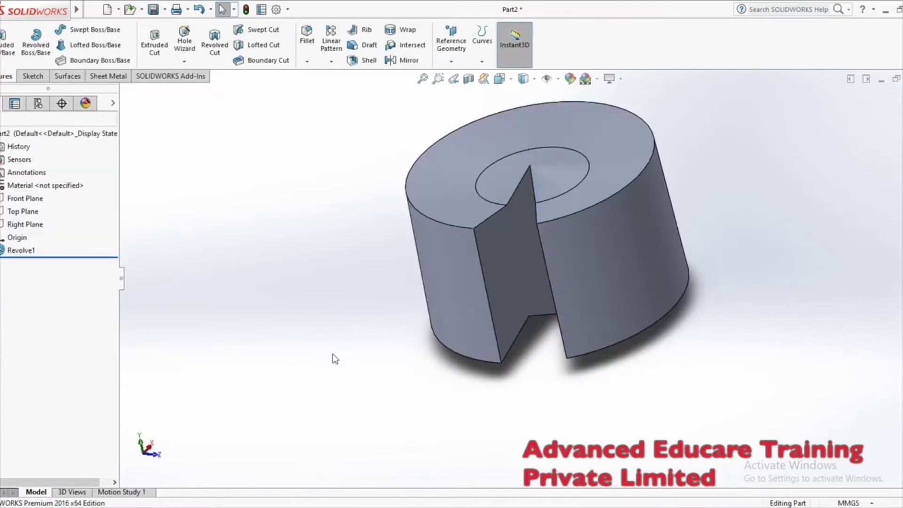
pyautogui.moveTo(600, 365); pyautogui.dragTo(448, 338, button='middle')
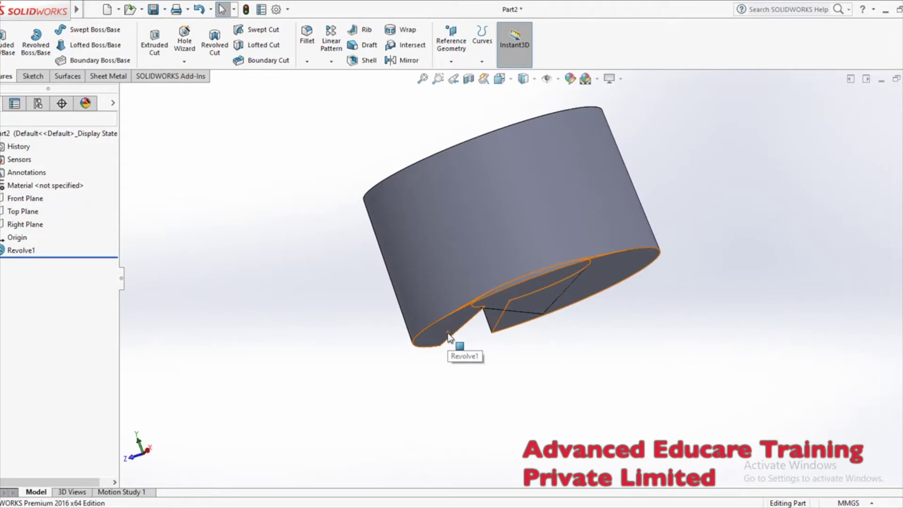
# - Undo the revolve and remove all the lines of its profile so the sketch on the Front Plane is empty
pyautogui.hotkey('ctrl', 'z')
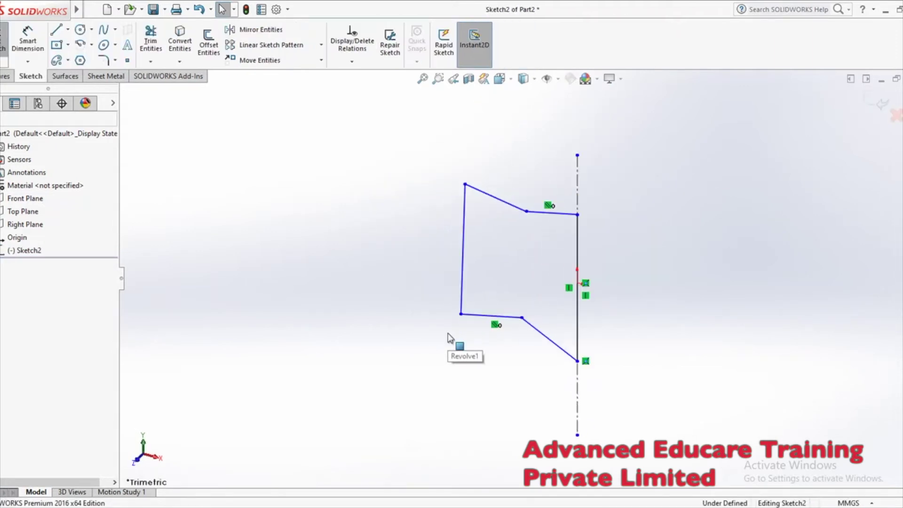
pyautogui.hotkey('ctrl', 'z')
pyautogui.hotkey('ctrl', 'z')
pyautogui.hotkey('ctrl', 'z')
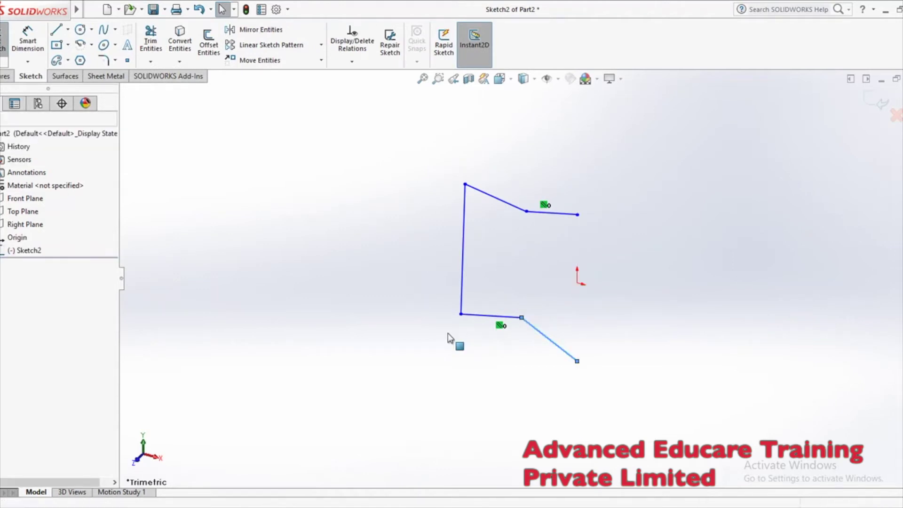
pyautogui.hotkey('ctrl', 'z')
pyautogui.hotkey('ctrl', 'z')
pyautogui.hotkey('ctrl', 'z')
pyautogui.hotkey('ctrl', 'z')
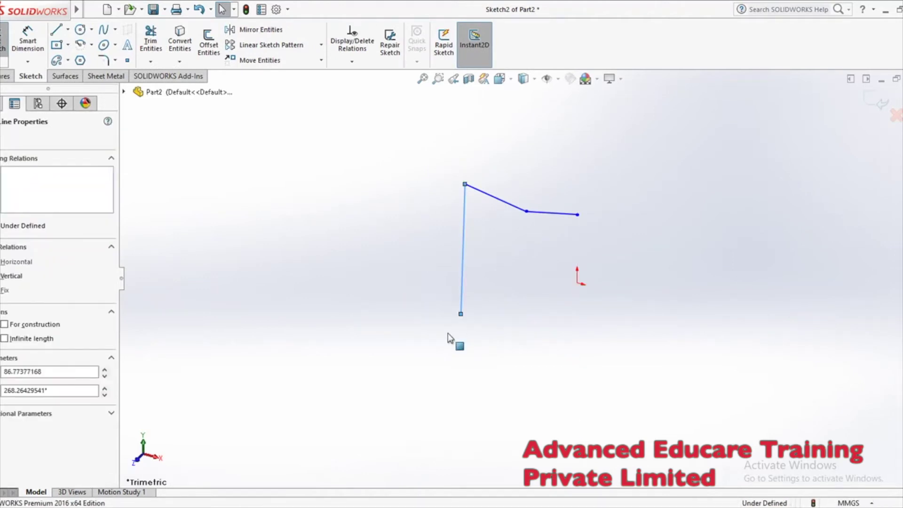
pyautogui.press('alt')
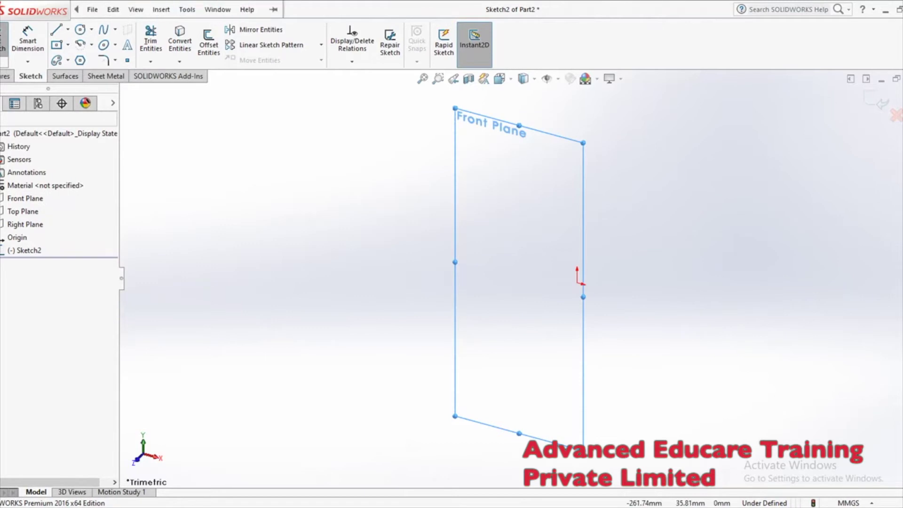
pyautogui.press('e')
pyautogui.click(427, 129)
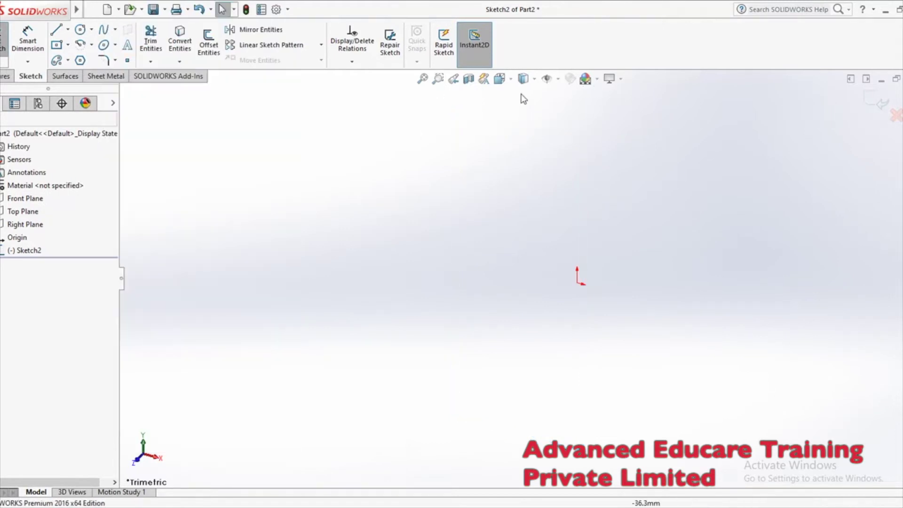
# - View the sketch plane face-on and draw a vertical centerline about 126 mm long through the origin
pyautogui.press('space')
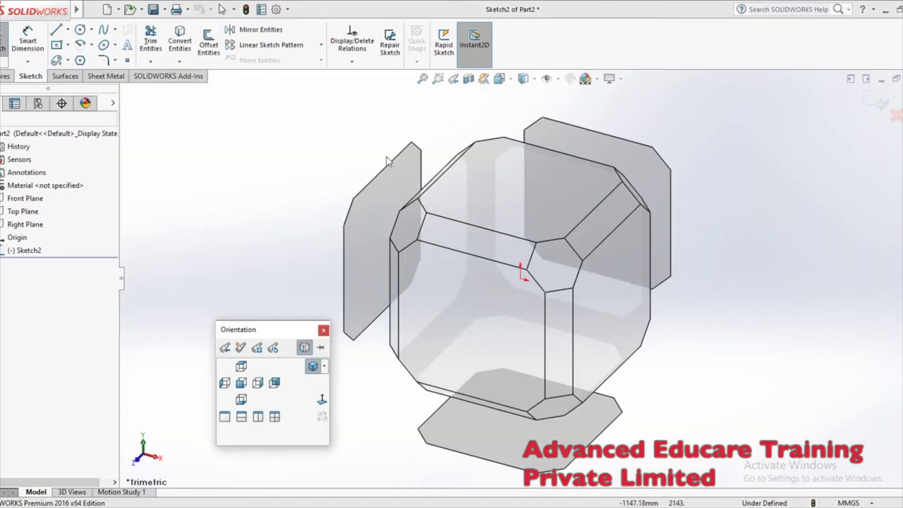
pyautogui.click(322, 399)
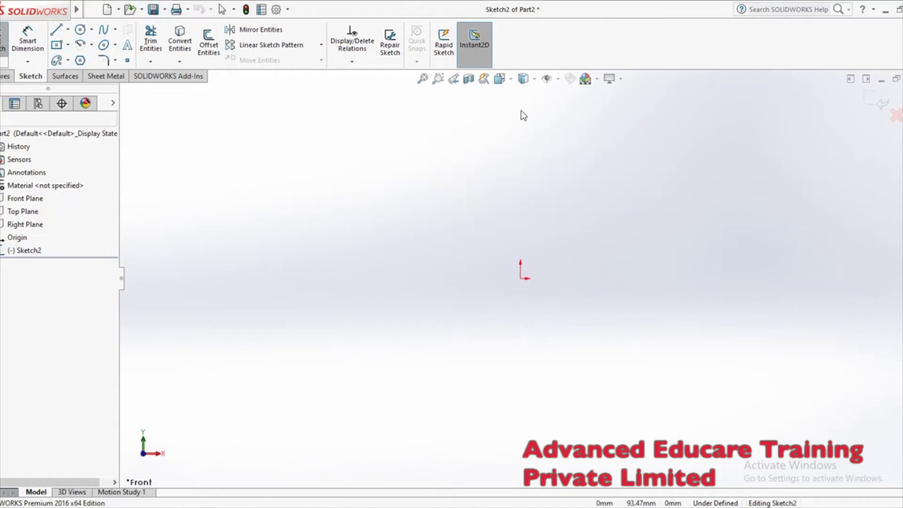
pyautogui.click(510, 79)
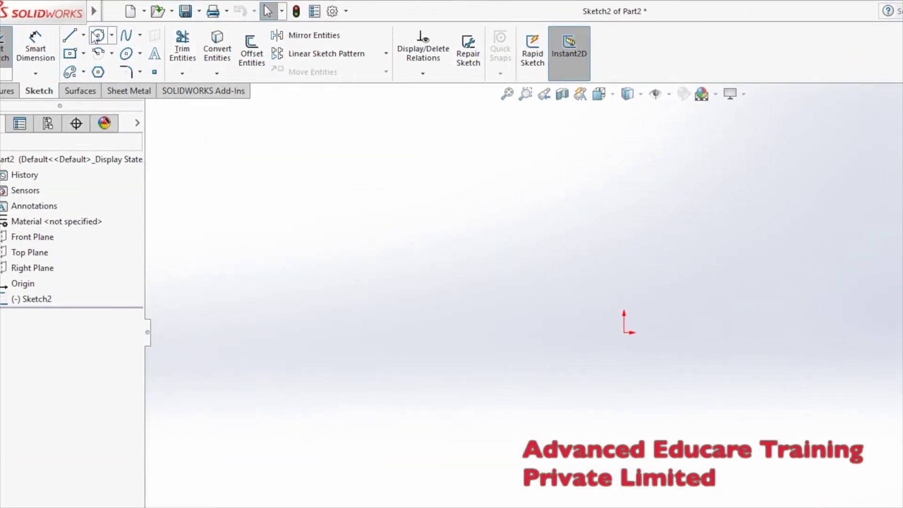
pyautogui.click(84, 36)
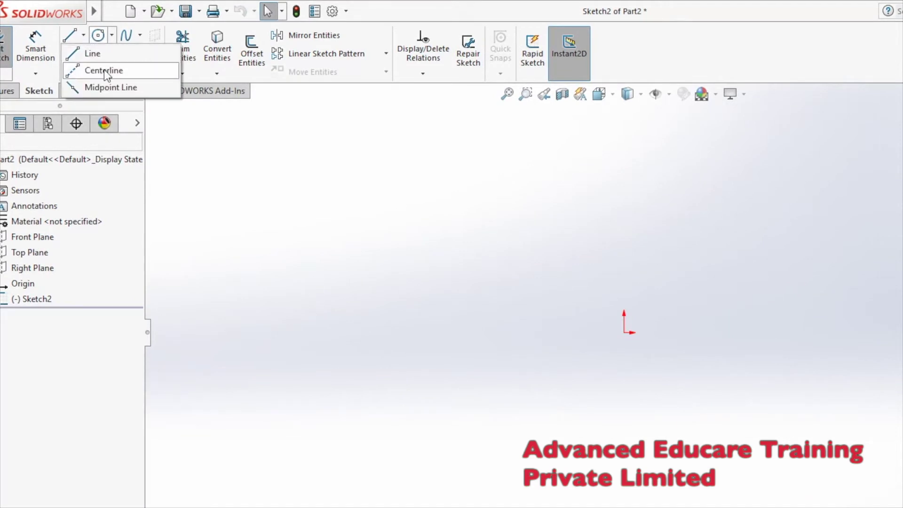
pyautogui.click(104, 71)
pyautogui.click(624, 332)
pyautogui.click(623, 208)
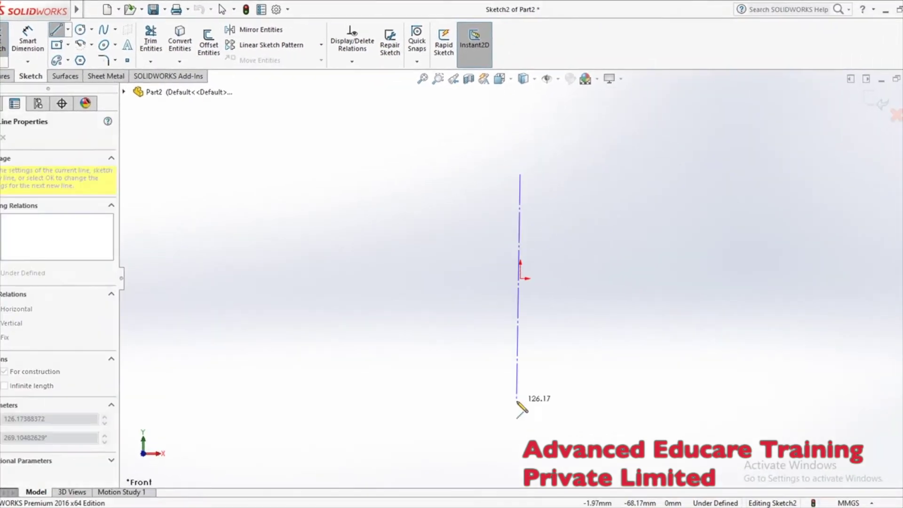
pyautogui.click(520, 401)
pyautogui.rightClick(516, 402)
pyautogui.click(525, 365)
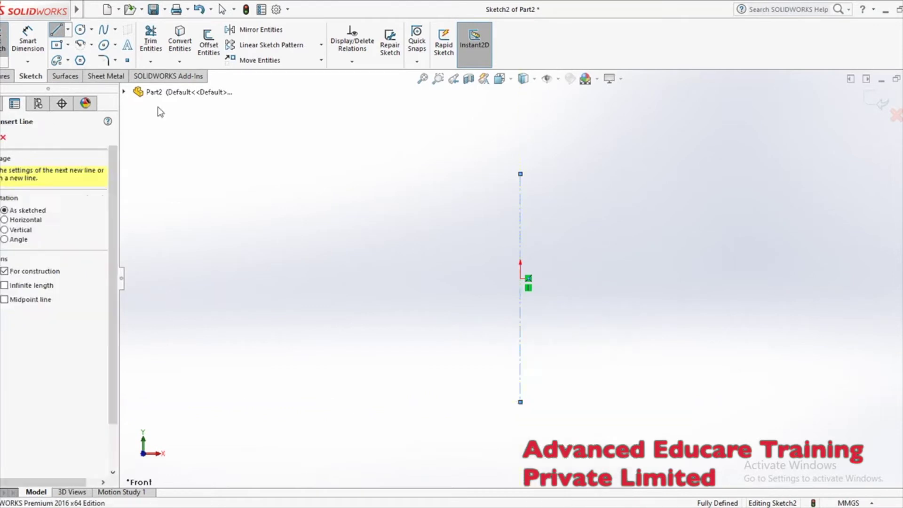
# - Sketch a closed four-sided profile left of the centerline, with vertical sides about 94 mm and 71 mm long and sloping ends
pyautogui.click(59, 29)
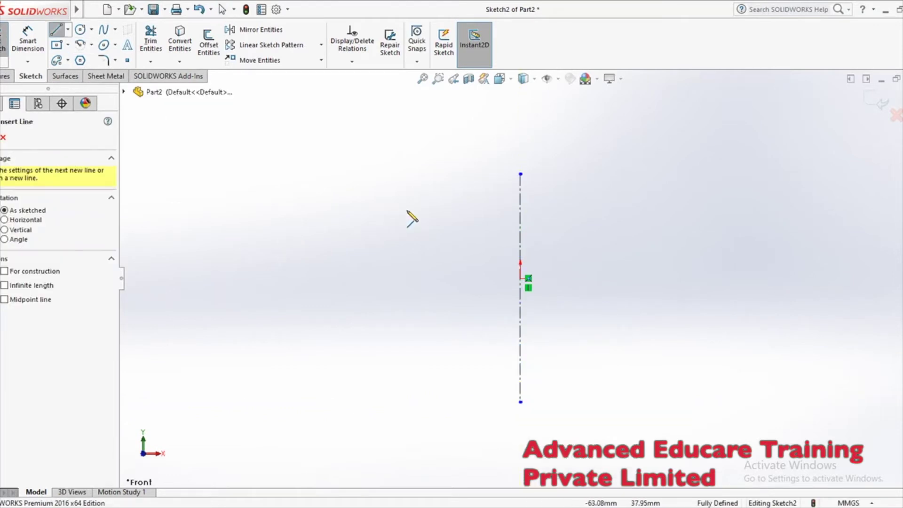
pyautogui.click(458, 207)
pyautogui.click(380, 174)
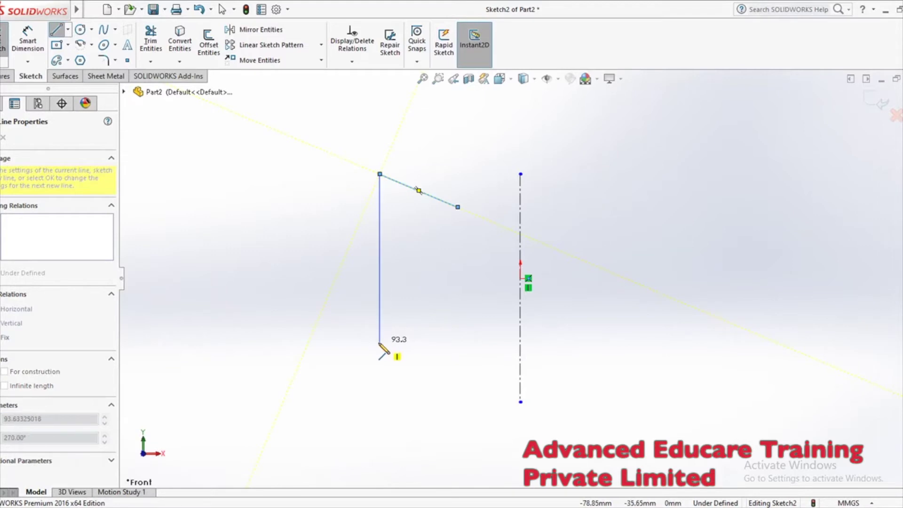
pyautogui.click(380, 342)
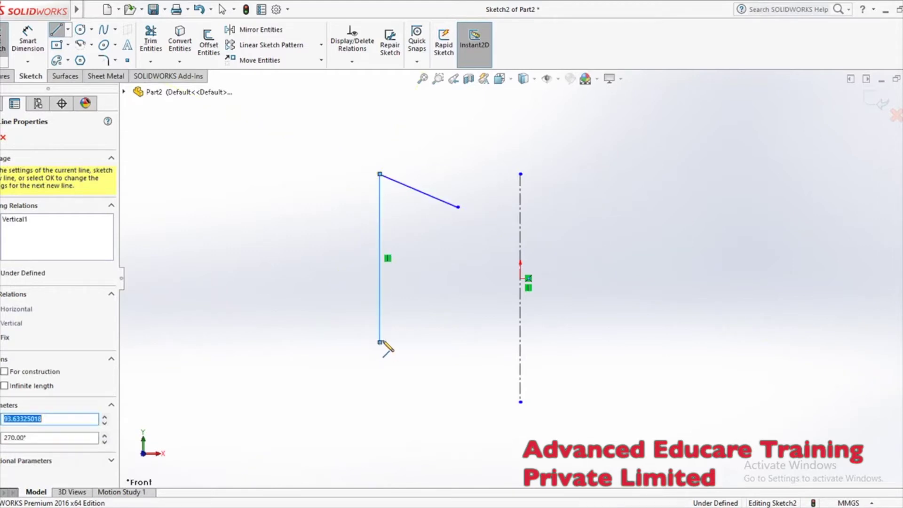
pyautogui.click(458, 334)
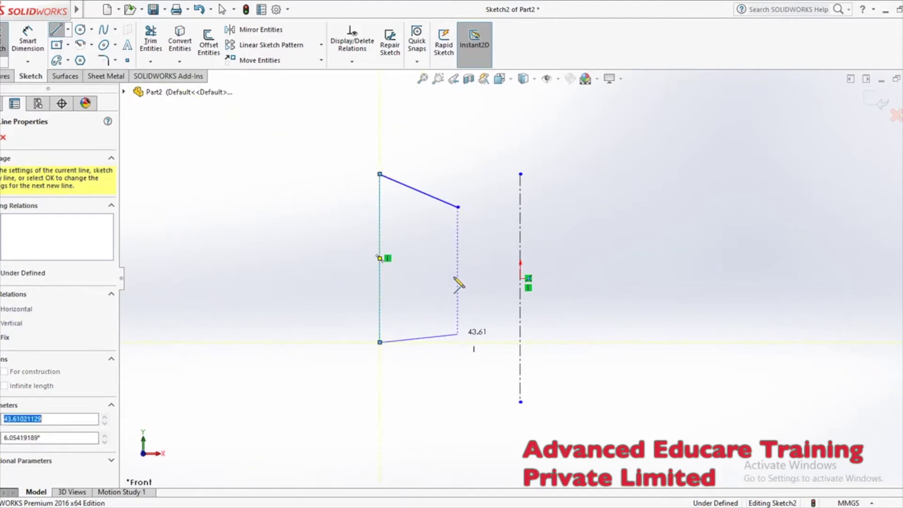
pyautogui.click(458, 207)
pyautogui.rightClick(458, 207)
pyautogui.click(484, 214)
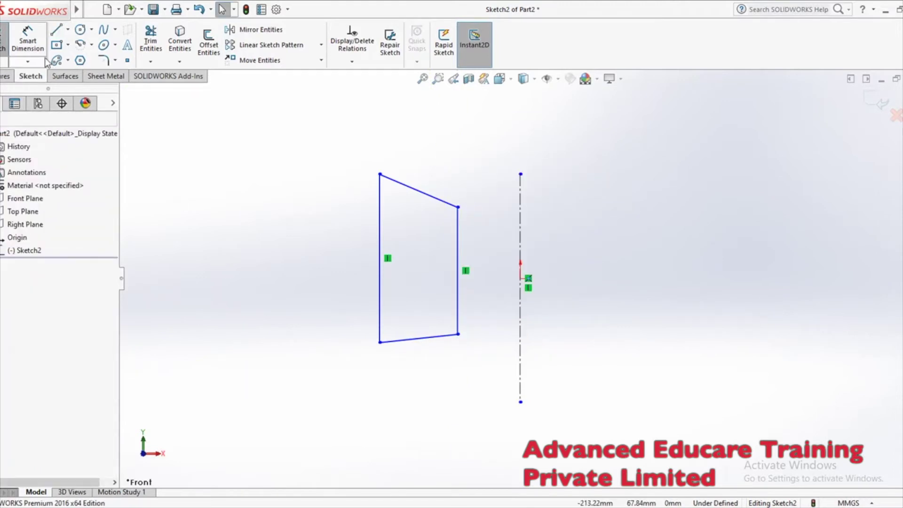
# - Start a Revolved Boss/Base of the four-sided profile about the vertical centerline
pyautogui.click(3, 76)
pyautogui.click(36, 51)
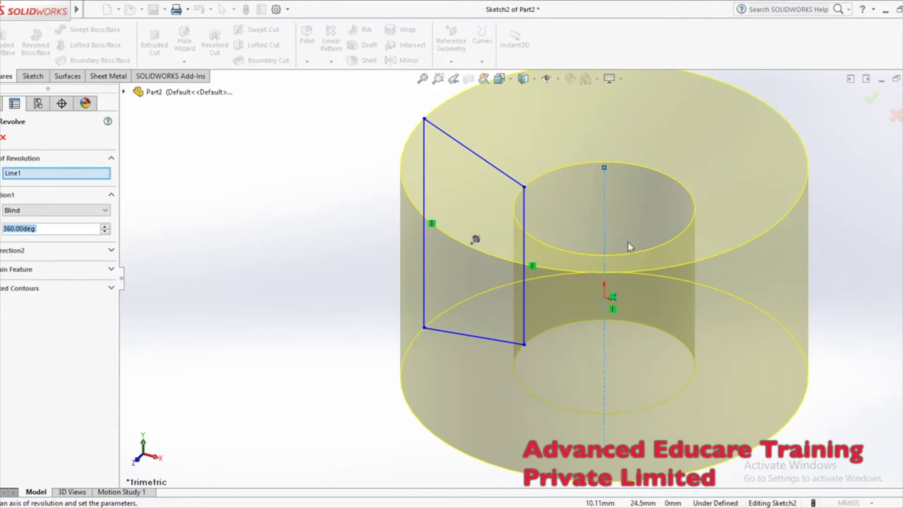
pyautogui.moveTo(622, 245); pyautogui.dragTo(614, 301, button='middle')
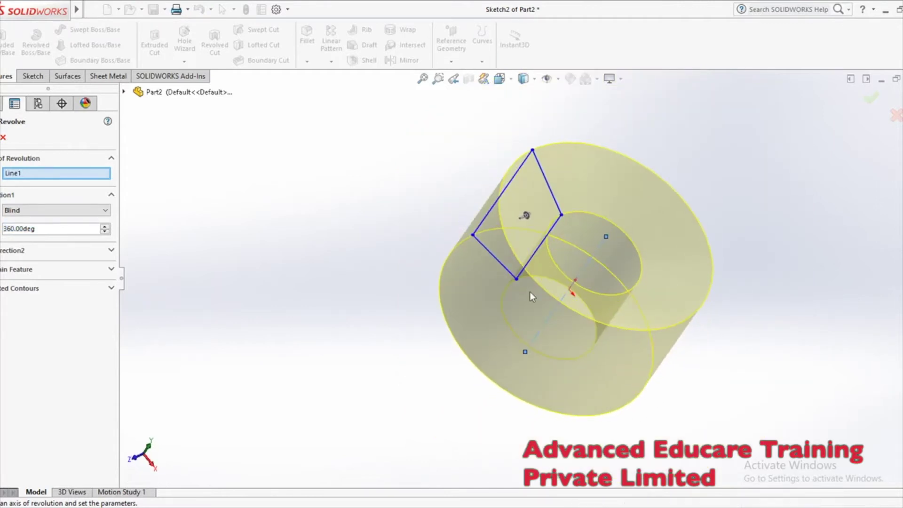
# - Try the profile's own edges as the axis of revolution and reselect the vertical centerline
pyautogui.click(70, 174)
pyautogui.click(543, 174)
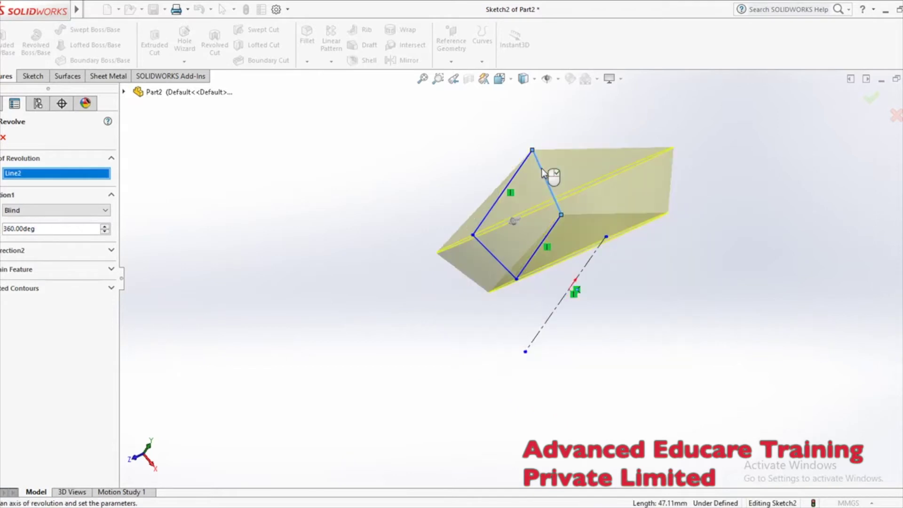
pyautogui.moveTo(589, 255); pyautogui.dragTo(582, 160, button='middle')
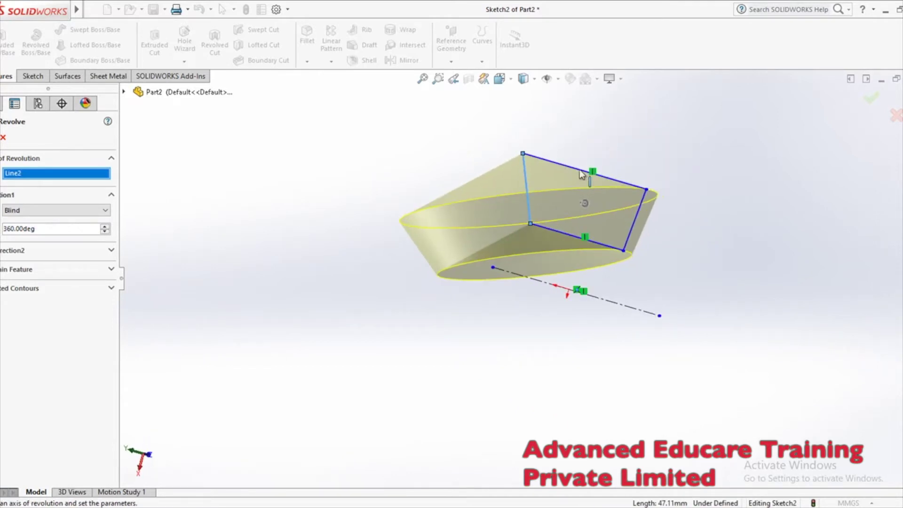
pyautogui.click(578, 174)
pyautogui.moveTo(583, 203); pyautogui.dragTo(455, 242, button='middle')
pyautogui.click(635, 193)
pyautogui.click(525, 302)
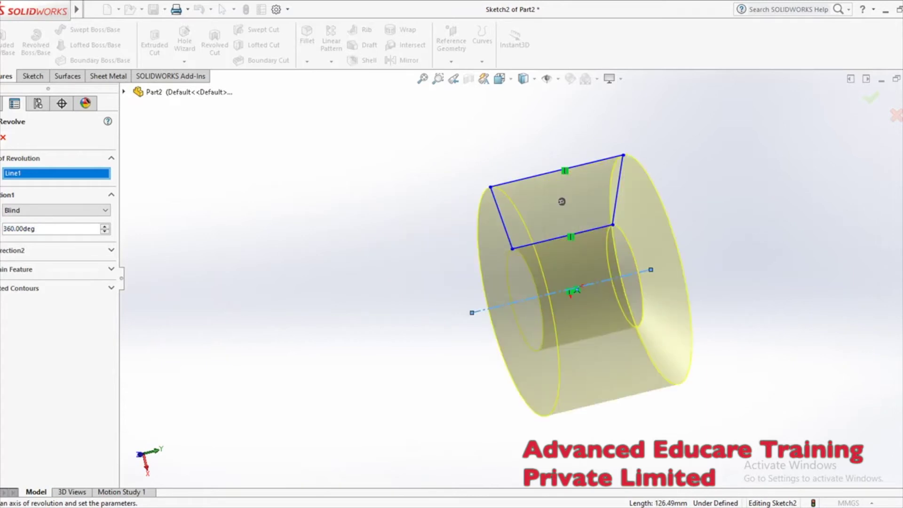
# - Turn on a one-direction thin feature 3 mm thick for the 360-degree revolve and create the solid
pyautogui.click(1, 269)
pyautogui.moveTo(442, 366); pyautogui.dragTo(340, 341, button='middle')
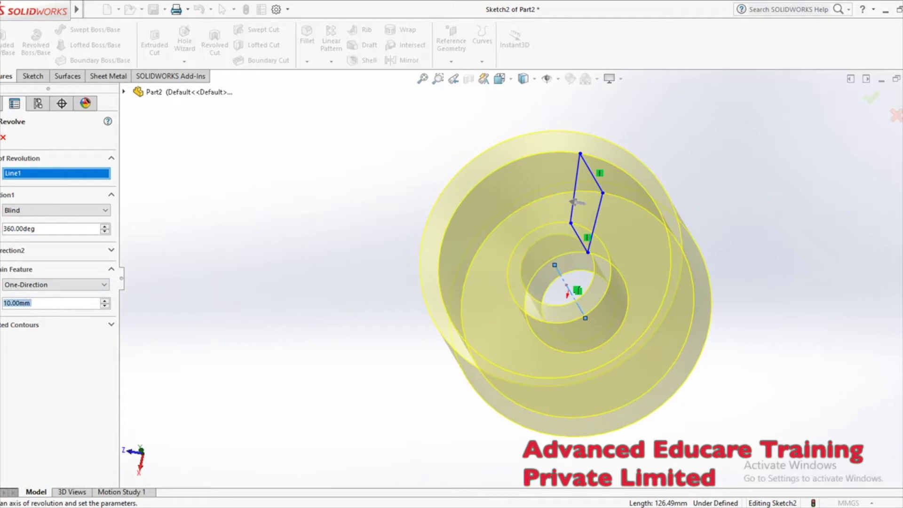
pyautogui.write('3')
pyautogui.press('Return')
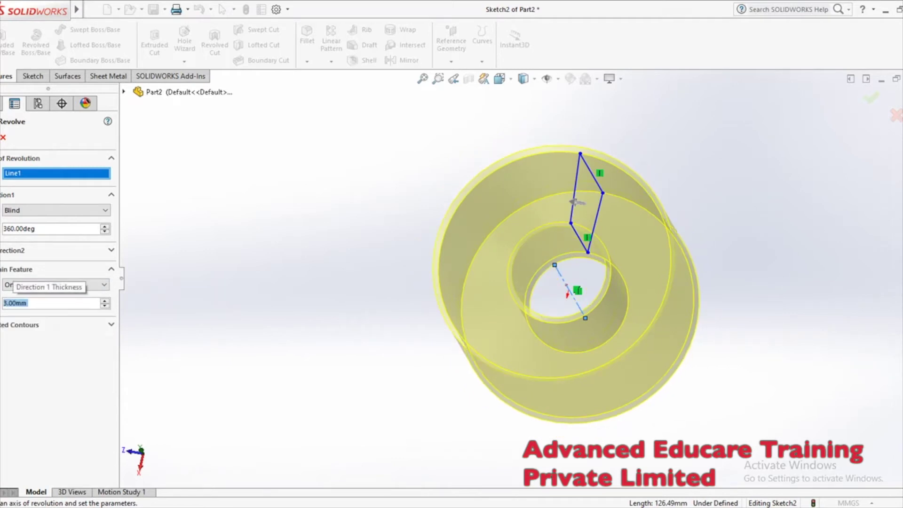
pyautogui.press('Return')
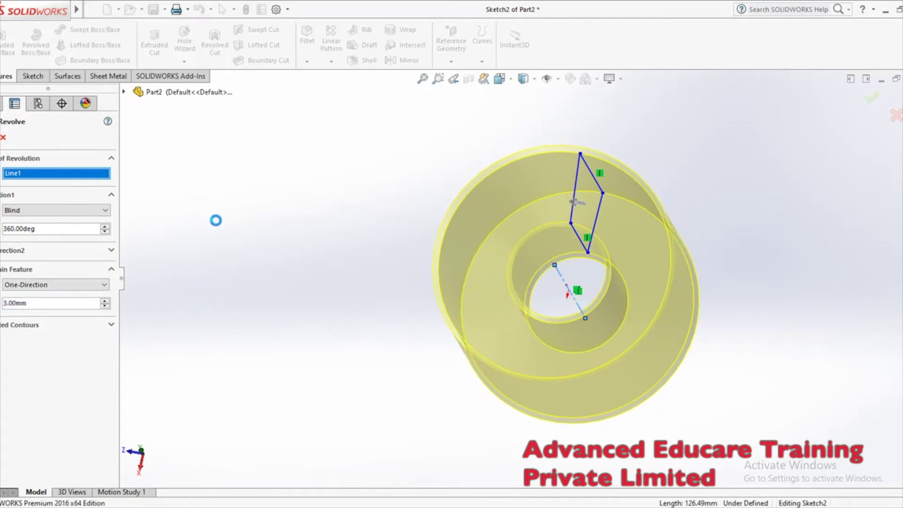
pyautogui.click(296, 293)
pyautogui.moveTo(467, 369)
pyautogui.mouseDown(button='middle')
pyautogui.moveTo(484, 325)
pyautogui.moveTo(464, 256)
pyautogui.moveTo(417, 315)
pyautogui.moveTo(422, 344)
pyautogui.mouseUp(button='middle')
pyautogui.moveTo(798, 364); pyautogui.dragTo(687, 435, button='middle')
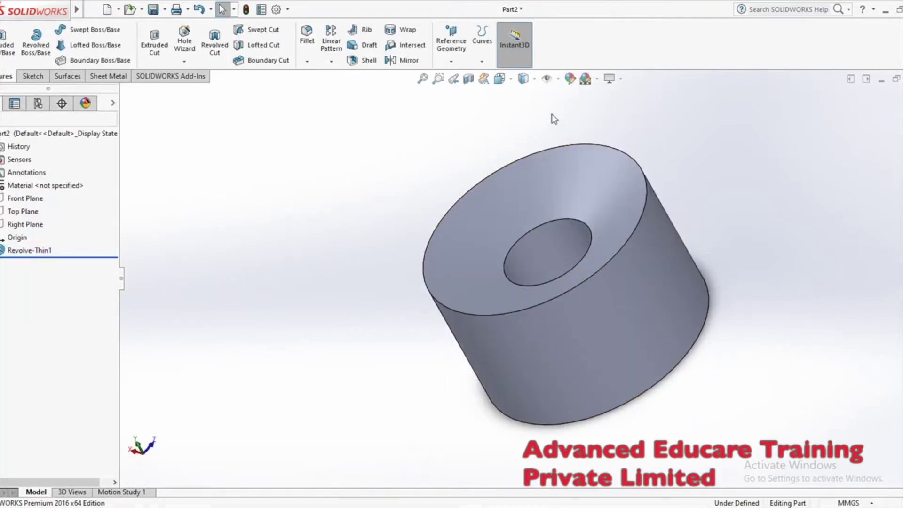
# - Section the part along the Front Plane to examine its interior walls, and restore the full view
pyautogui.click(469, 80)
pyautogui.moveTo(608, 326); pyautogui.dragTo(664, 301, button='middle')
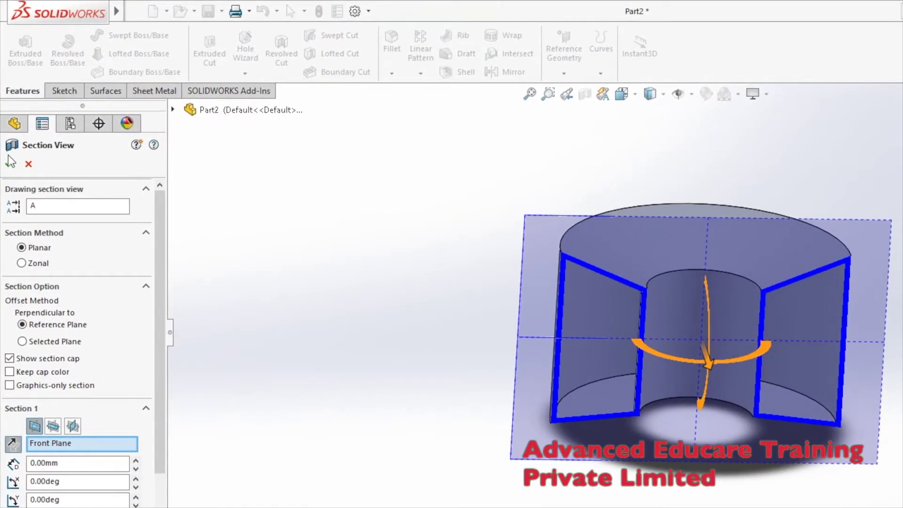
pyautogui.click(10, 163)
pyautogui.moveTo(403, 312); pyautogui.dragTo(413, 282, button='middle')
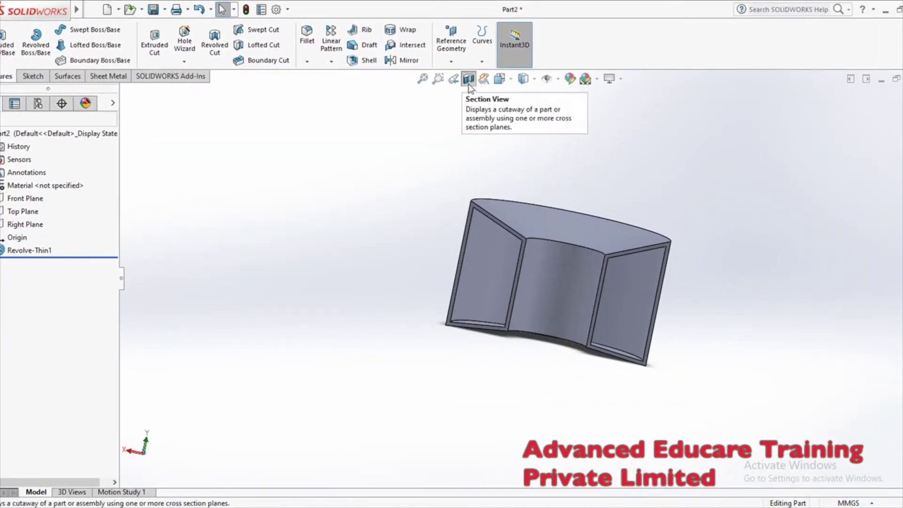
pyautogui.click(468, 82)
pyautogui.moveTo(414, 192); pyautogui.dragTo(352, 335, button='middle')
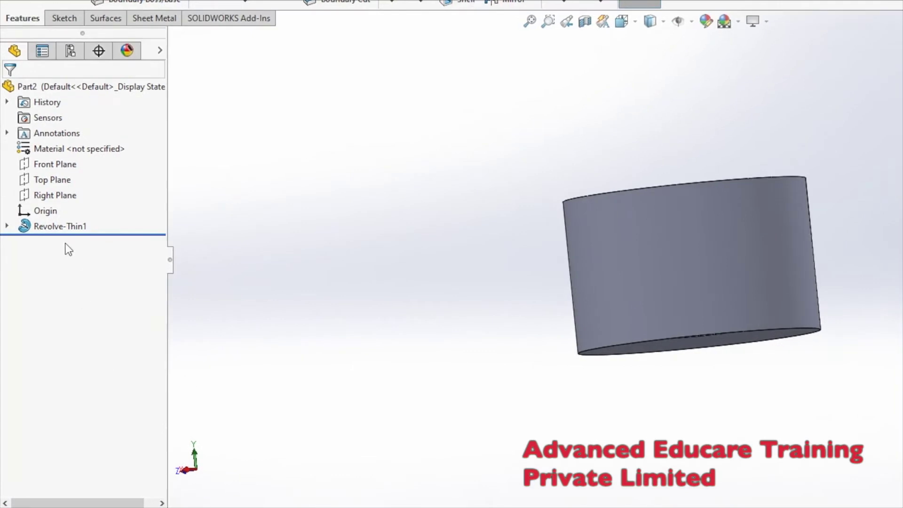
# - Delete the thin revolved feature and its remaining profile sketch
pyautogui.rightClick(66, 229)
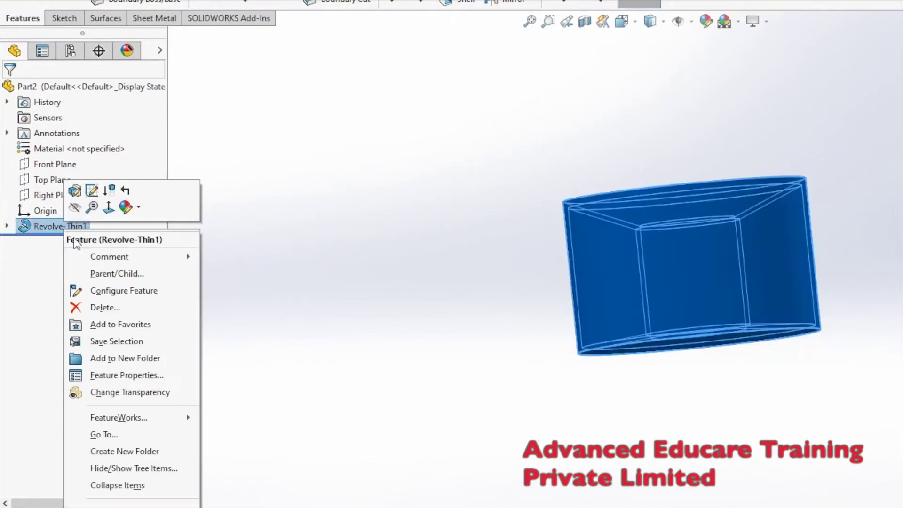
pyautogui.click(97, 308)
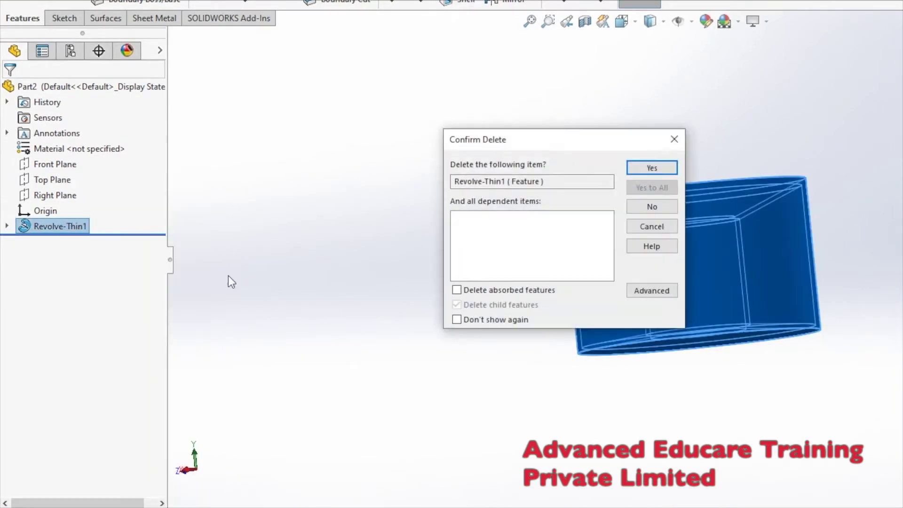
pyautogui.click(670, 168)
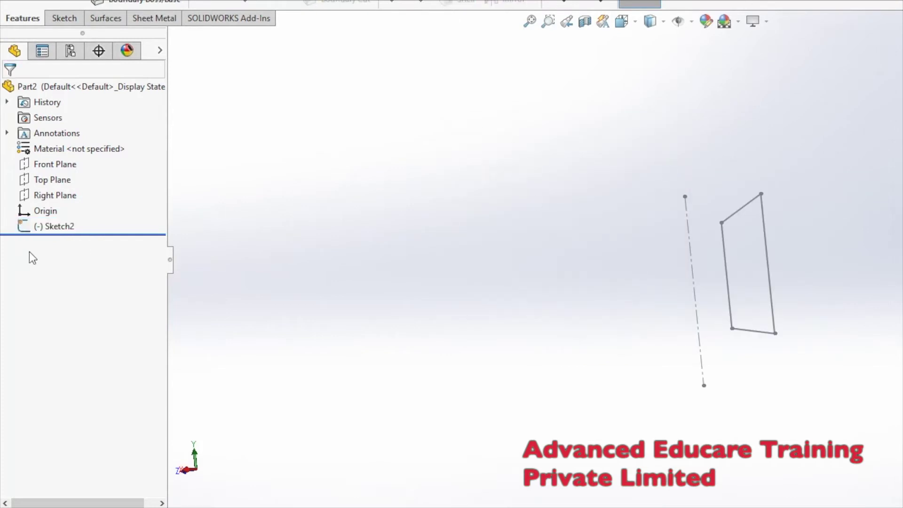
pyautogui.rightClick(52, 227)
pyautogui.click(92, 304)
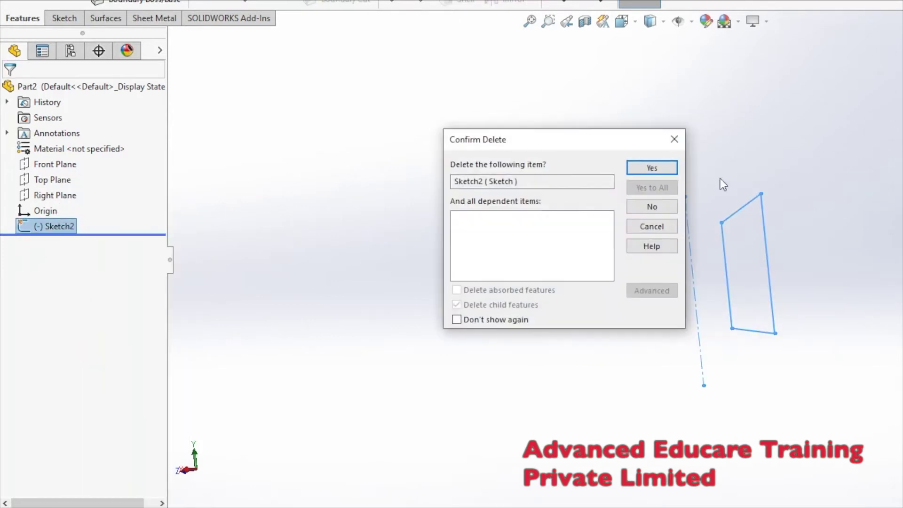
pyautogui.click(671, 170)
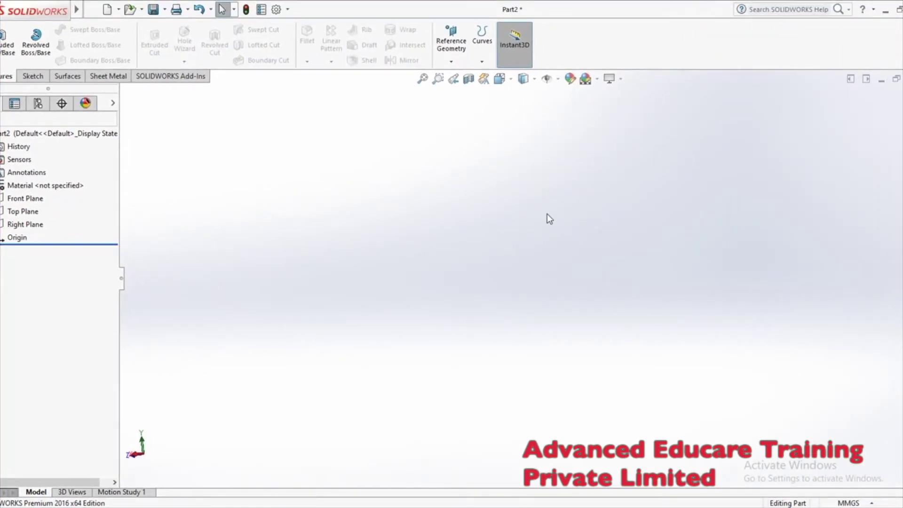
# - Start a sketch on the Top Plane
pyautogui.click(23, 212)
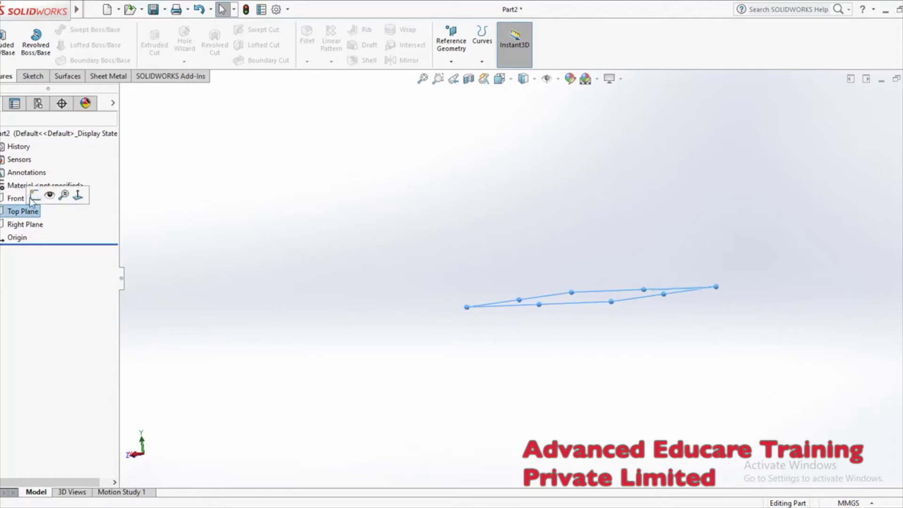
pyautogui.click(13, 193)
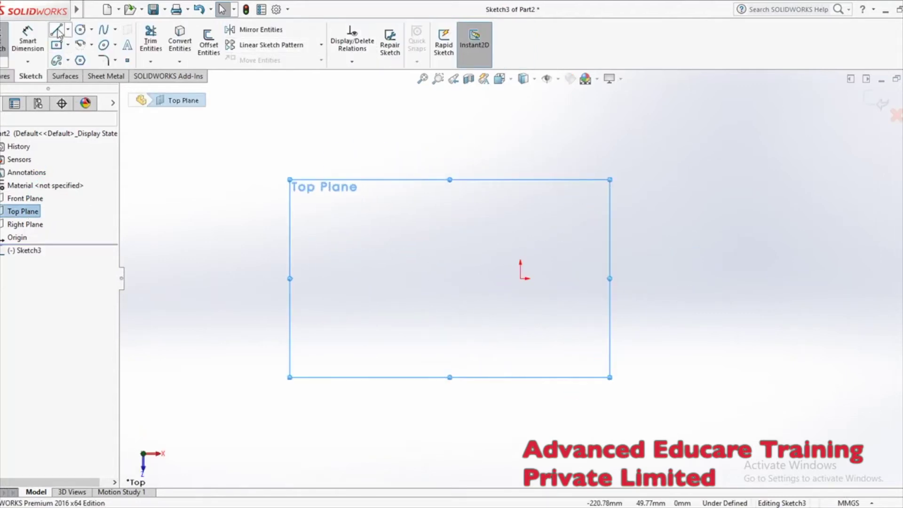
pyautogui.click(104, 30)
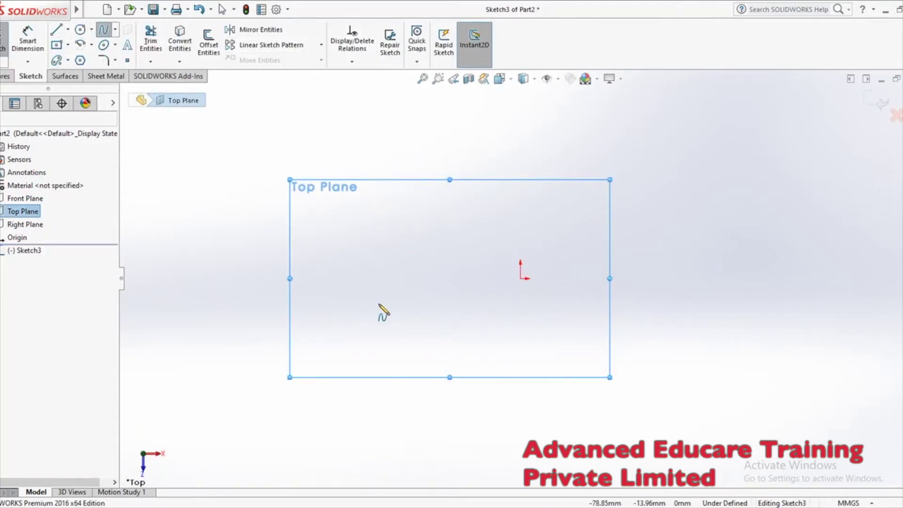
pyautogui.click(378, 304)
pyautogui.click(427, 272)
pyautogui.click(492, 299)
pyautogui.click(554, 271)
pyautogui.click(625, 293)
pyautogui.click(677, 258)
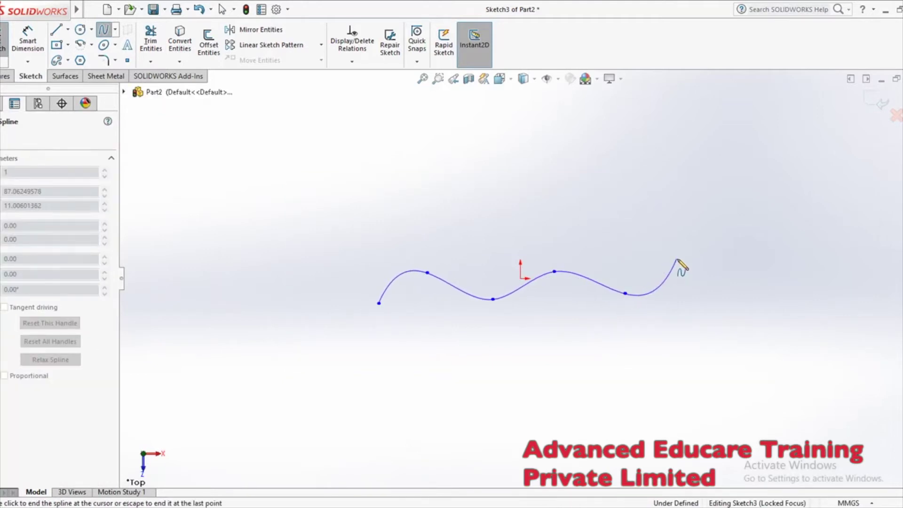
pyautogui.rightClick(723, 280)
pyautogui.click(734, 280)
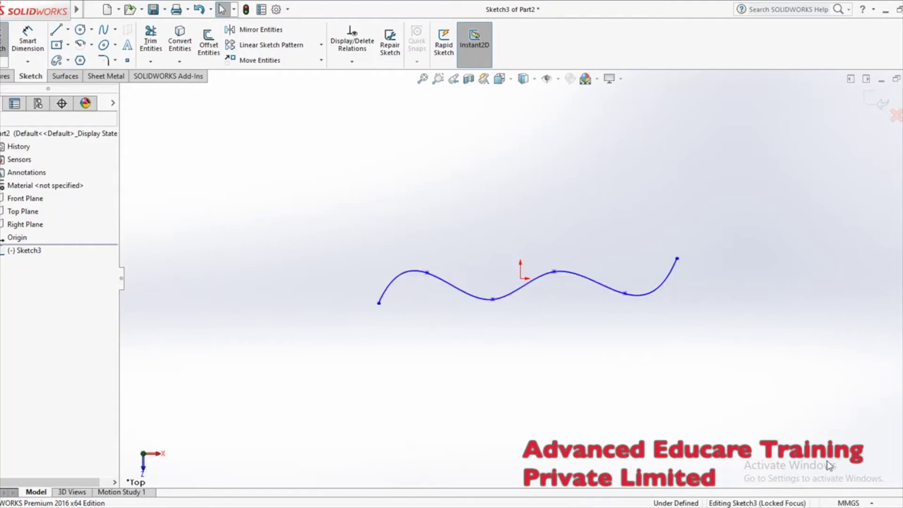
pyautogui.moveTo(730, 212); pyautogui.dragTo(317, 386)
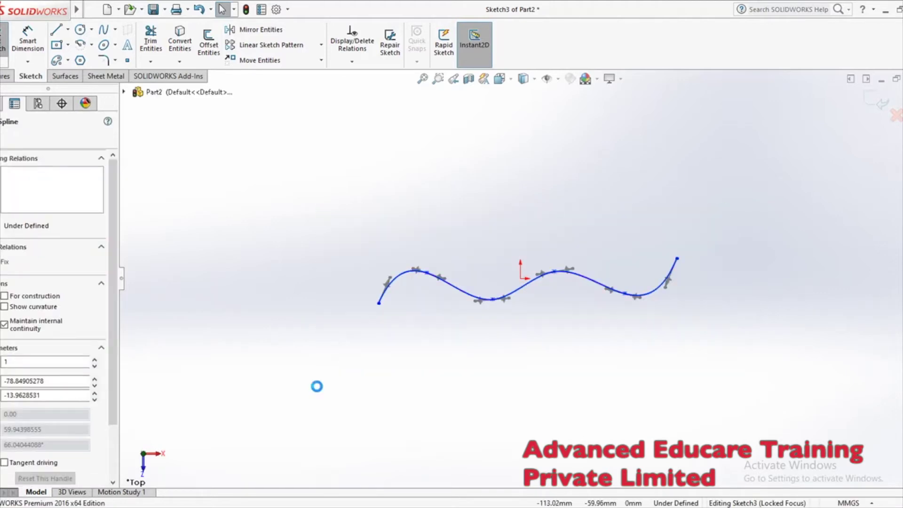
pyautogui.press('Delete')
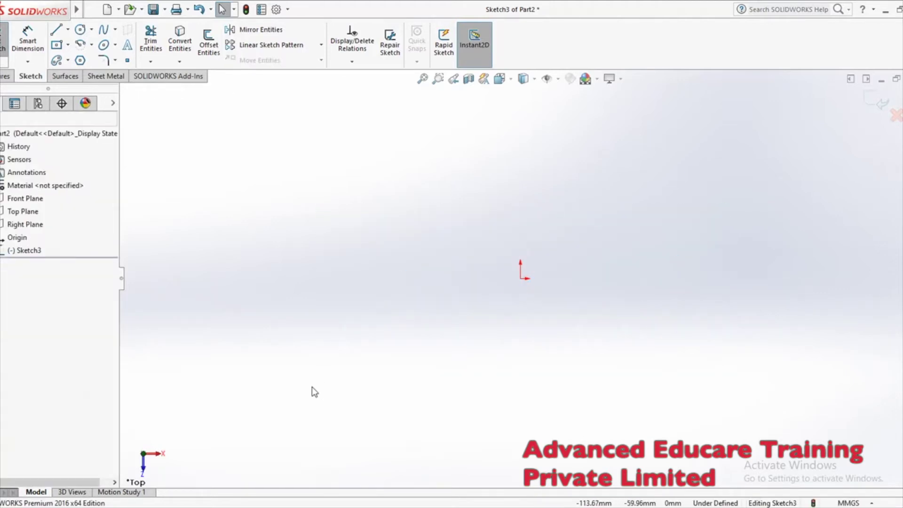
# - Draw an open wavy spline through eight points, starting at the origin and running along the positive X direction
pyautogui.click(103, 30)
pyautogui.click(521, 278)
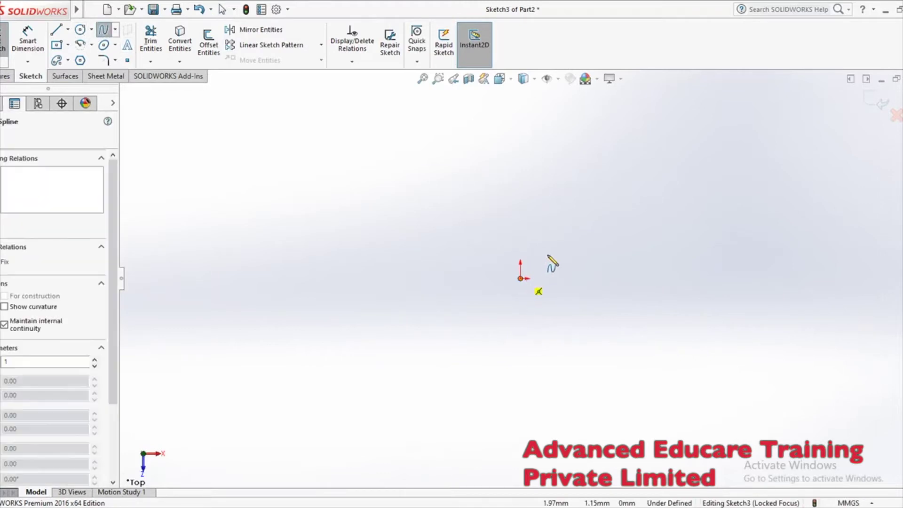
pyautogui.click(559, 234)
pyautogui.click(601, 259)
pyautogui.click(659, 229)
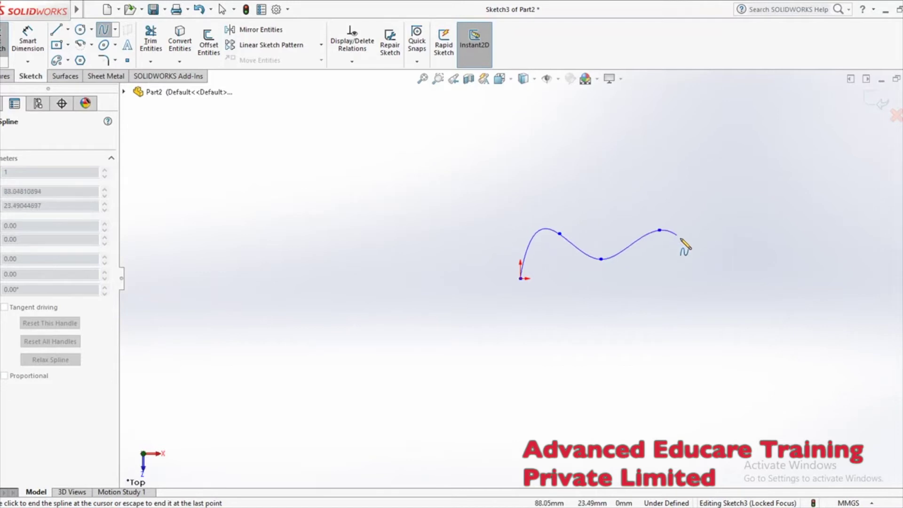
pyautogui.click(701, 253)
pyautogui.click(743, 230)
pyautogui.click(799, 254)
pyautogui.click(845, 226)
pyautogui.rightClick(858, 237)
pyautogui.click(845, 238)
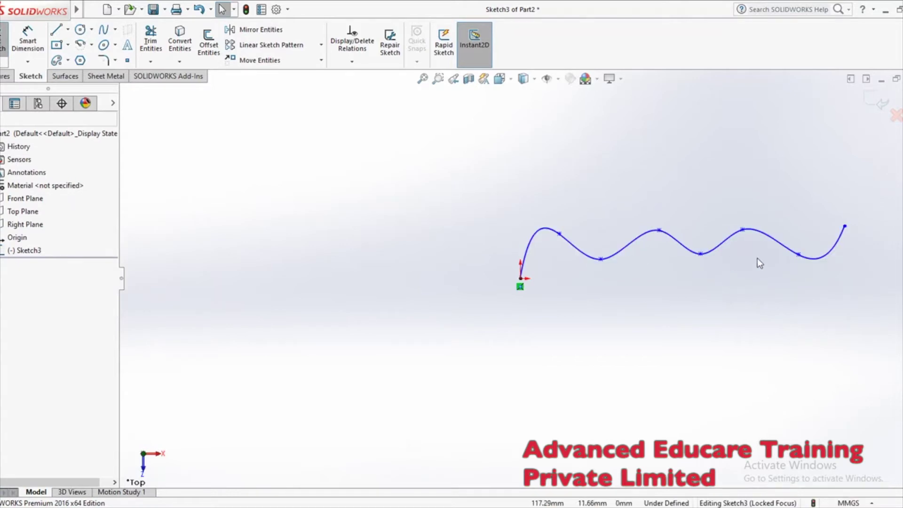
# - Reshape the spline by moving its second point to flatten the first wave, and close the sketch
pyautogui.moveTo(559, 235); pyautogui.dragTo(574, 252)
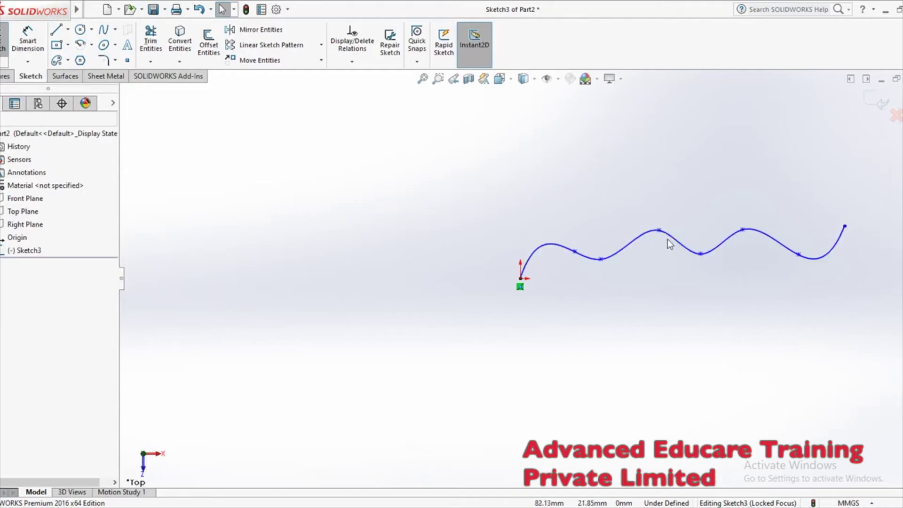
pyautogui.click(658, 231)
pyautogui.moveTo(651, 245); pyautogui.dragTo(655, 229)
pyautogui.click(663, 261)
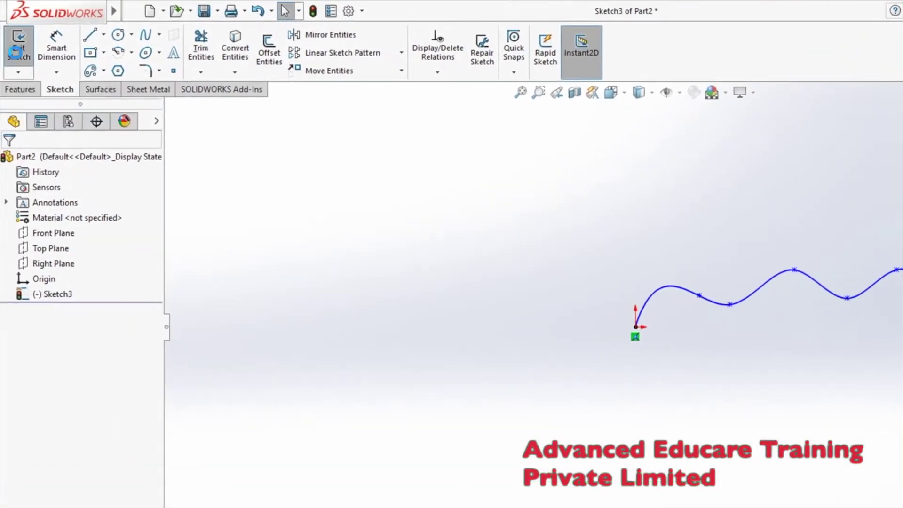
pyautogui.click(18, 47)
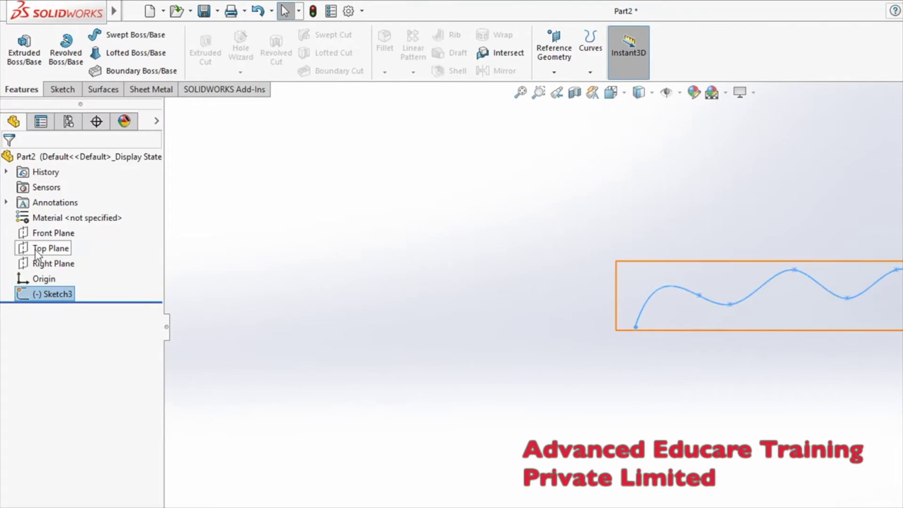
# - Start a sketch on the Front Plane and view it from the front
pyautogui.moveTo(520, 357); pyautogui.dragTo(575, 241, button='middle')
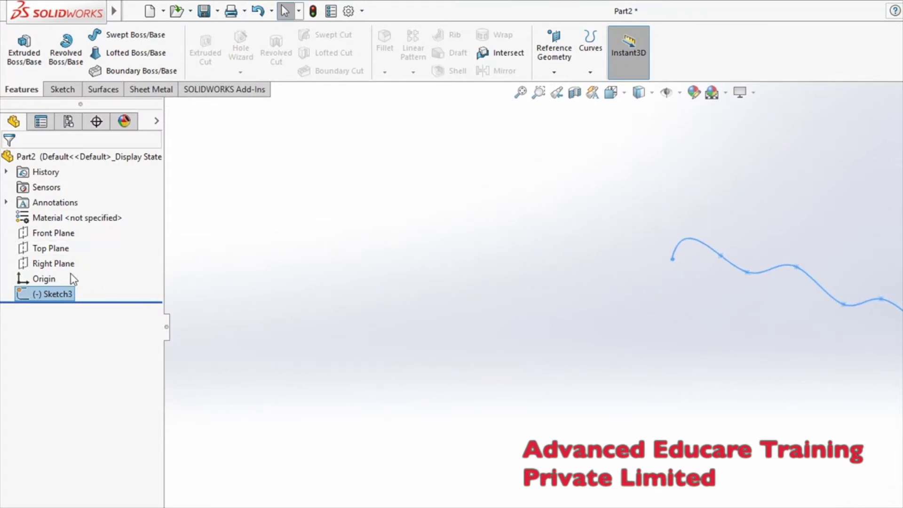
pyautogui.click(66, 235)
pyautogui.moveTo(417, 248)
pyautogui.mouseDown(button='middle')
pyautogui.moveTo(428, 380)
pyautogui.moveTo(480, 381)
pyautogui.moveTo(558, 340)
pyautogui.moveTo(445, 309)
pyautogui.moveTo(357, 259)
pyautogui.moveTo(312, 309)
pyautogui.moveTo(337, 320)
pyautogui.mouseUp(button='middle')
pyautogui.click(62, 89)
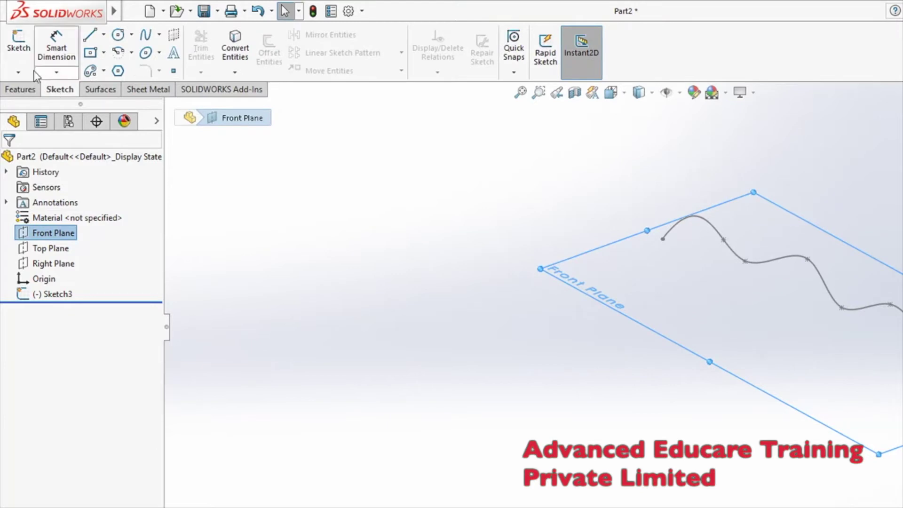
pyautogui.click(19, 45)
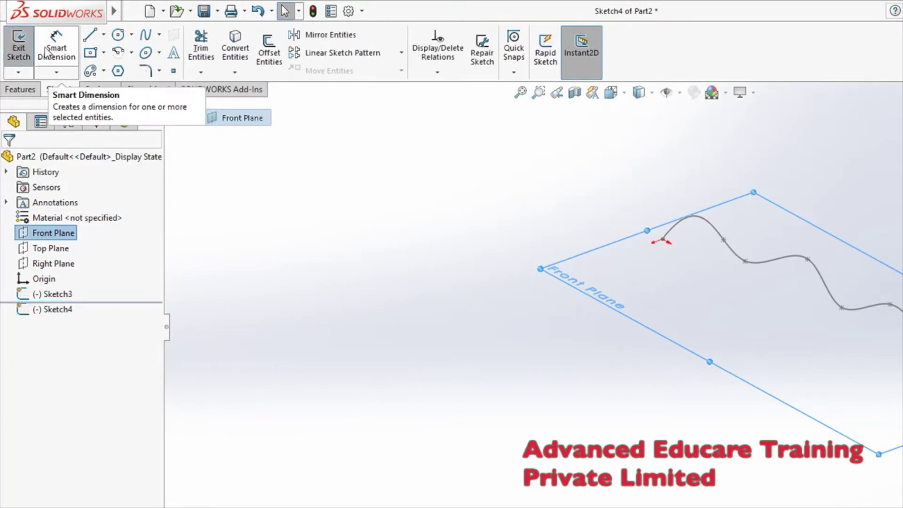
pyautogui.click(610, 92)
pyautogui.click(690, 171)
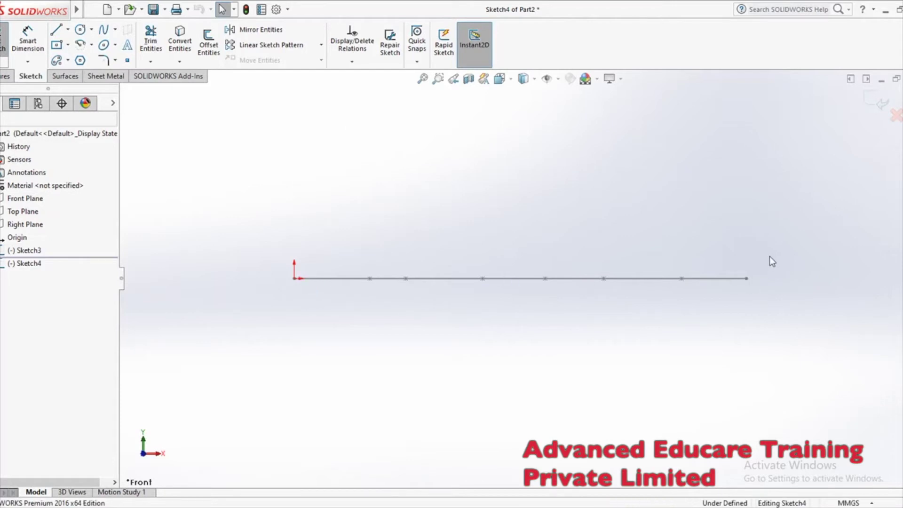
# - Draw a circle of about 3.4 mm radius centred on the origin at the spline's start
pyautogui.click(81, 31)
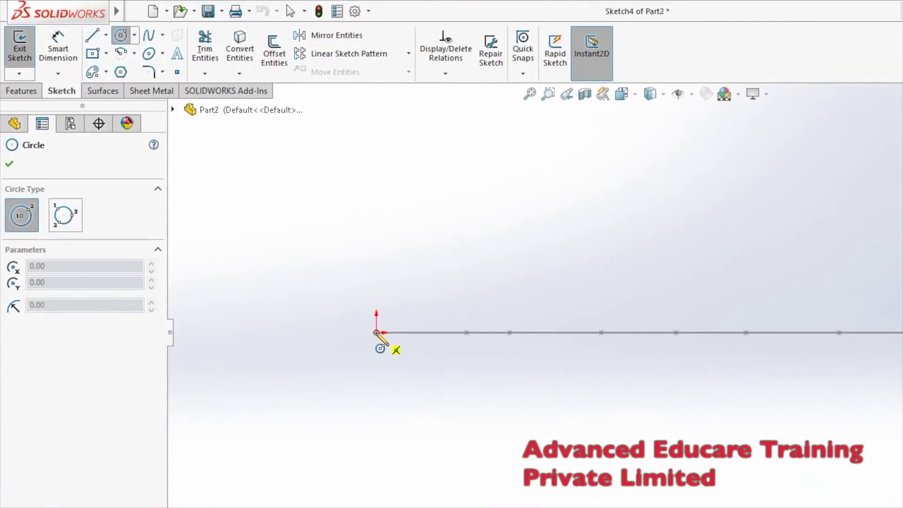
pyautogui.click(376, 332)
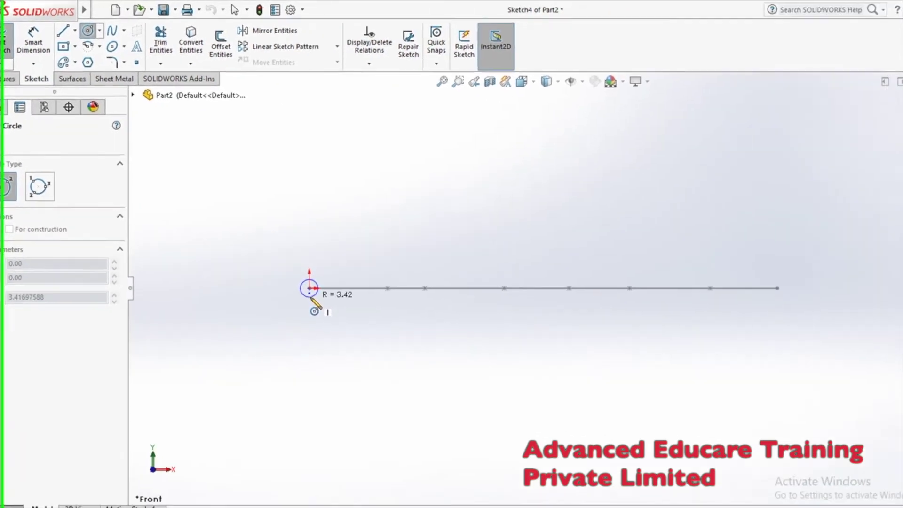
pyautogui.click(311, 302)
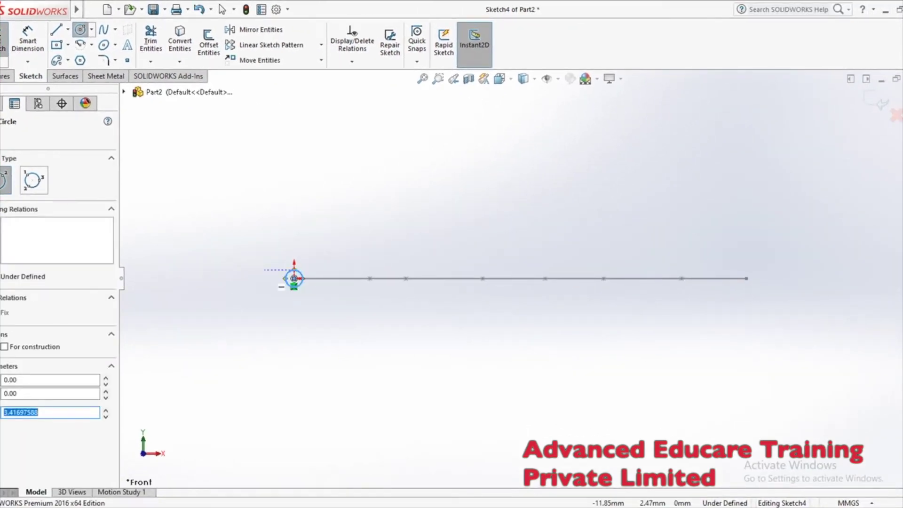
pyautogui.press('Escape')
# - Create a Swept Boss/Base with the circle as the profile and the wavy spline as the path
pyautogui.click(6, 76)
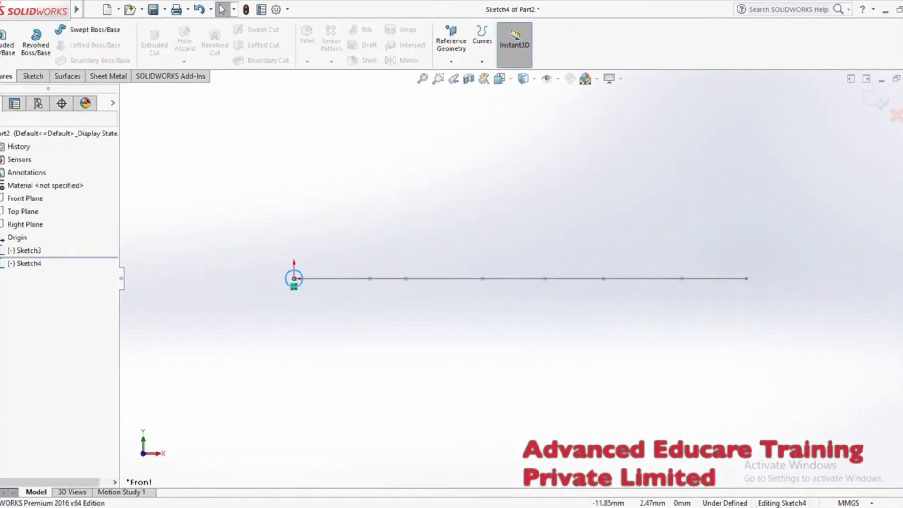
pyautogui.click(60, 30)
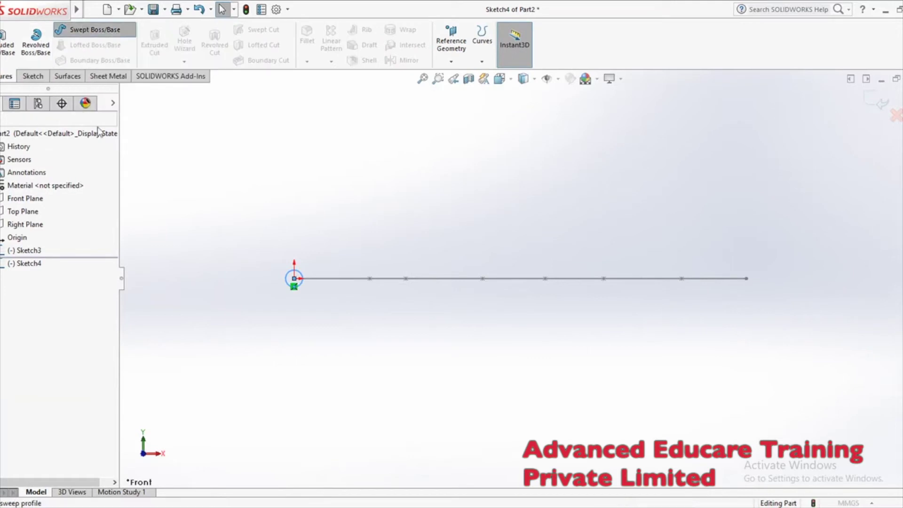
pyautogui.moveTo(564, 202); pyautogui.dragTo(515, 357, button='middle')
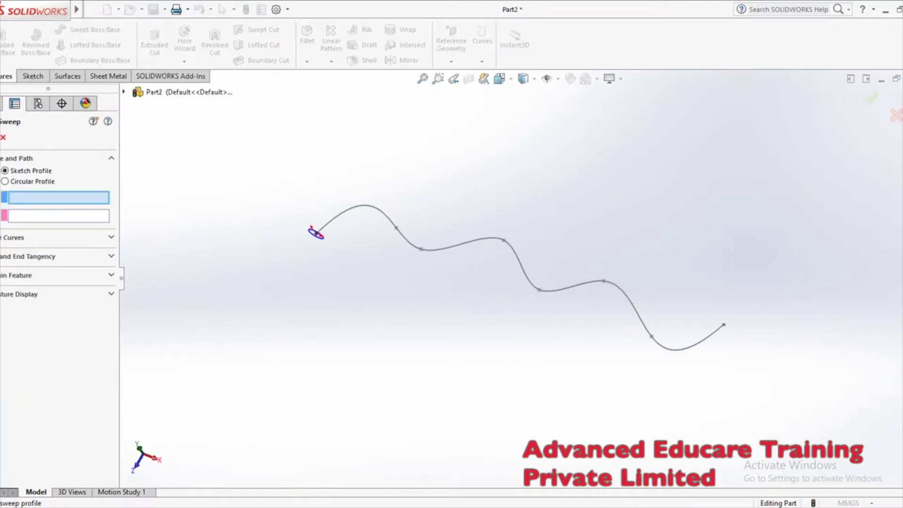
pyautogui.scroll(-5, 329, 241)
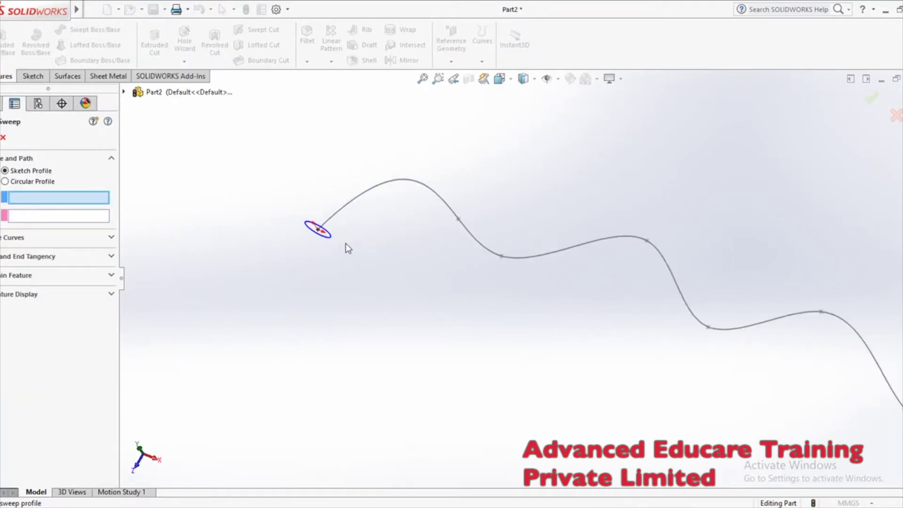
pyautogui.click(307, 224)
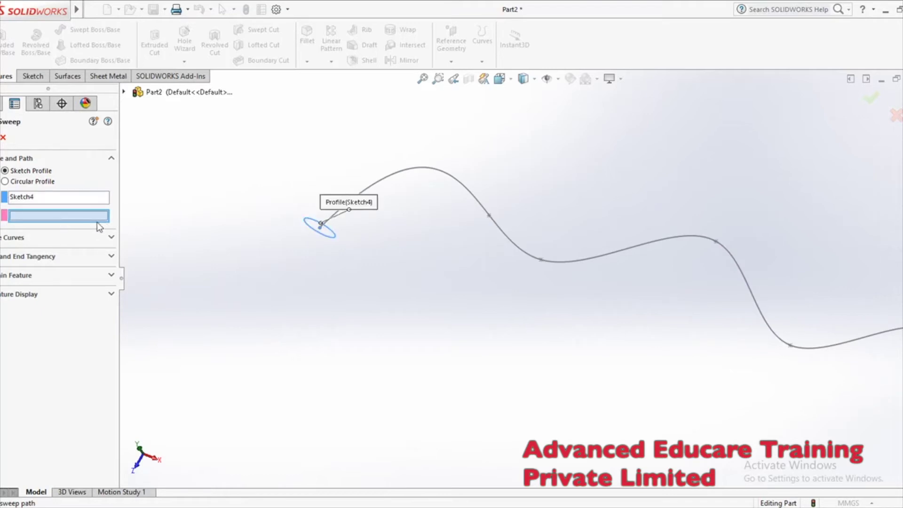
pyautogui.click(397, 187)
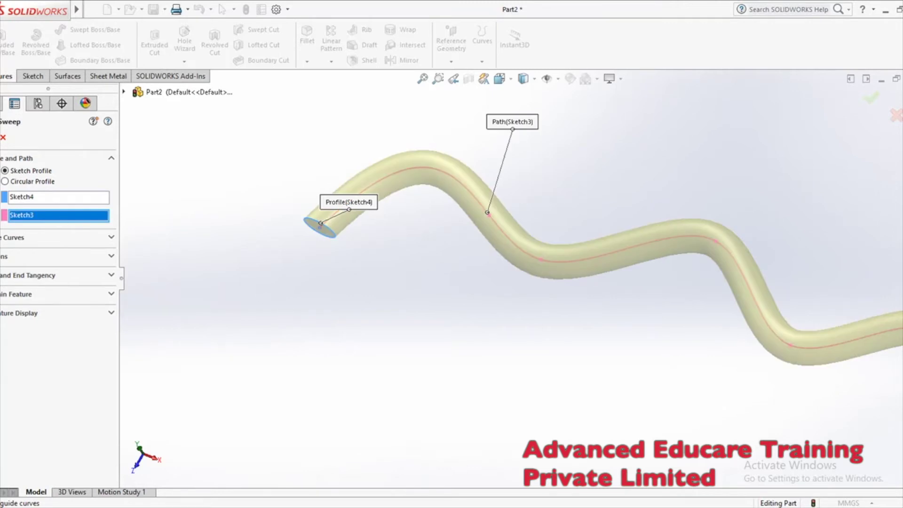
pyautogui.press('Return')
pyautogui.scroll(3, 411, 311)
pyautogui.moveTo(411, 312); pyautogui.dragTo(486, 423, button='middle')
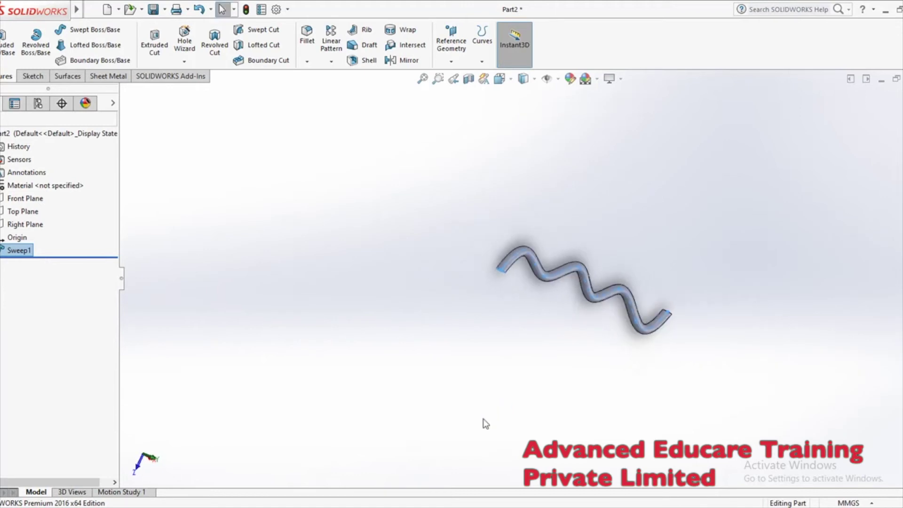
pyautogui.click(486, 423)
pyautogui.moveTo(489, 386); pyautogui.dragTo(482, 305, button='middle')
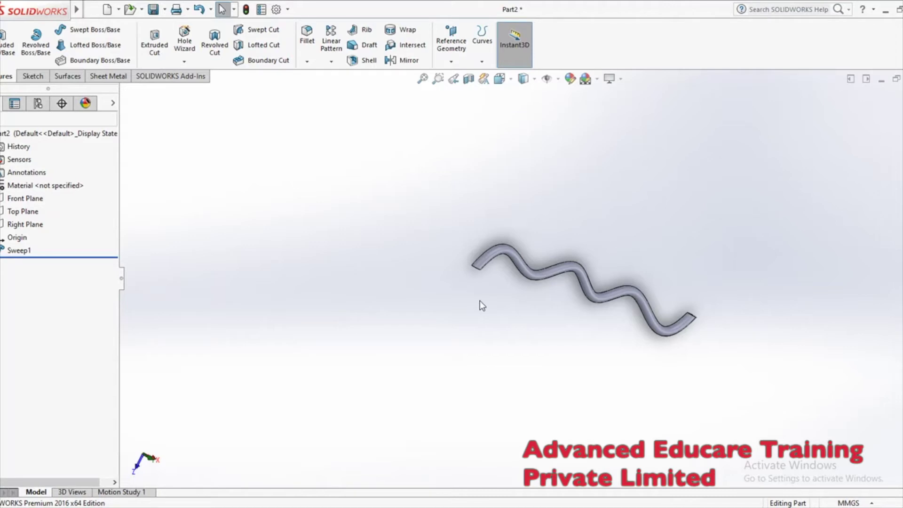
# - Undo the sweep and its profile circle, and delete the spline sketch
pyautogui.hotkey('ctrl', 'z')
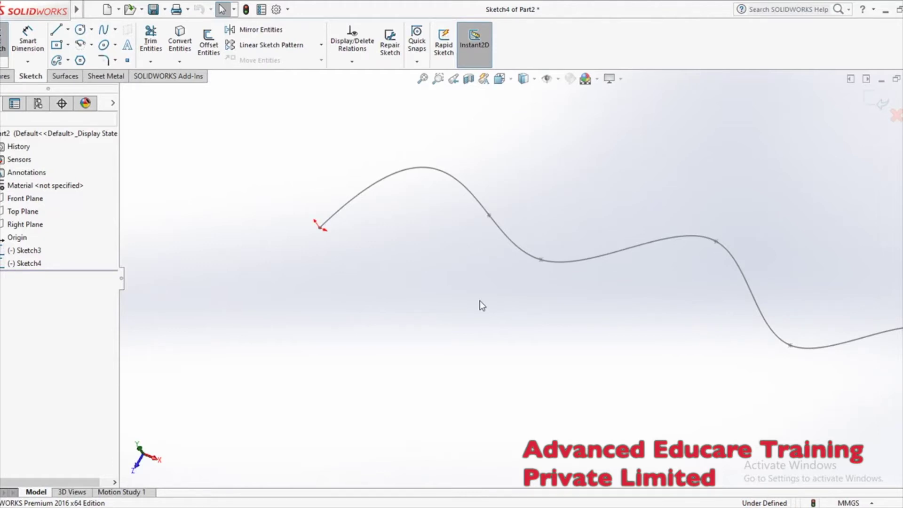
pyautogui.click(3, 46)
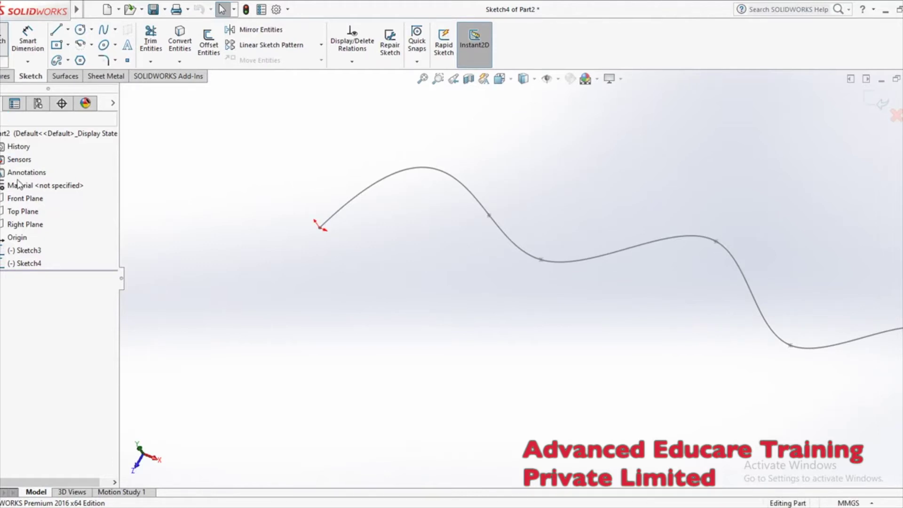
pyautogui.rightClick(26, 250)
pyautogui.click(56, 314)
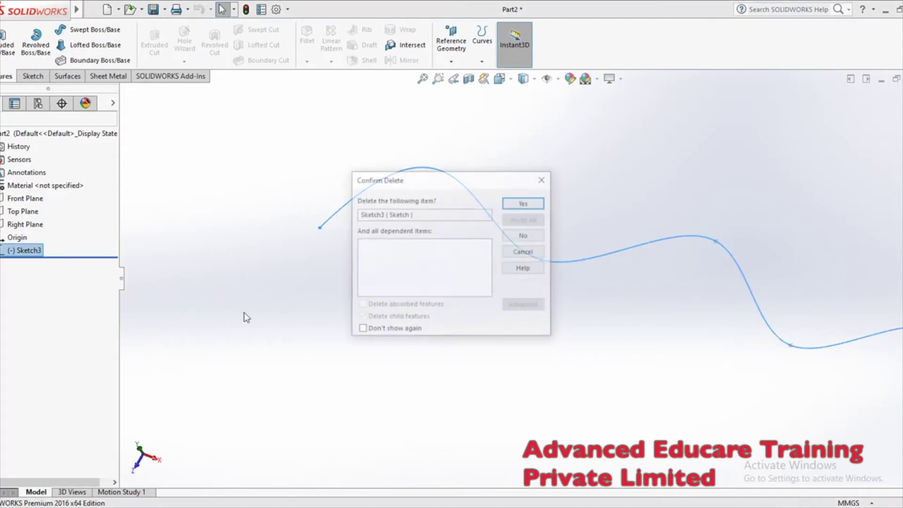
pyautogui.click(519, 210)
# - Sketch an open wavy spline through eight points on the Top Plane, above and clear of the origin
pyautogui.click(15, 213)
pyautogui.click(21, 196)
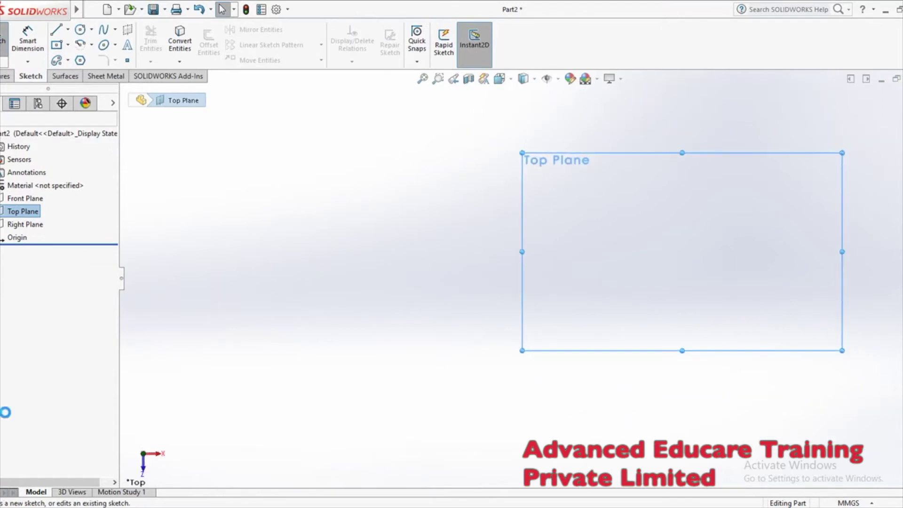
pyautogui.click(104, 29)
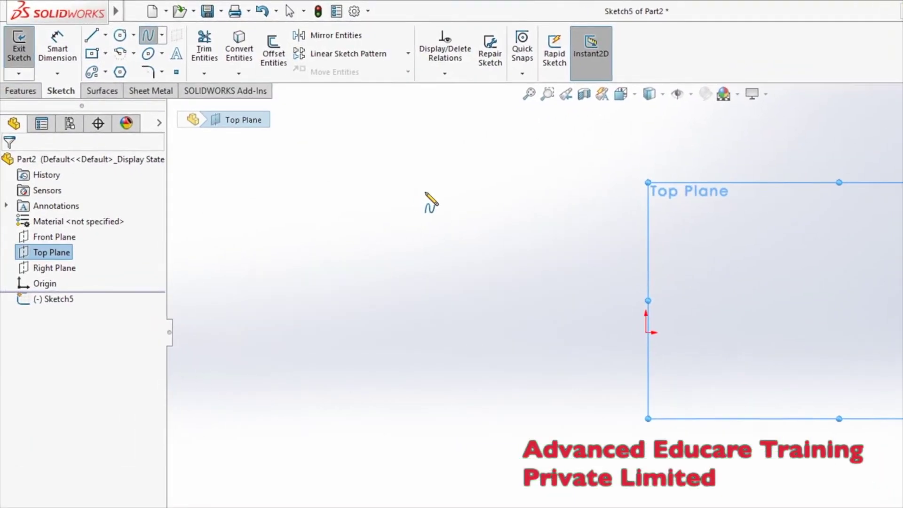
pyautogui.click(426, 191)
pyautogui.click(486, 164)
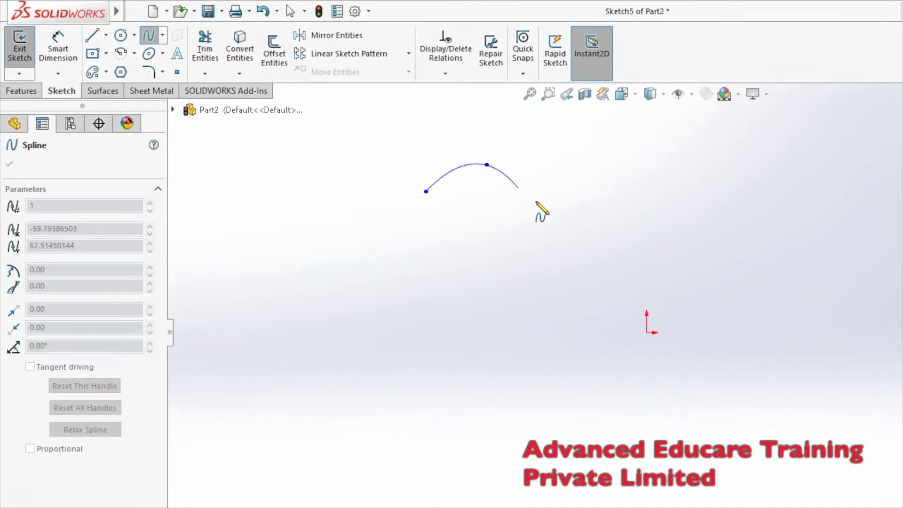
pyautogui.click(544, 205)
pyautogui.click(646, 184)
pyautogui.click(740, 219)
pyautogui.click(867, 192)
pyautogui.click(902, 216)
pyautogui.click(840, 202)
pyautogui.rightClick(870, 199)
pyautogui.click(845, 199)
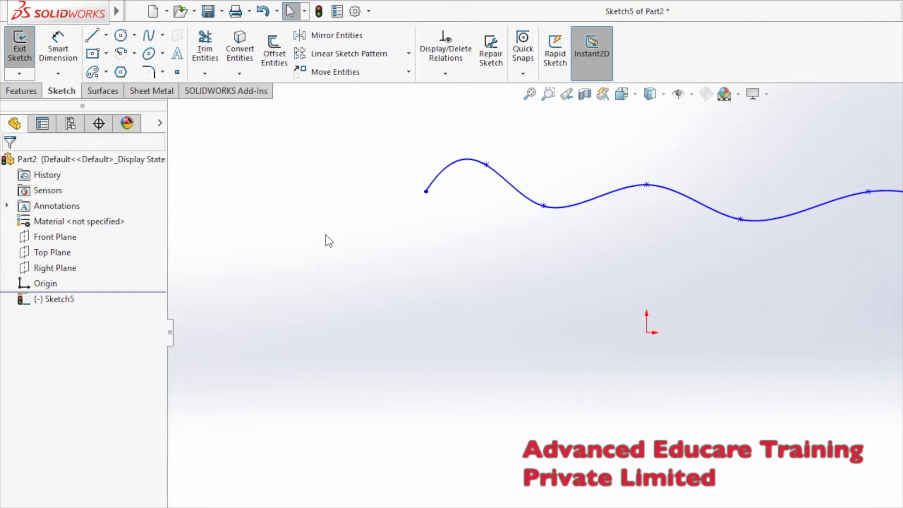
# - Close the spline sketch and clear the selection
pyautogui.click(134, 10)
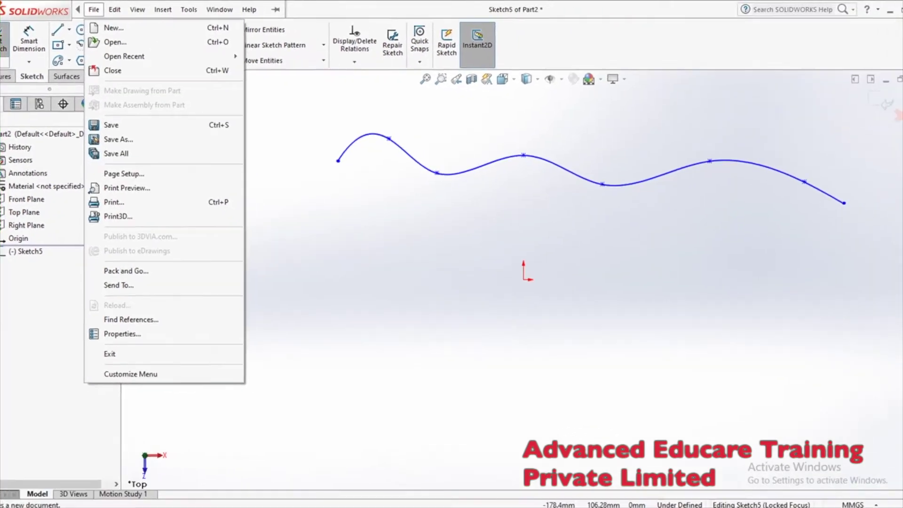
pyautogui.click(4, 43)
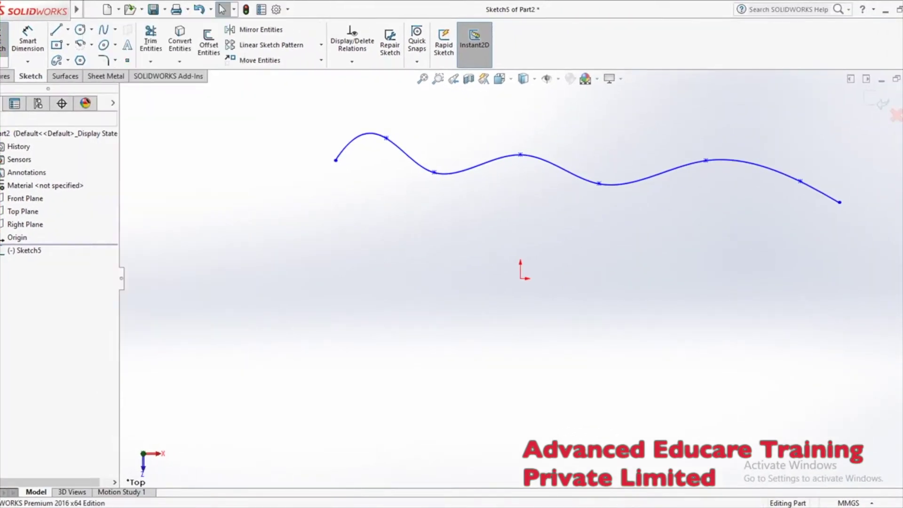
pyautogui.click(236, 189)
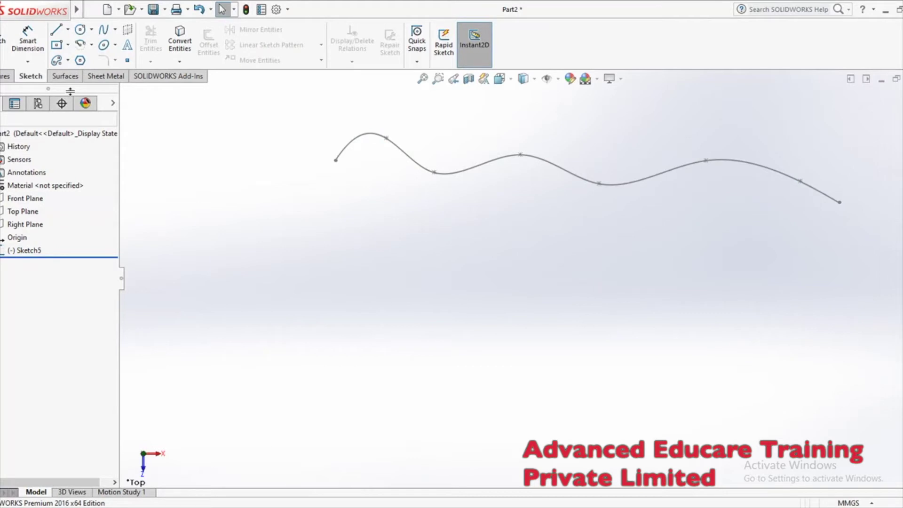
pyautogui.click(145, 8)
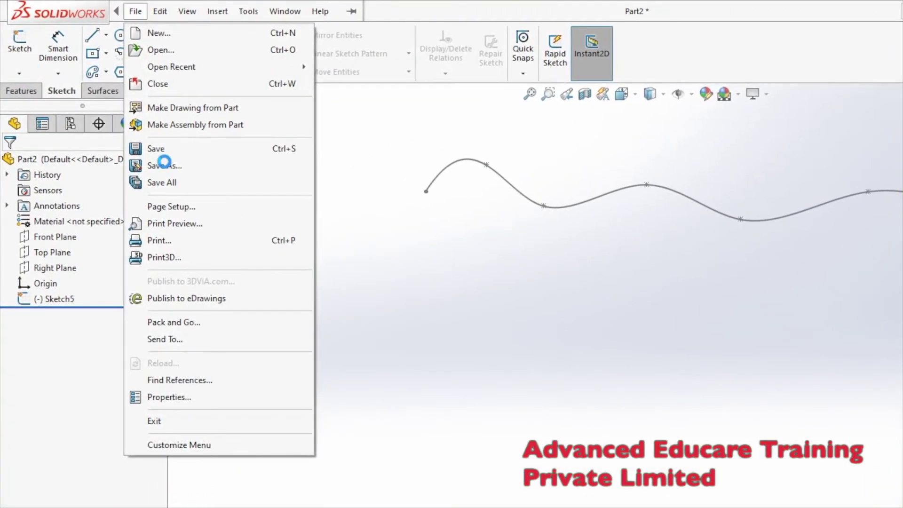
pyautogui.click(632, 378)
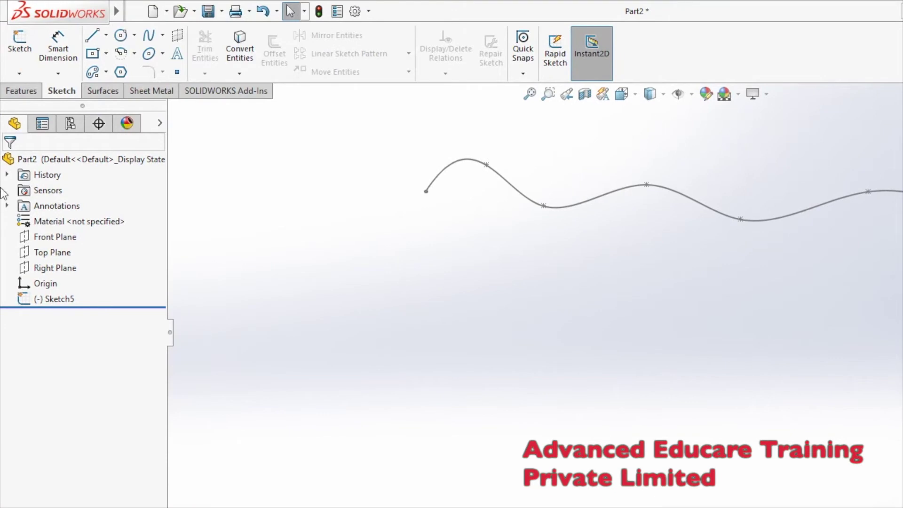
pyautogui.click(24, 92)
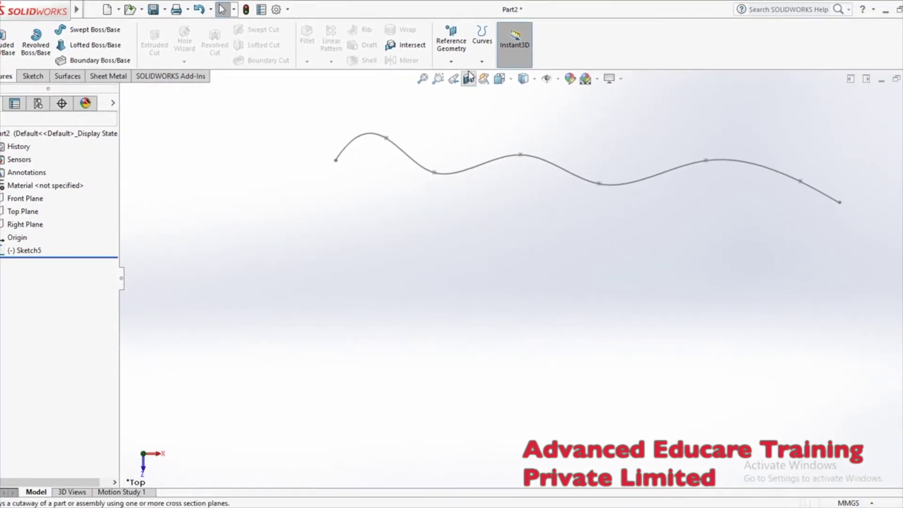
pyautogui.click(453, 53)
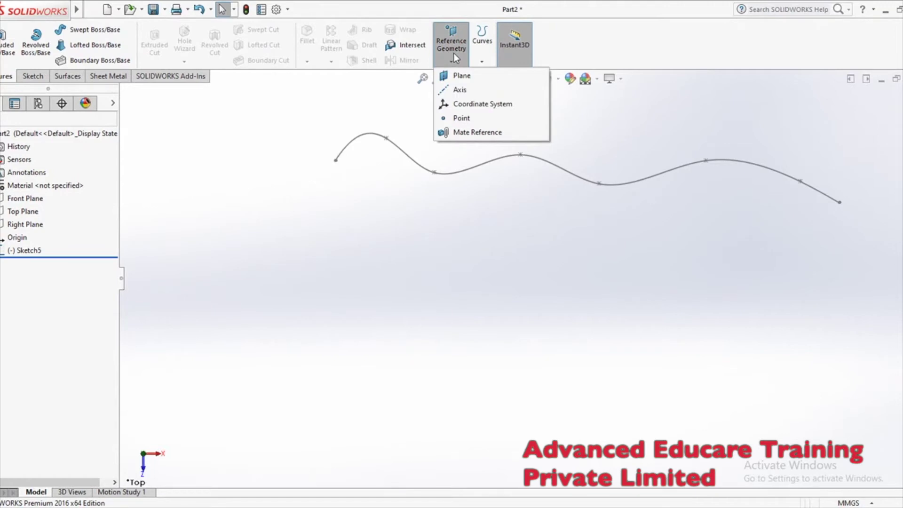
pyautogui.click(460, 76)
pyautogui.click(451, 47)
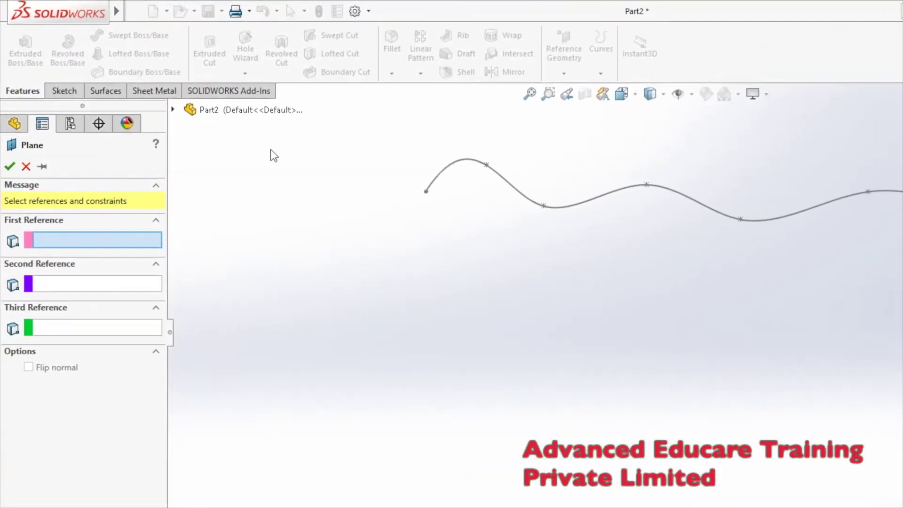
pyautogui.click(26, 167)
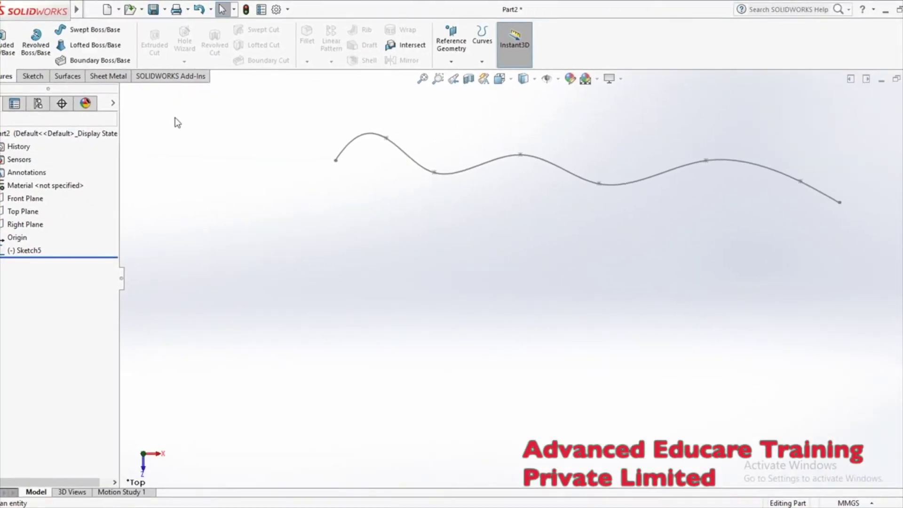
# - Start a reference plane from the Front Plane with an offset distance of 50 mm
pyautogui.click(451, 56)
pyautogui.click(466, 76)
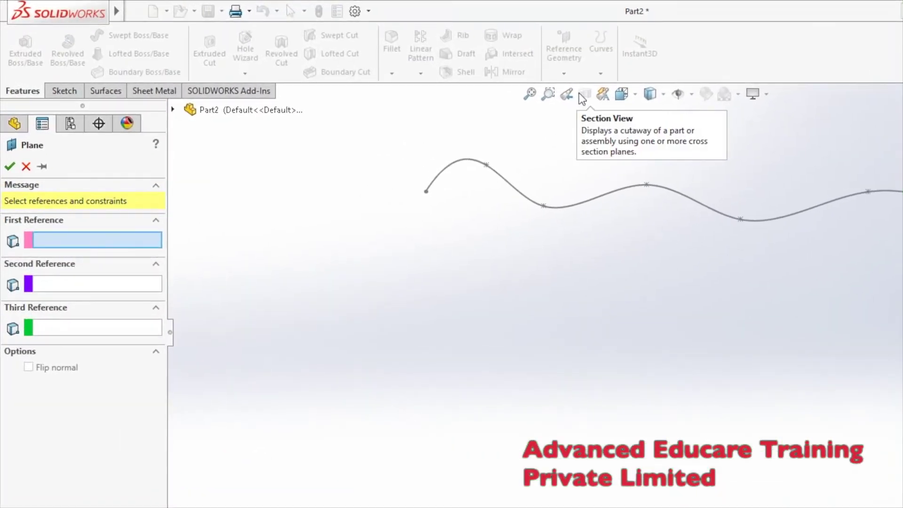
pyautogui.click(173, 111)
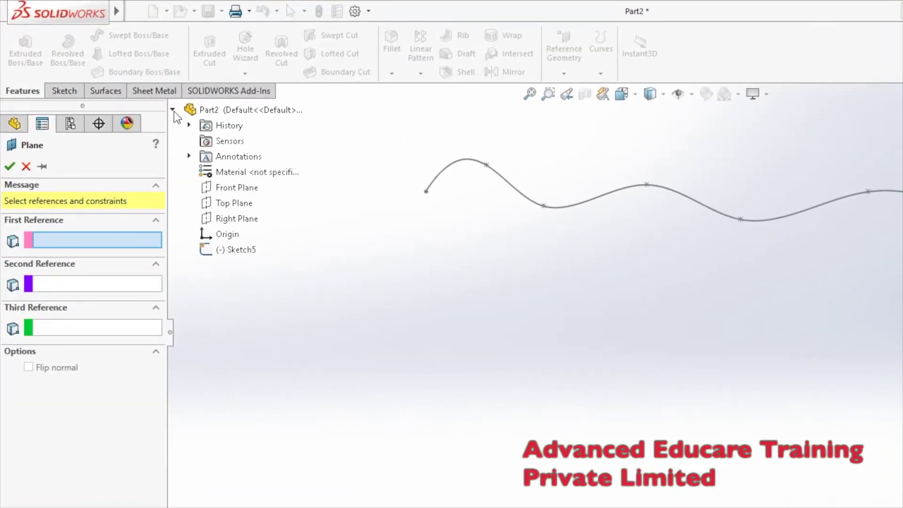
pyautogui.click(235, 187)
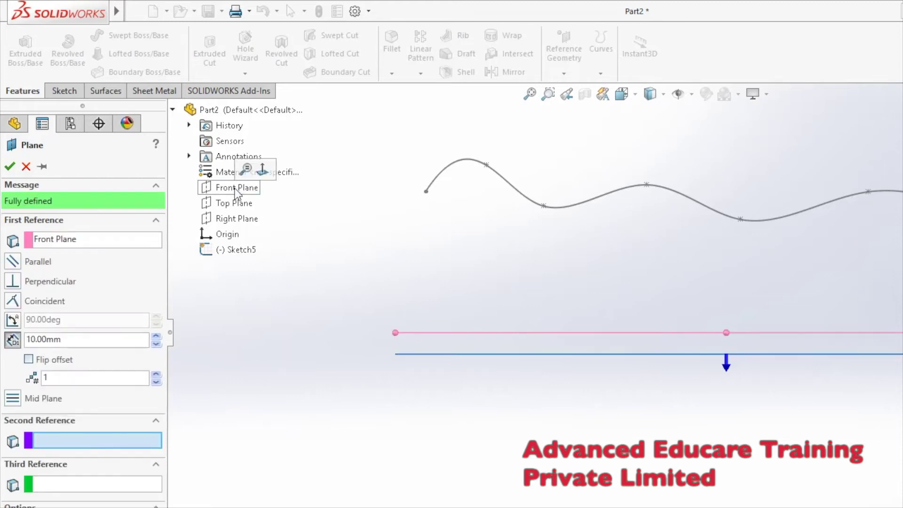
pyautogui.click(157, 337)
pyautogui.click(156, 337)
pyautogui.click(155, 336)
pyautogui.click(155, 337)
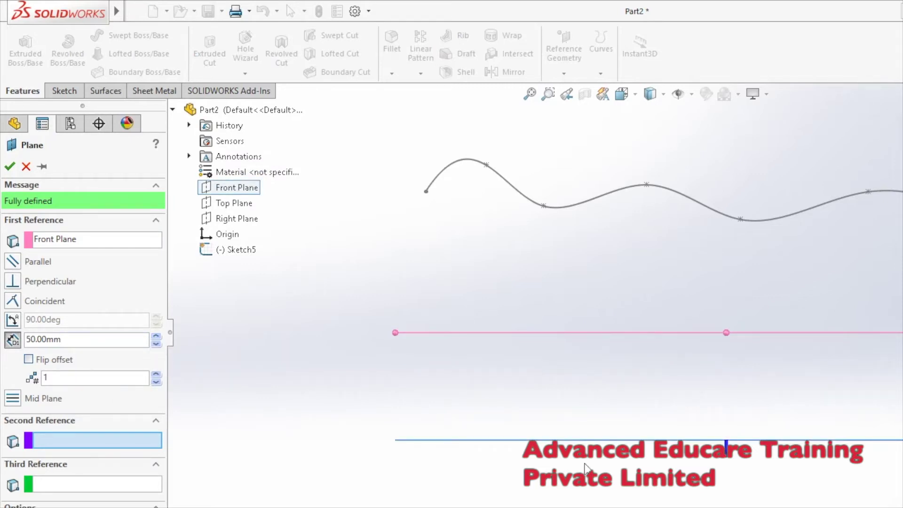
# - Flip the plane's offset direction, set the number of planes to 3 and create them
pyautogui.click(30, 362)
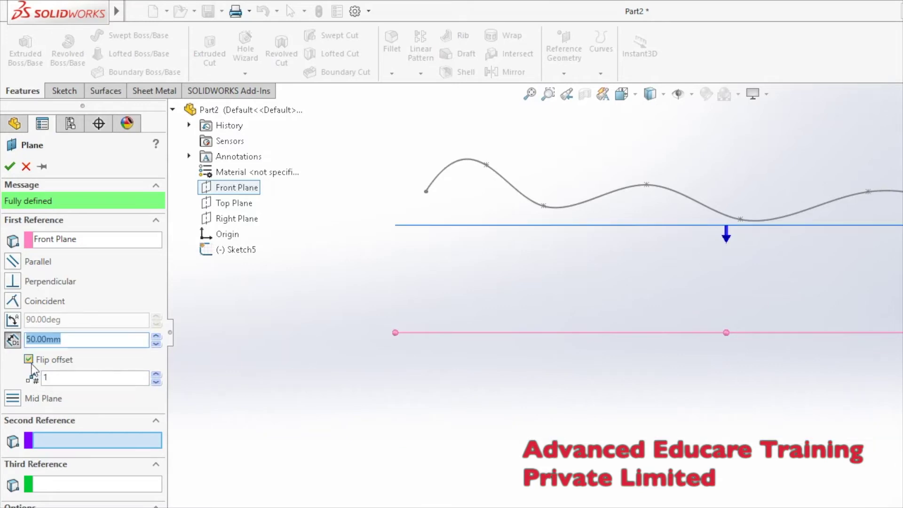
pyautogui.click(156, 375)
pyautogui.click(156, 374)
pyautogui.scroll(5, 807, 252)
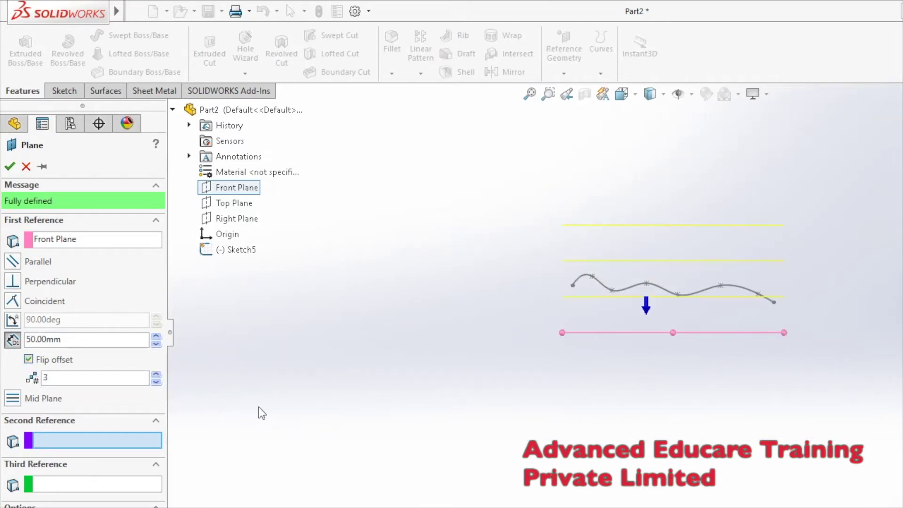
pyautogui.click(9, 166)
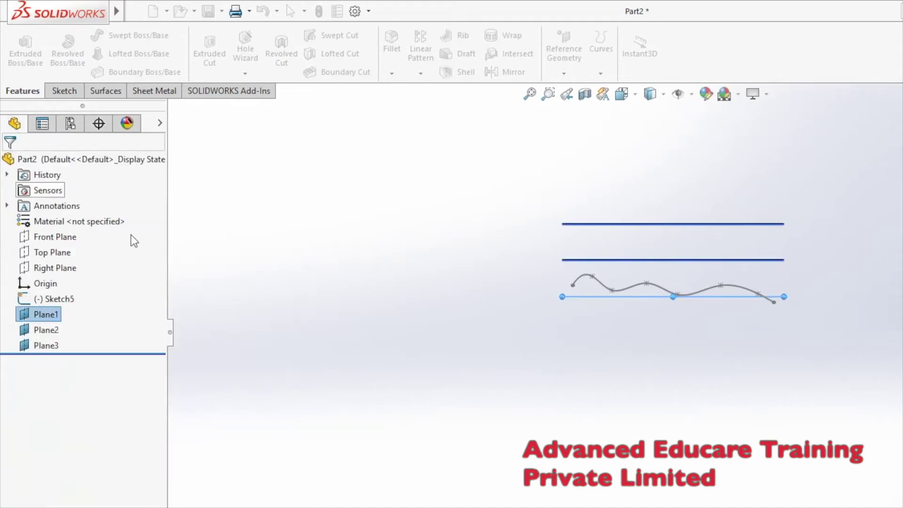
# - Examine the three offset planes from an angled view, highlighting them individually
pyautogui.click(430, 361)
pyautogui.moveTo(709, 350); pyautogui.dragTo(641, 427, button='middle')
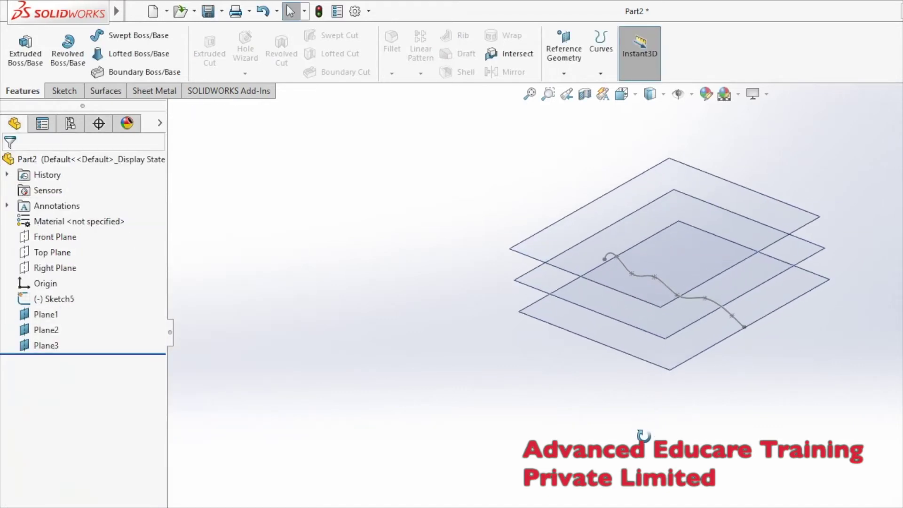
pyautogui.click(43, 314)
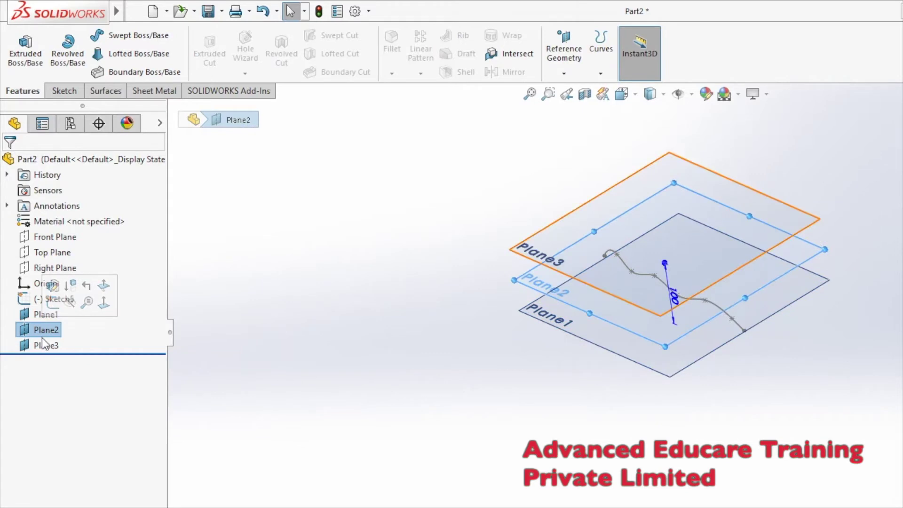
pyautogui.click(43, 345)
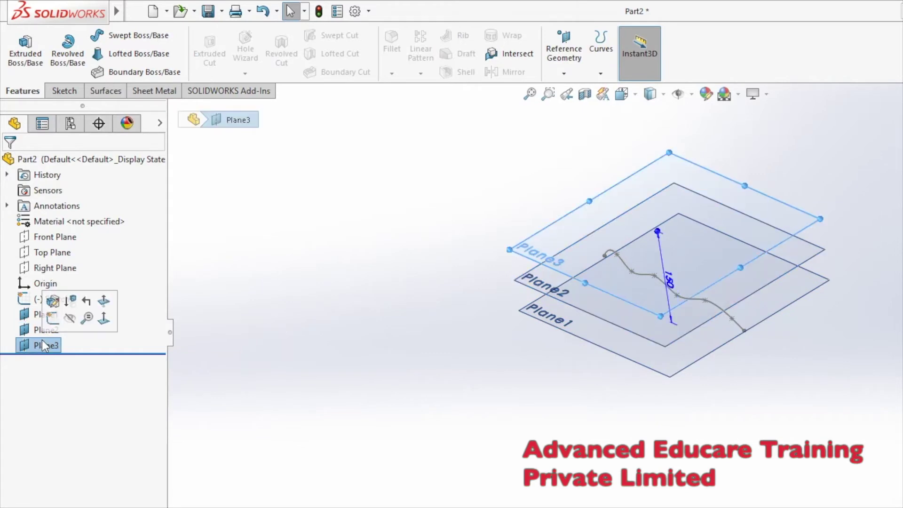
pyautogui.click(268, 373)
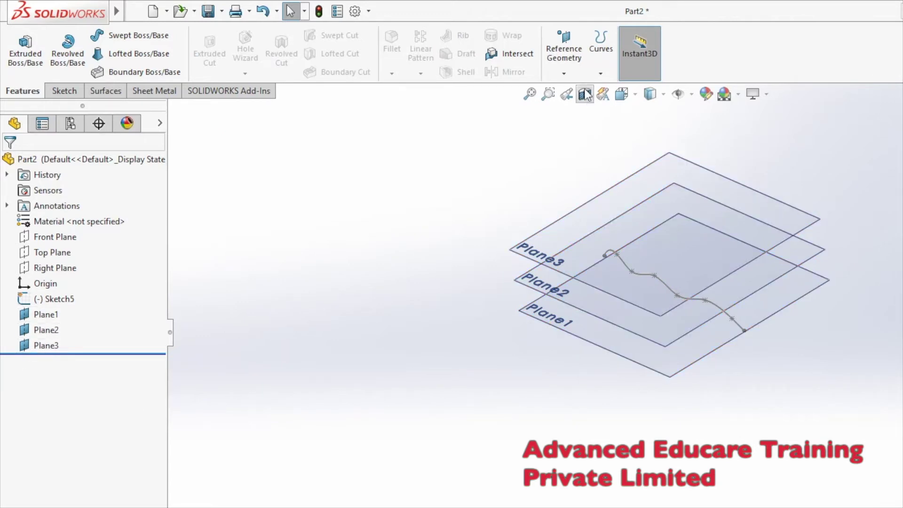
# - Try to reshape the spline by moving its third point, and check the curve in isometric view
pyautogui.click(570, 69)
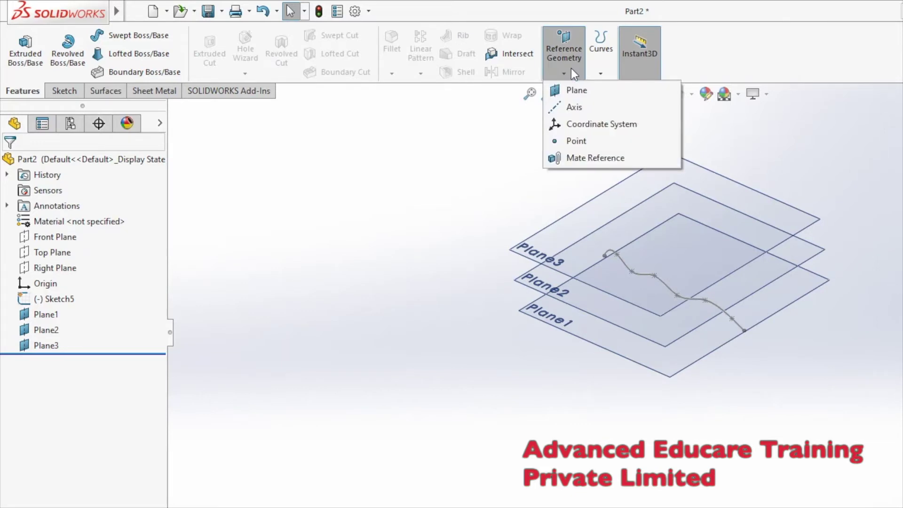
pyautogui.click(492, 194)
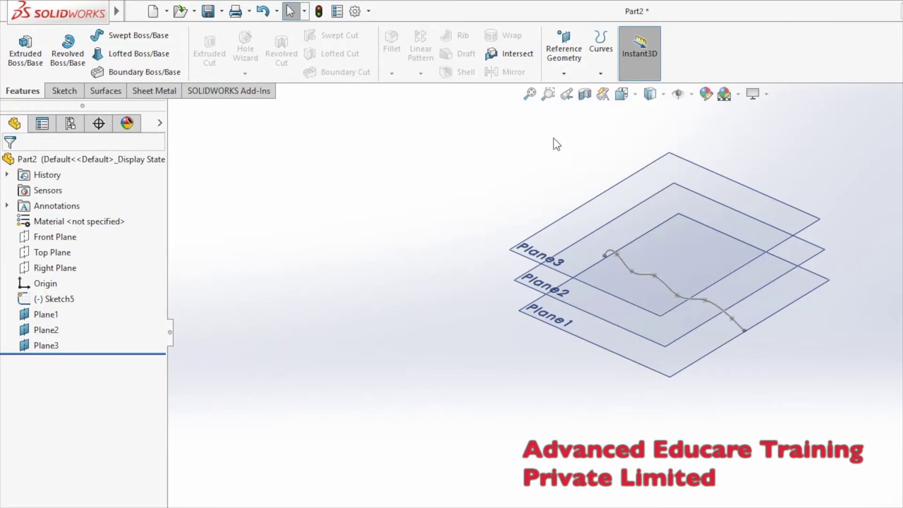
pyautogui.click(621, 267)
pyautogui.moveTo(477, 336)
pyautogui.mouseDown(button='middle')
pyautogui.moveTo(562, 312)
pyautogui.moveTo(601, 284)
pyautogui.moveTo(530, 369)
pyautogui.mouseUp(button='middle')
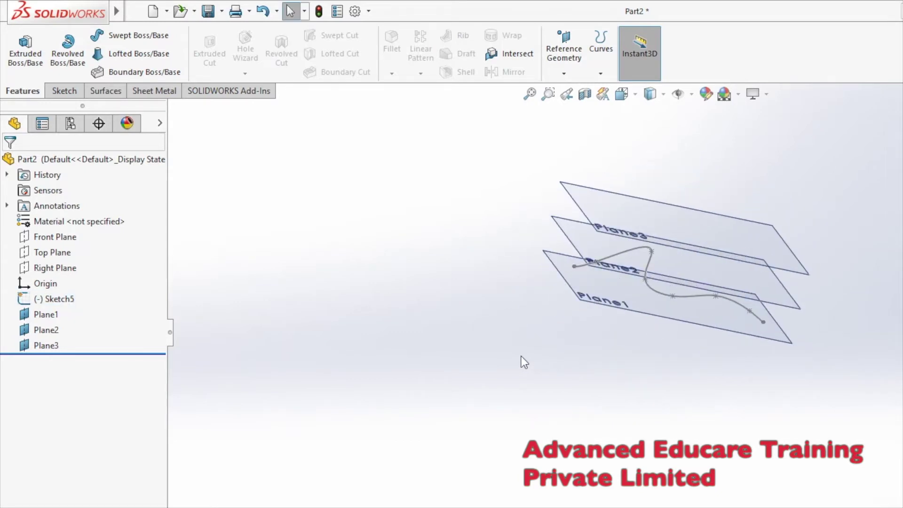
pyautogui.hotkey('ctrl', '7')
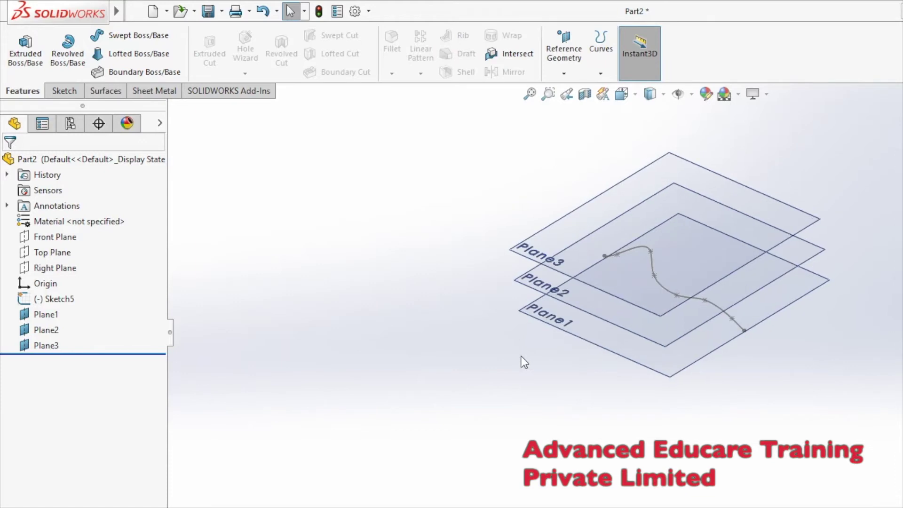
pyautogui.click(521, 356)
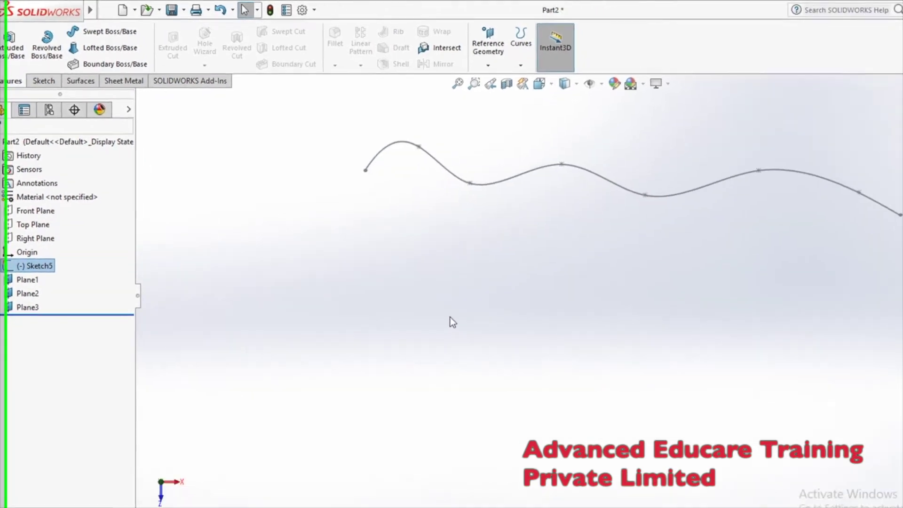
# - Create a reference plane perpendicular to the spline and coincident with its start point
pyautogui.click(451, 61)
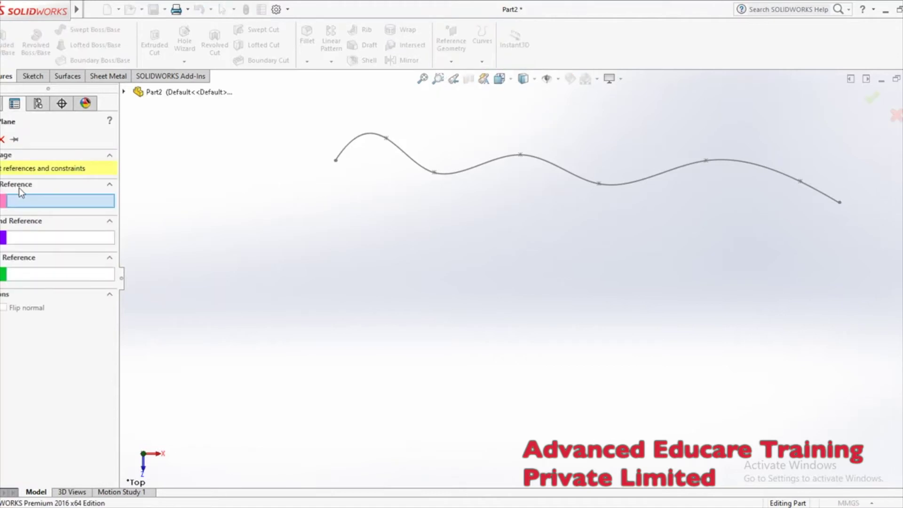
pyautogui.click(373, 140)
pyautogui.moveTo(407, 267); pyautogui.dragTo(466, 337, button='middle')
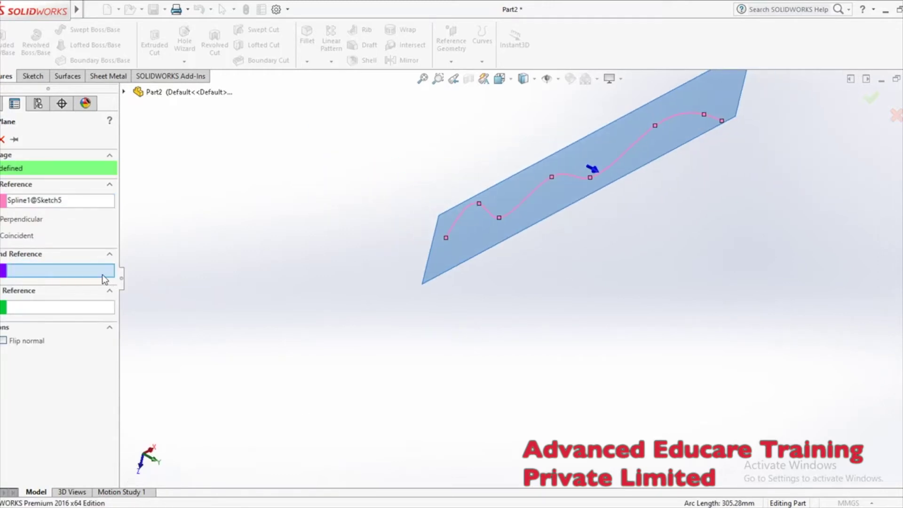
pyautogui.scroll(-3, 457, 256)
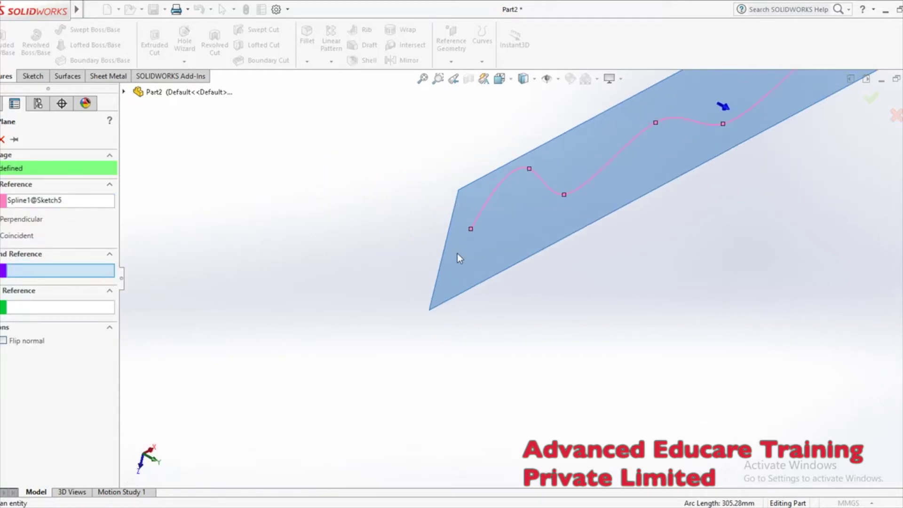
pyautogui.click(471, 229)
pyautogui.scroll(3, 467, 281)
pyautogui.moveTo(465, 290); pyautogui.dragTo(400, 193, button='middle')
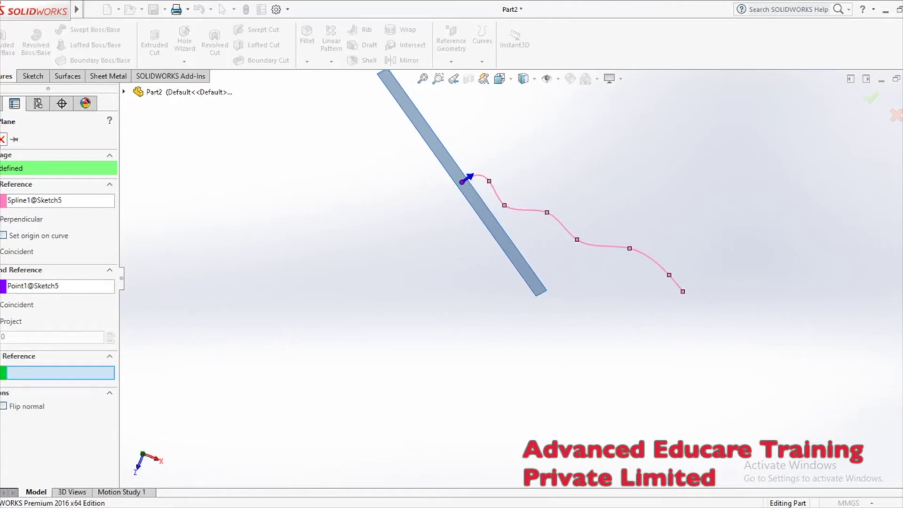
pyautogui.click(0, 140)
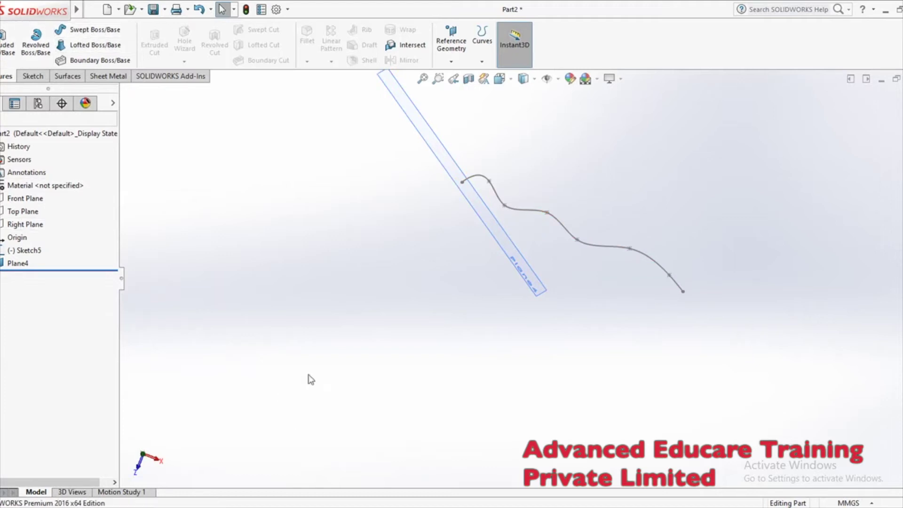
# - Sketch a circle of about 13 mm radius on the new plane, centred on the spline's start point
pyautogui.click(21, 263)
pyautogui.click(32, 76)
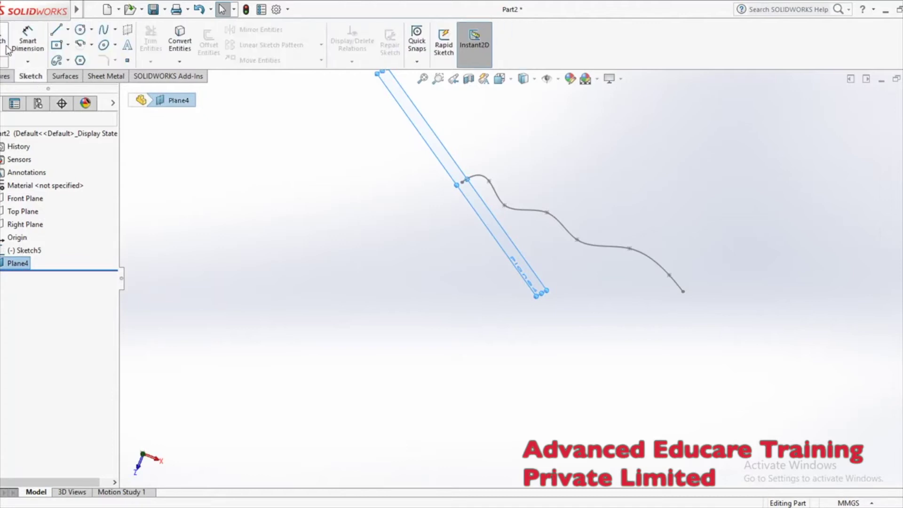
pyautogui.click(6, 47)
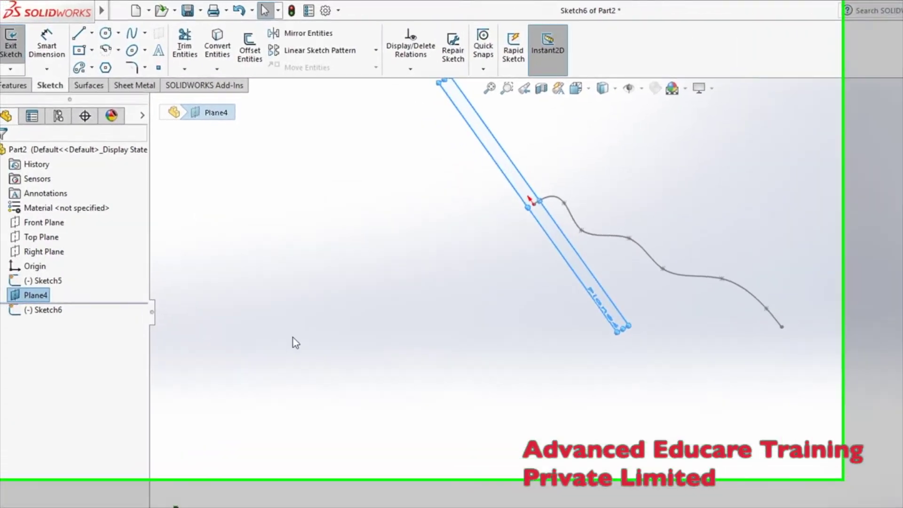
pyautogui.moveTo(246, 302); pyautogui.dragTo(315, 222, button='middle')
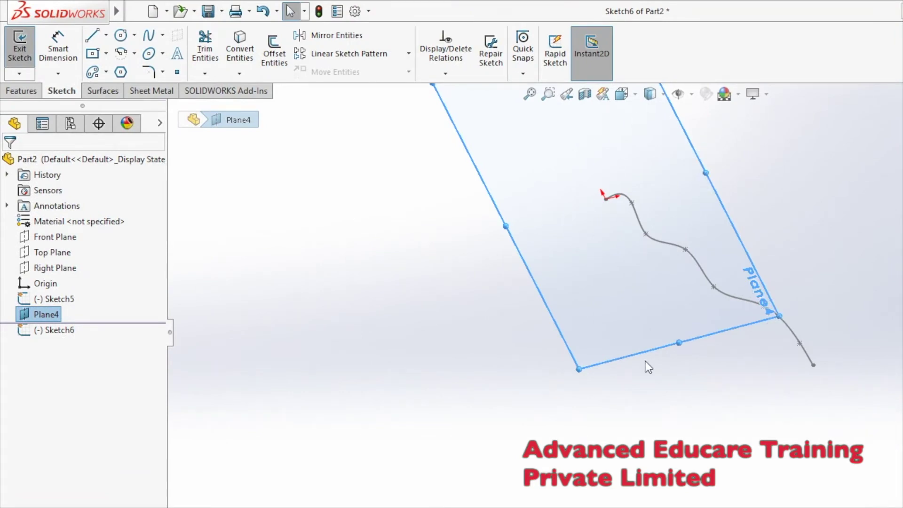
pyautogui.click(621, 94)
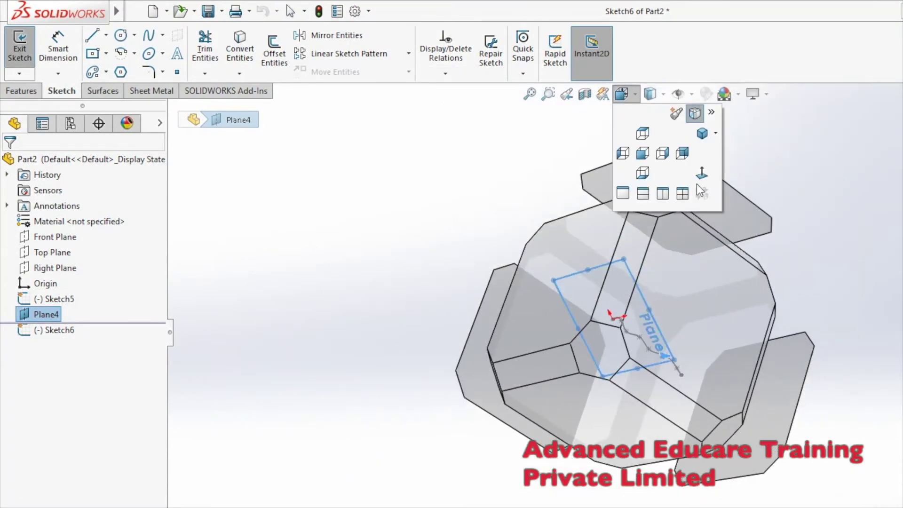
pyautogui.click(704, 178)
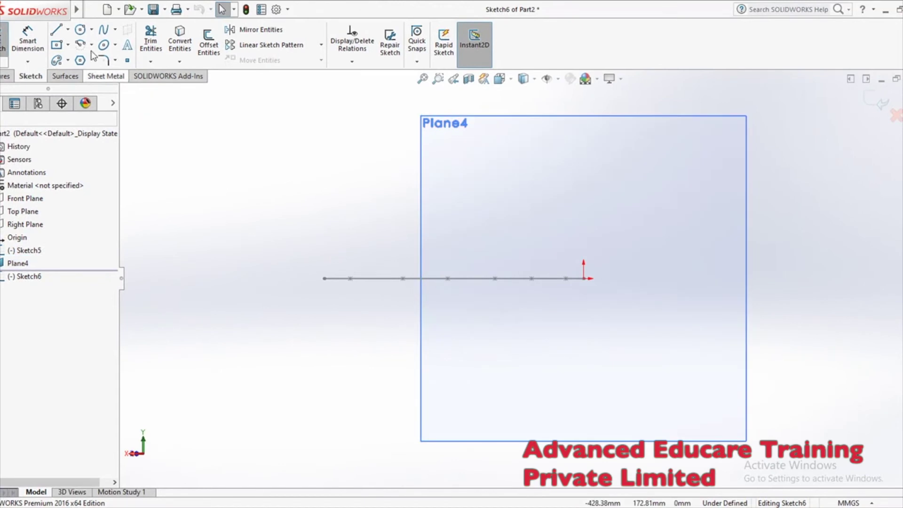
pyautogui.click(80, 31)
pyautogui.click(583, 278)
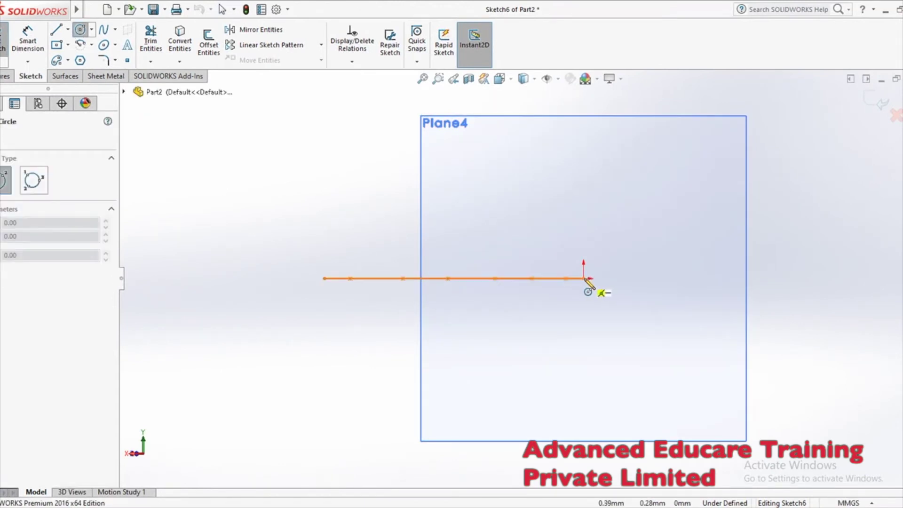
pyautogui.click(593, 289)
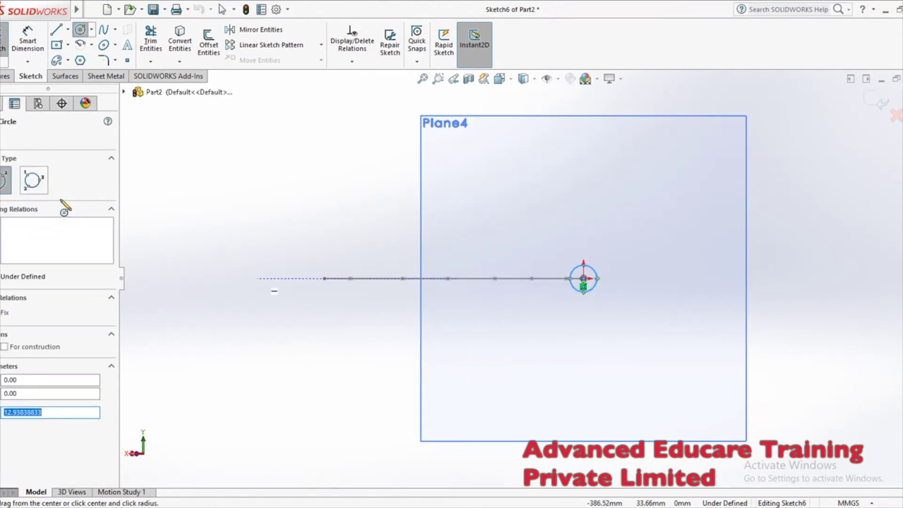
pyautogui.click(1, 135)
# - Create a swept boss using the circle sketch as profile and the spline sketch as path
pyautogui.click(5, 77)
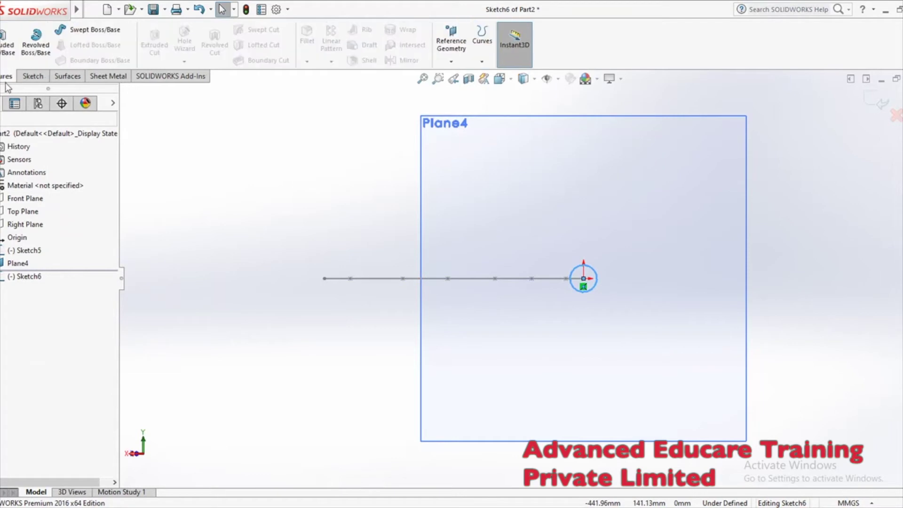
pyautogui.click(74, 31)
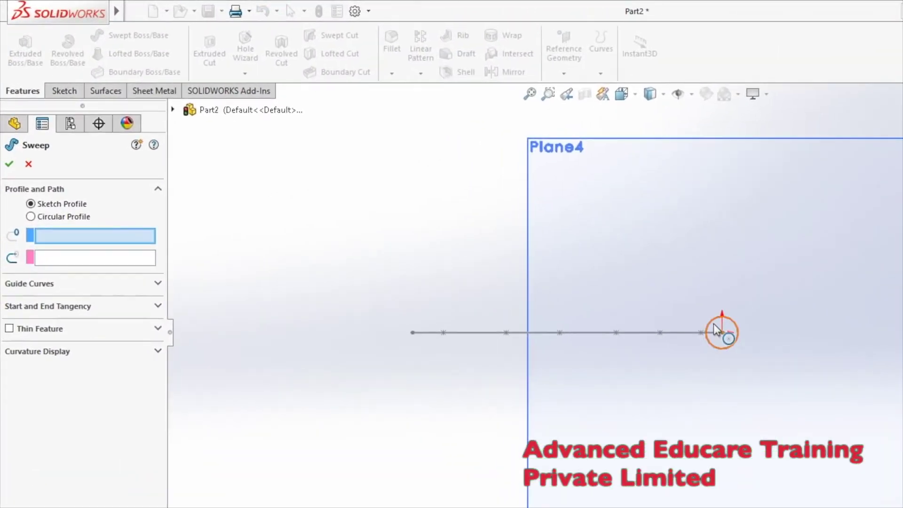
pyautogui.click(573, 268)
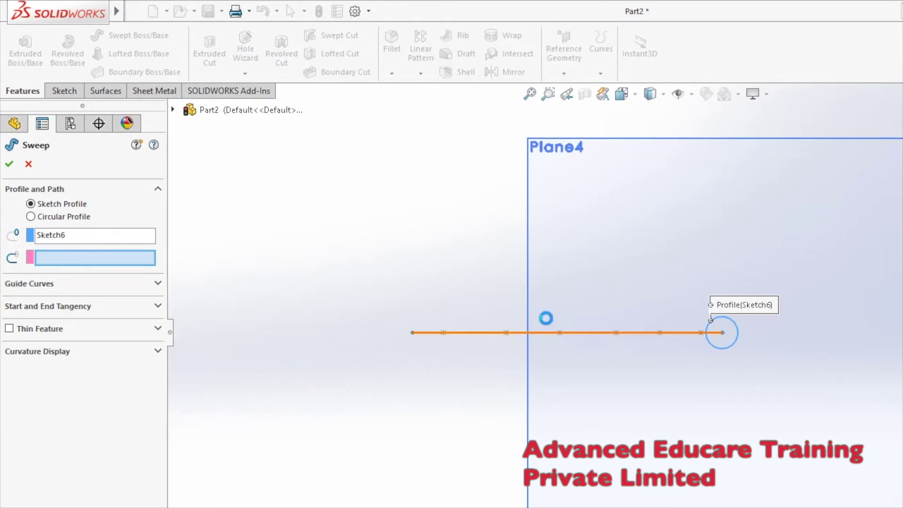
pyautogui.moveTo(394, 259); pyautogui.dragTo(395, 426, button='middle')
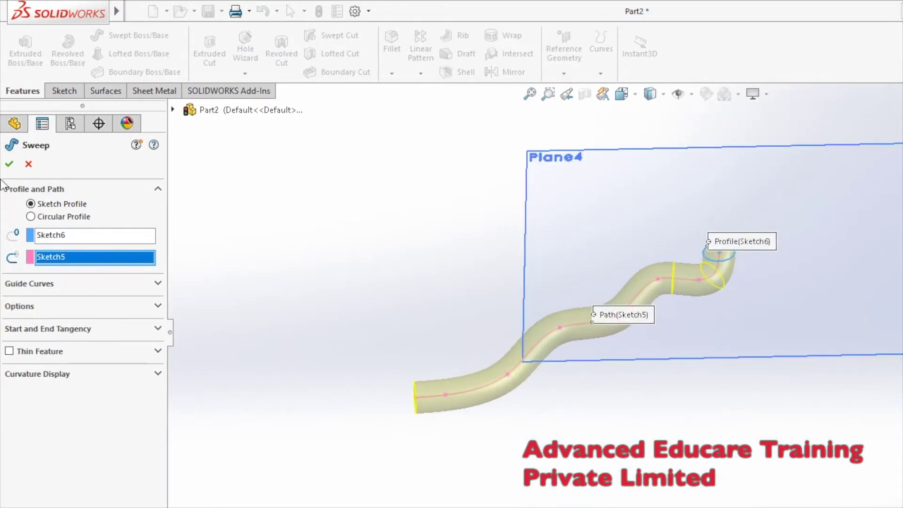
pyautogui.click(8, 161)
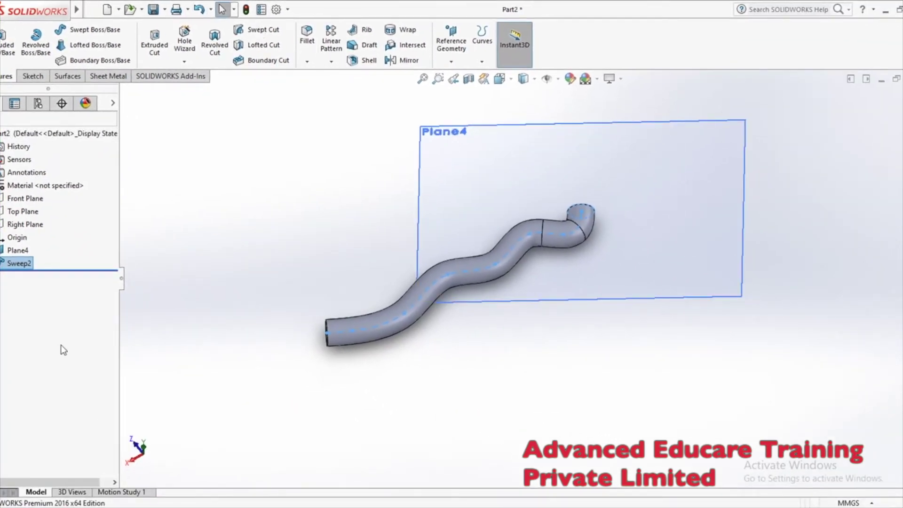
pyautogui.scroll(2, 292, 255)
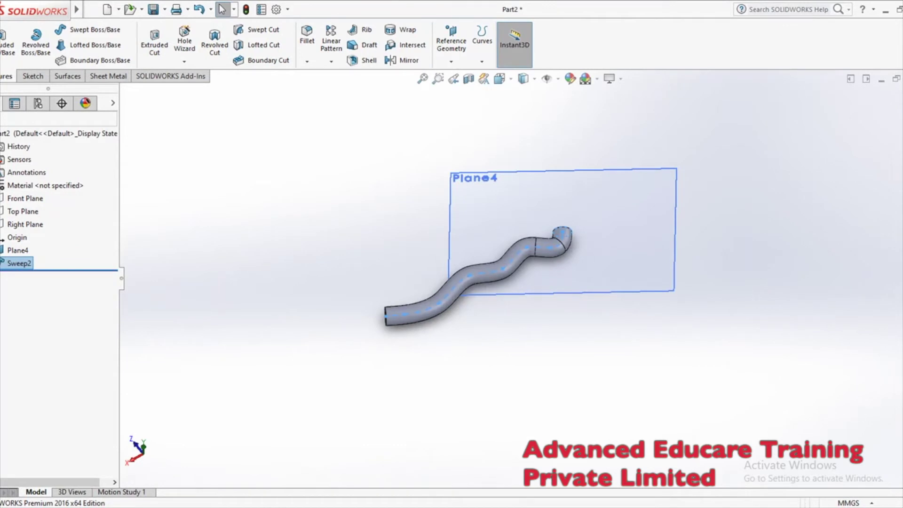
pyautogui.click(752, 507)
pyautogui.click(880, 403)
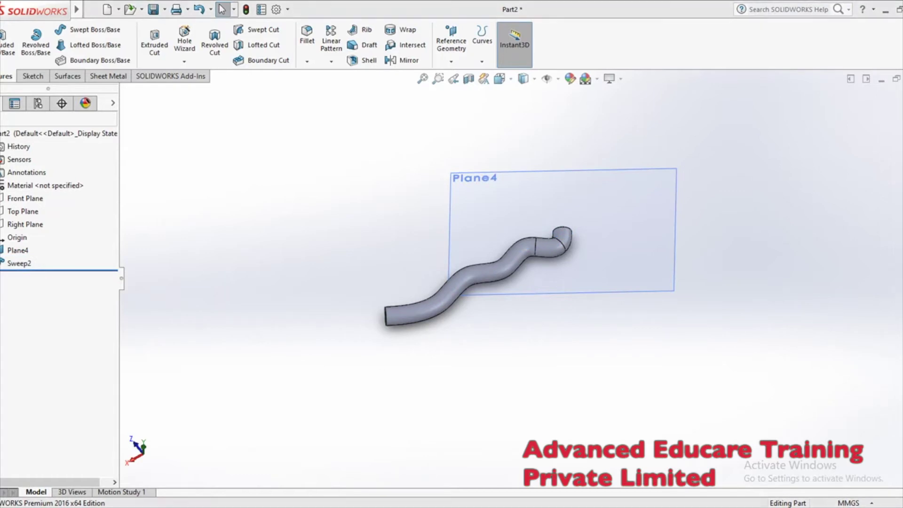
pyautogui.click(867, 472)
# - Delete the swept feature and the circle sketch that served as its profile
pyautogui.rightClick(18, 263)
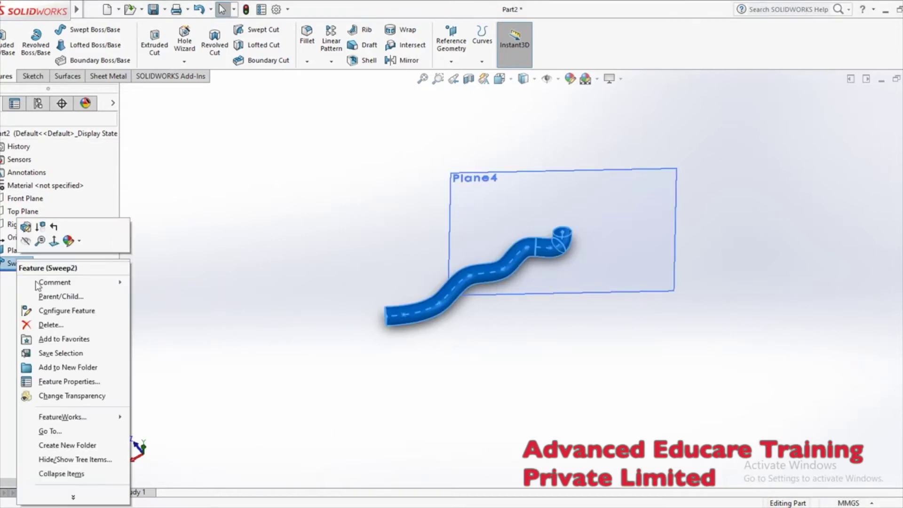
pyautogui.click(52, 323)
pyautogui.click(525, 202)
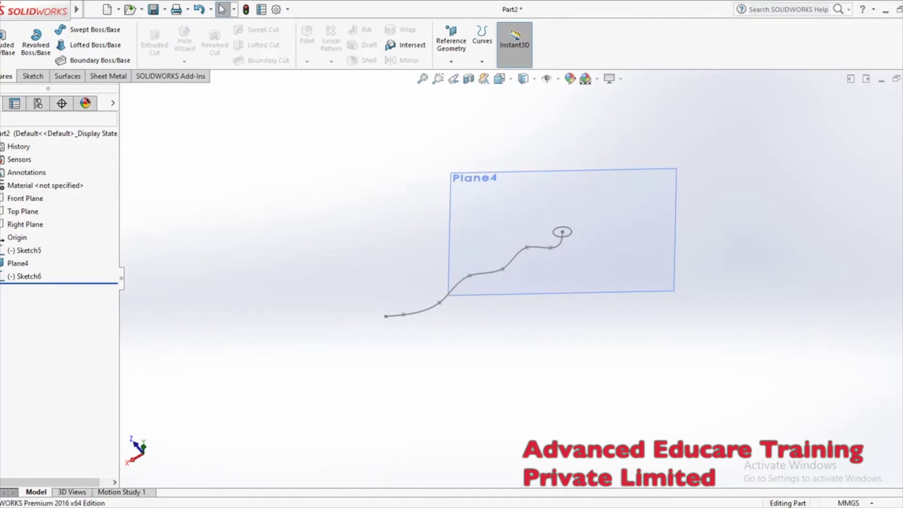
pyautogui.rightClick(40, 280)
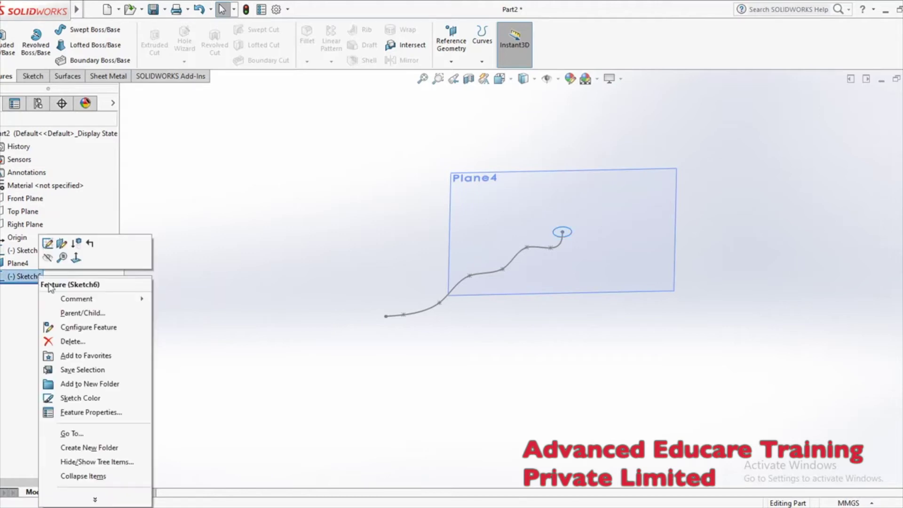
pyautogui.click(77, 341)
pyautogui.click(525, 202)
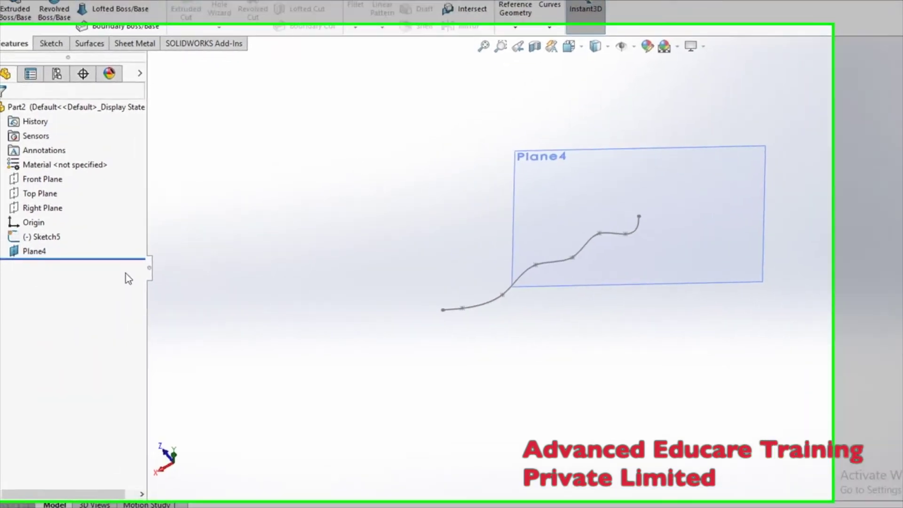
# - Delete the plane normal to the spline and the spline sketch
pyautogui.rightClick(10, 264)
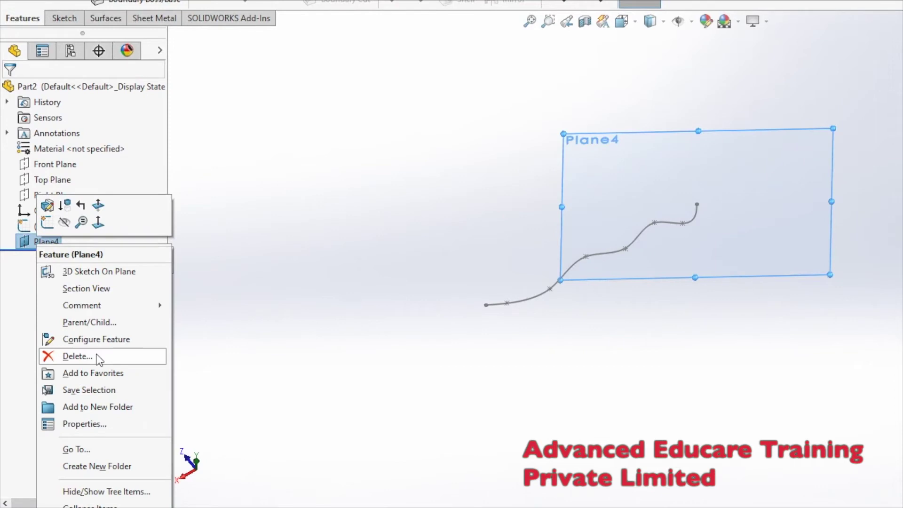
pyautogui.click(79, 356)
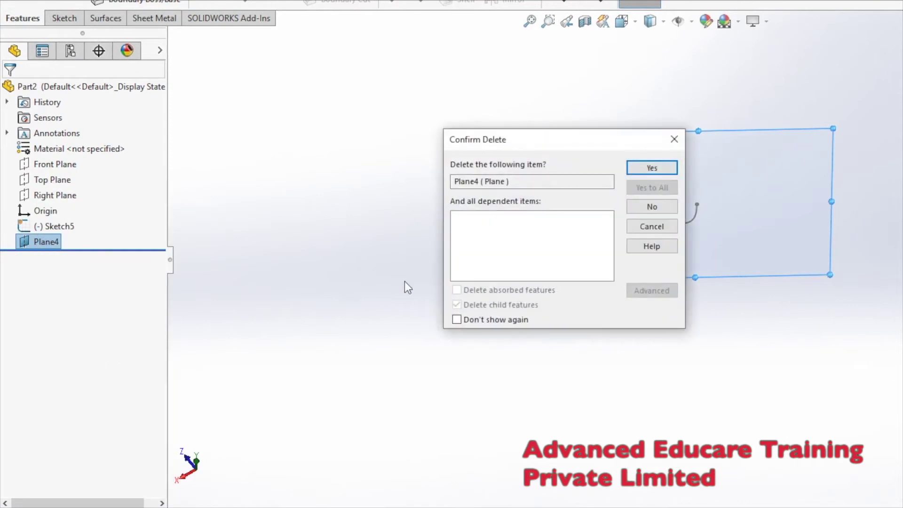
pyautogui.click(668, 170)
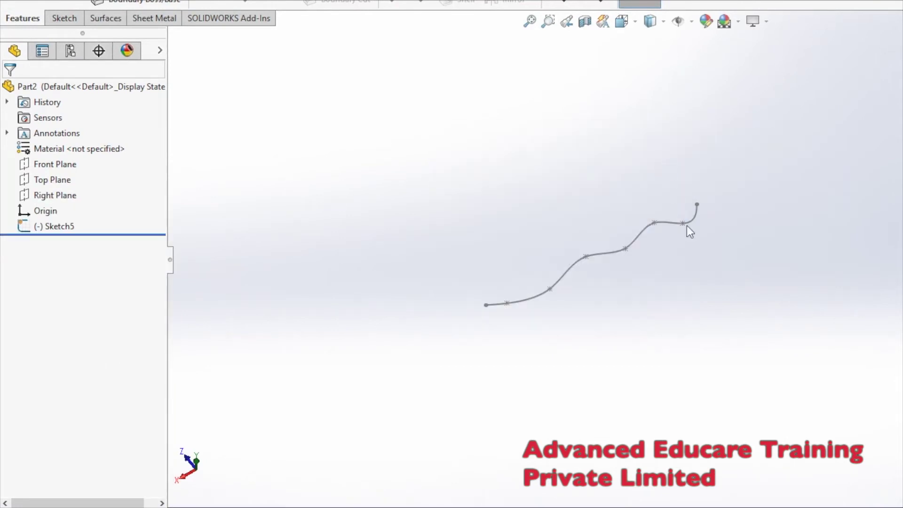
pyautogui.rightClick(45, 222)
pyautogui.click(91, 297)
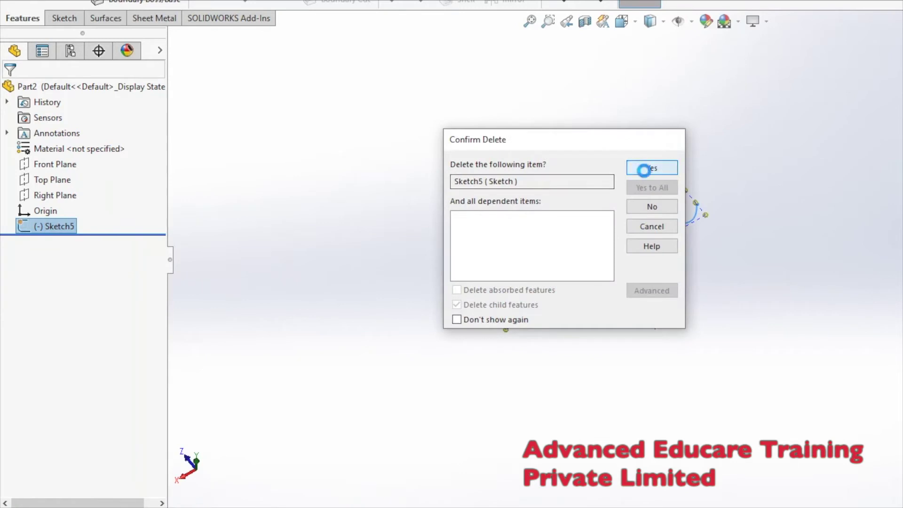
pyautogui.click(645, 170)
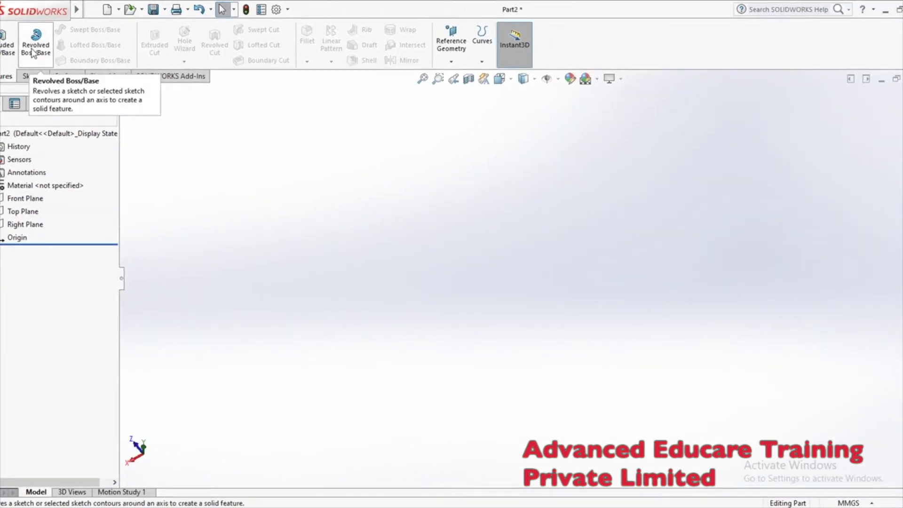
pyautogui.hotkey('alt', 'f')
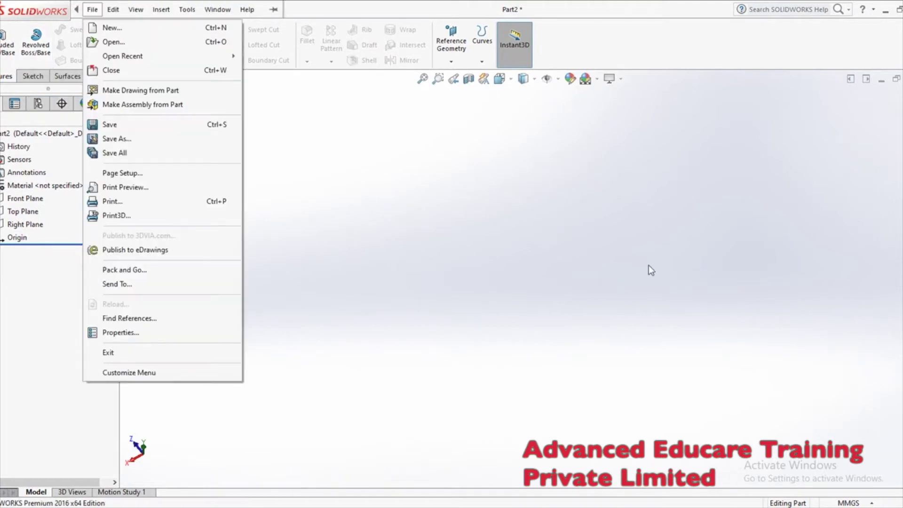
pyautogui.click(26, 214)
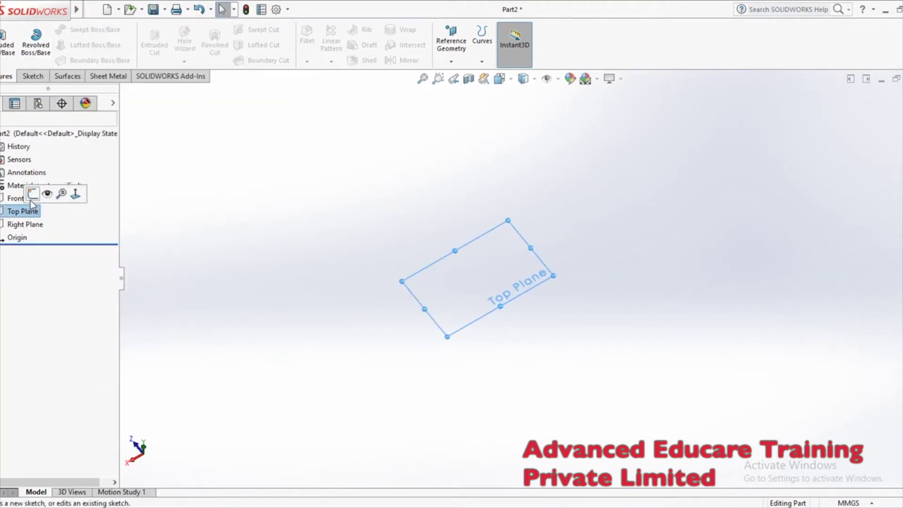
pyautogui.click(31, 194)
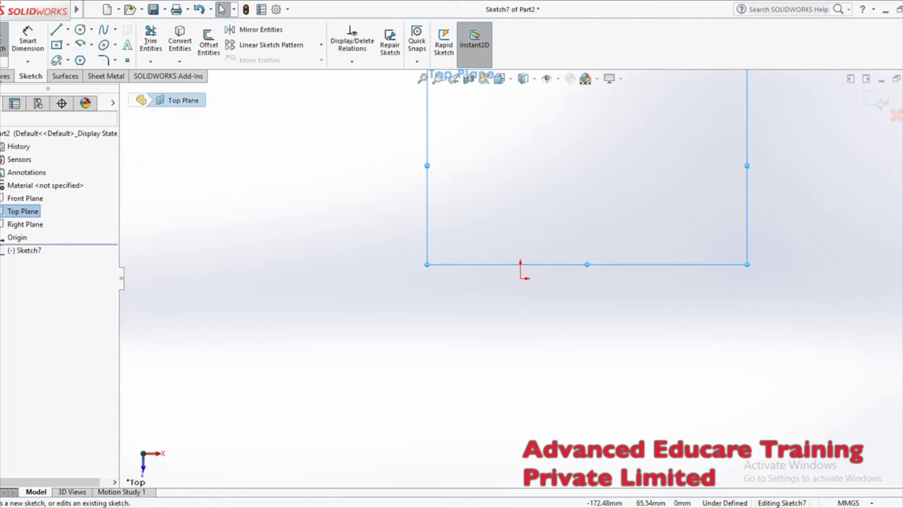
pyautogui.click(2, 41)
# - Create two reference planes parallel to the Top Plane, spaced 50 mm apart
pyautogui.click(451, 60)
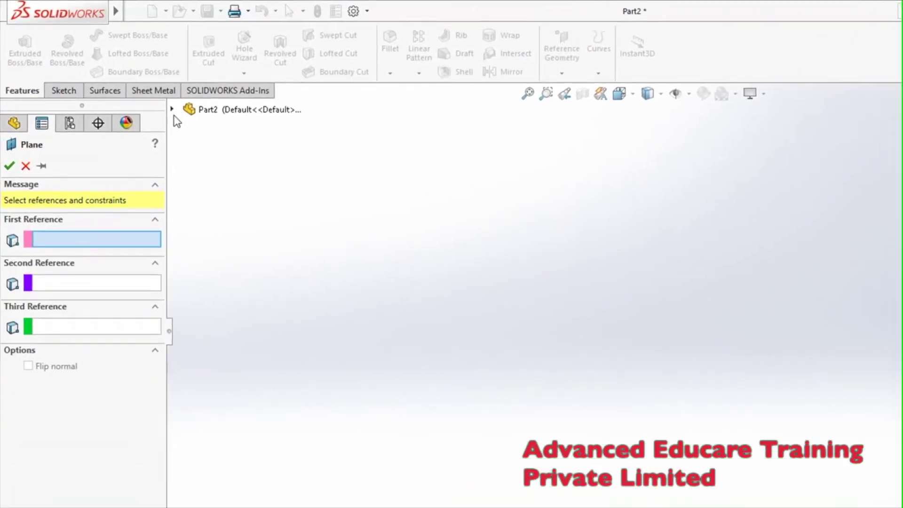
pyautogui.click(123, 92)
pyautogui.click(228, 204)
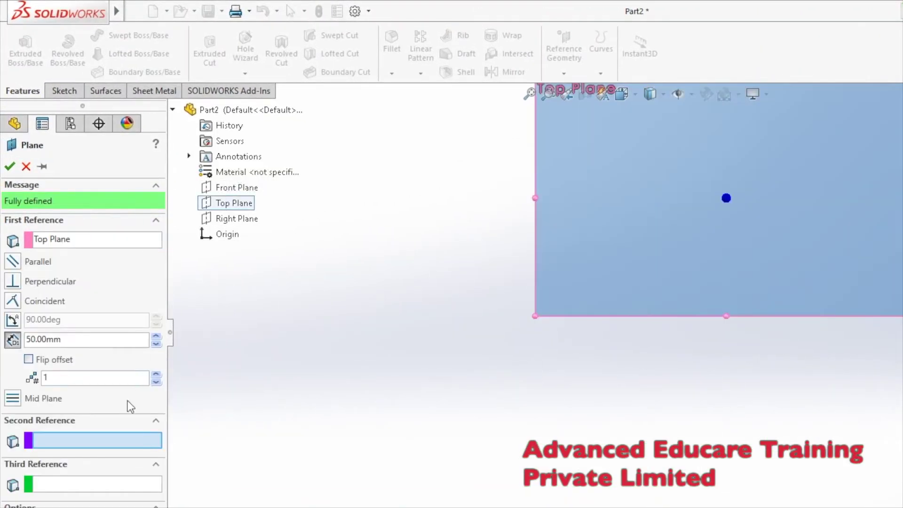
pyautogui.click(156, 375)
pyautogui.moveTo(611, 316); pyautogui.dragTo(637, 239, button='middle')
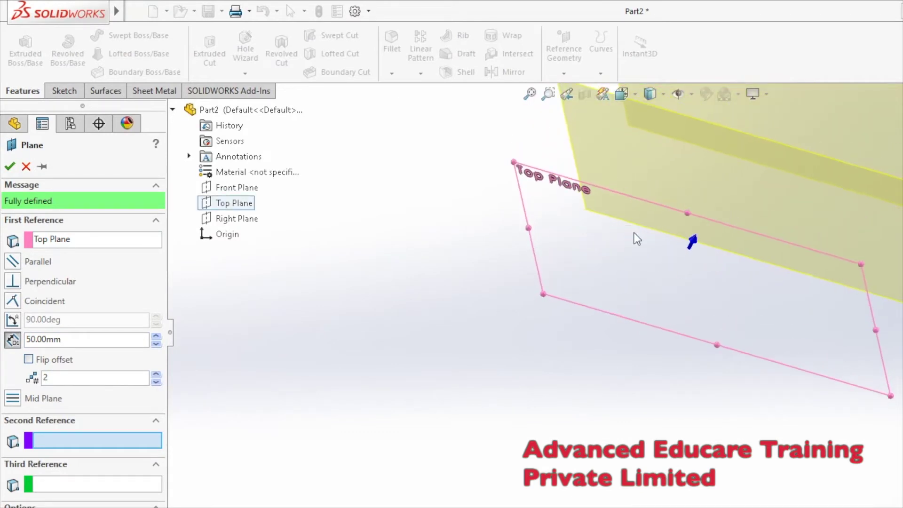
pyautogui.click(9, 166)
pyautogui.moveTo(540, 399); pyautogui.dragTo(259, 362, button='middle')
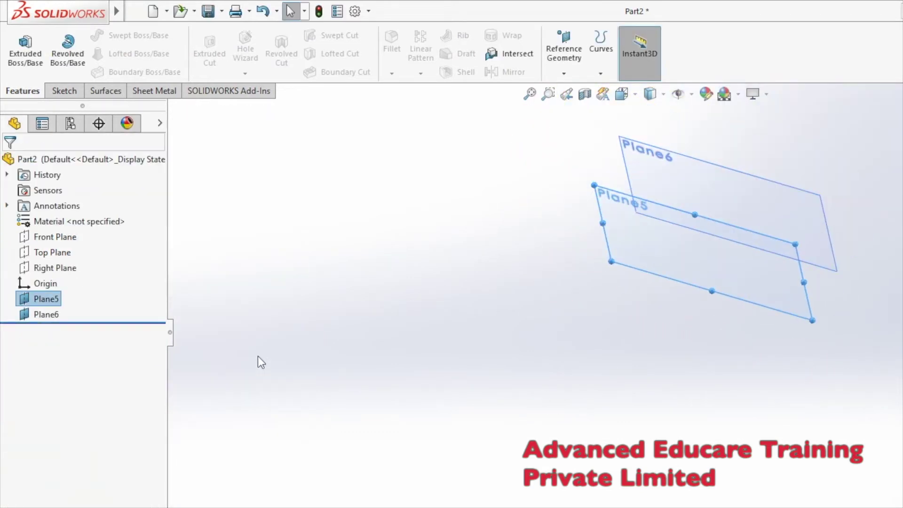
# - Sketch a center rectangle about 118 mm wide on the Top Plane, centred on the origin, and exit the sketch
pyautogui.click(49, 253)
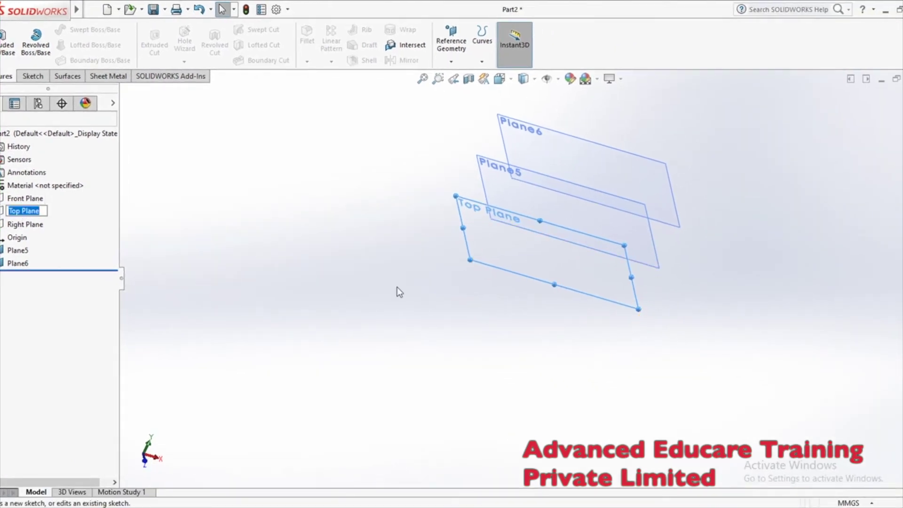
pyautogui.click(397, 287)
pyautogui.click(35, 210)
pyautogui.click(40, 197)
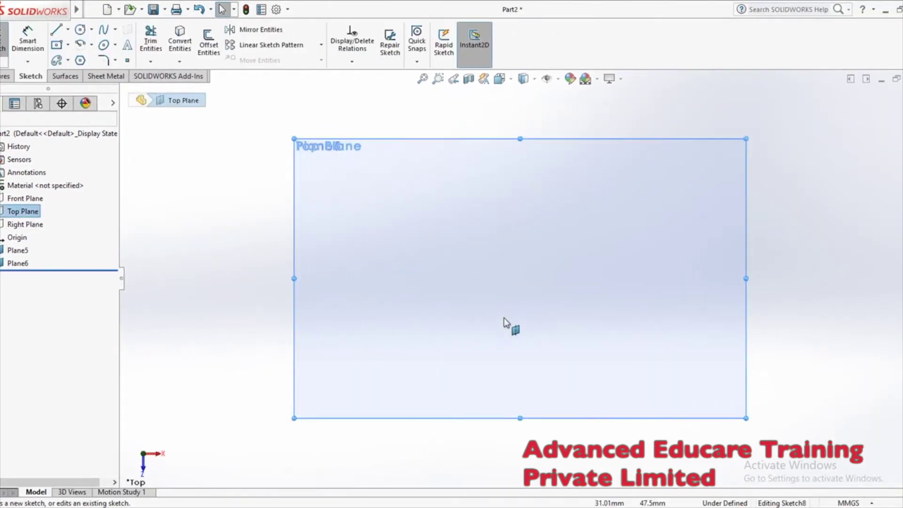
pyautogui.click(57, 45)
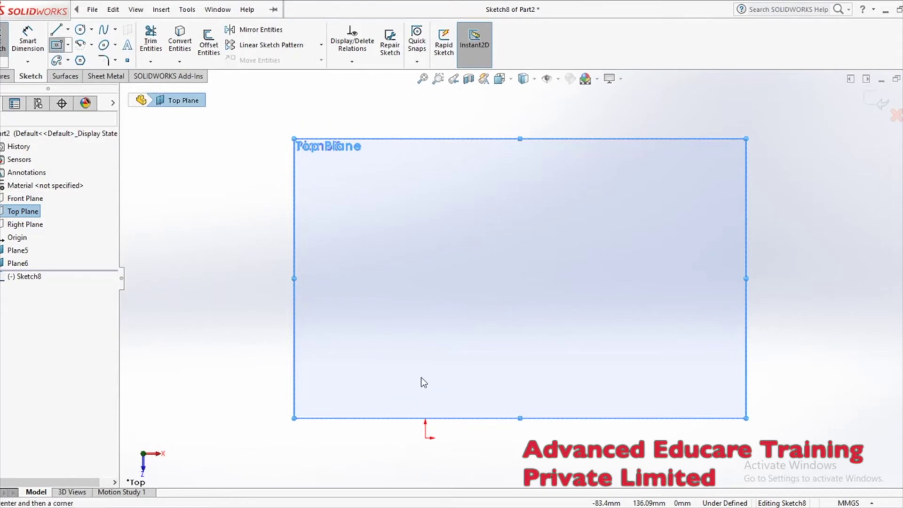
pyautogui.click(425, 437)
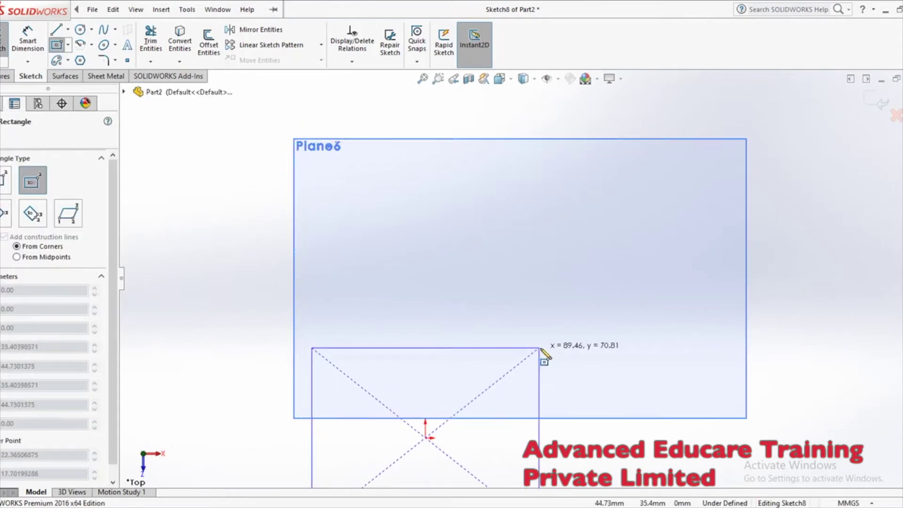
pyautogui.click(576, 316)
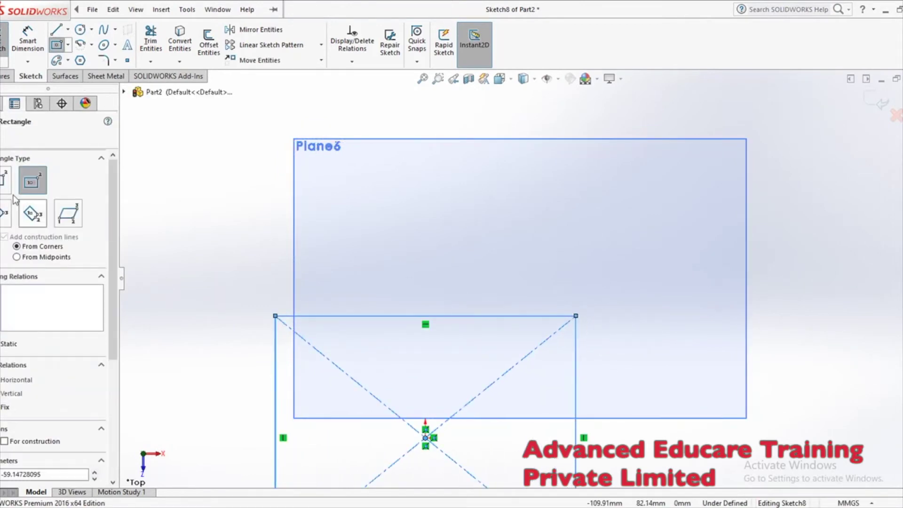
pyautogui.press('Escape')
pyautogui.scroll(-6, 514, 306)
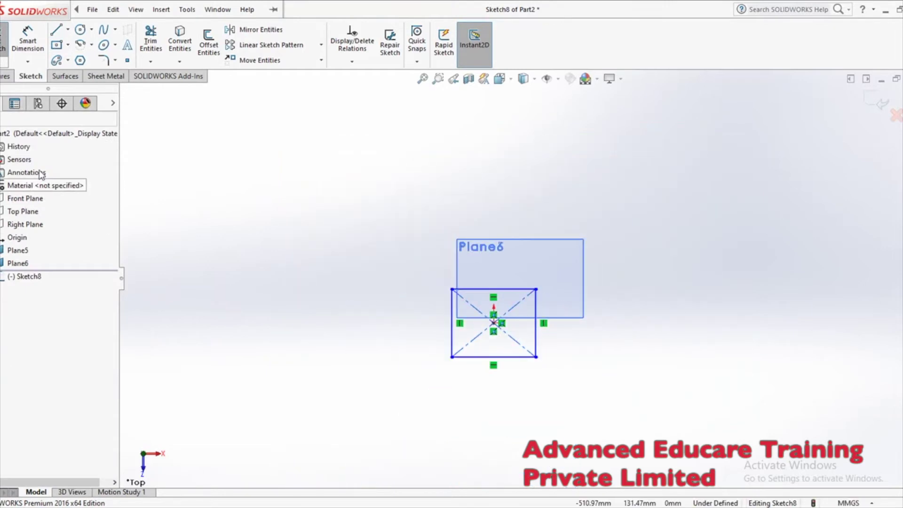
pyautogui.click(2, 40)
pyautogui.moveTo(336, 249); pyautogui.dragTo(385, 121, button='middle')
pyautogui.click(19, 250)
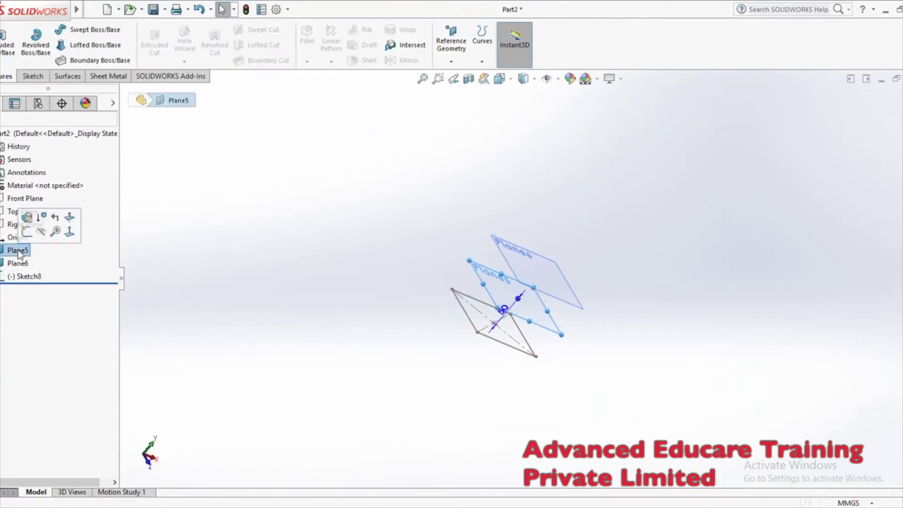
pyautogui.click(29, 217)
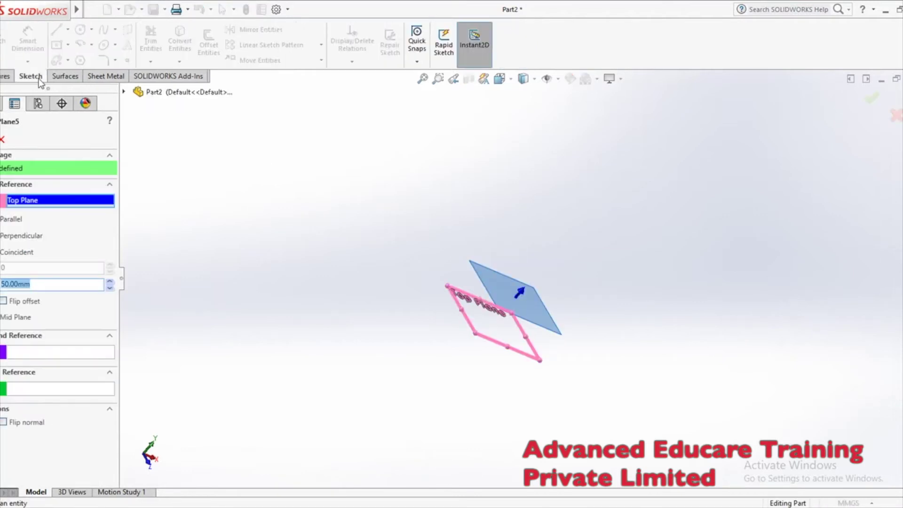
pyautogui.click(2, 139)
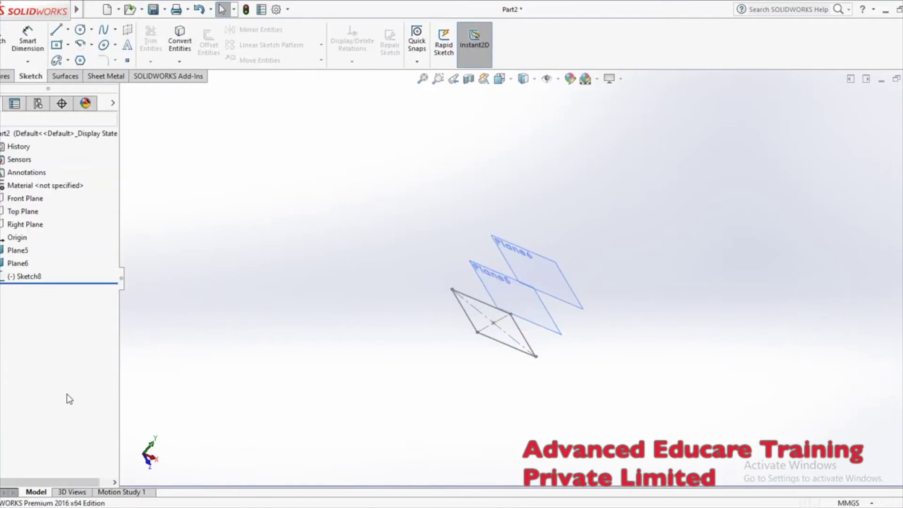
# - Sketch a circle of about 26 mm radius on Plane5, centred on the origin, and exit the sketch
pyautogui.click(18, 251)
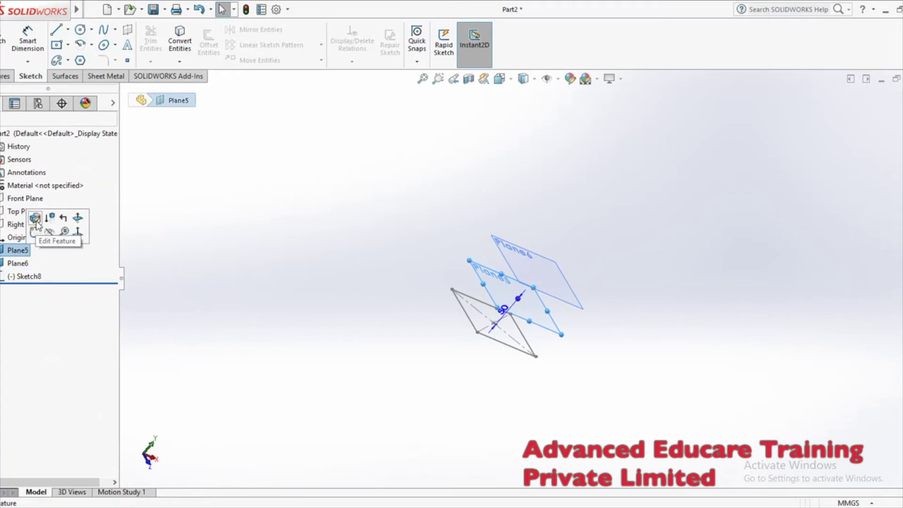
pyautogui.click(41, 235)
pyautogui.click(80, 30)
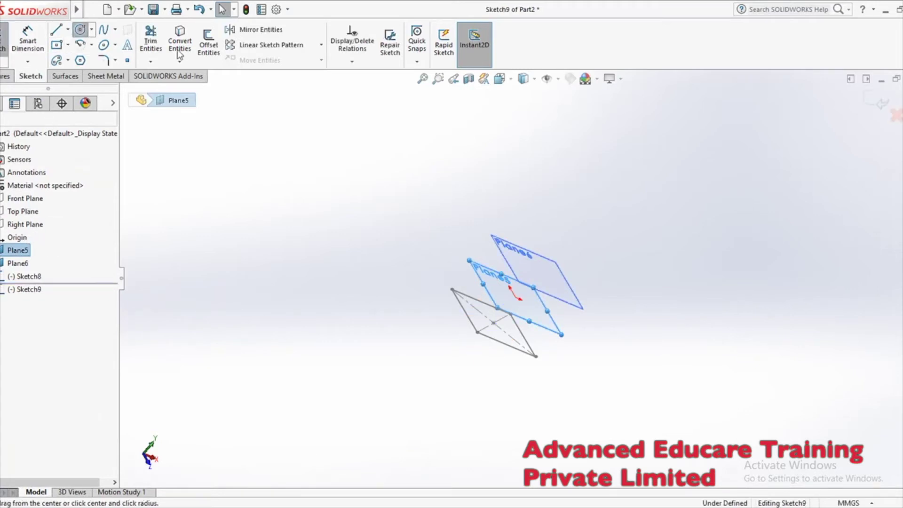
pyautogui.click(516, 297)
pyautogui.click(532, 308)
pyautogui.moveTo(532, 311); pyautogui.dragTo(495, 353, button='middle')
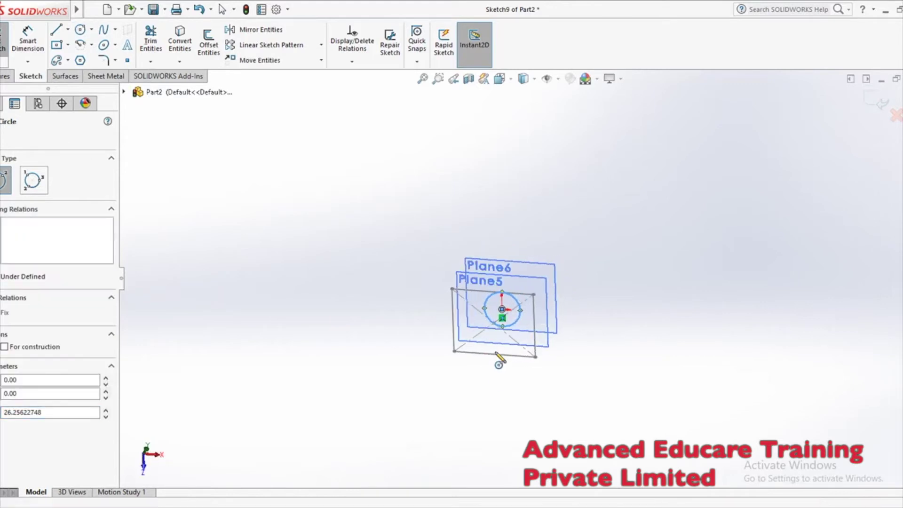
pyautogui.press('Escape')
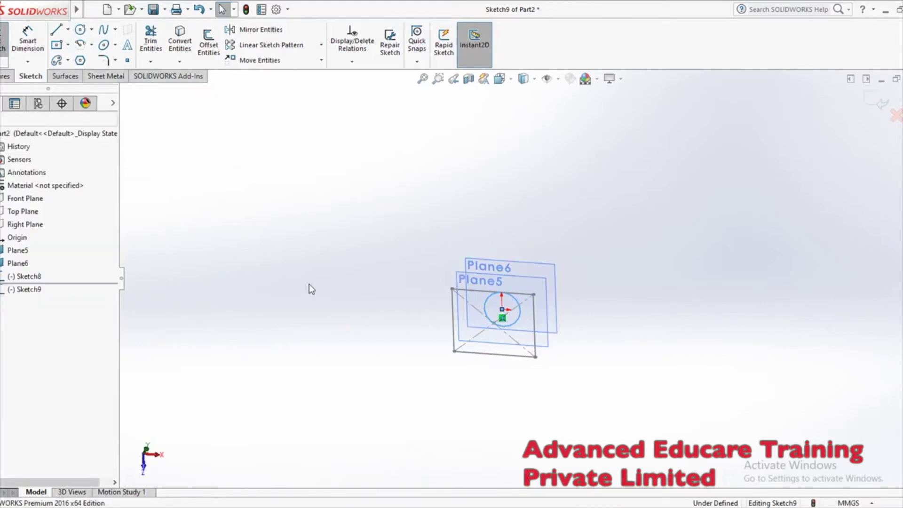
pyautogui.moveTo(485, 396); pyautogui.dragTo(484, 359, button='middle')
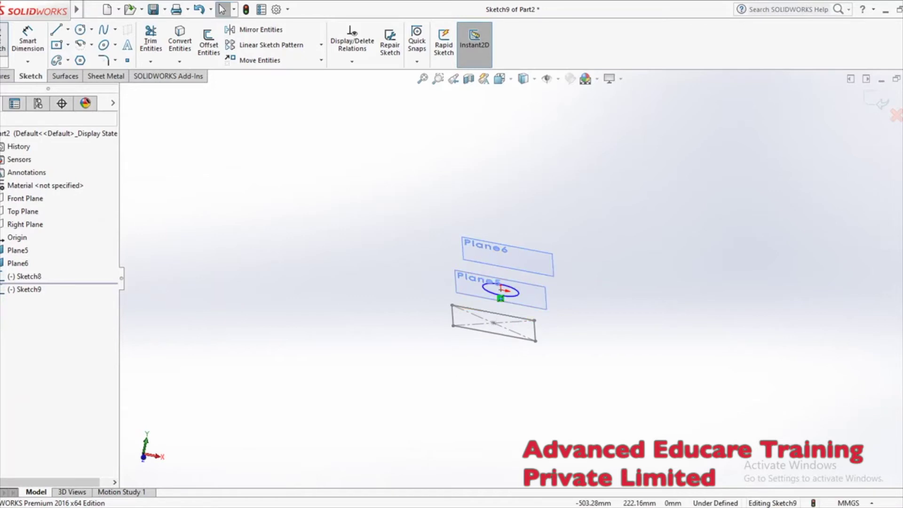
pyautogui.click(2, 39)
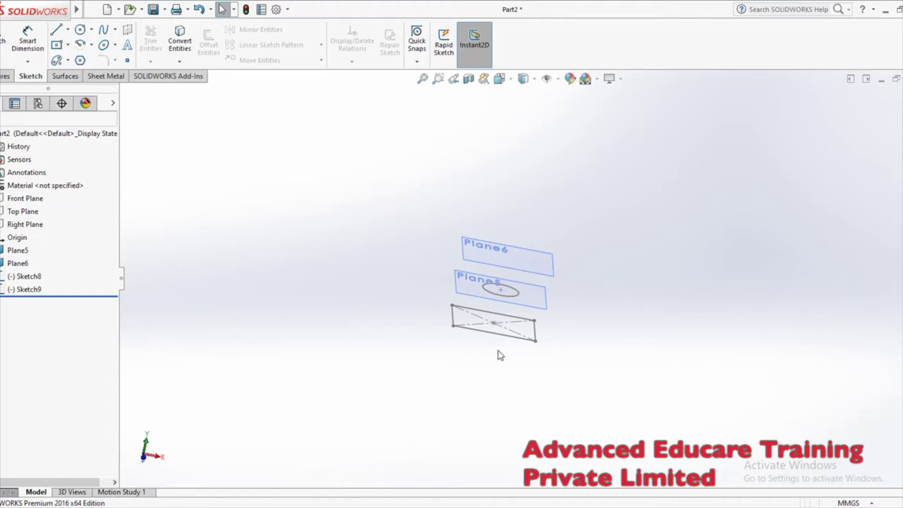
# - Create a lofted boss between the rectangle on the Top Plane and the circle on Plane5
pyautogui.click(6, 76)
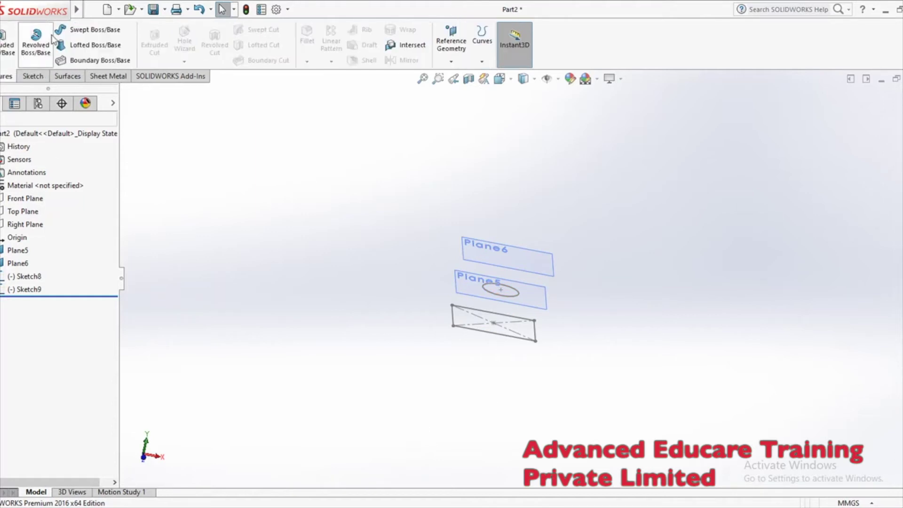
pyautogui.click(94, 44)
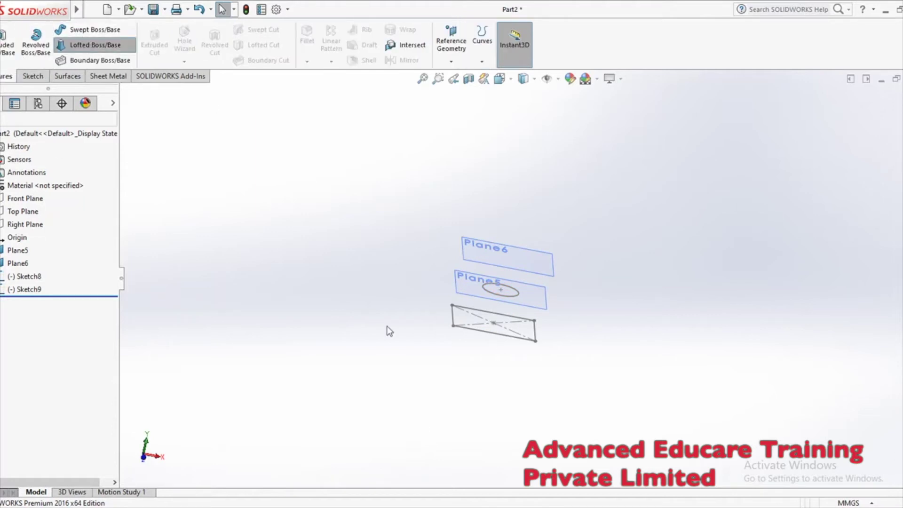
pyautogui.click(512, 339)
pyautogui.click(513, 297)
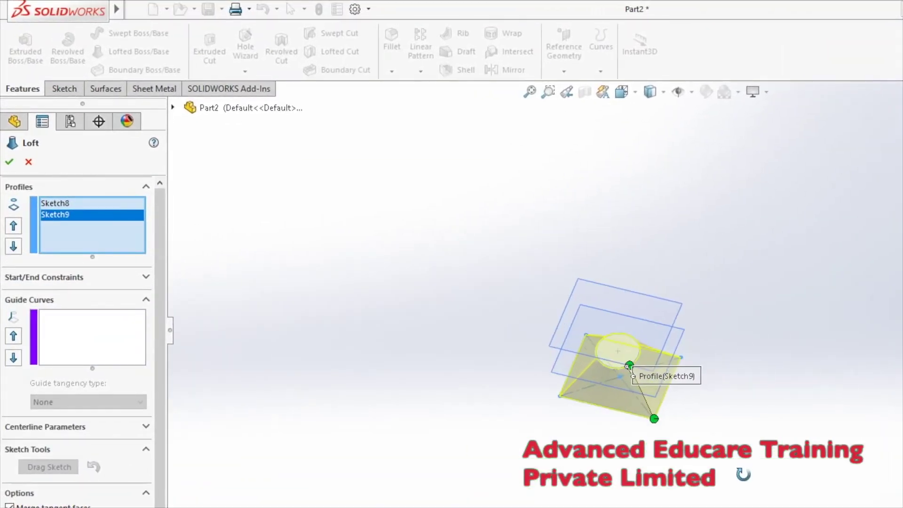
pyautogui.moveTo(743, 474); pyautogui.dragTo(728, 483, button='middle')
pyautogui.click(10, 162)
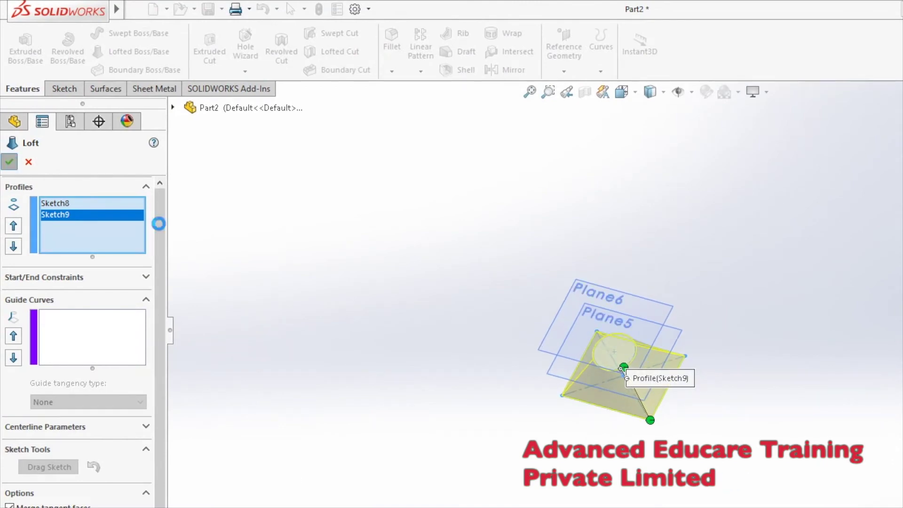
# - Examine the loft from several angles and undo it
pyautogui.scroll(-6, 600, 406)
pyautogui.moveTo(535, 393); pyautogui.dragTo(600, 460, button='middle')
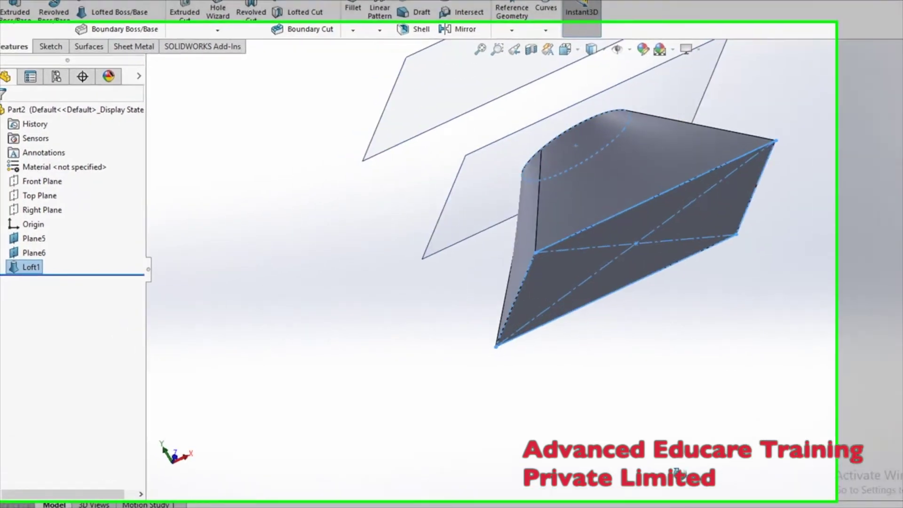
pyautogui.moveTo(676, 471); pyautogui.dragTo(638, 296, button='middle')
pyautogui.moveTo(694, 292); pyautogui.dragTo(830, 389, button='middle')
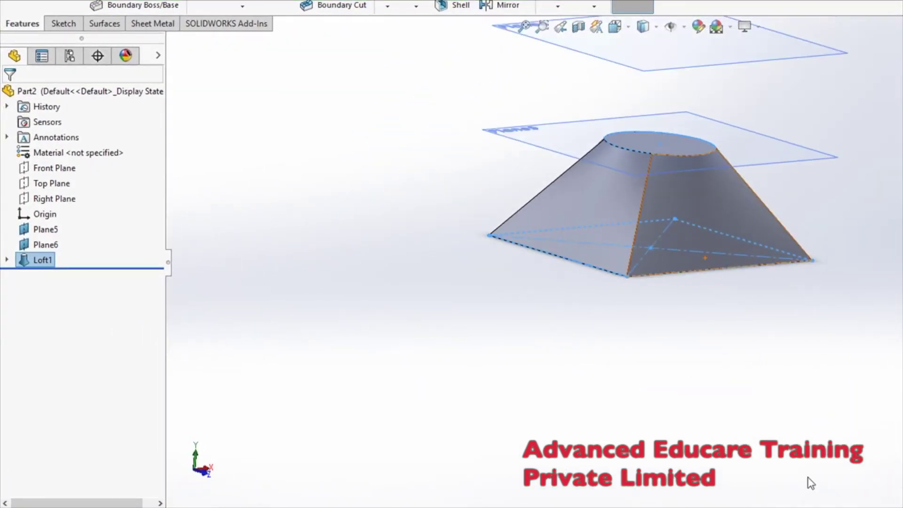
pyautogui.hotkey('ctrl', 'z')
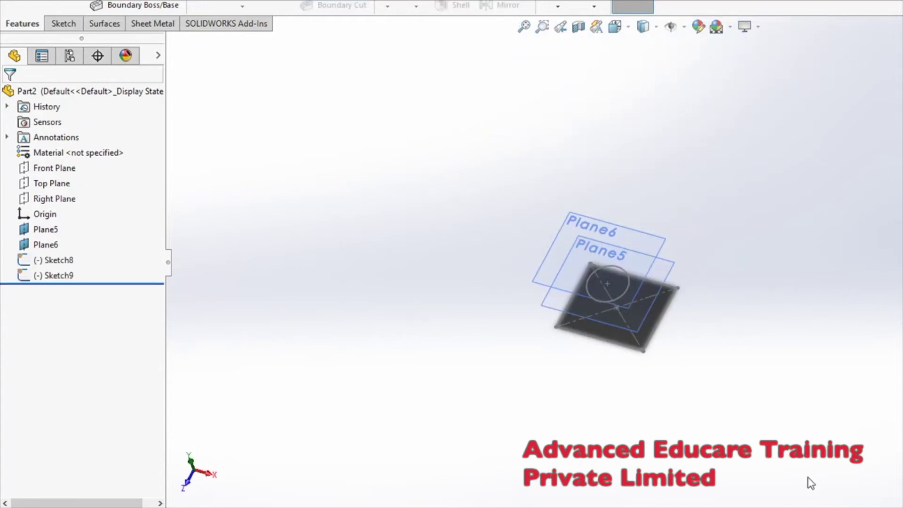
# - Sketch a center rectangle about 102 mm wide on Plane6, centred on the origin, and exit the sketch
pyautogui.click(38, 244)
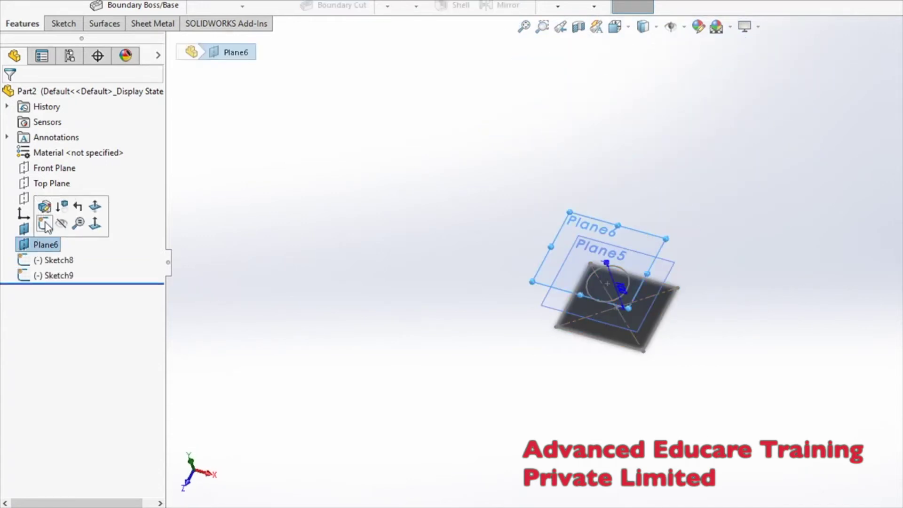
pyautogui.click(34, 231)
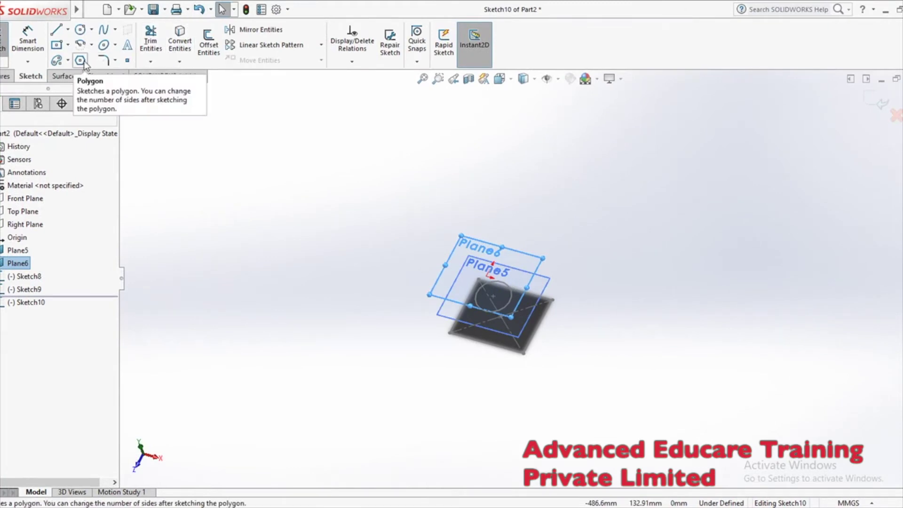
pyautogui.click(56, 46)
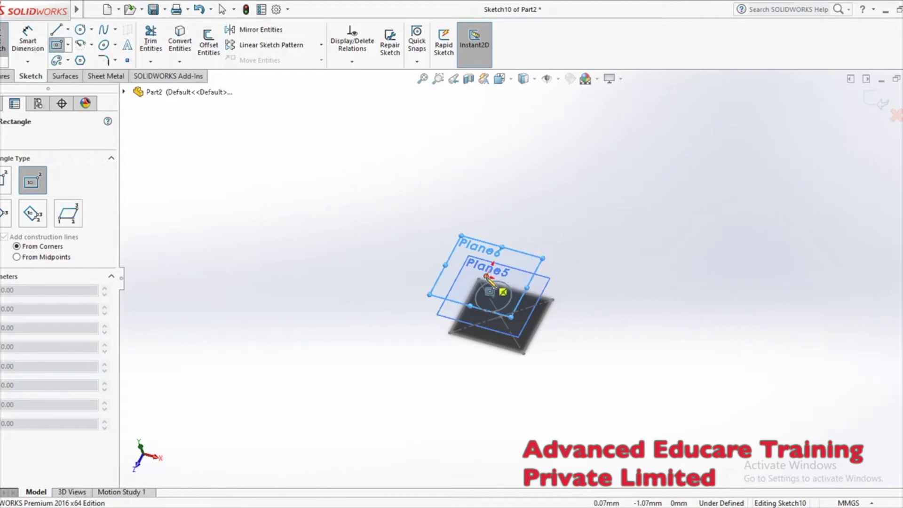
pyautogui.click(492, 282)
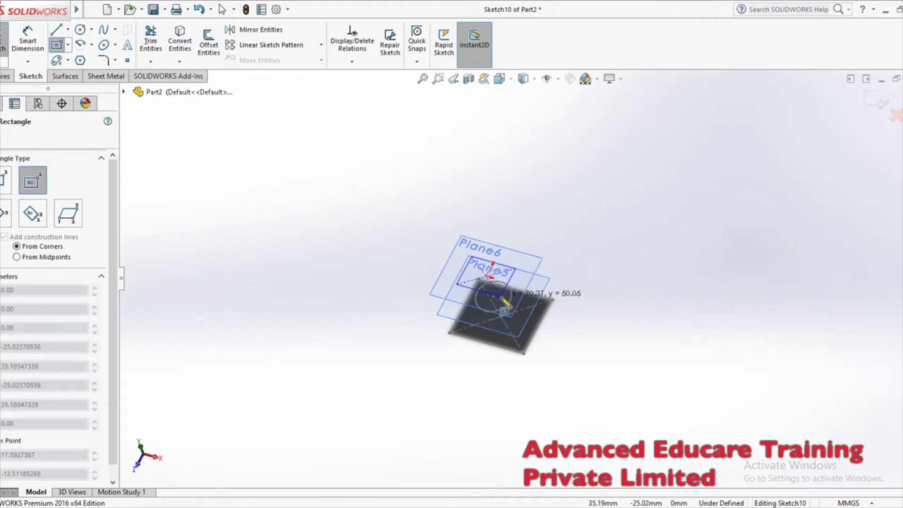
pyautogui.click(530, 263)
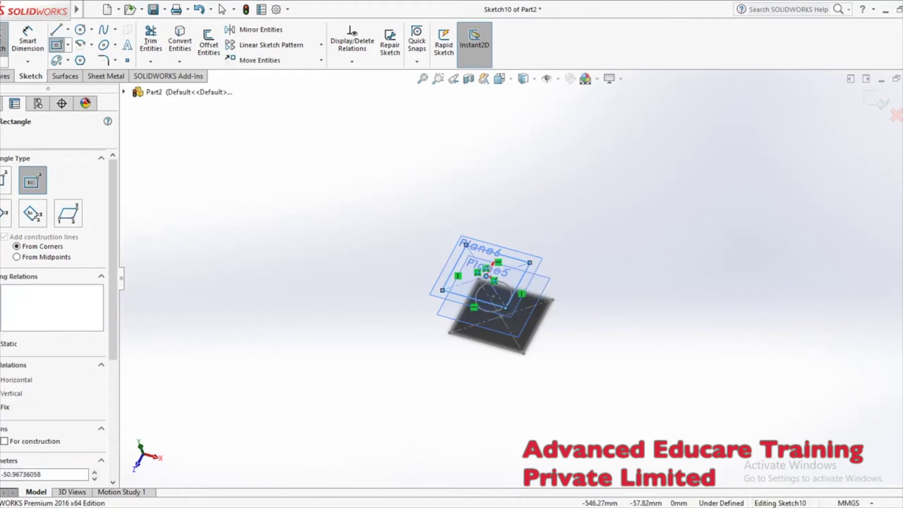
pyautogui.press('Escape')
pyautogui.moveTo(342, 249)
pyautogui.mouseDown(button='middle')
pyautogui.moveTo(367, 178)
pyautogui.moveTo(221, 155)
pyautogui.mouseUp(button='middle')
pyautogui.click(2, 42)
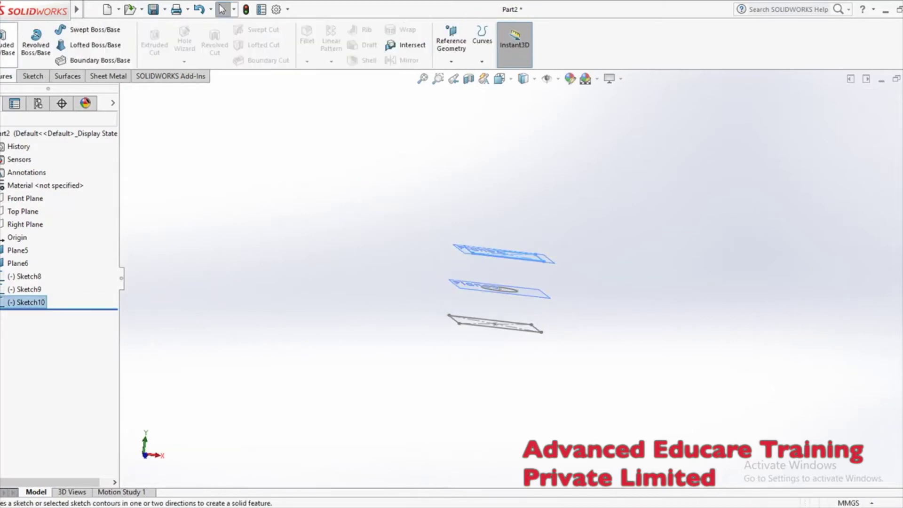
pyautogui.click(135, 184)
# - Set up a lofted boss with the lower rectangle, the middle circle and the upper rectangle as profiles, in that order
pyautogui.click(94, 44)
pyautogui.scroll(-3, 510, 331)
pyautogui.scroll(-2, 510, 332)
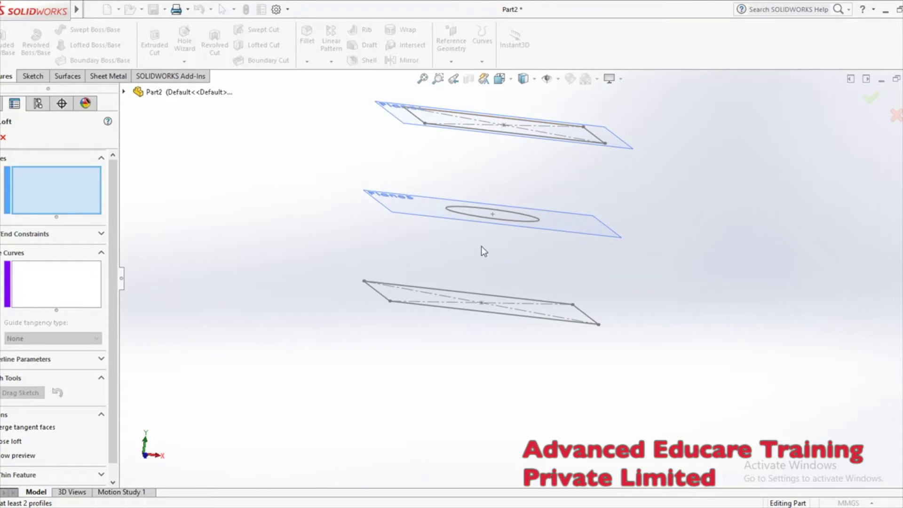
pyautogui.click(486, 313)
pyautogui.click(517, 219)
pyautogui.click(548, 146)
# - Complete the loft through the lower rectangle, middle circle and upper rectangle, examine it from several angles, and undo it
pyautogui.moveTo(548, 145)
pyautogui.mouseDown(button='middle')
pyautogui.moveTo(538, 227)
pyautogui.moveTo(528, 230)
pyautogui.moveTo(574, 316)
pyautogui.moveTo(578, 173)
pyautogui.moveTo(636, 199)
pyautogui.moveTo(517, 172)
pyautogui.mouseUp(button='middle')
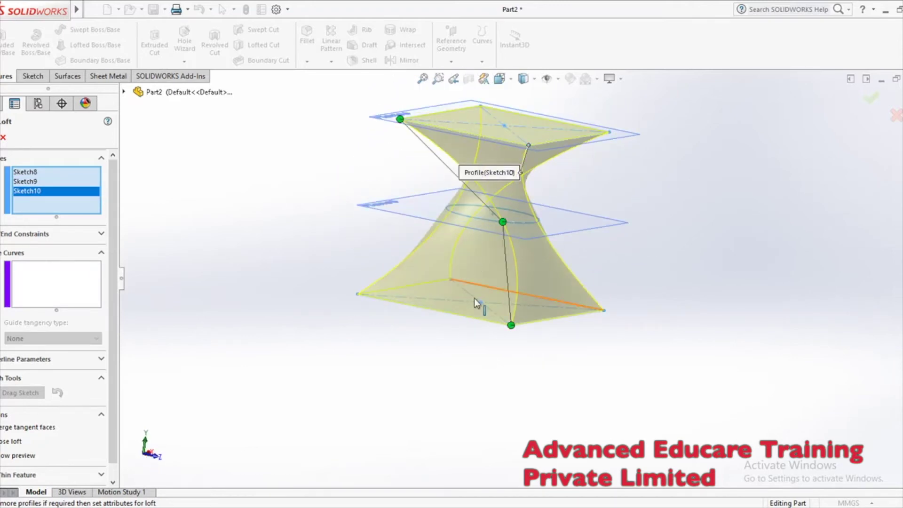
pyautogui.moveTo(483, 341); pyautogui.dragTo(436, 378, button='middle')
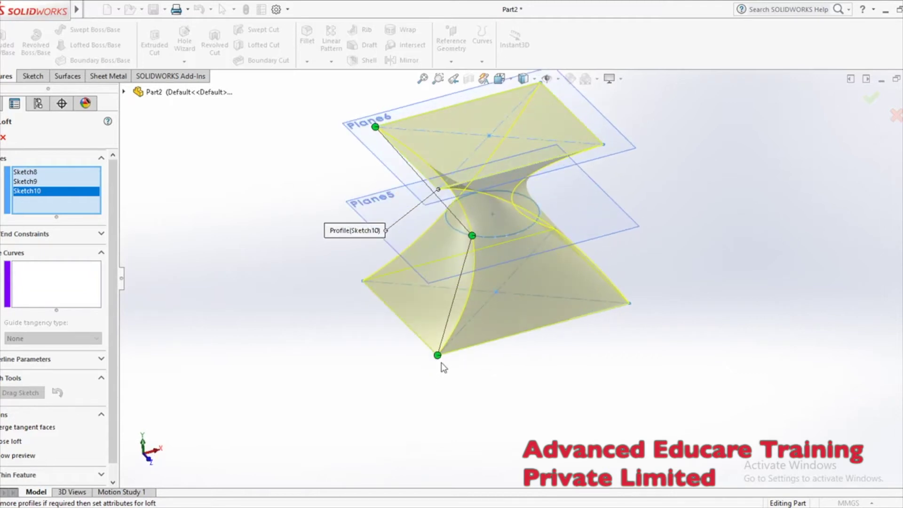
pyautogui.moveTo(441, 362); pyautogui.dragTo(629, 303)
pyautogui.moveTo(517, 372); pyautogui.dragTo(357, 400, button='middle')
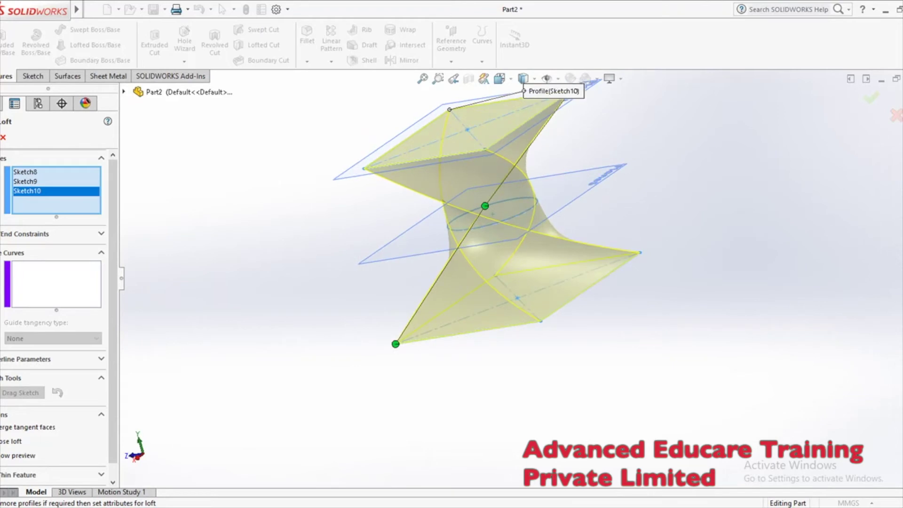
pyautogui.press('Return')
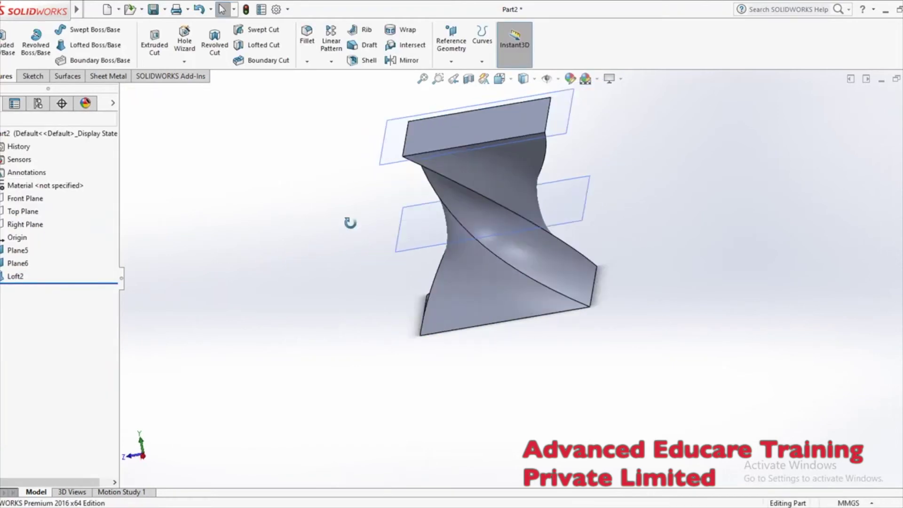
pyautogui.moveTo(441, 182); pyautogui.dragTo(564, 226, button='middle')
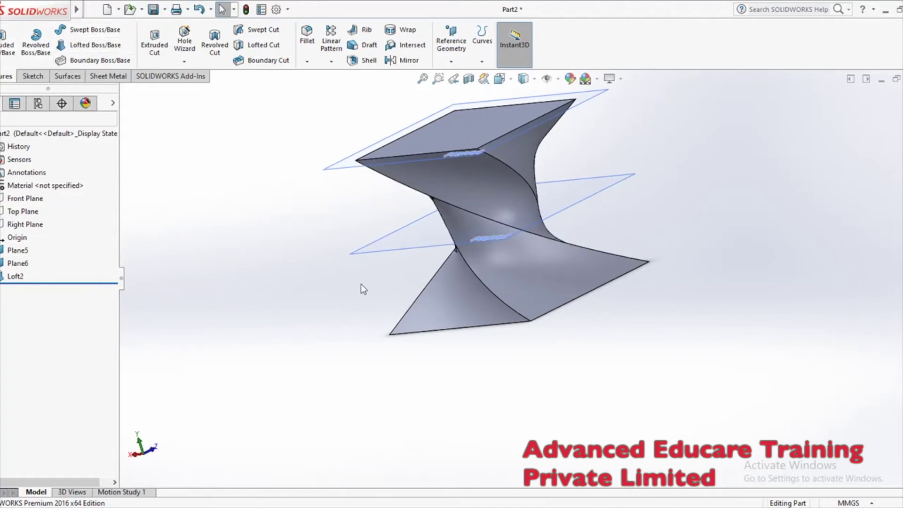
pyautogui.hotkey('ctrl', 'z')
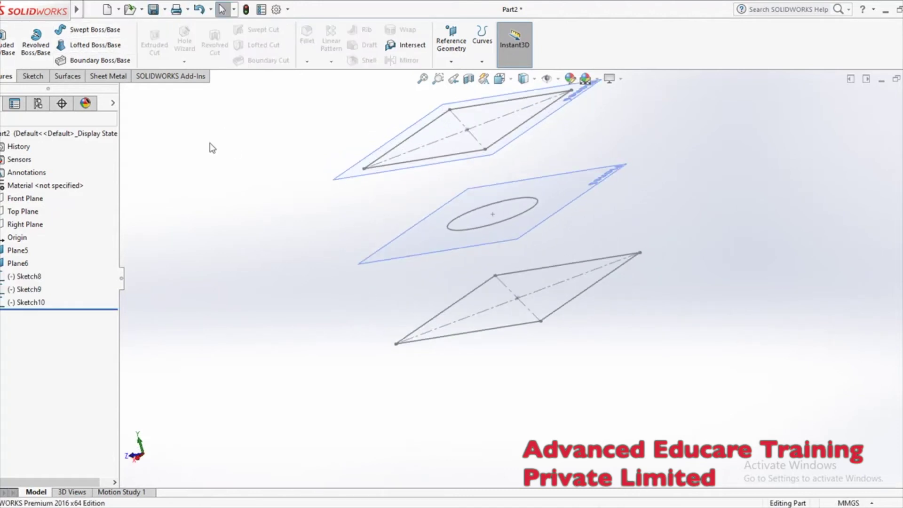
pyautogui.click(110, 51)
pyautogui.click(438, 156)
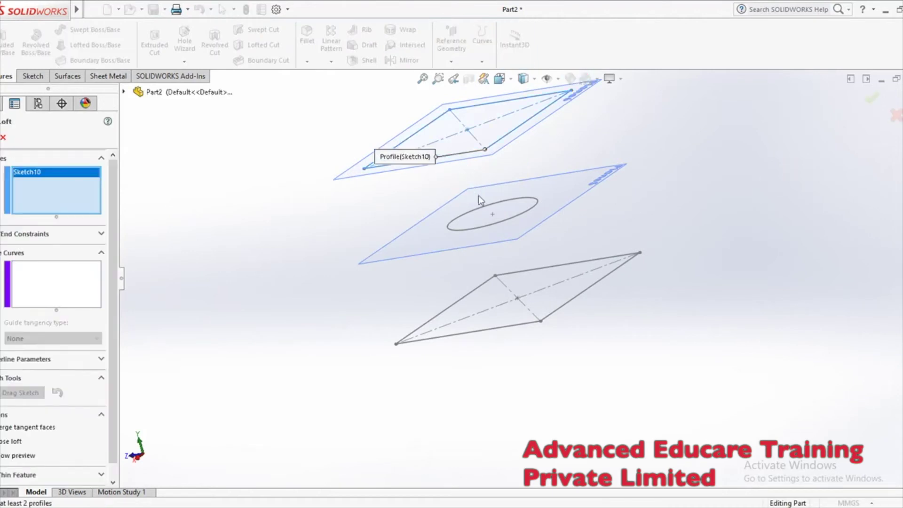
pyautogui.click(489, 224)
pyautogui.click(554, 319)
pyautogui.moveTo(554, 319)
pyautogui.mouseDown(button='middle')
pyautogui.moveTo(556, 338)
pyautogui.moveTo(570, 295)
pyautogui.moveTo(637, 292)
pyautogui.moveTo(631, 341)
pyautogui.moveTo(580, 262)
pyautogui.moveTo(572, 306)
pyautogui.mouseUp(button='middle')
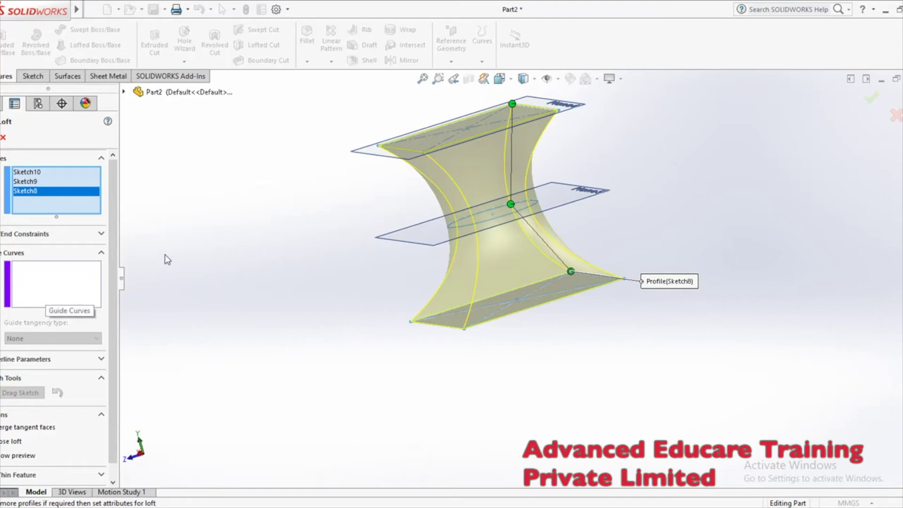
pyautogui.press('Escape')
# - Start a new sketch on the Right Plane
pyautogui.moveTo(290, 208); pyautogui.dragTo(362, 246, button='middle')
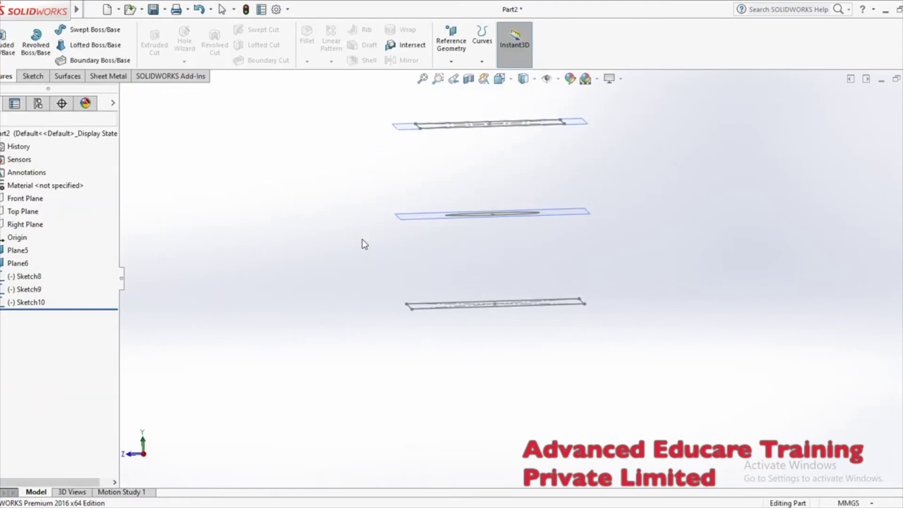
pyautogui.click(22, 224)
pyautogui.click(32, 80)
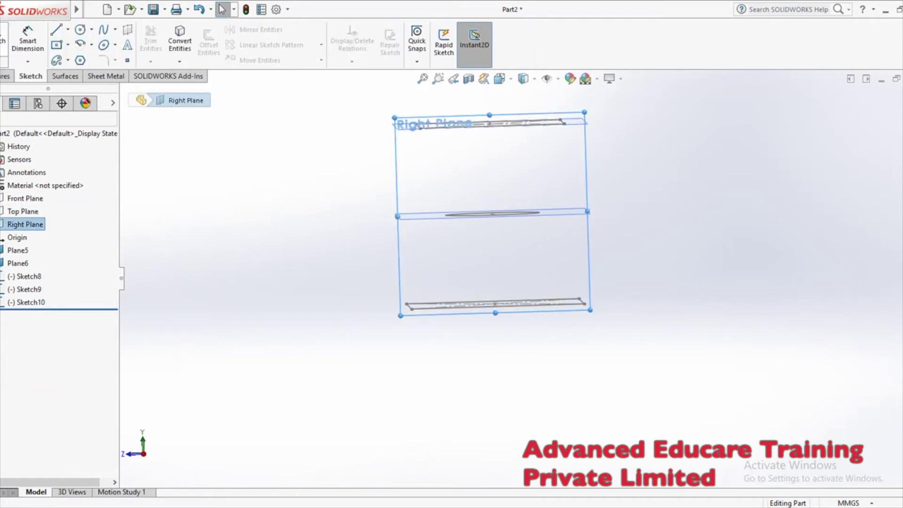
pyautogui.click(3, 42)
pyautogui.moveTo(579, 203); pyautogui.dragTo(602, 188, button='middle')
pyautogui.click(529, 83)
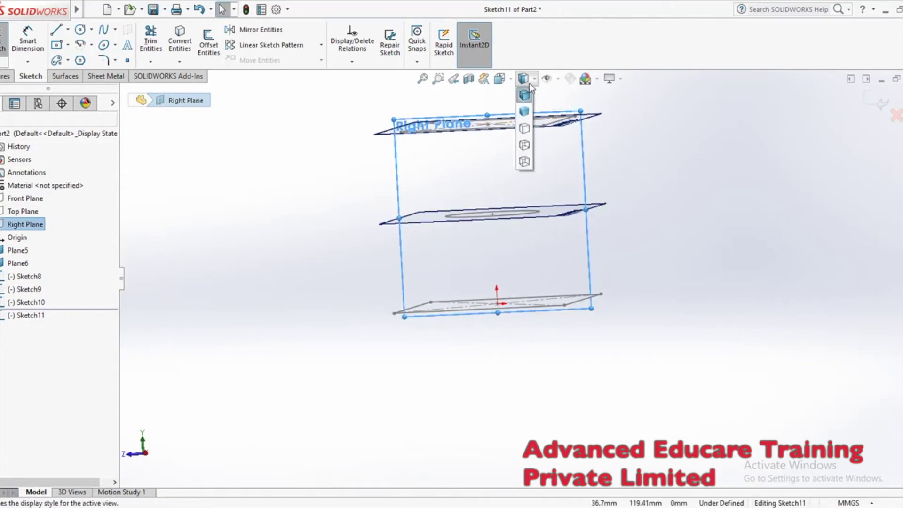
pyautogui.click(510, 82)
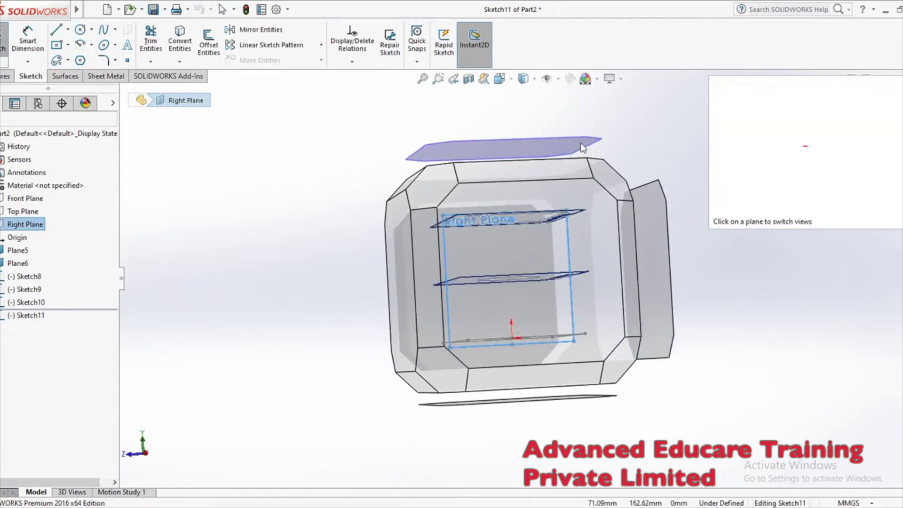
pyautogui.click(507, 92)
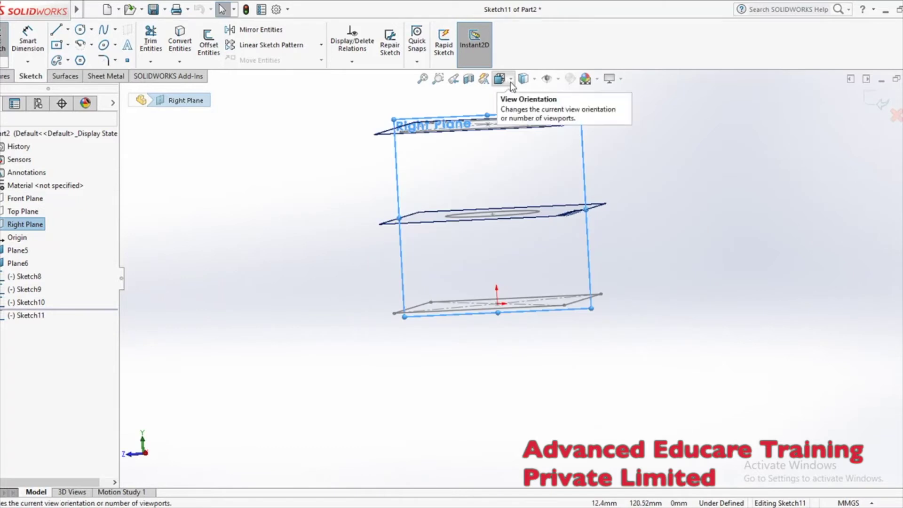
pyautogui.click(511, 82)
pyautogui.click(568, 145)
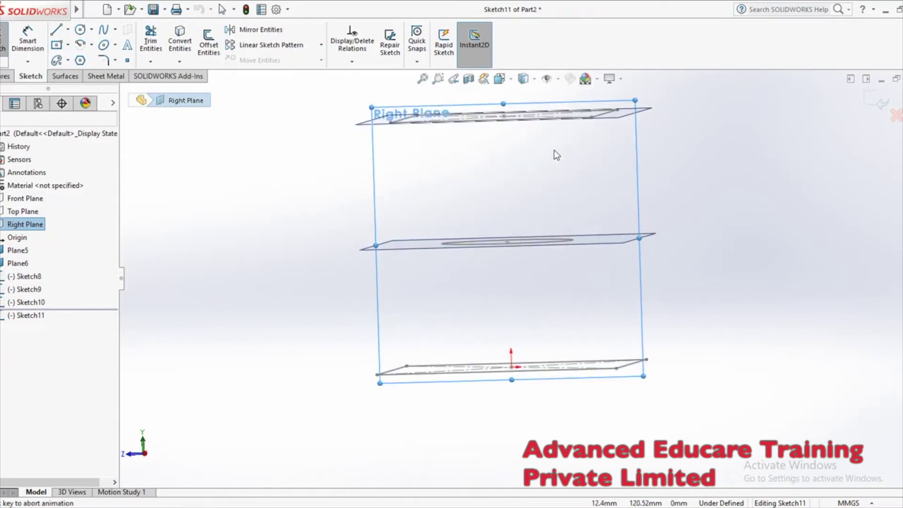
pyautogui.moveTo(569, 161); pyautogui.dragTo(573, 179, button='middle')
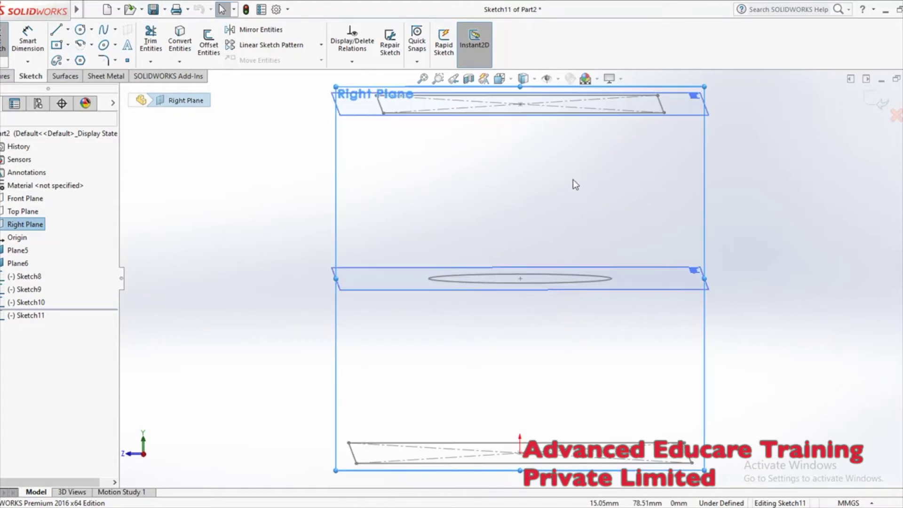
# - Sketch a six-point spline on the positive Z side, running from the upper rectangle through the circle's edge to the lower rectangle
pyautogui.click(103, 31)
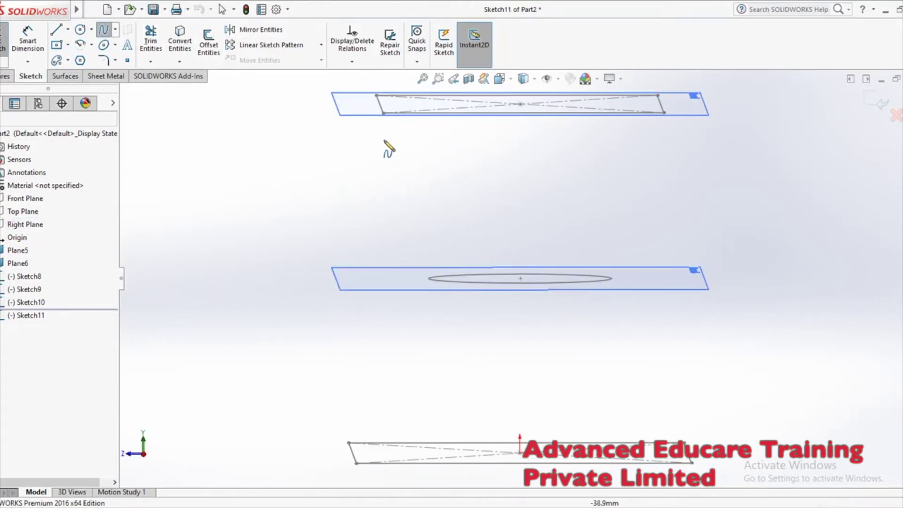
pyautogui.click(379, 102)
pyautogui.click(346, 189)
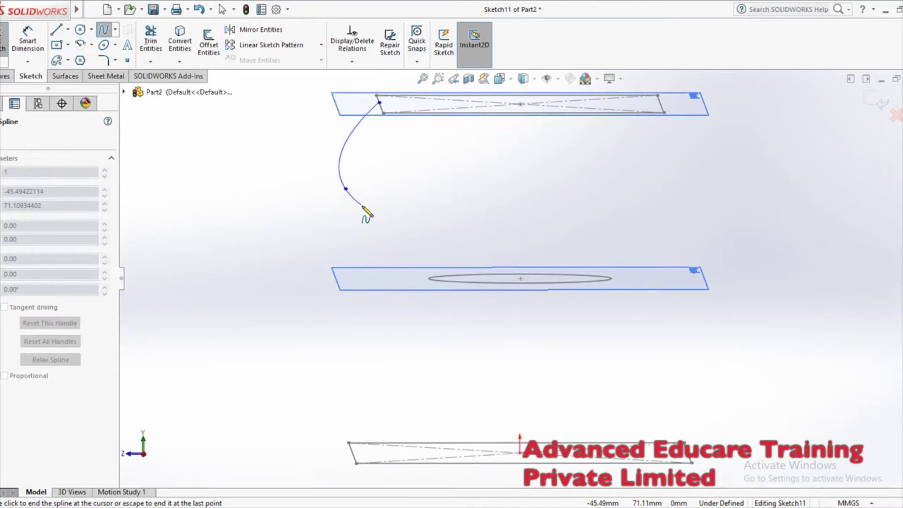
pyautogui.click(387, 234)
pyautogui.click(429, 279)
pyautogui.click(402, 356)
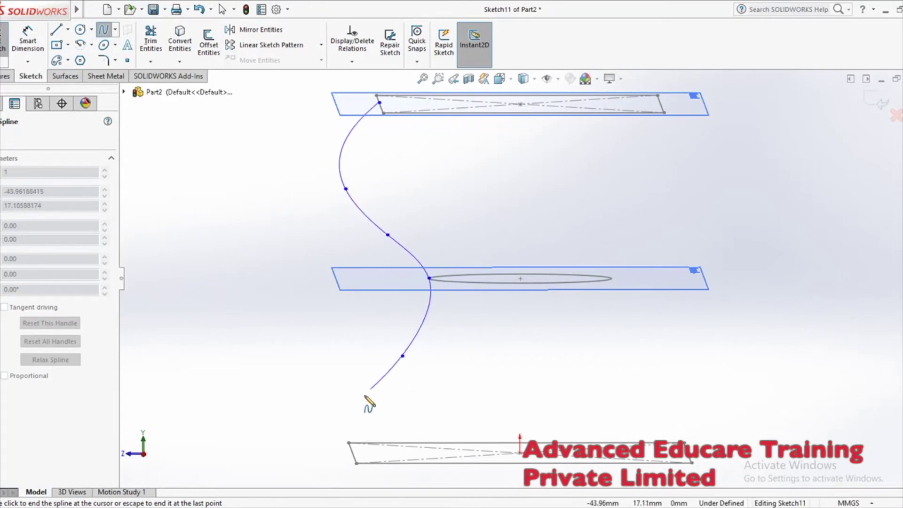
pyautogui.rightClick(354, 454)
pyautogui.click(376, 403)
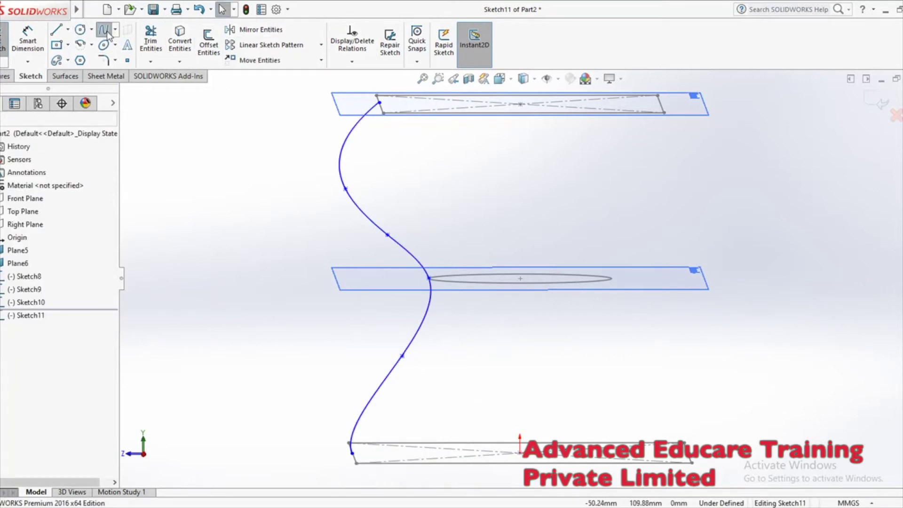
pyautogui.click(659, 102)
pyautogui.click(661, 181)
pyautogui.click(703, 217)
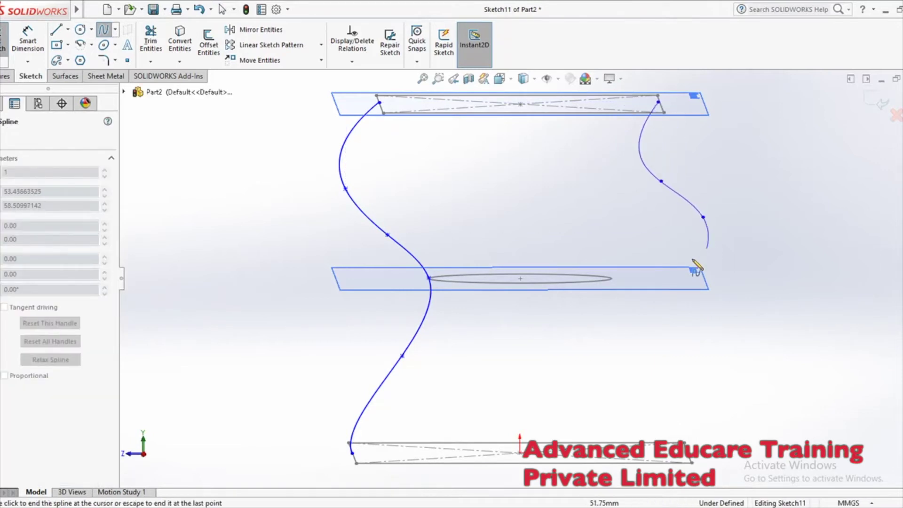
pyautogui.press('Escape')
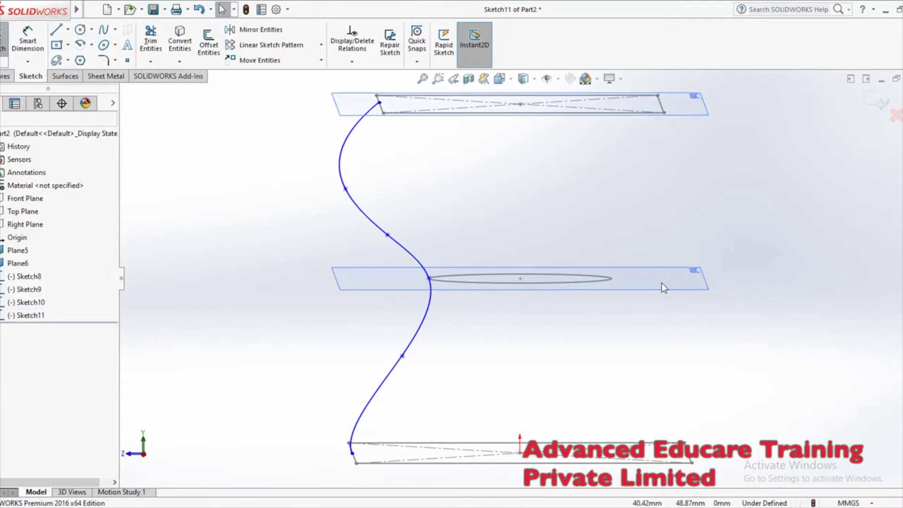
# - Sketch a second spline on the opposite side from the upper rectangle through the circle's edge to the lower rectangle, and exit the sketch
pyautogui.click(104, 30)
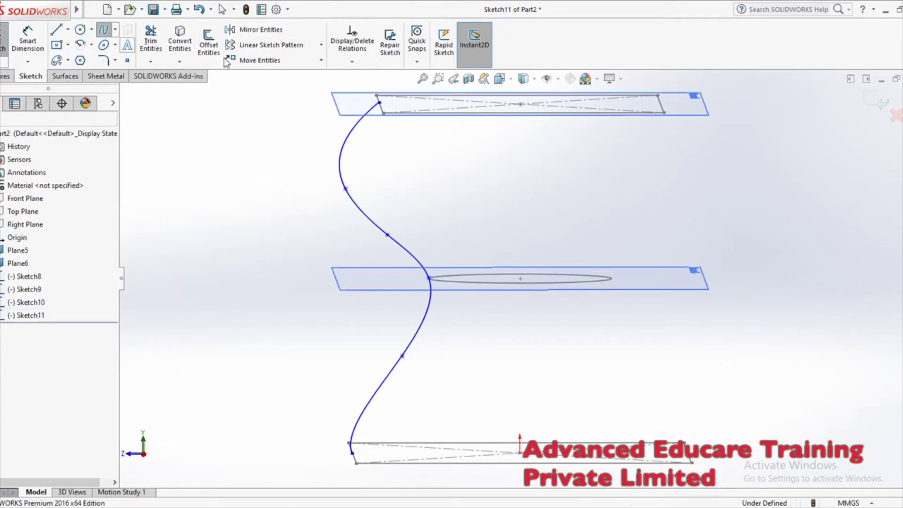
pyautogui.click(659, 102)
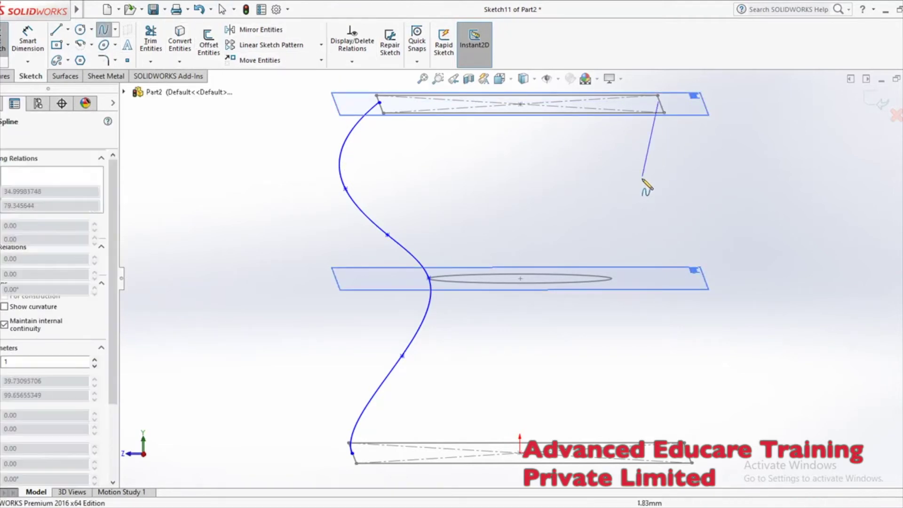
pyautogui.click(643, 177)
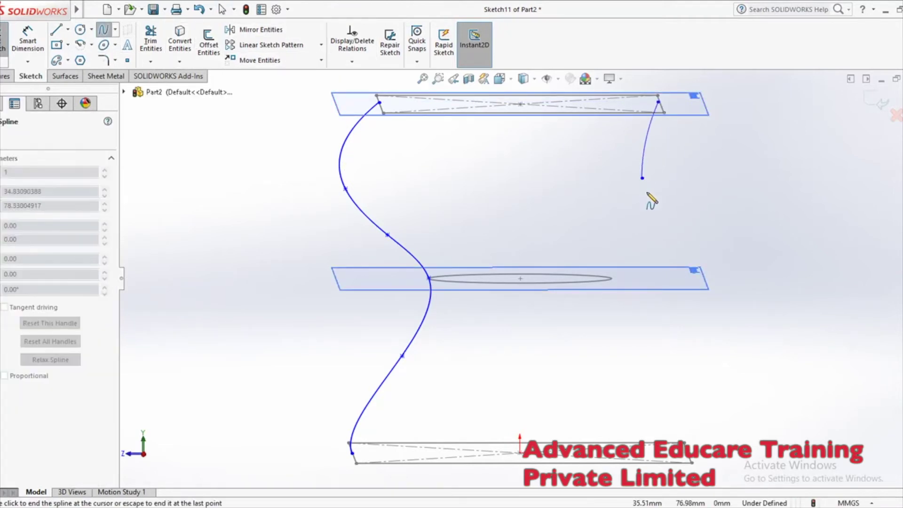
pyautogui.click(612, 278)
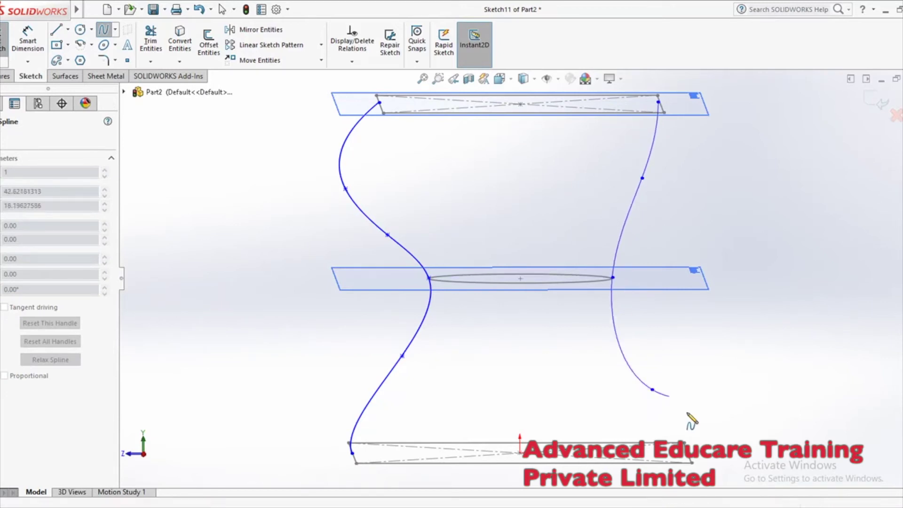
pyautogui.click(690, 461)
pyautogui.rightClick(690, 461)
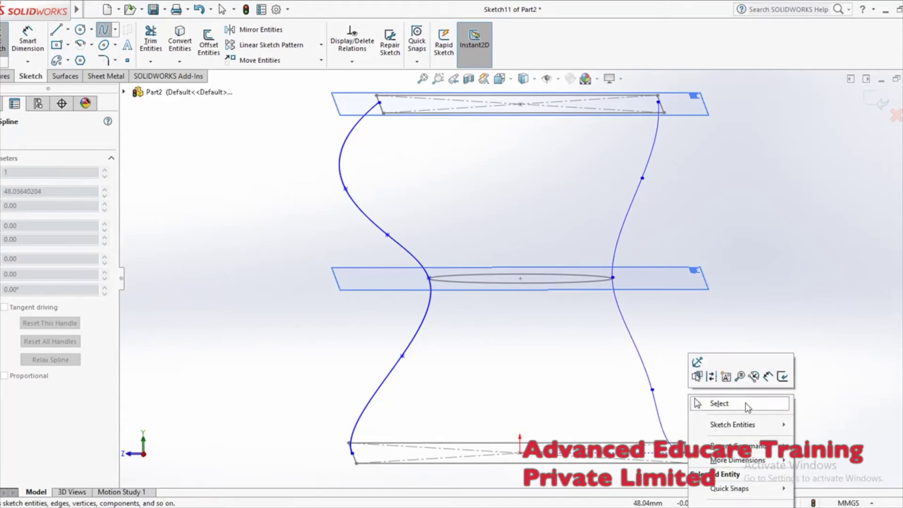
pyautogui.click(724, 403)
pyautogui.click(874, 93)
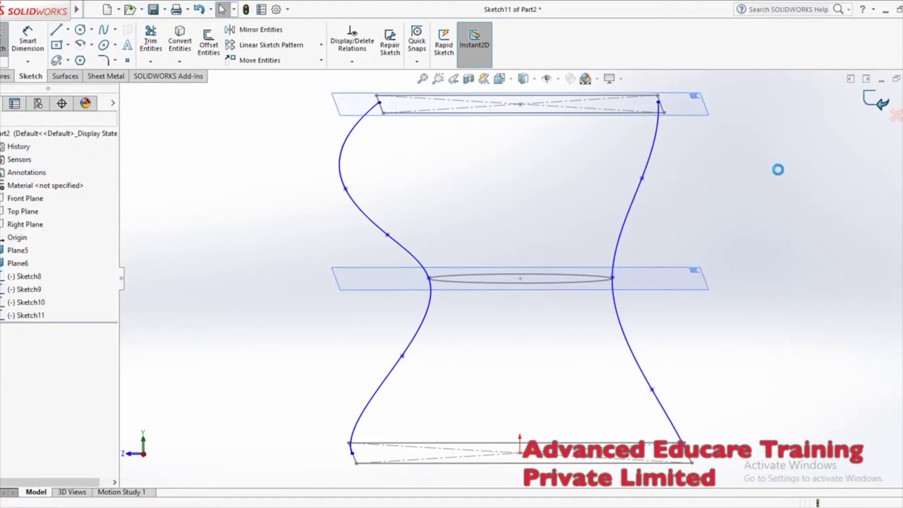
pyautogui.click(705, 237)
# - Edit the spline sketch to move the second spline's upper endpoint onto the upper rectangle's edge, and exit the sketch
pyautogui.moveTo(739, 235); pyautogui.dragTo(697, 195, button='middle')
pyautogui.scroll(-8, 606, 139)
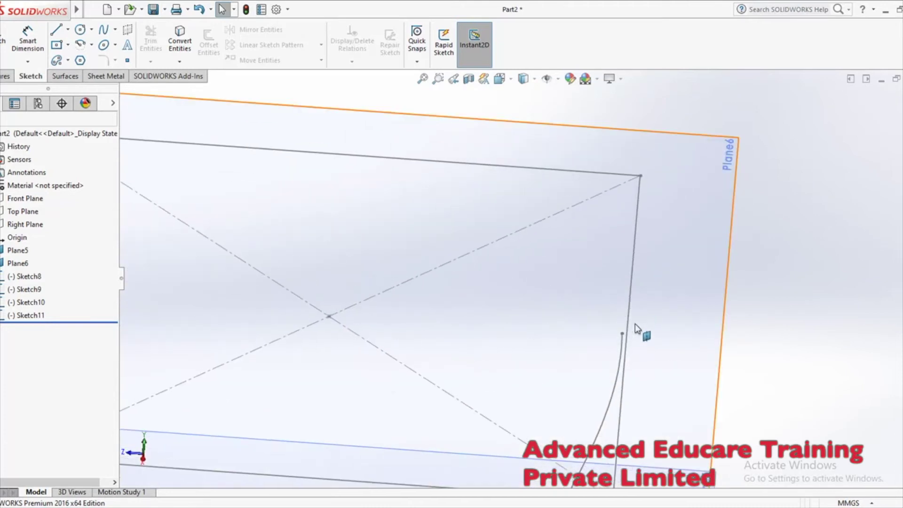
pyautogui.click(622, 334)
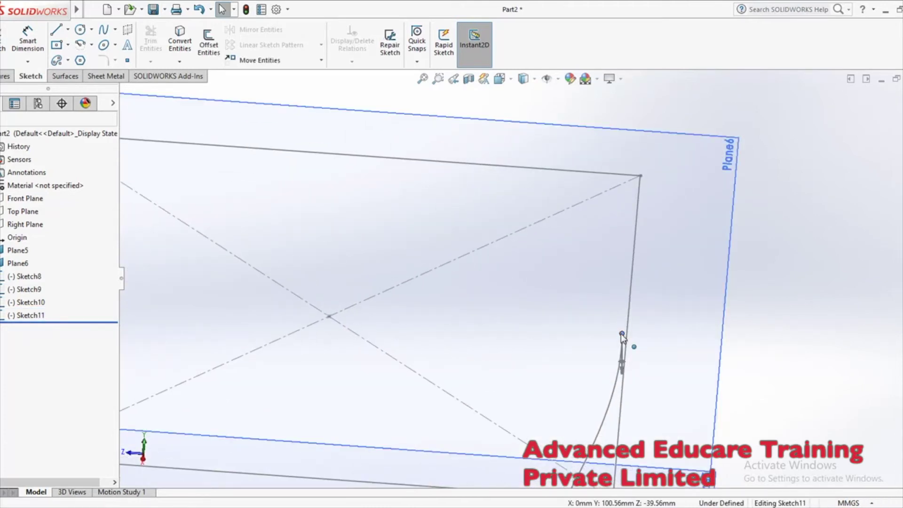
pyautogui.click(619, 345)
pyautogui.doubleClick(620, 362)
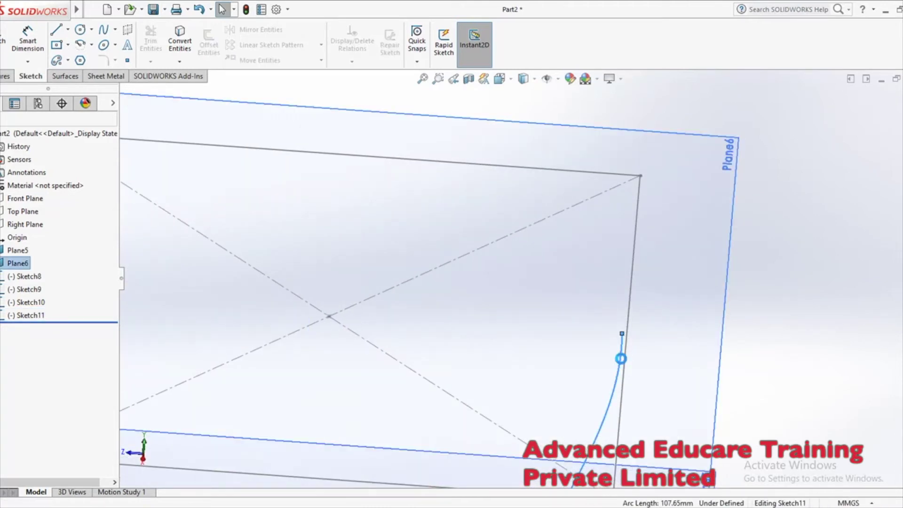
pyautogui.click(622, 334)
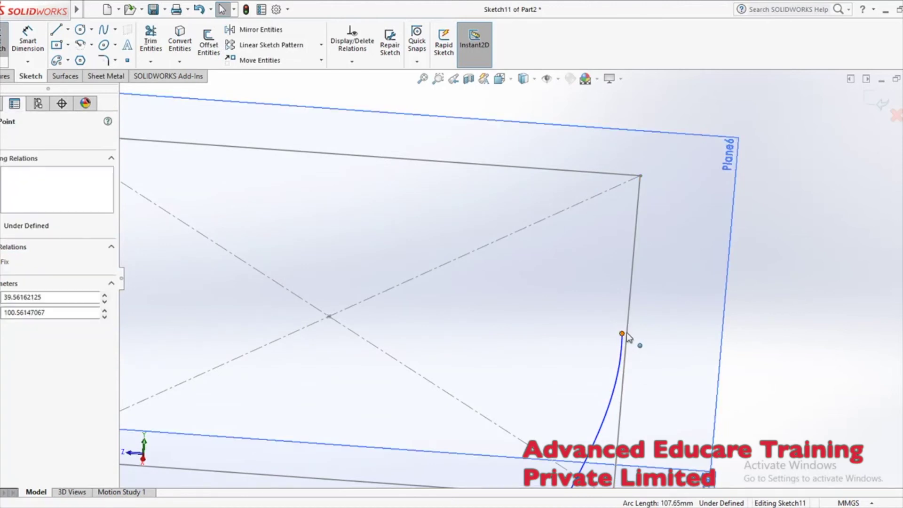
pyautogui.scroll(-6, 622, 340)
pyautogui.click(498, 271)
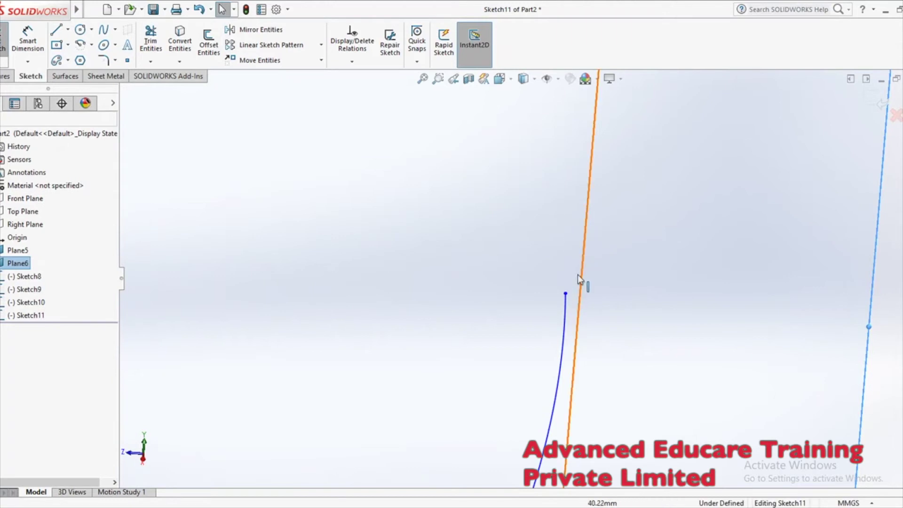
pyautogui.moveTo(566, 294); pyautogui.dragTo(580, 294)
pyautogui.scroll(5, 600, 308)
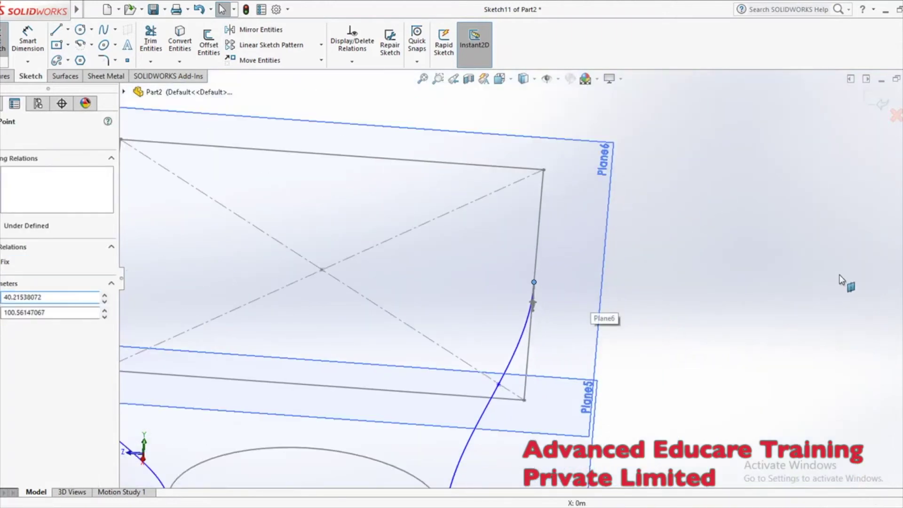
pyautogui.press('Escape')
pyautogui.click(881, 104)
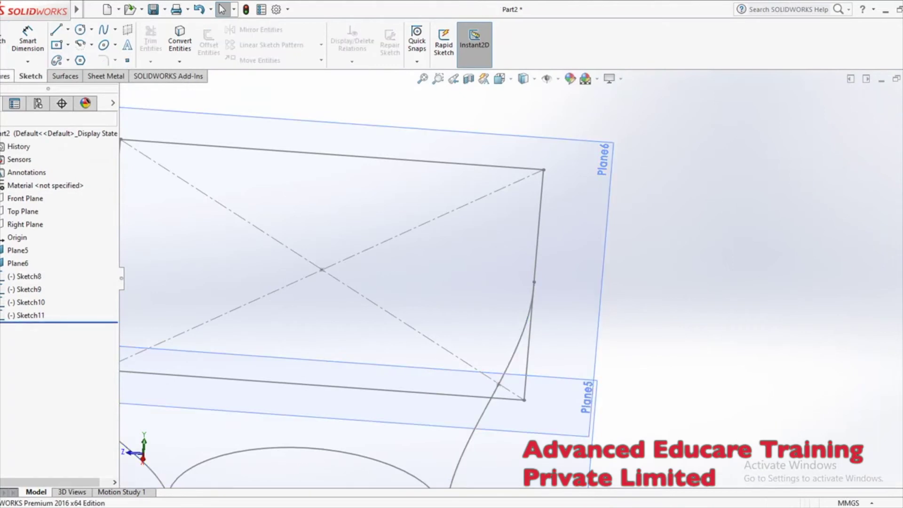
# - Start a lofted boss using the upper rectangle, the middle circle and the lower rectangle as its profiles
pyautogui.click(66, 44)
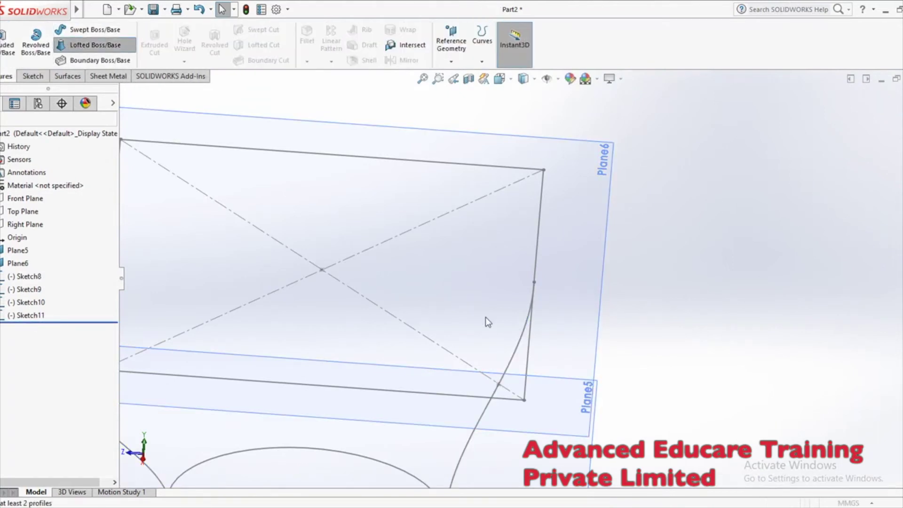
pyautogui.scroll(6, 487, 315)
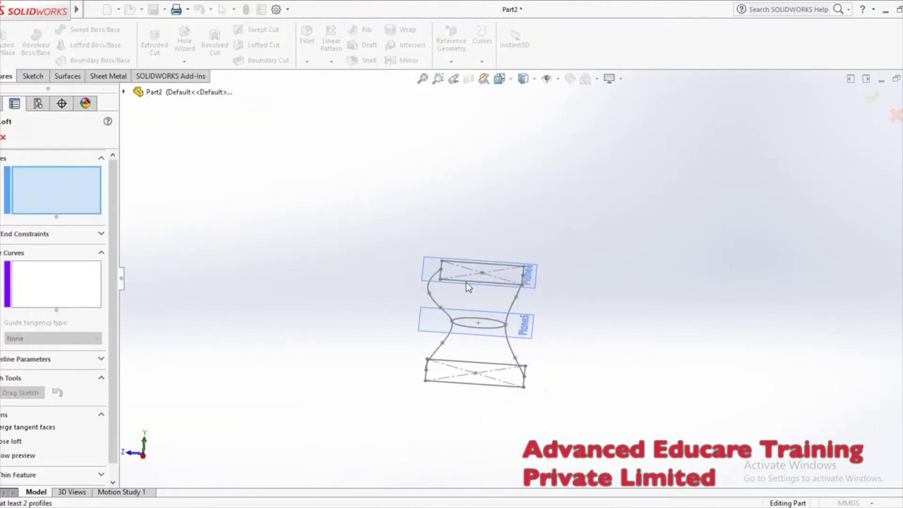
pyautogui.click(471, 284)
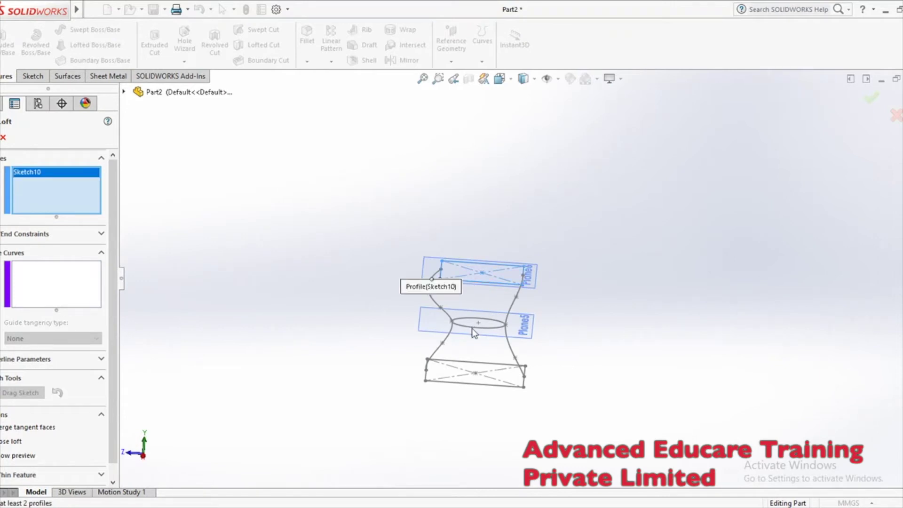
pyautogui.click(479, 328)
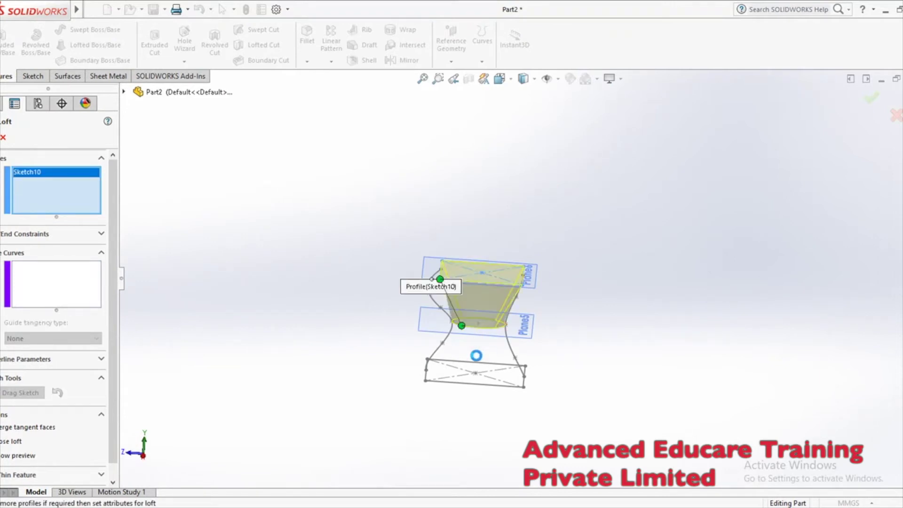
pyautogui.click(467, 383)
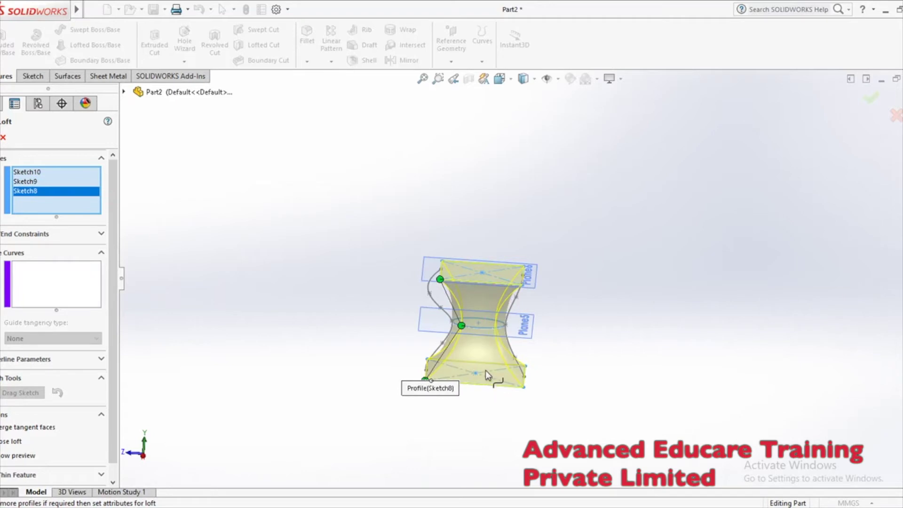
# - Try to add both splines of the Right Plane sketch as separate open-group guide curves for the loft
pyautogui.click(71, 283)
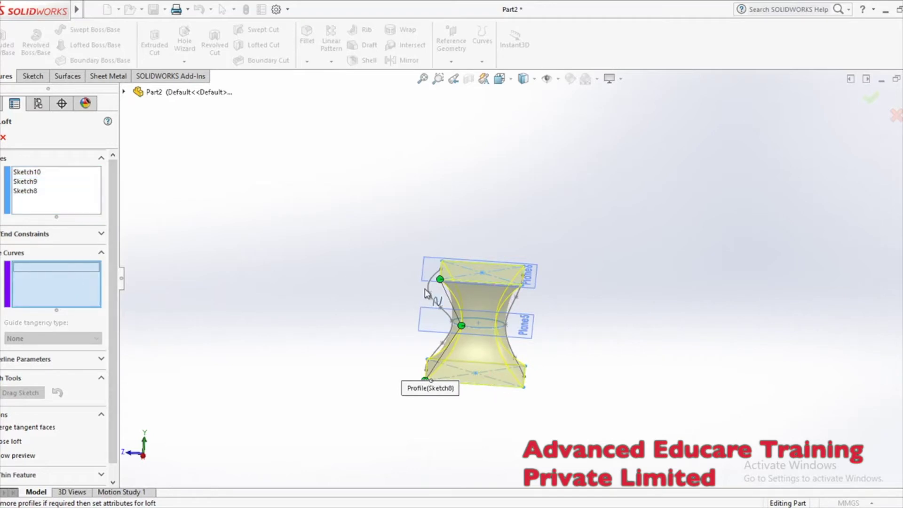
pyautogui.click(428, 291)
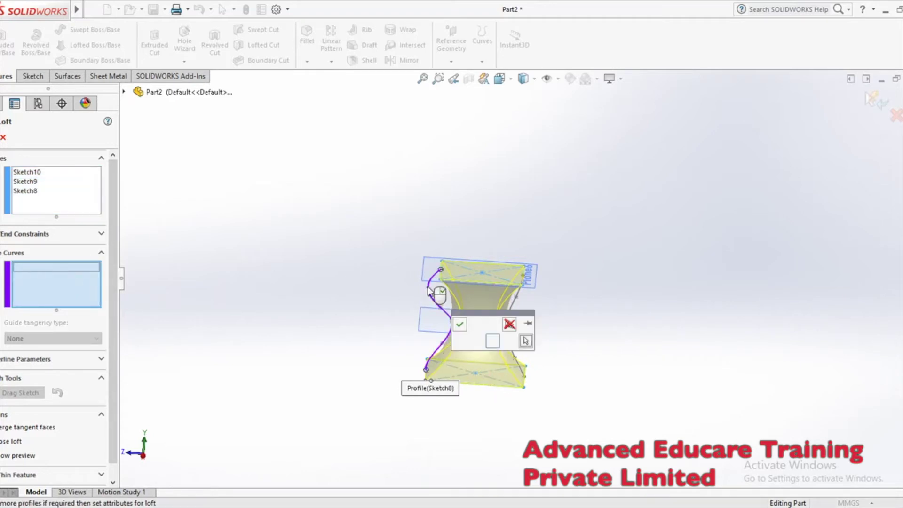
pyautogui.click(460, 324)
pyautogui.moveTo(592, 369); pyautogui.dragTo(423, 308, button='middle')
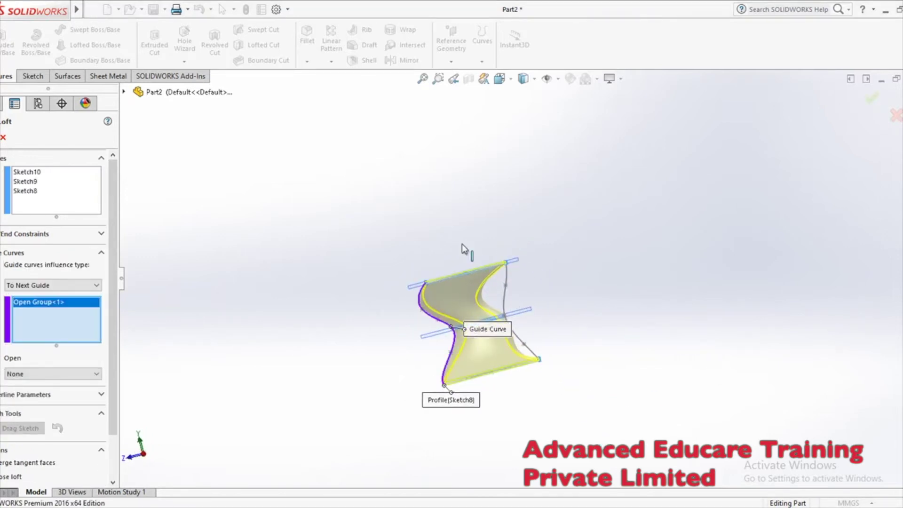
pyautogui.scroll(-3, 496, 294)
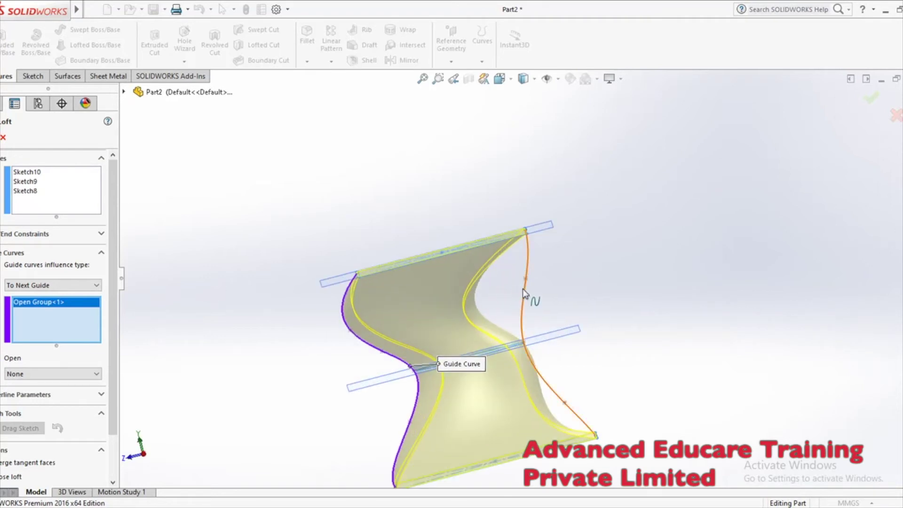
pyautogui.click(525, 295)
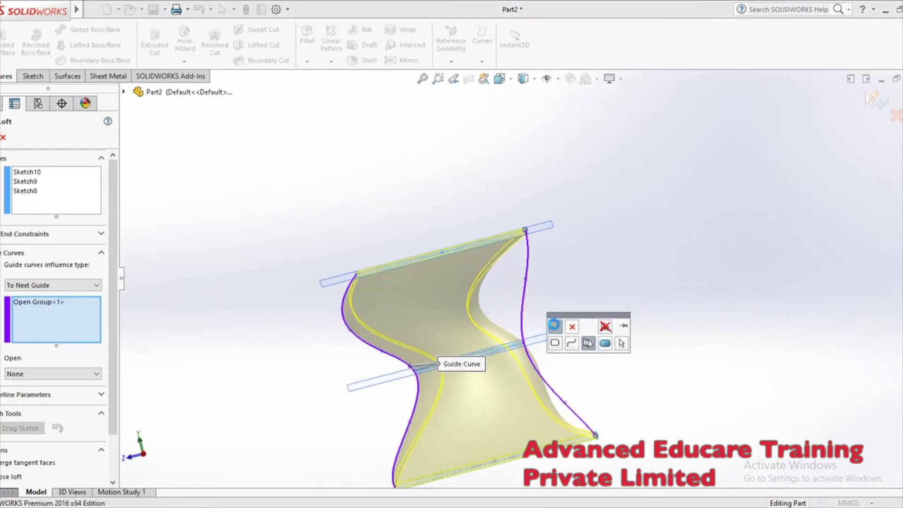
pyautogui.click(556, 327)
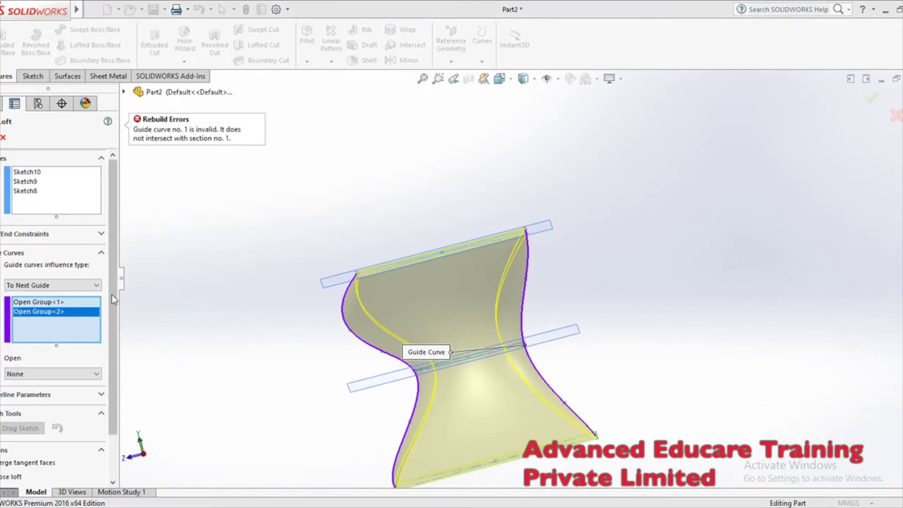
# - Remove the first spline from the loft's guide curves and leave the loft command
pyautogui.rightClick(71, 302)
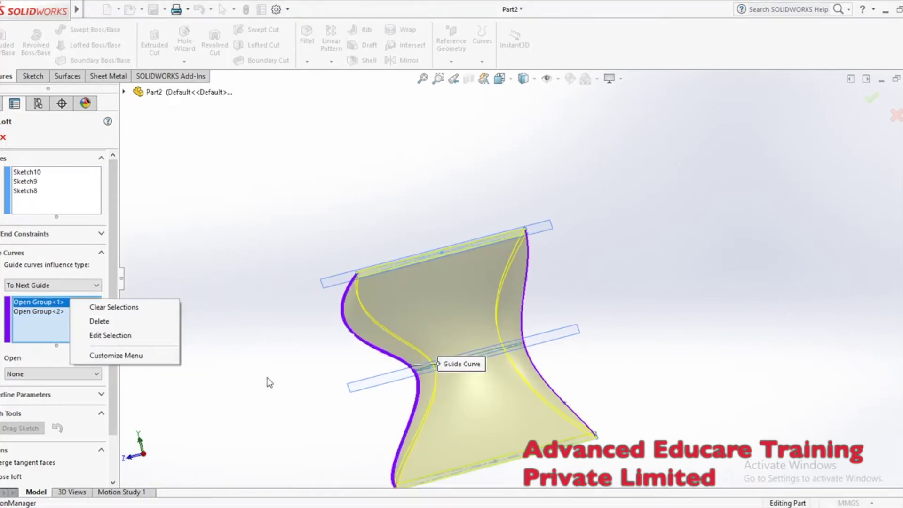
pyautogui.click(113, 321)
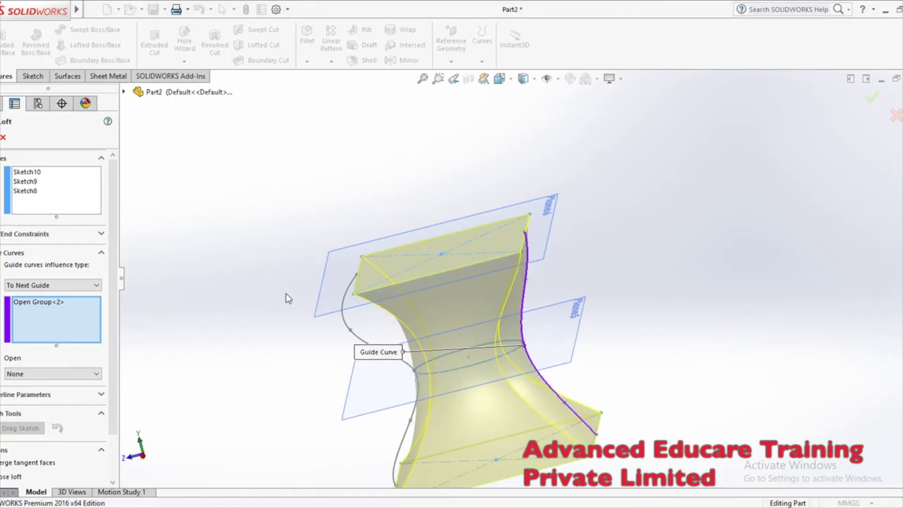
pyautogui.moveTo(291, 321)
pyautogui.mouseDown(button='middle')
pyautogui.moveTo(292, 262)
pyautogui.moveTo(302, 401)
pyautogui.moveTo(312, 343)
pyautogui.moveTo(289, 315)
pyautogui.mouseUp(button='middle')
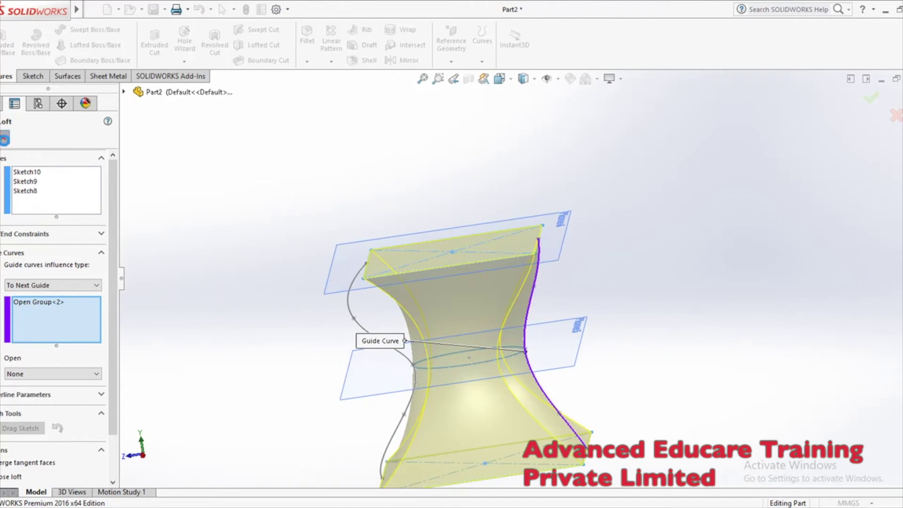
pyautogui.press('Escape')
# - Edit the spline sketch and move the positive-Z spline's upper endpoint onto the upper rectangle's edge
pyautogui.scroll(-8, 436, 224)
pyautogui.scroll(-2, 395, 244)
pyautogui.moveTo(402, 247); pyautogui.dragTo(417, 245)
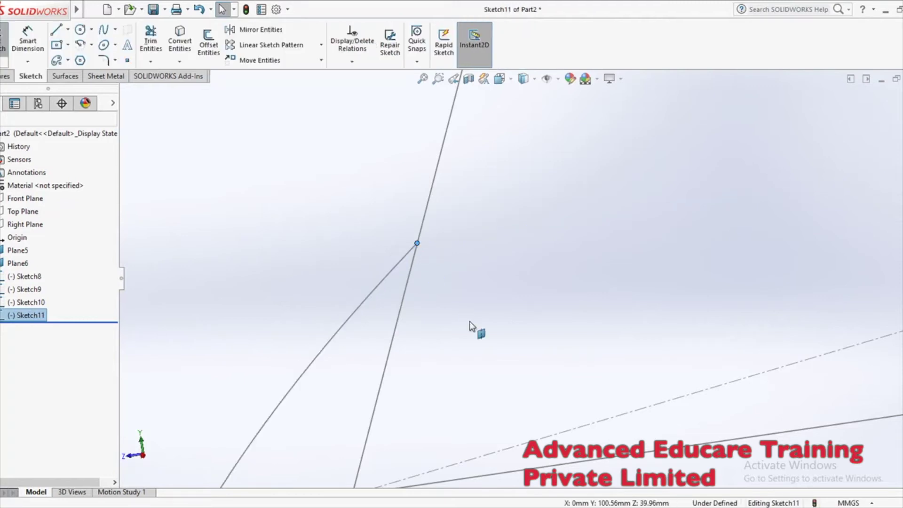
# - Move the positive-Z spline's middle point onto the edge of the circle
pyautogui.scroll(5, 470, 322)
pyautogui.scroll(-8, 570, 385)
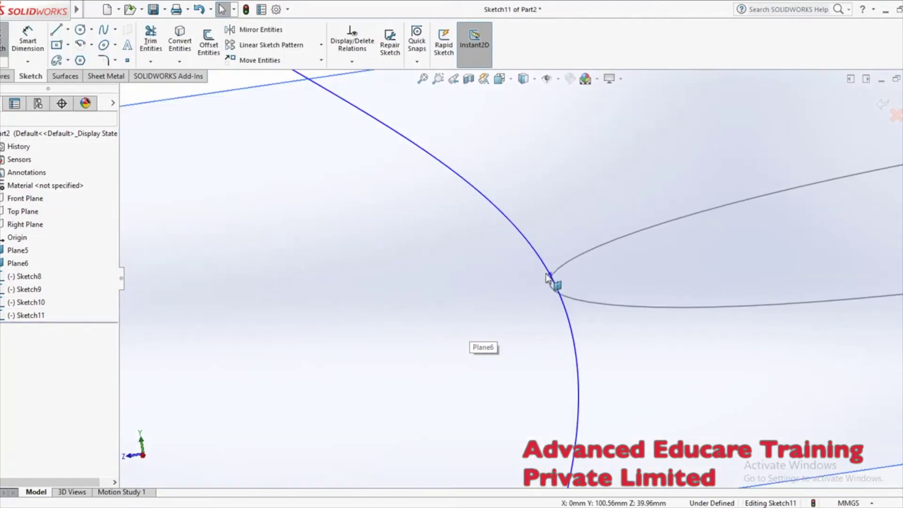
pyautogui.moveTo(495, 299); pyautogui.dragTo(502, 314)
pyautogui.scroll(6, 553, 348)
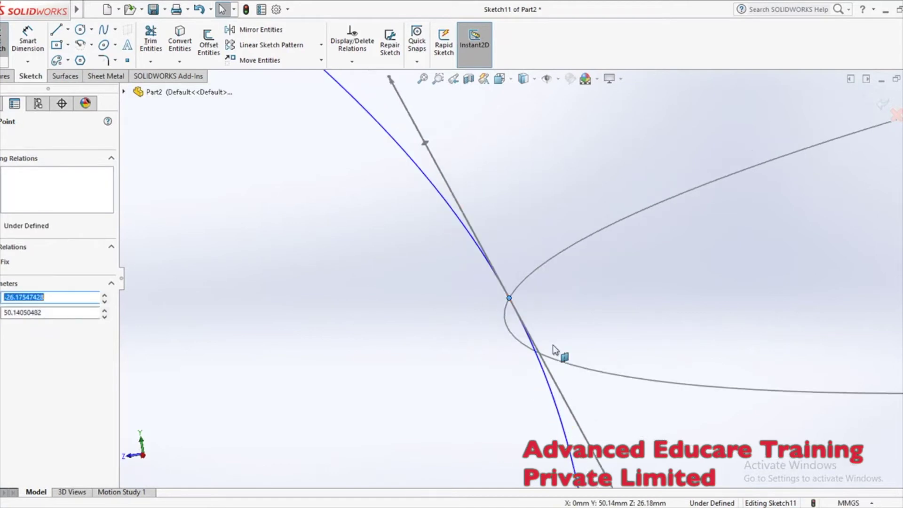
pyautogui.click(660, 416)
# - Move the negative-Z spline's middle point onto the opposite edge of the circle
pyautogui.scroll(3, 655, 413)
pyautogui.scroll(3, 655, 413)
pyautogui.scroll(-5, 855, 287)
pyautogui.scroll(-4, 777, 224)
pyautogui.scroll(-3, 619, 142)
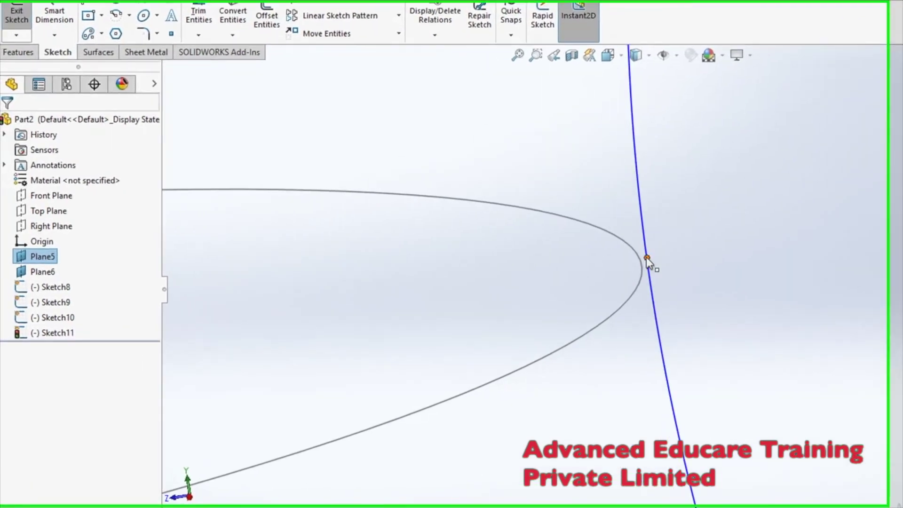
pyautogui.click(545, 254)
pyautogui.moveTo(656, 271); pyautogui.dragTo(656, 274)
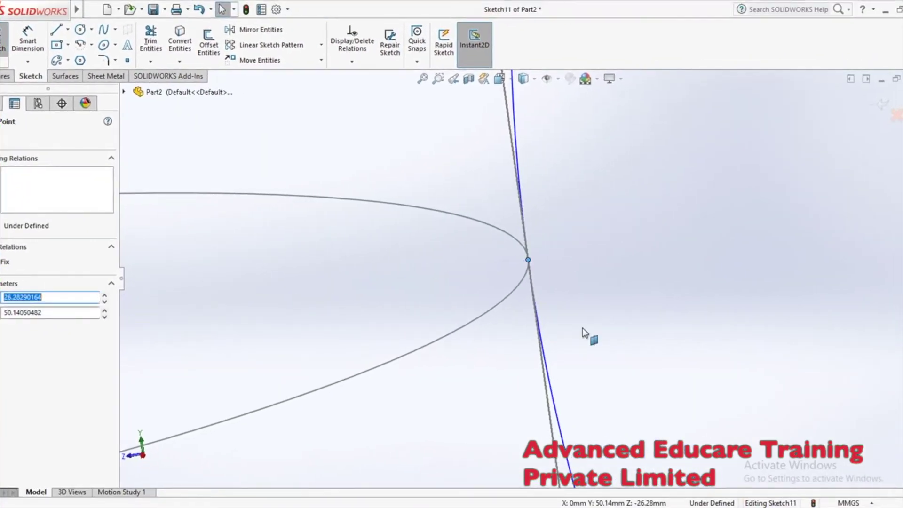
pyautogui.scroll(10, 583, 338)
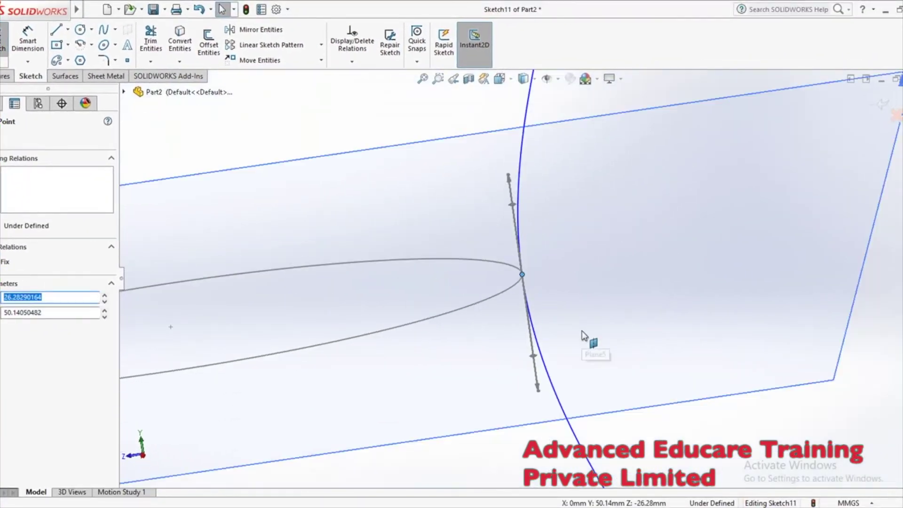
# - Add a Pierce relation between the negative-Z spline's lower endpoint and the lower rectangle's short edge
pyautogui.scroll(-10, 616, 441)
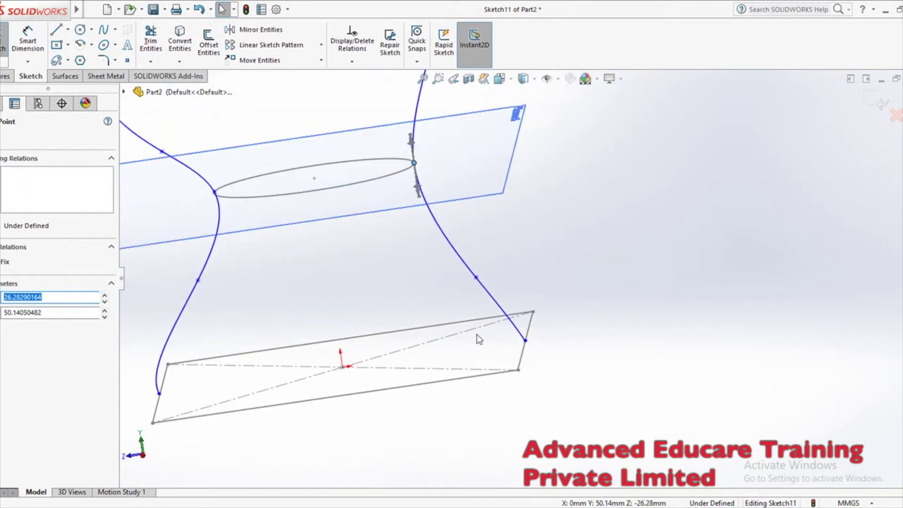
pyautogui.click(653, 320)
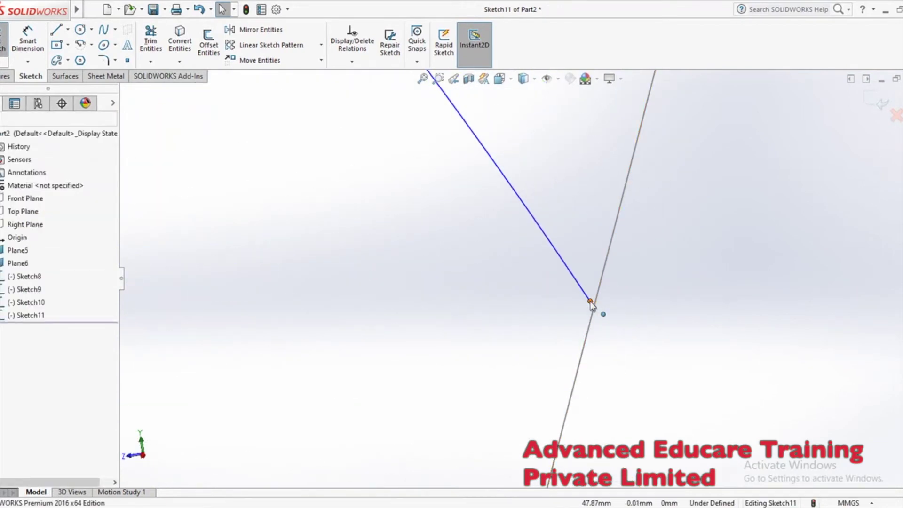
pyautogui.click(591, 302)
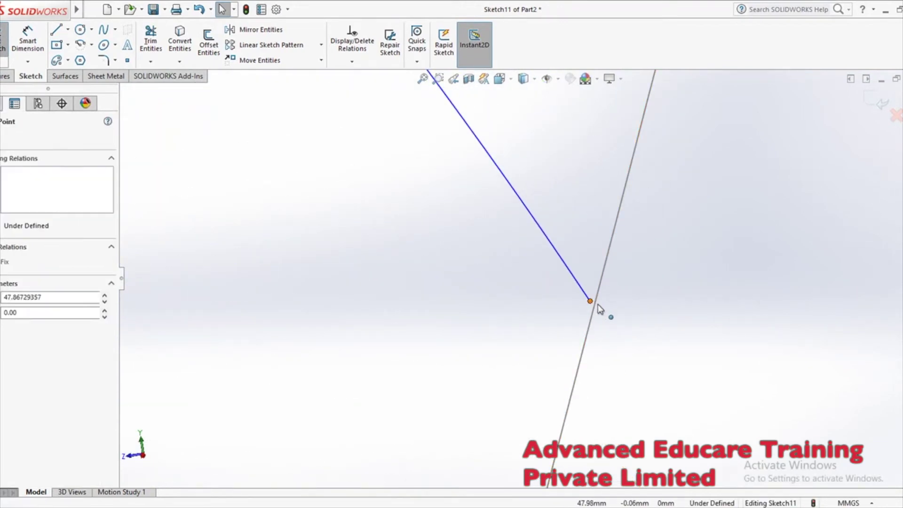
pyautogui.click(616, 311)
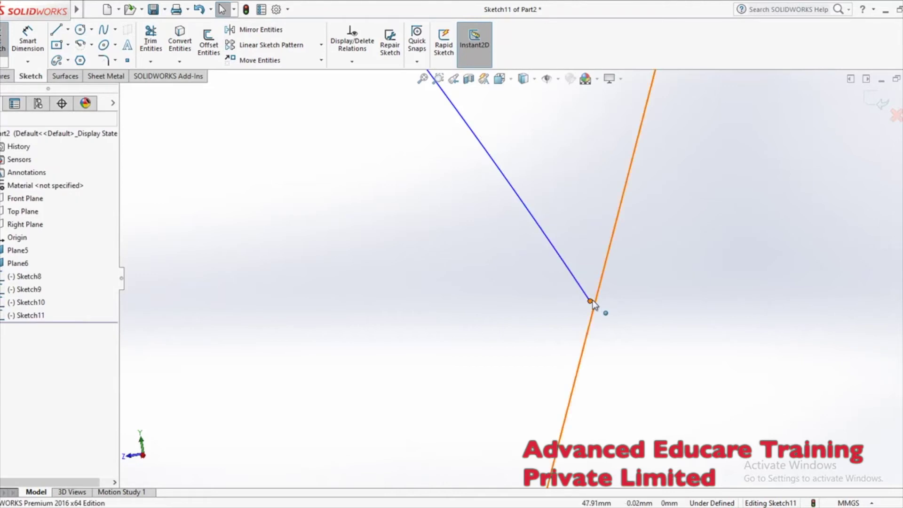
pyautogui.click(592, 302)
pyautogui.keyDown('ctrl'); pyautogui.click(594, 313); pyautogui.keyUp('ctrl')
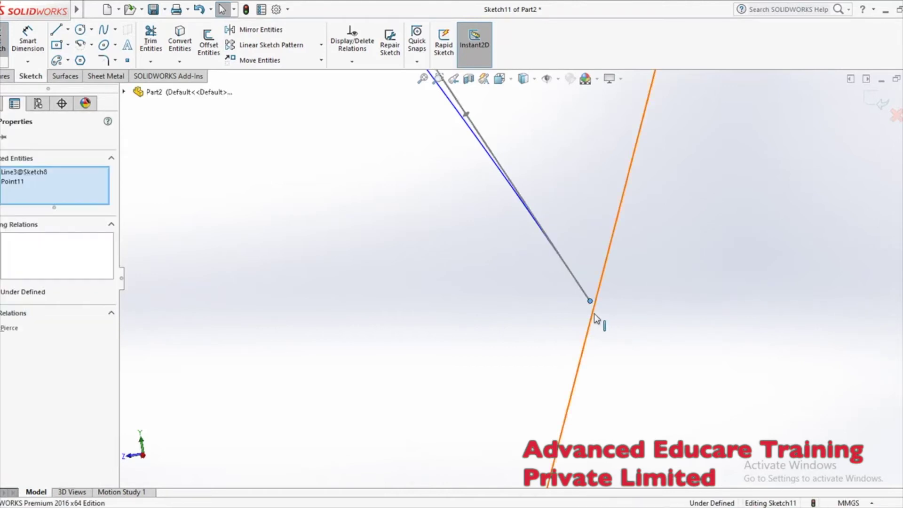
pyautogui.click(9, 327)
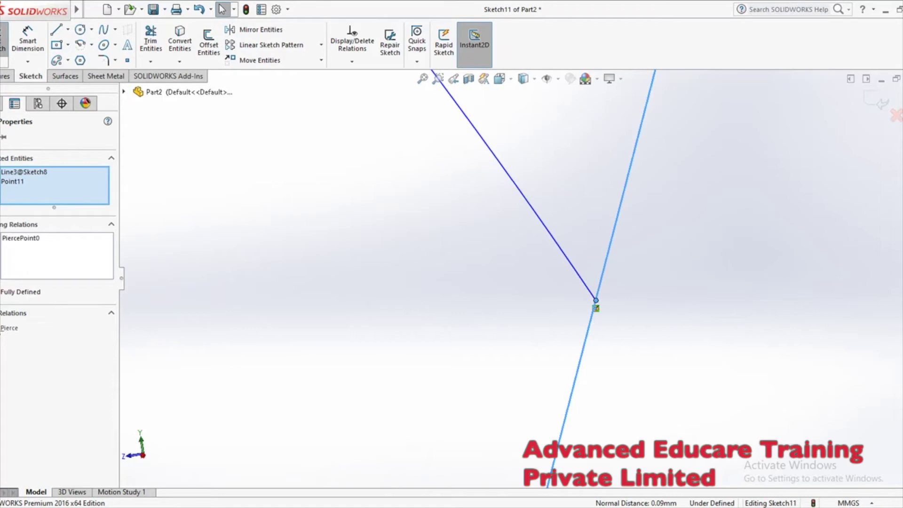
pyautogui.click(509, 323)
# - Add a Pierce relation between the negative-Z spline's upper endpoint and the upper rectangle's short edge
pyautogui.scroll(15, 510, 323)
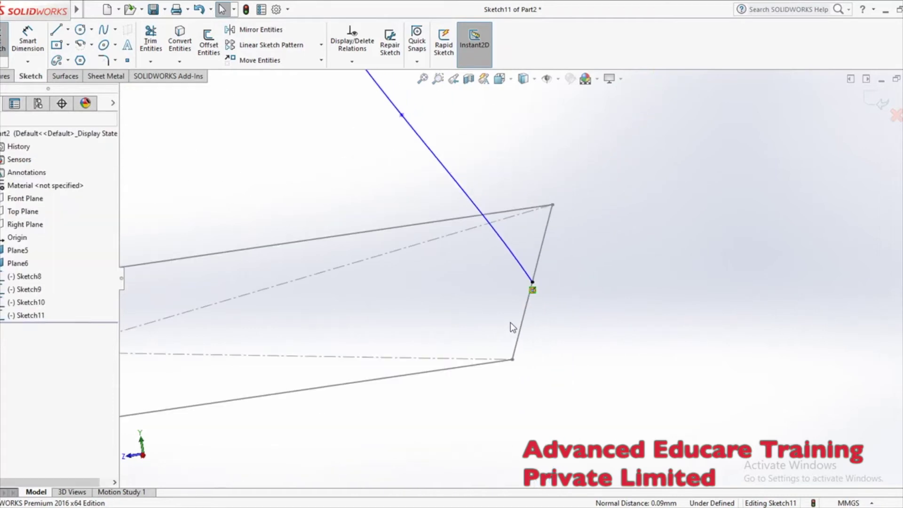
pyautogui.scroll(-5, 517, 122)
pyautogui.scroll(-3, 476, 134)
pyautogui.scroll(-2, 596, 176)
pyautogui.click(621, 235)
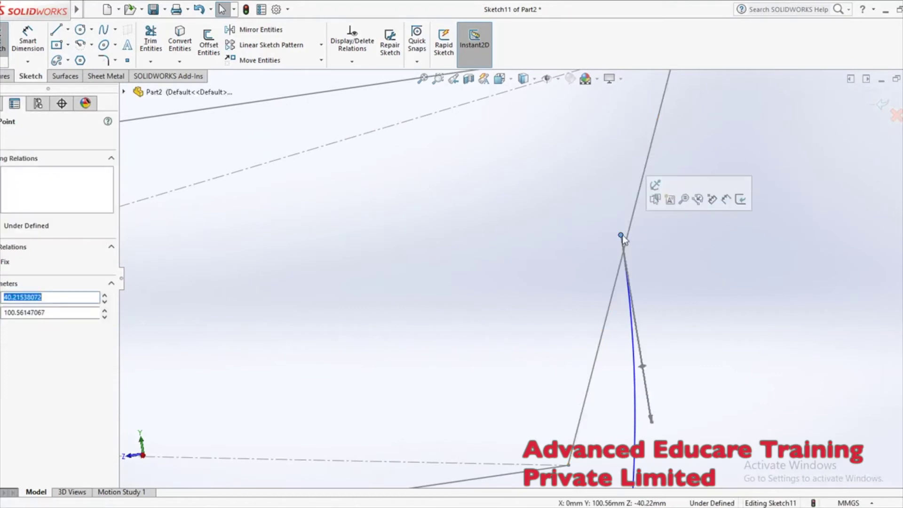
pyautogui.keyDown('ctrl'); pyautogui.click(633, 220); pyautogui.keyUp('ctrl')
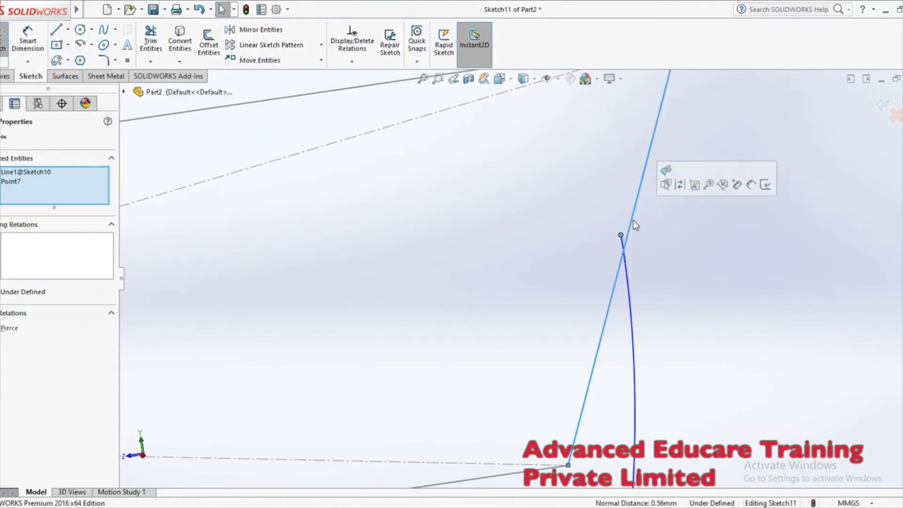
pyautogui.click(5, 328)
pyautogui.scroll(10, 483, 336)
pyautogui.click(657, 349)
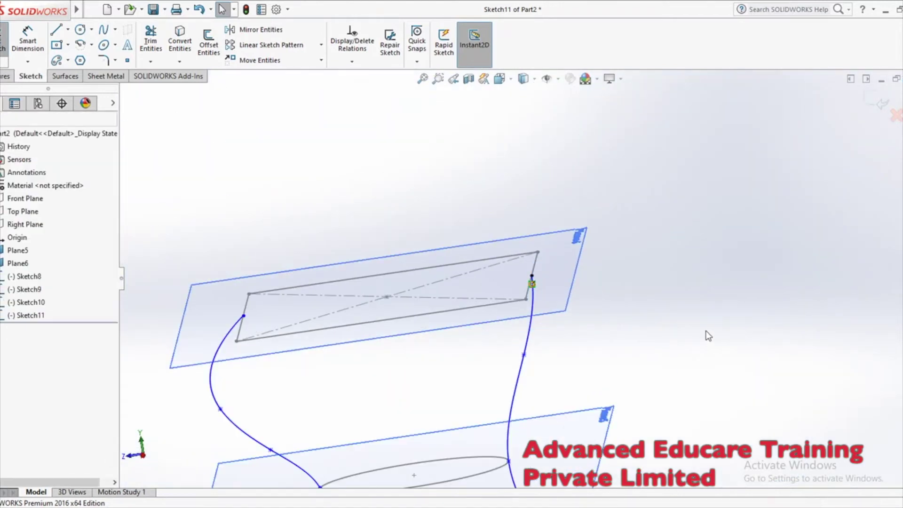
# - Add Coincident and Pierce relations between the negative-Z spline's middle point and the circle
pyautogui.scroll(-10, 617, 357)
pyautogui.scroll(5, 618, 356)
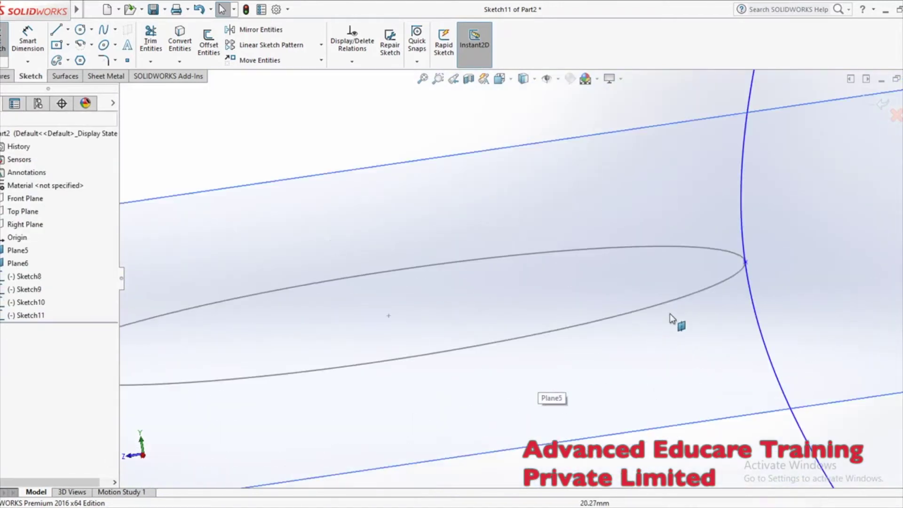
pyautogui.scroll(-8, 675, 316)
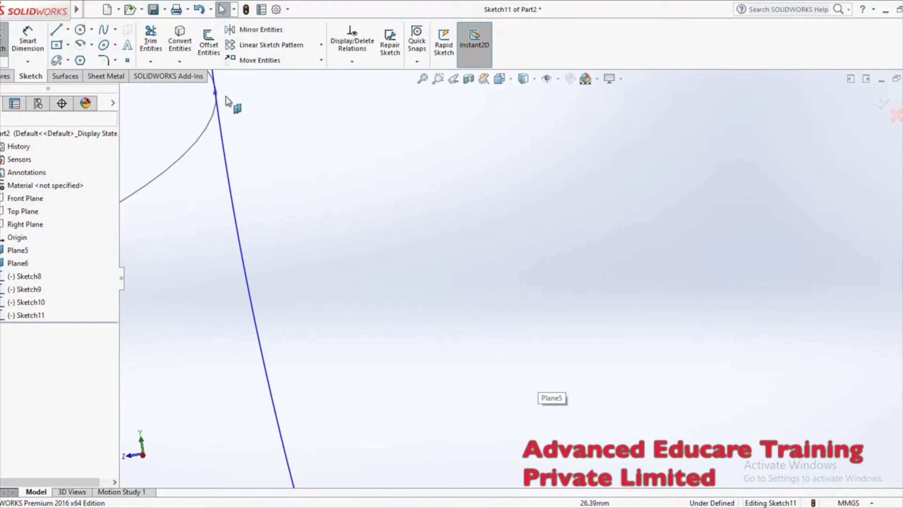
pyautogui.click(216, 94)
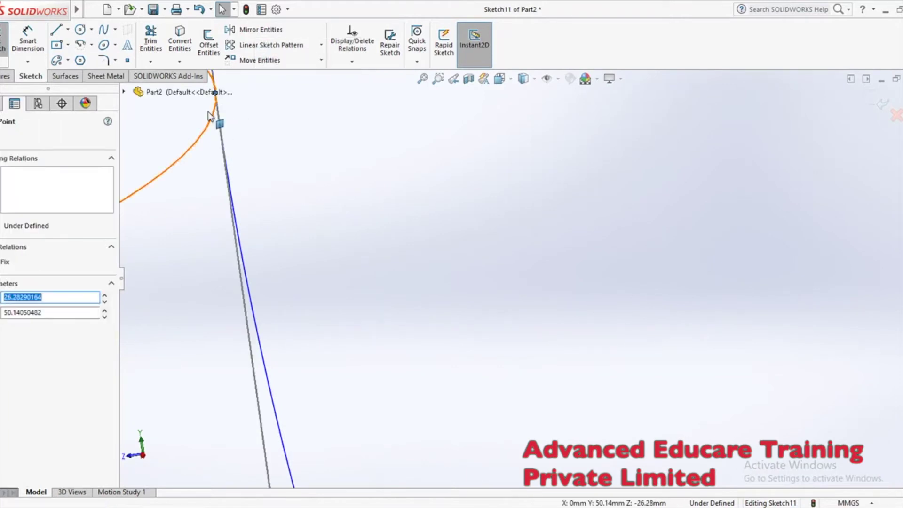
pyautogui.keyDown('ctrl'); pyautogui.click(212, 122); pyautogui.keyUp('ctrl')
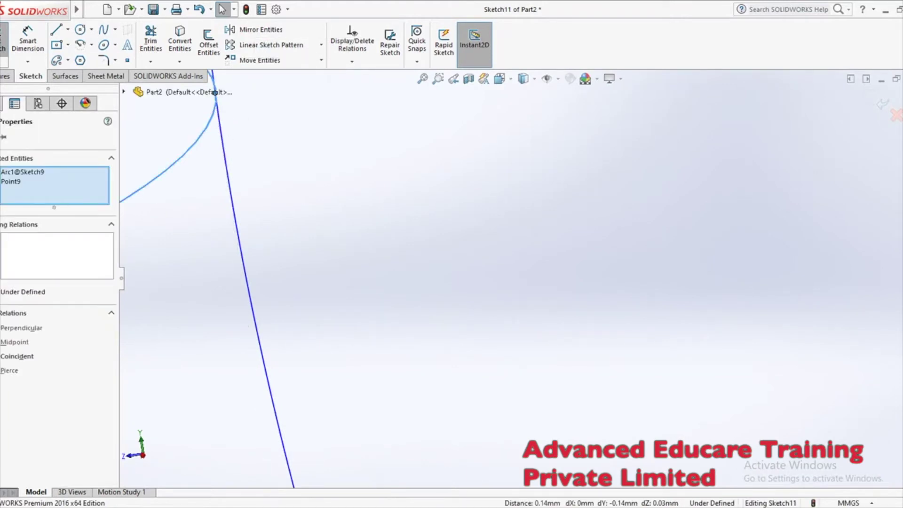
pyautogui.click(17, 356)
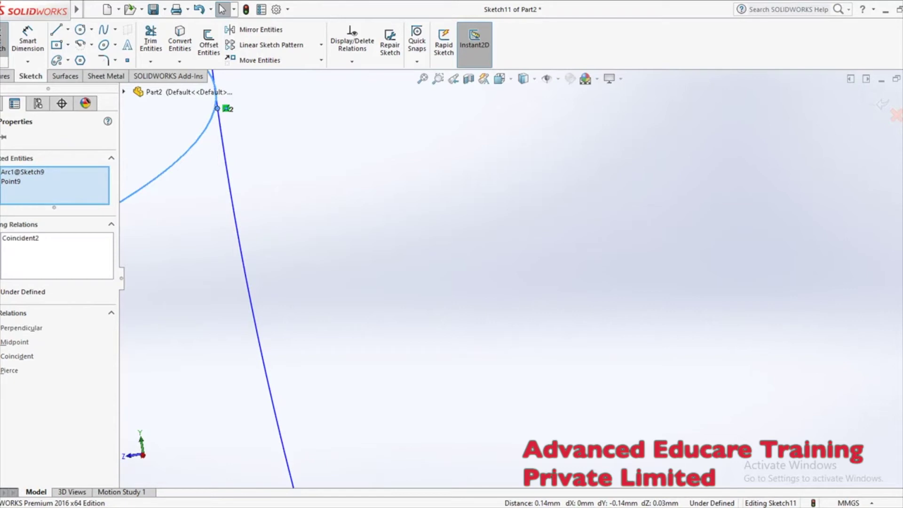
pyautogui.click(9, 370)
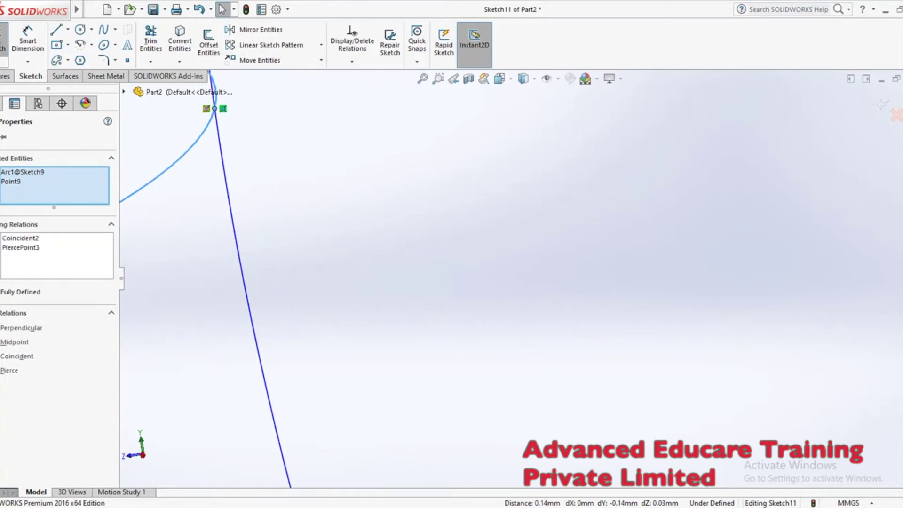
# - Add a Pierce relation between the positive-Z spline's upper endpoint and the upper rectangle's short edge
pyautogui.click(382, 277)
pyautogui.scroll(10, 378, 276)
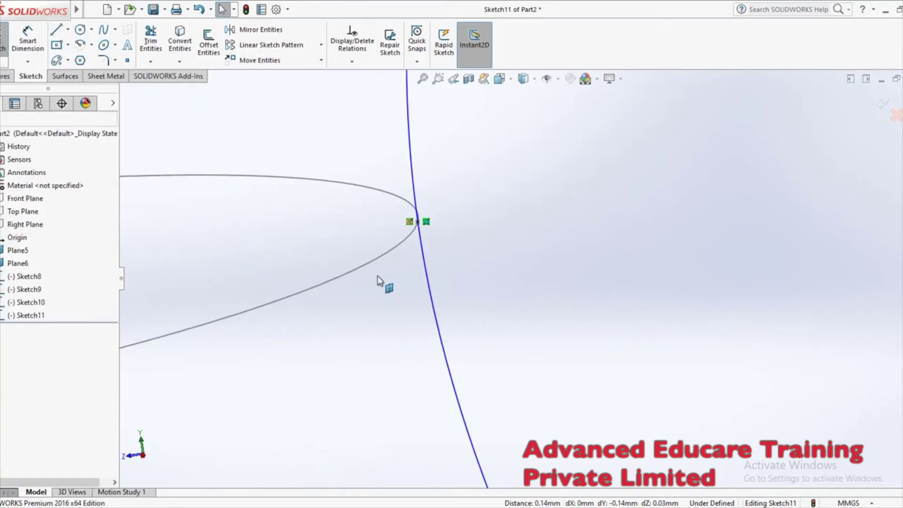
pyautogui.scroll(5, 378, 279)
pyautogui.scroll(-15, 433, 202)
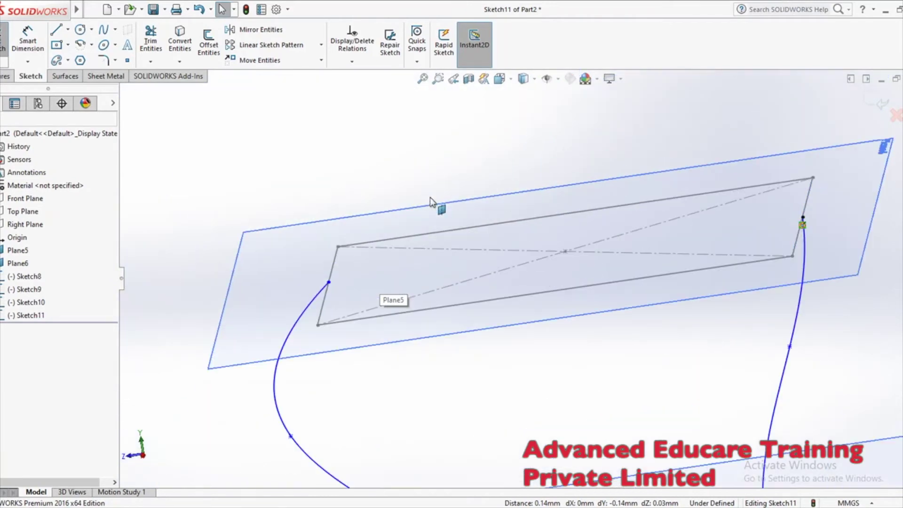
pyautogui.scroll(-3, 463, 316)
pyautogui.scroll(-3, 461, 272)
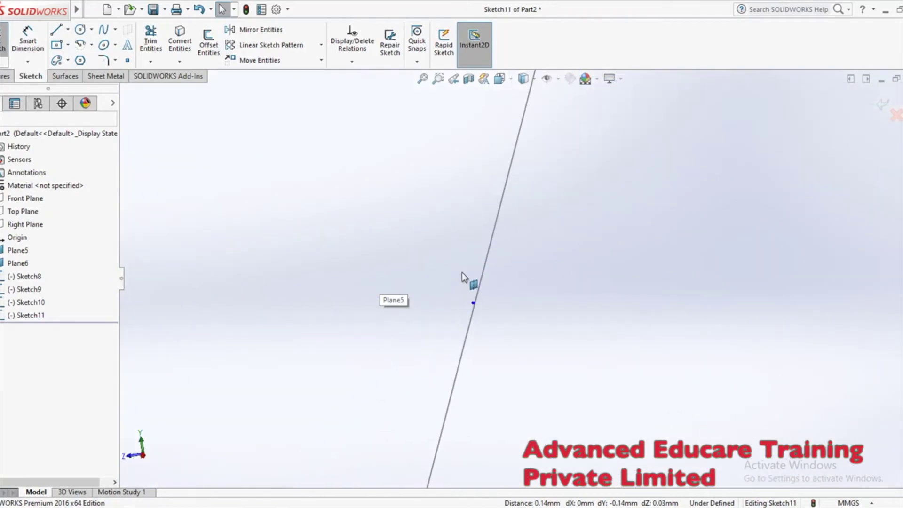
pyautogui.click(473, 303)
pyautogui.keyDown('ctrl'); pyautogui.click(481, 288); pyautogui.keyUp('ctrl')
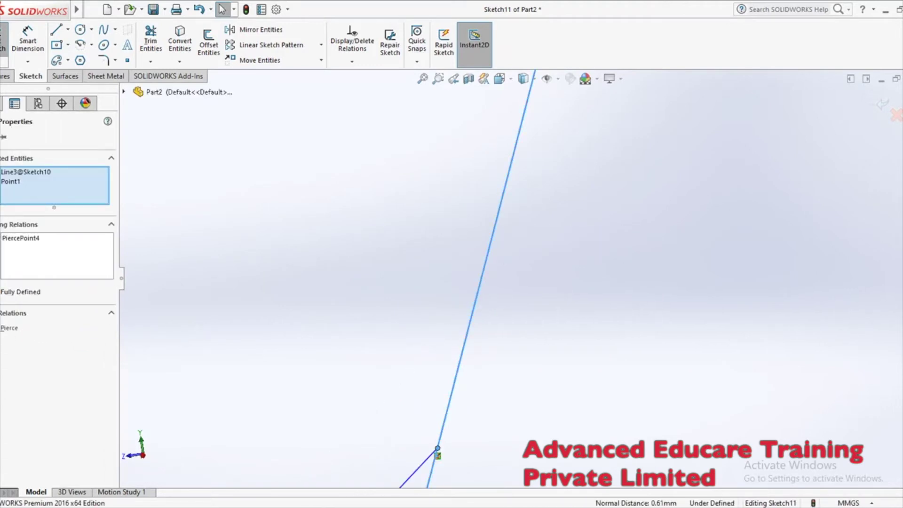
pyautogui.click(2, 137)
# - Add a Pierce relation between the positive-Z spline's middle point and the circle
pyautogui.scroll(8, 549, 360)
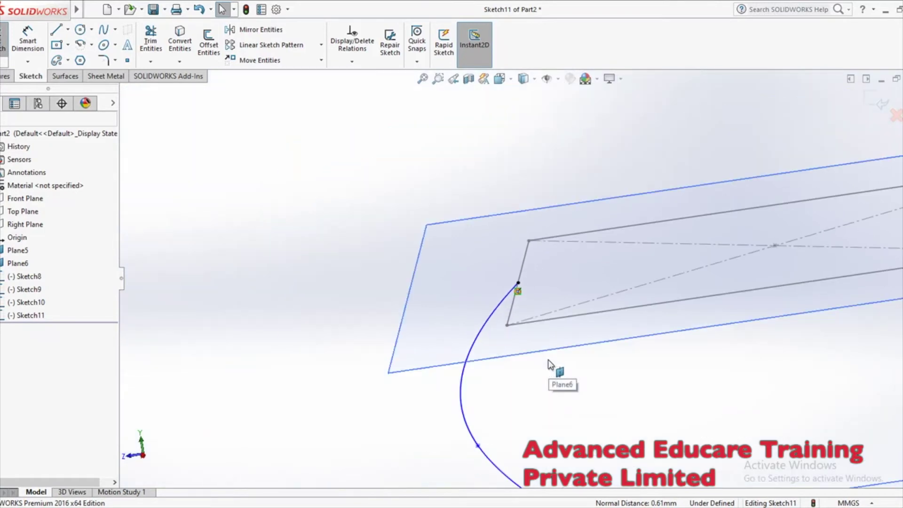
pyautogui.scroll(6, 565, 352)
pyautogui.scroll(-6, 545, 223)
pyautogui.scroll(-4, 517, 219)
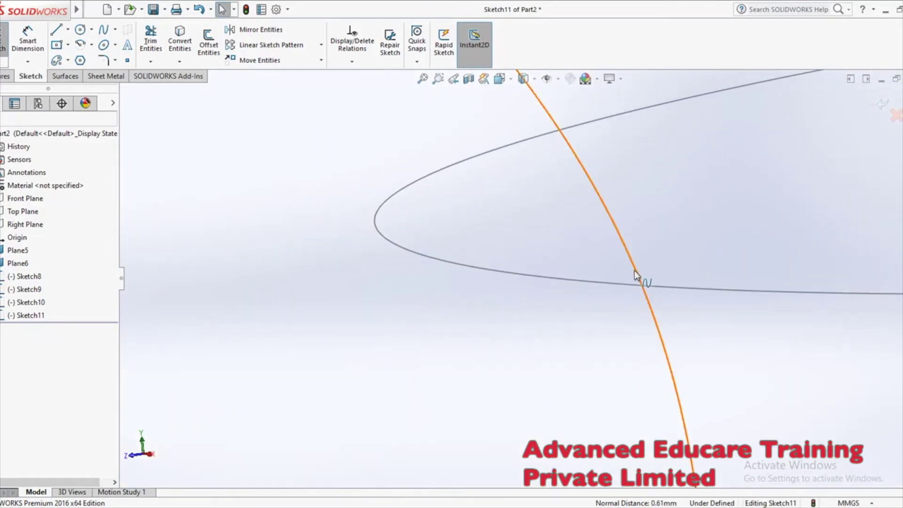
pyautogui.click(637, 274)
pyautogui.keyDown('ctrl'); pyautogui.click(628, 284); pyautogui.keyUp('ctrl')
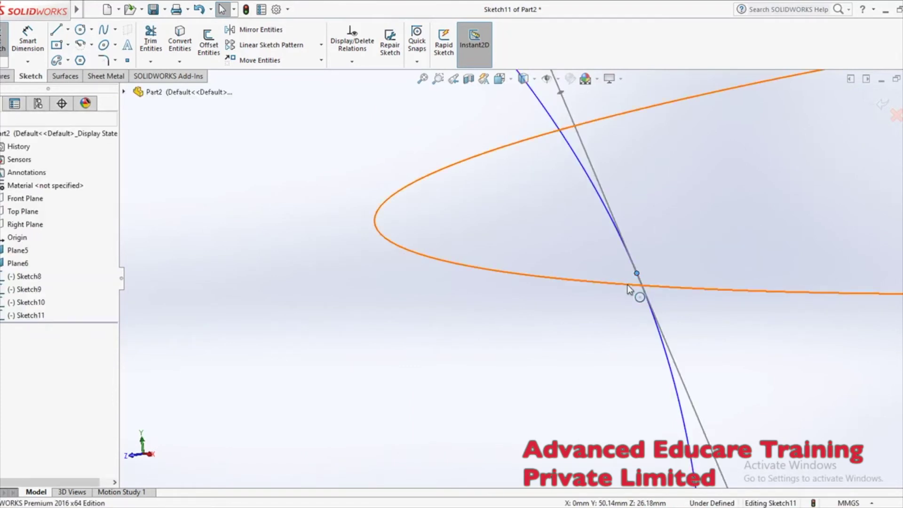
pyautogui.click(2, 370)
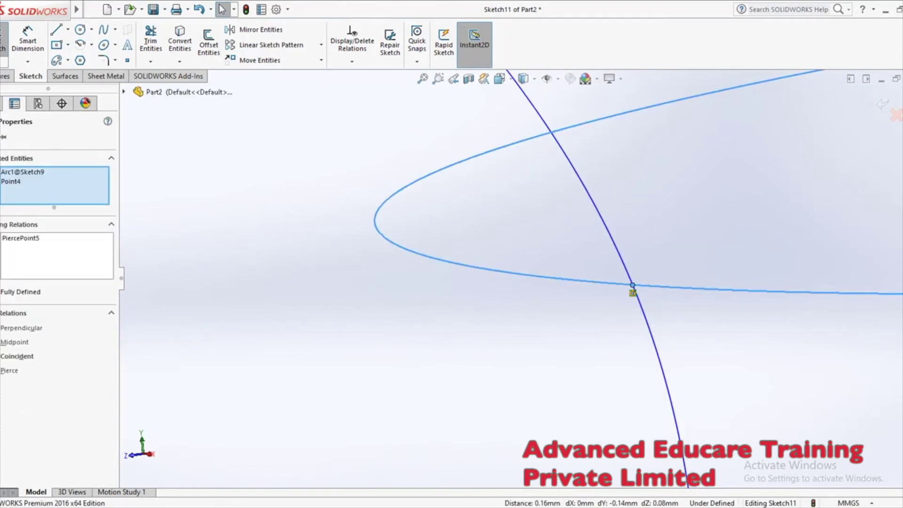
pyautogui.click(1, 137)
# - Add a Pierce relation between the positive-Z spline's lower endpoint and the lower rectangle's edge
pyautogui.scroll(13, 245, 360)
pyautogui.scroll(-5, 439, 417)
pyautogui.scroll(-4, 541, 339)
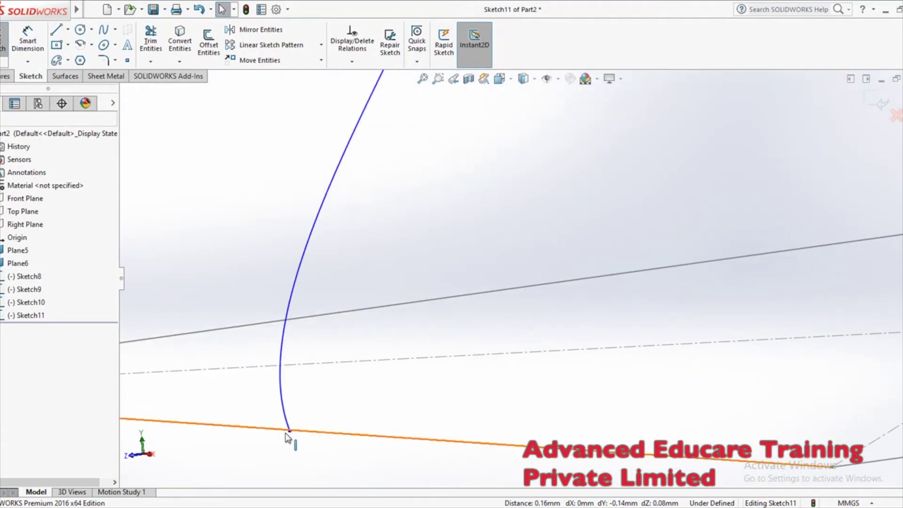
pyautogui.click(288, 434)
pyautogui.keyDown('ctrl'); pyautogui.click(289, 430); pyautogui.keyUp('ctrl')
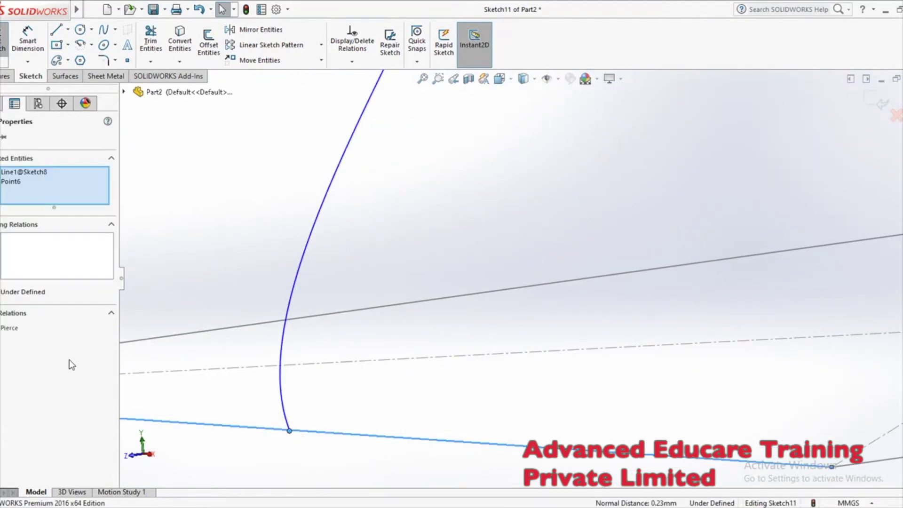
pyautogui.click(3, 327)
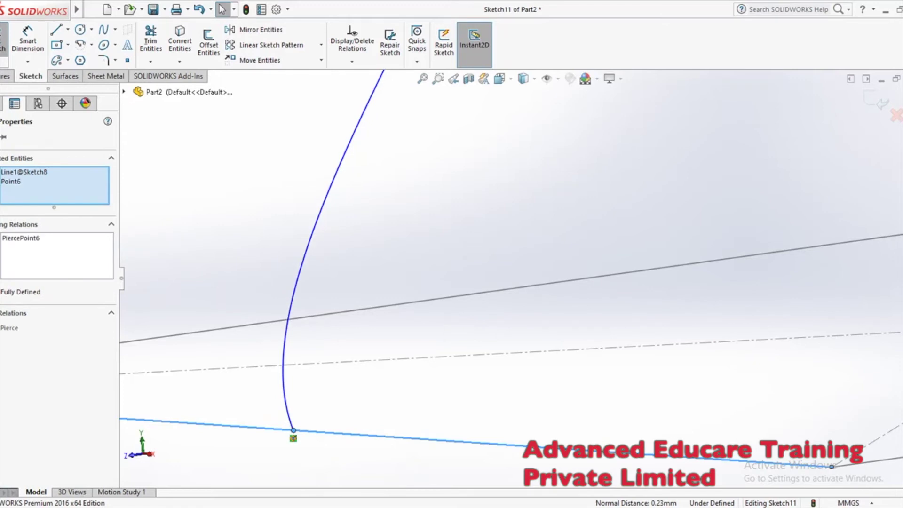
pyautogui.click(1, 137)
# - Exit the sketch containing the two guide splines
pyautogui.scroll(10, 535, 352)
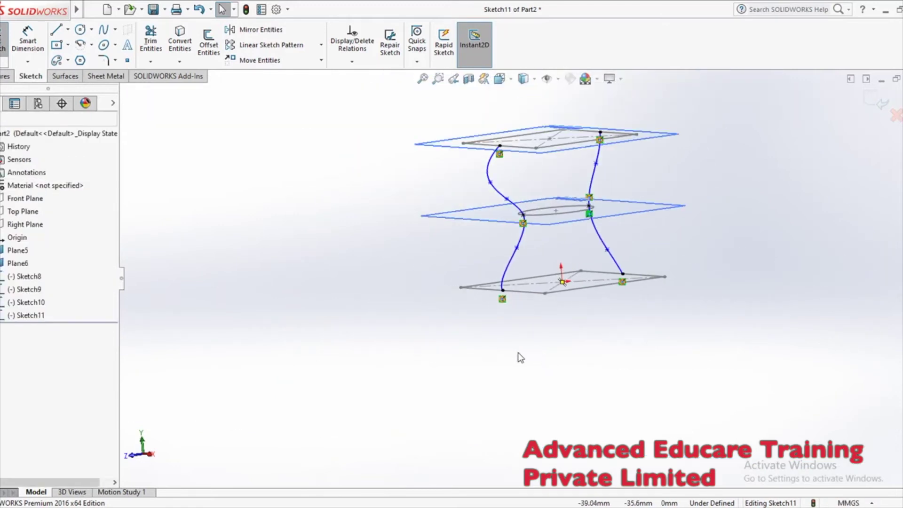
pyautogui.moveTo(518, 352); pyautogui.dragTo(469, 376, button='middle')
pyautogui.click(8, 76)
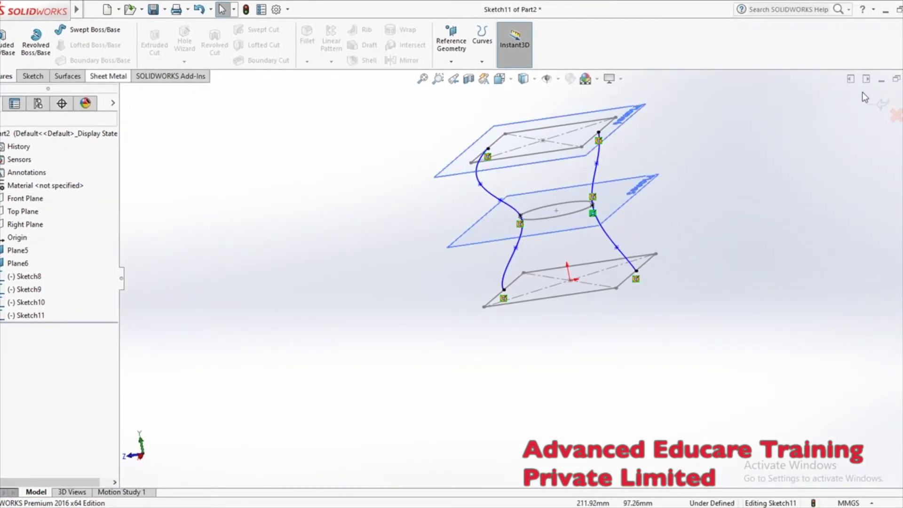
pyautogui.click(875, 100)
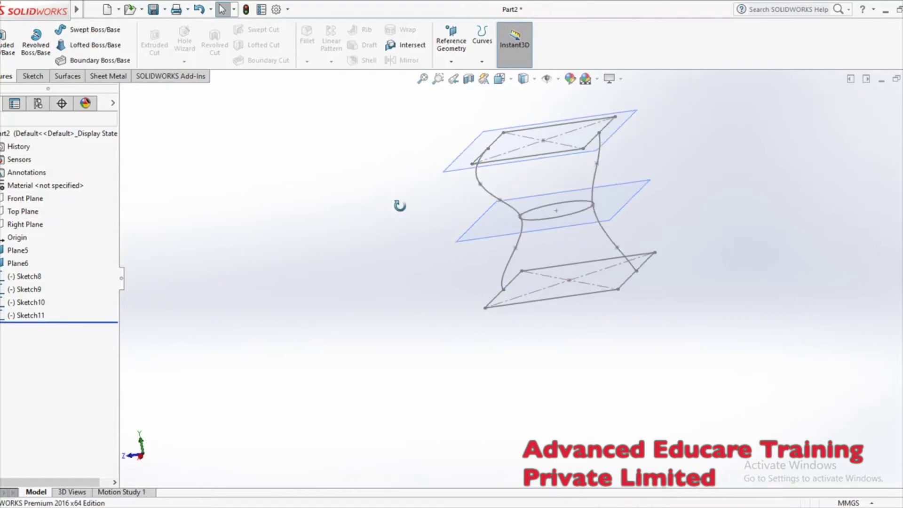
# - Set up a Lofted Boss/Base with the upper rectangle, middle circle and lower rectangle as profiles, in that order
pyautogui.click(96, 46)
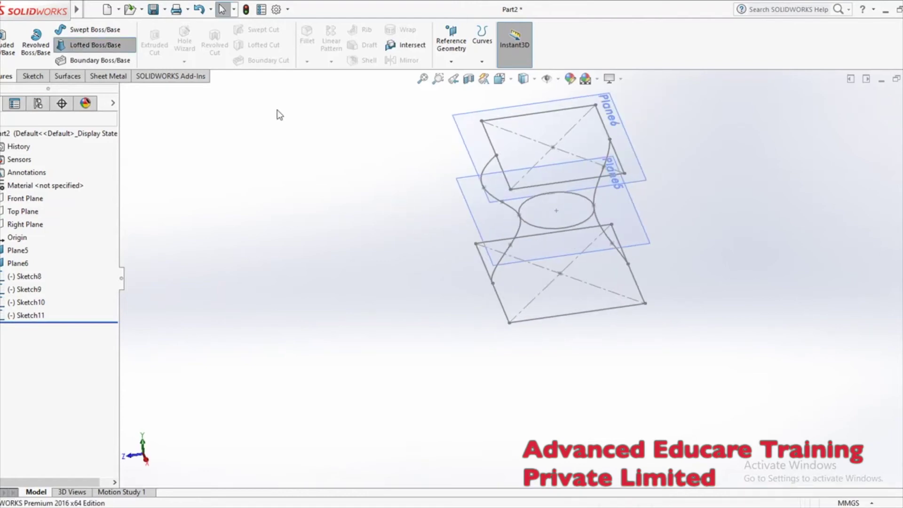
pyautogui.click(545, 185)
pyautogui.click(559, 229)
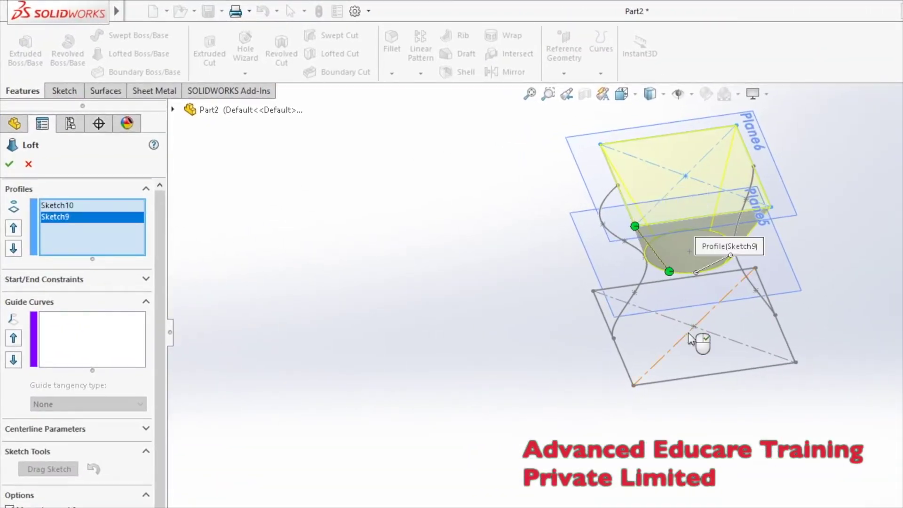
pyautogui.click(695, 378)
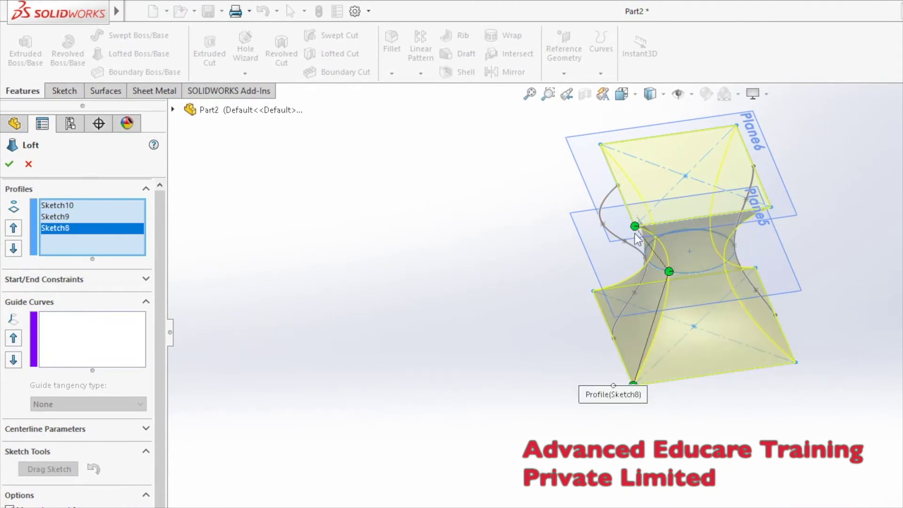
# - Add both side splines as separate guide curves with the To Next Guide influence and create the loft
pyautogui.click(83, 339)
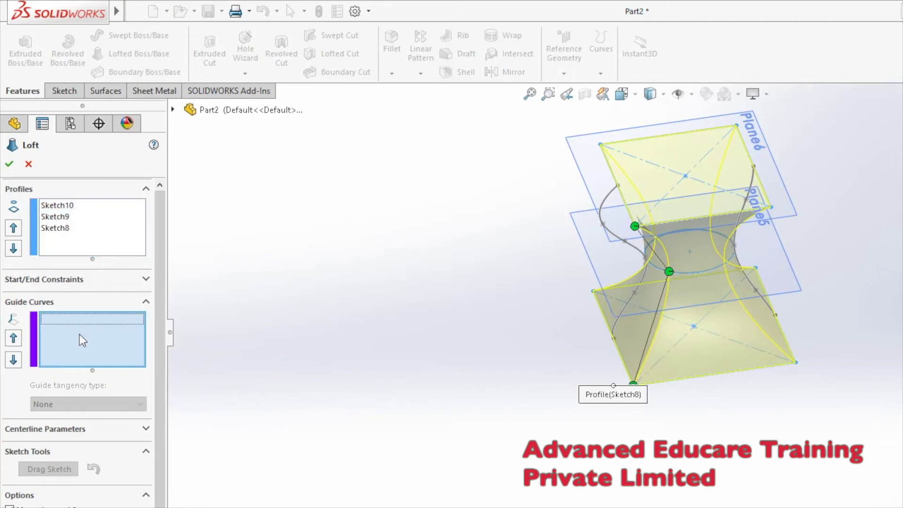
pyautogui.click(609, 204)
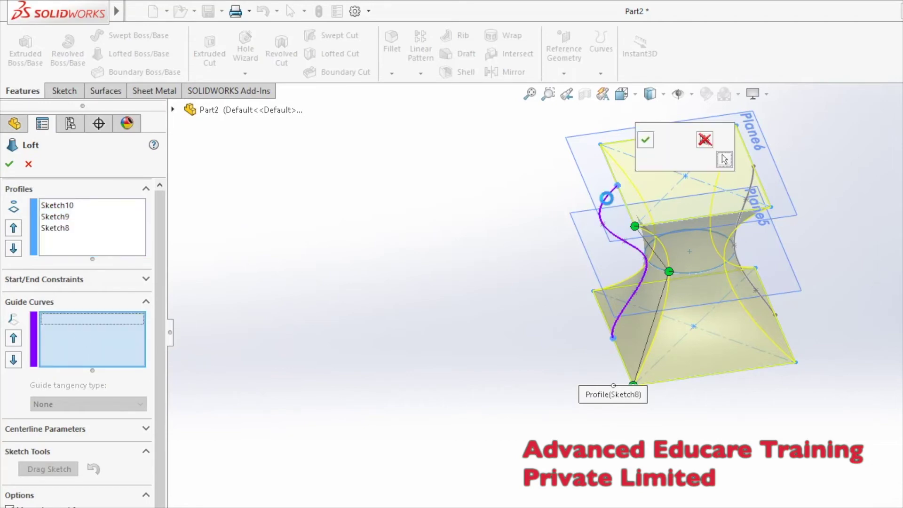
pyautogui.click(643, 140)
pyautogui.moveTo(653, 178); pyautogui.dragTo(749, 199, button='middle')
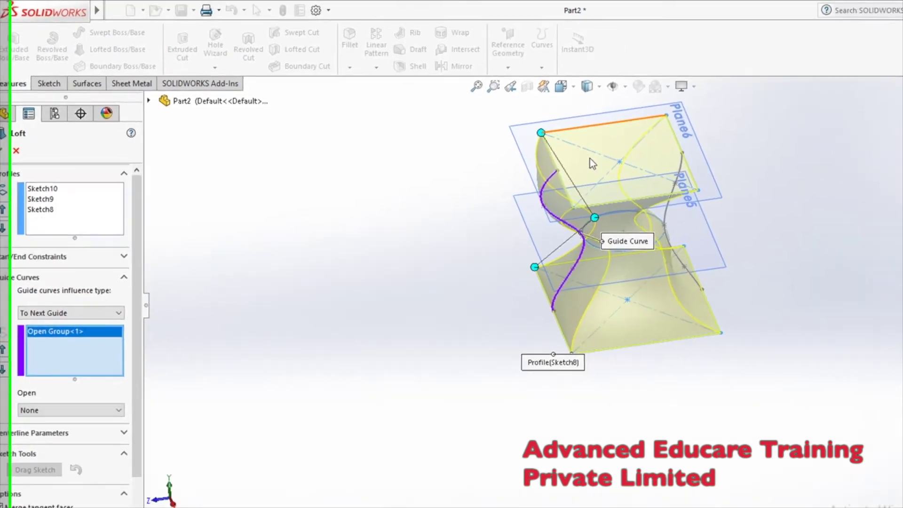
pyautogui.click(596, 159)
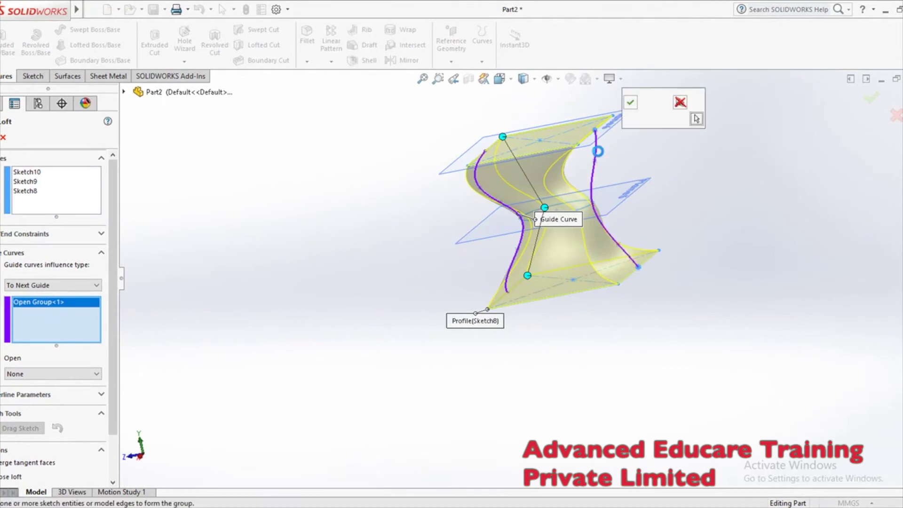
pyautogui.click(632, 103)
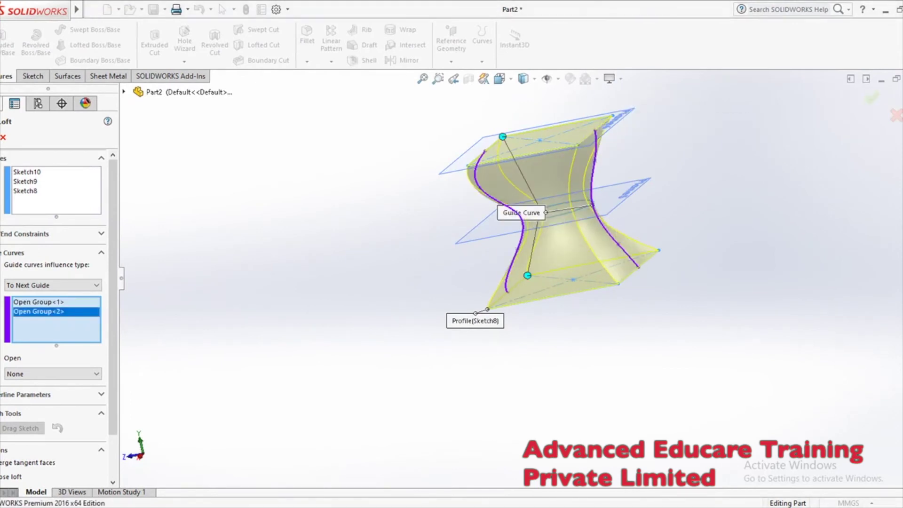
pyautogui.click(0, 137)
pyautogui.click(416, 294)
pyautogui.moveTo(416, 295); pyautogui.dragTo(731, 448, button='middle')
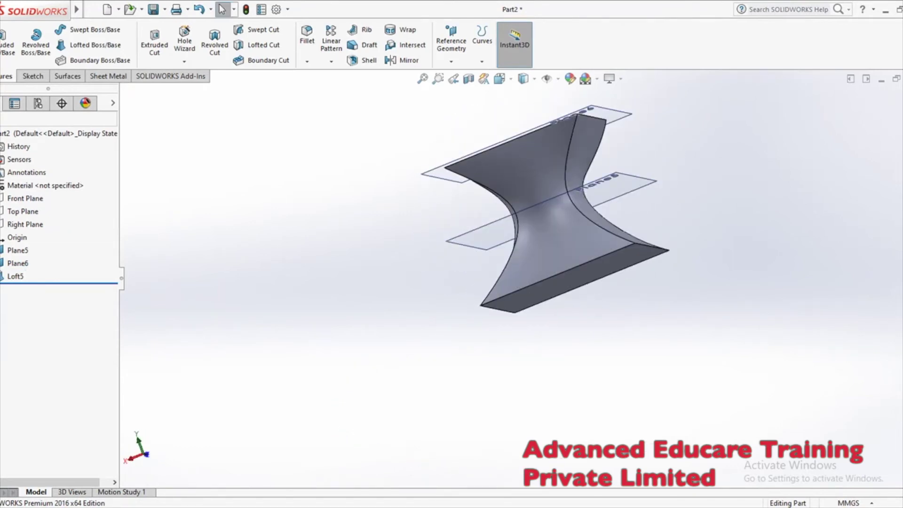
pyautogui.moveTo(473, 264); pyautogui.dragTo(611, 301, button='middle')
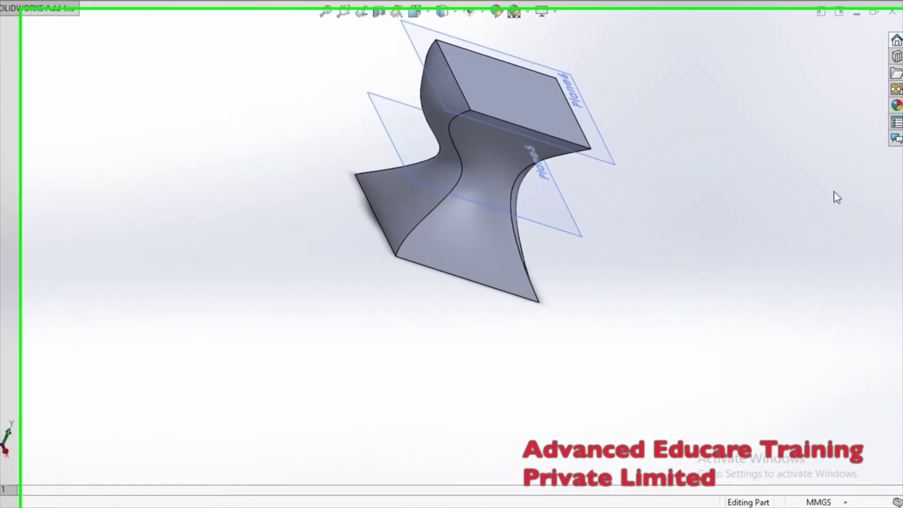
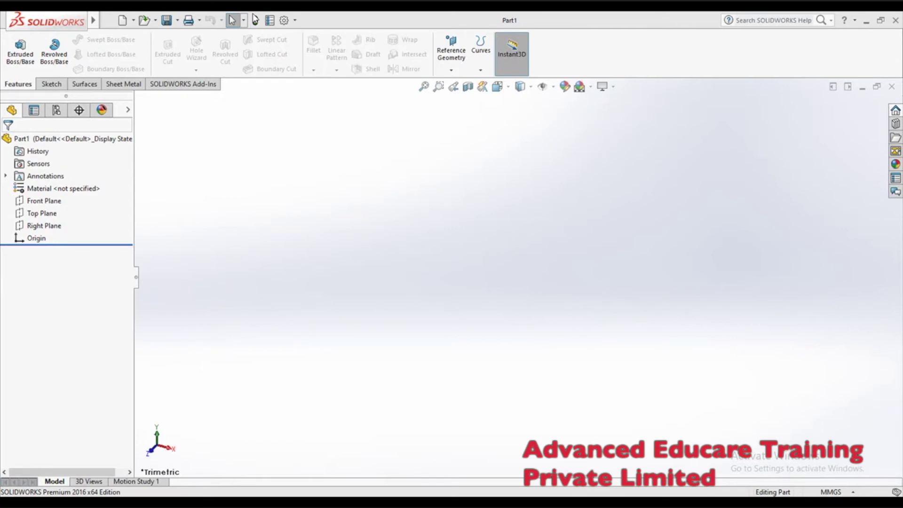
# - Create a reference plane offset 100 mm above the Top Plane
pyautogui.click(451, 70)
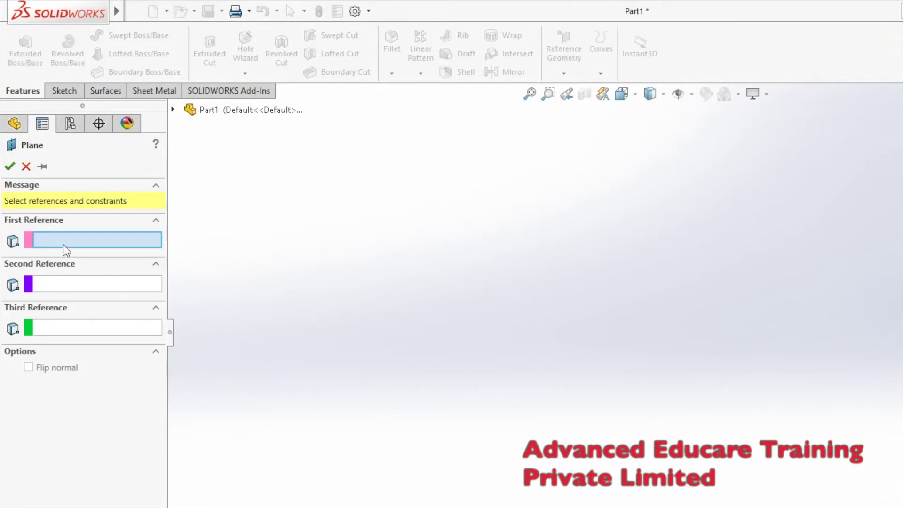
pyautogui.click(173, 110)
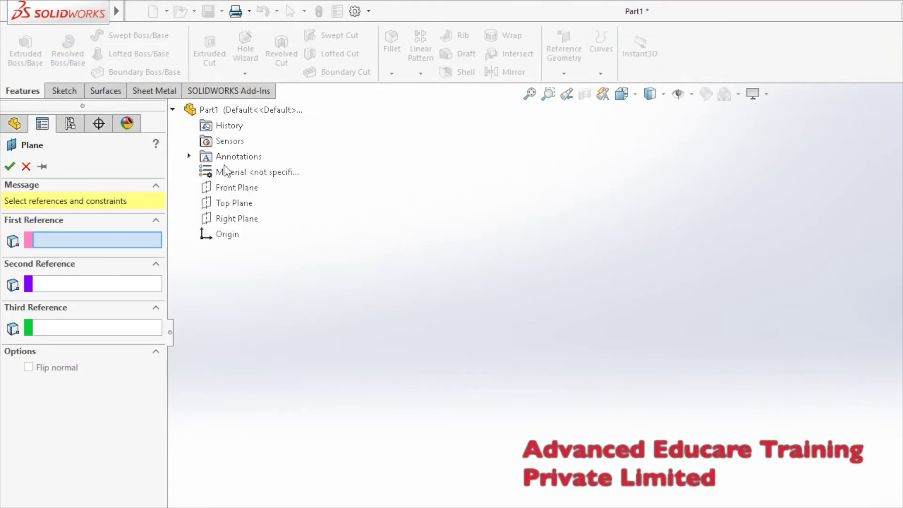
pyautogui.click(231, 206)
pyautogui.click(231, 208)
pyautogui.click(237, 203)
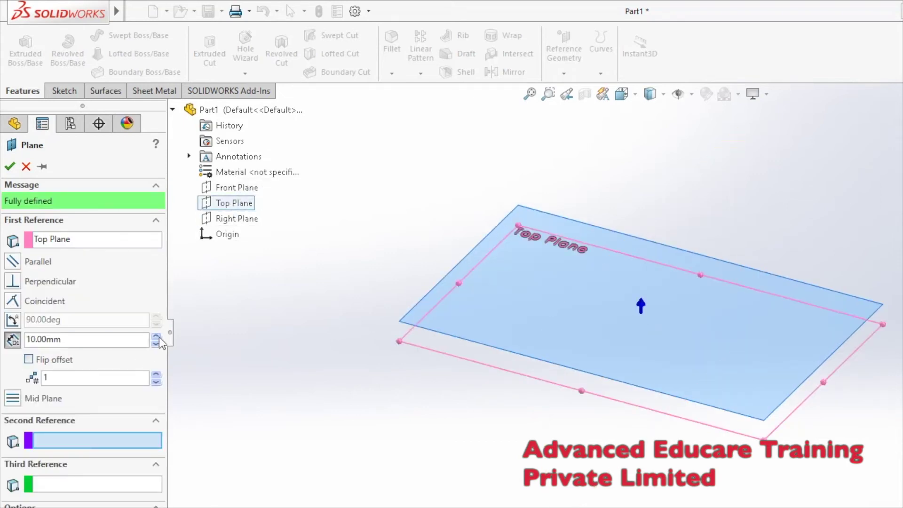
pyautogui.click(157, 336)
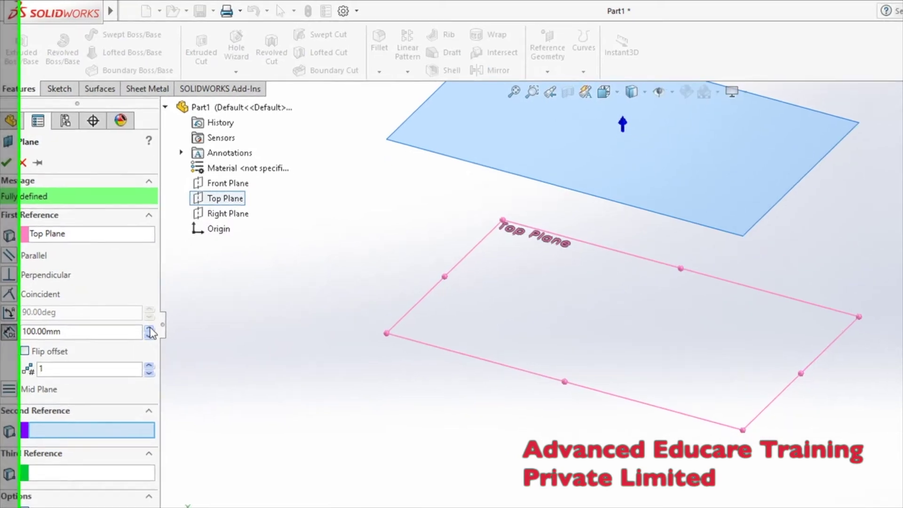
pyautogui.click(0, 142)
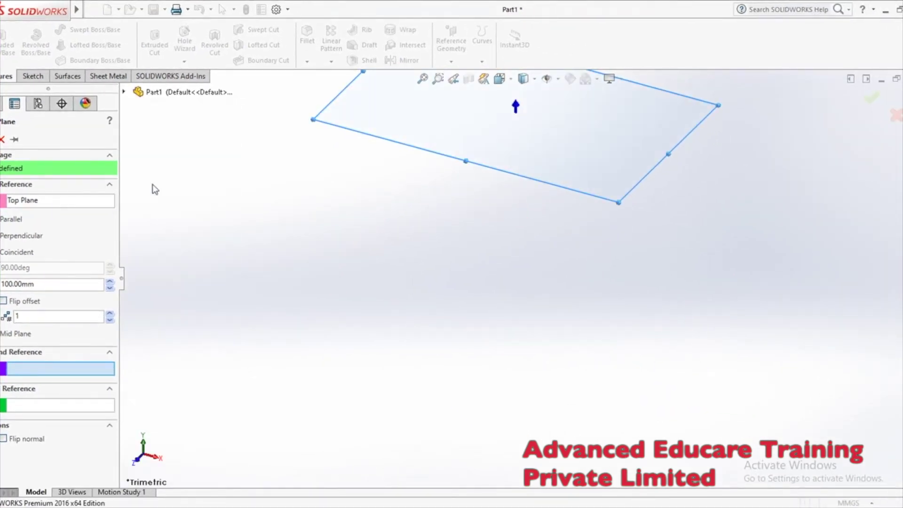
# - Sketch a center rectangle about 111 by 76 mm from the origin on the Top Plane and exit the sketch
pyautogui.click(38, 213)
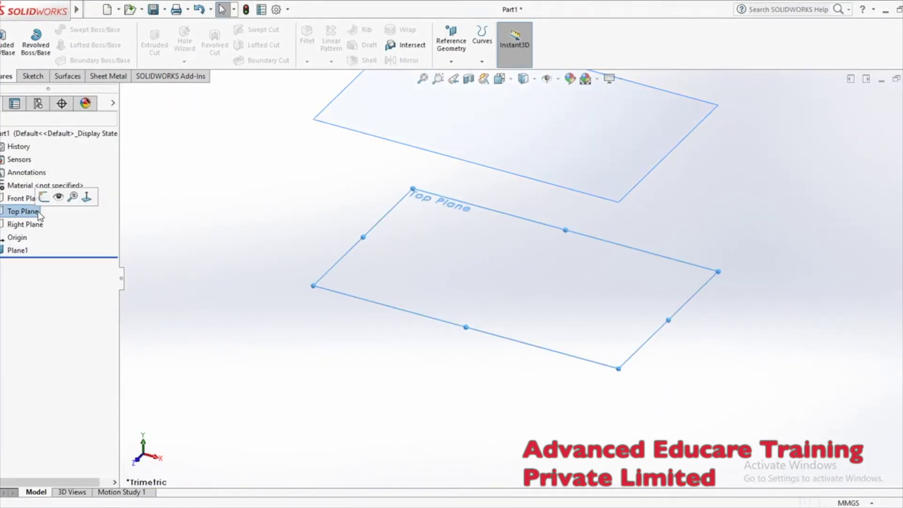
pyautogui.click(41, 212)
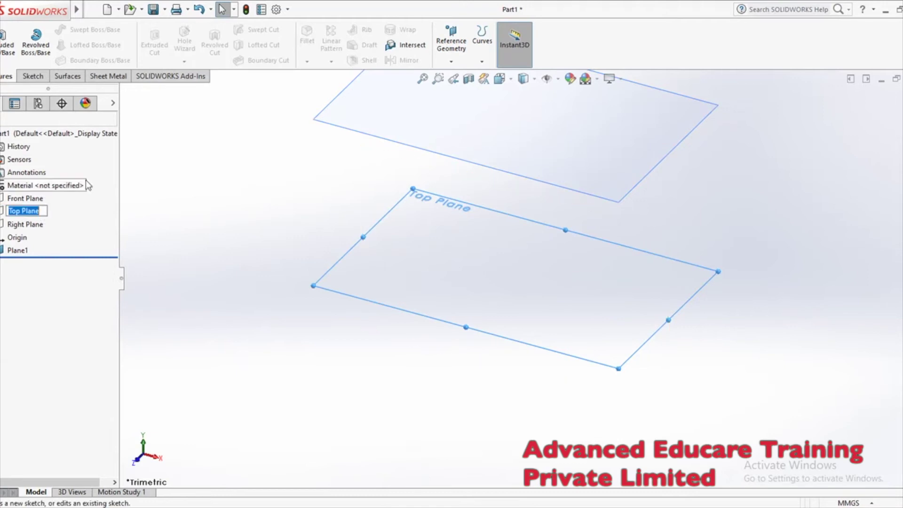
pyautogui.click(212, 341)
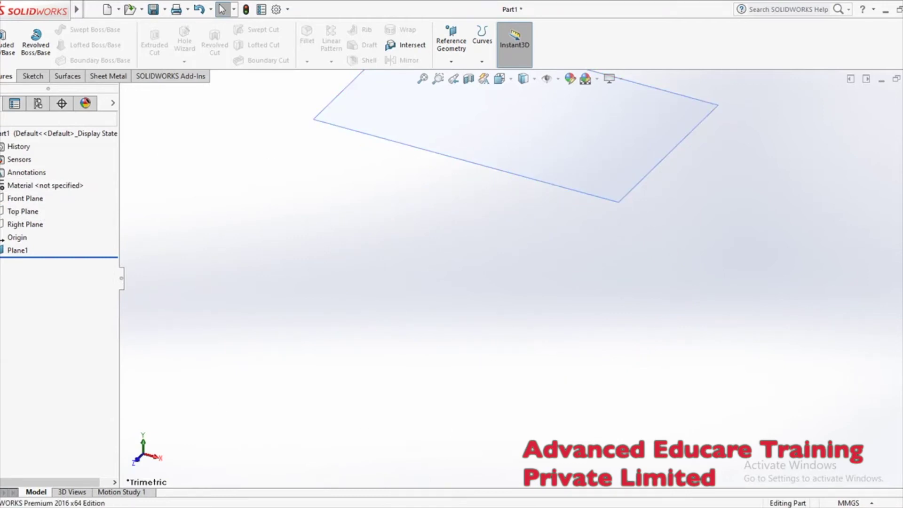
pyautogui.click(28, 213)
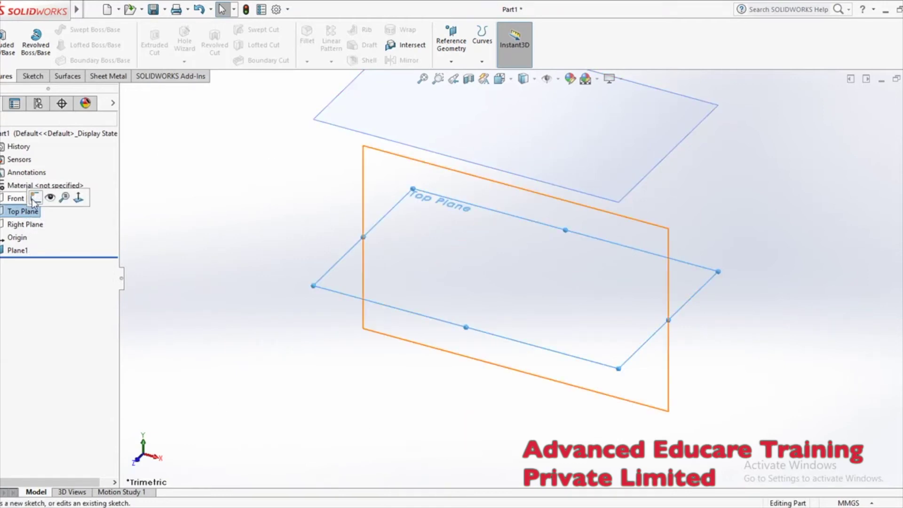
pyautogui.click(33, 198)
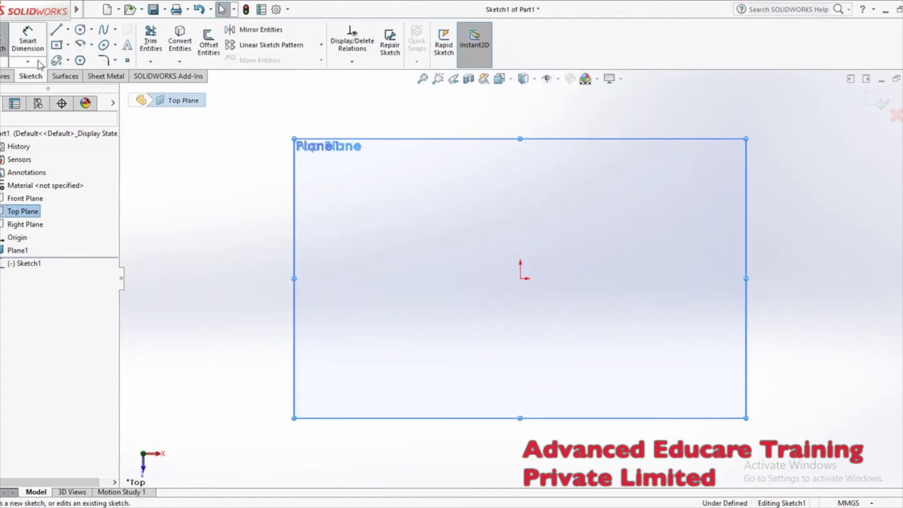
pyautogui.click(57, 45)
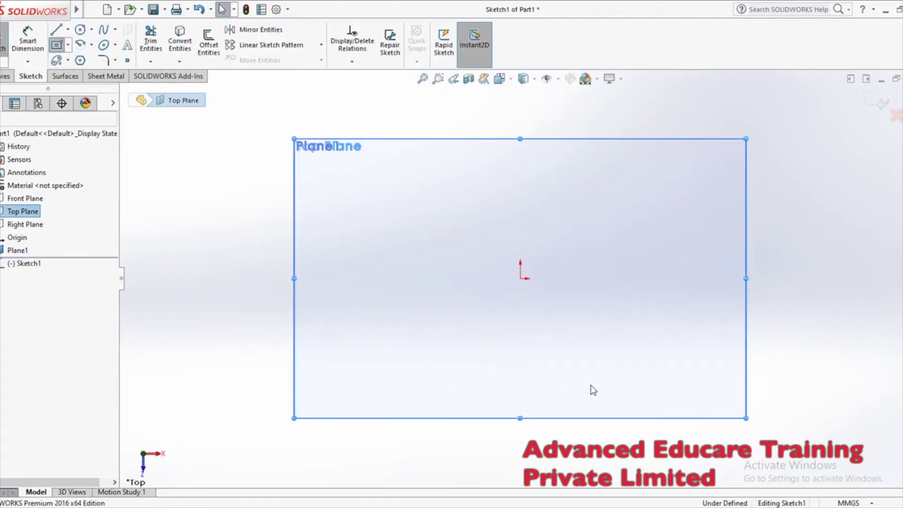
pyautogui.click(520, 279)
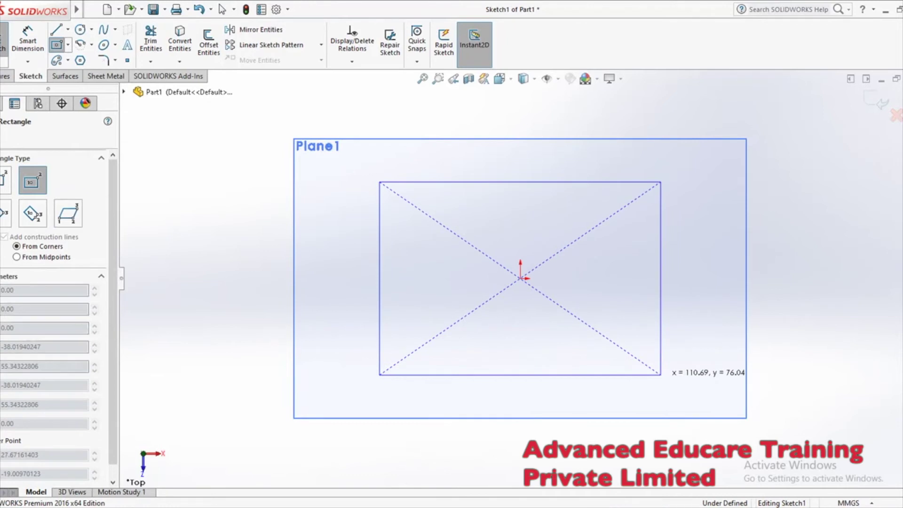
pyautogui.click(660, 375)
pyautogui.press('Escape')
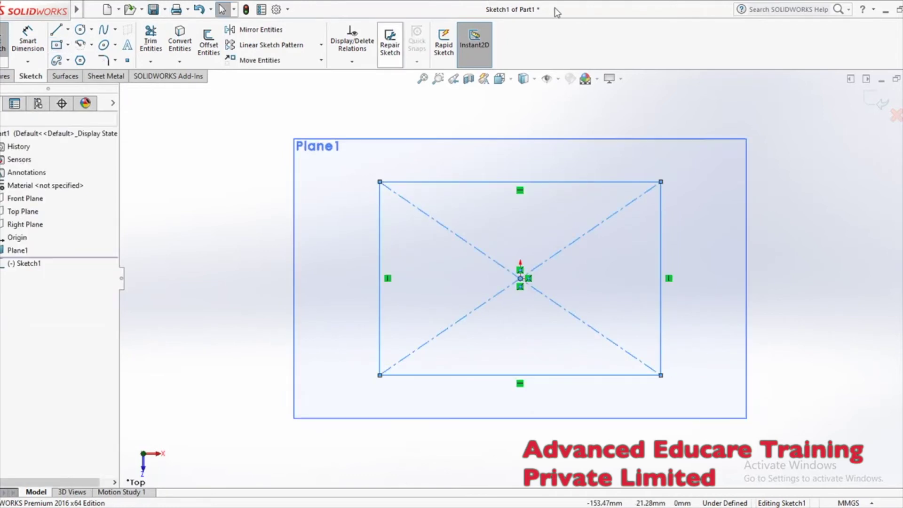
pyautogui.click(871, 102)
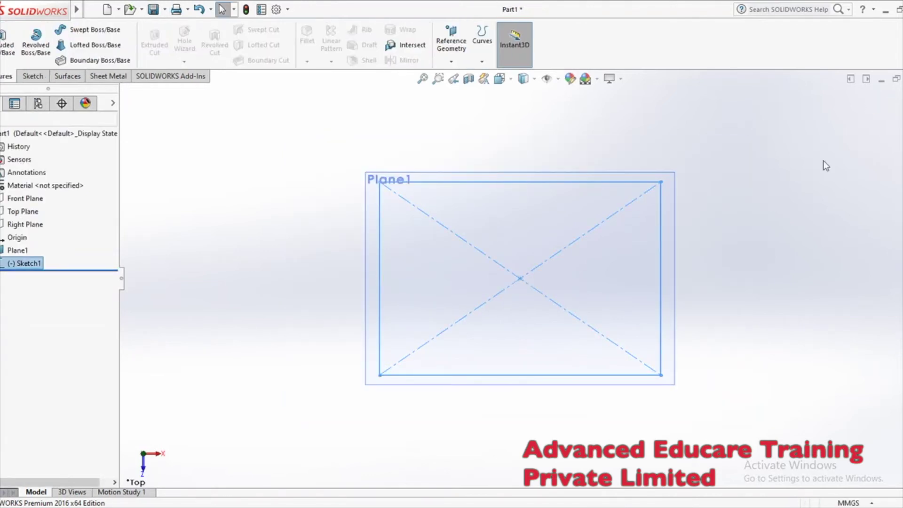
# - Sketch a circle centered on the origin on the offset plane, smaller than the rectangle below, and exit the sketch
pyautogui.click(17, 250)
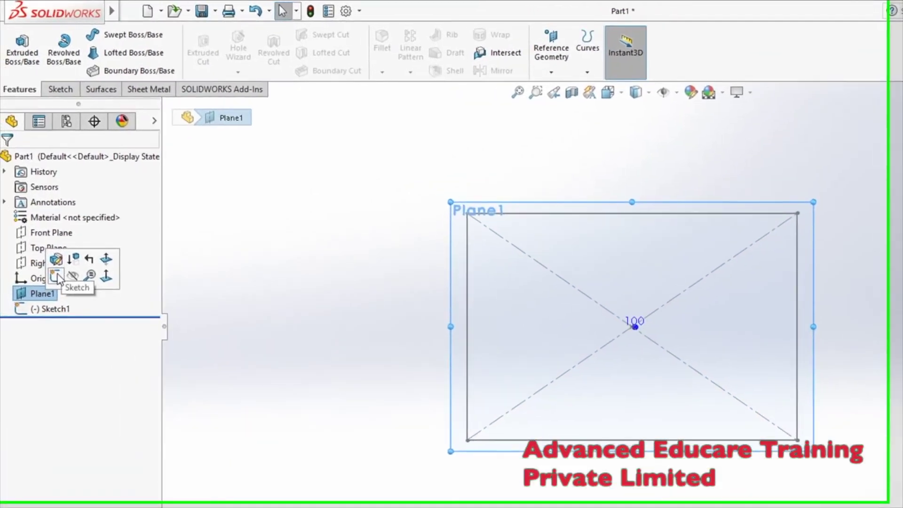
pyautogui.click(56, 277)
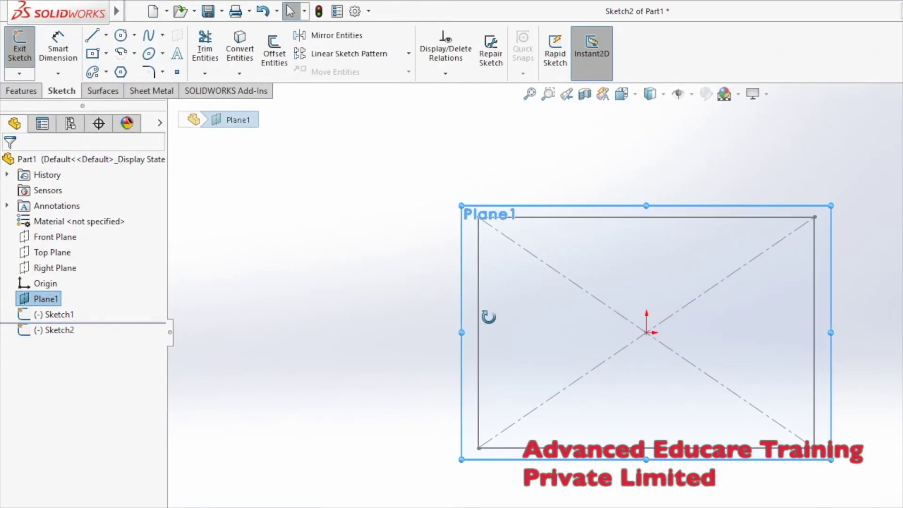
pyautogui.moveTo(494, 372); pyautogui.dragTo(443, 312, button='middle')
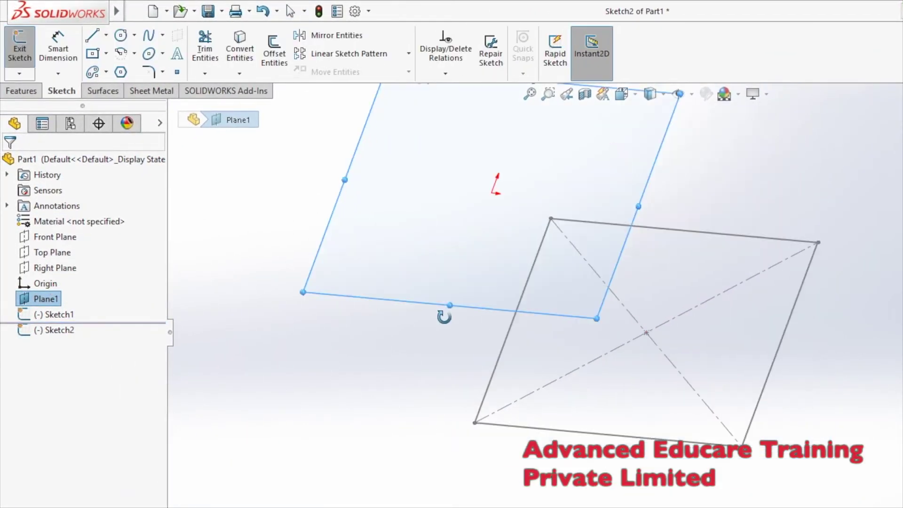
pyautogui.click(121, 35)
pyautogui.moveTo(492, 195); pyautogui.dragTo(540, 251)
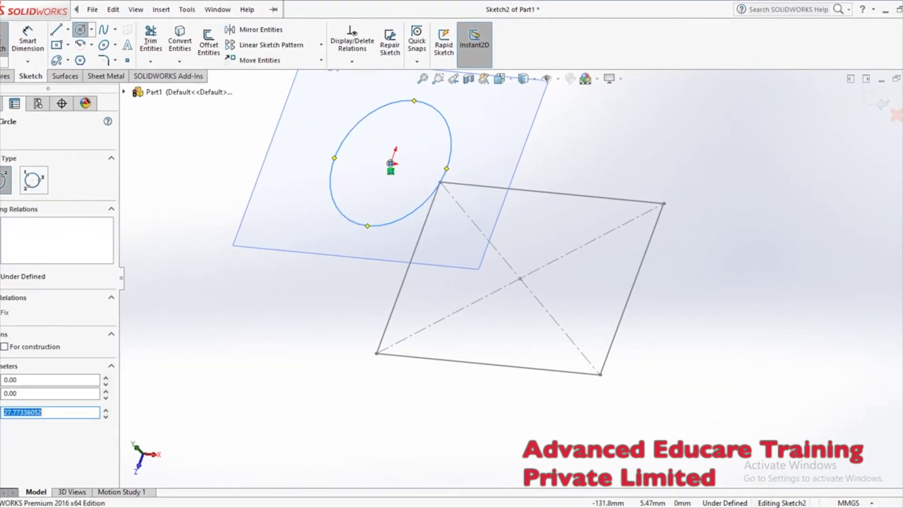
pyautogui.press('Escape')
pyautogui.moveTo(250, 282); pyautogui.dragTo(390, 423, button='middle')
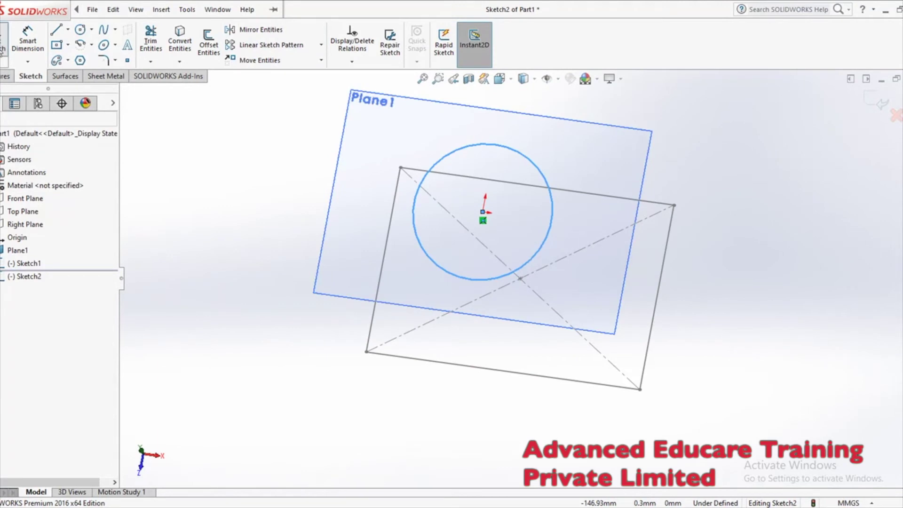
pyautogui.click(5, 75)
pyautogui.click(92, 9)
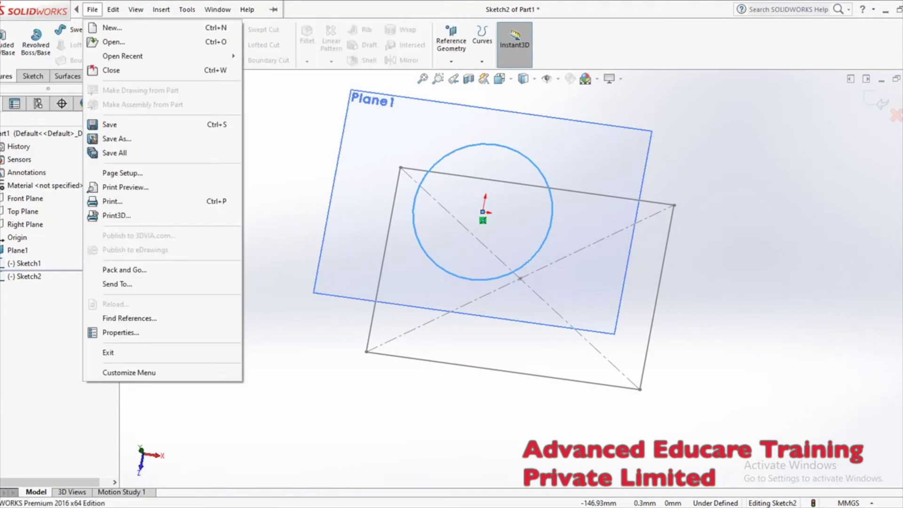
pyautogui.click(873, 113)
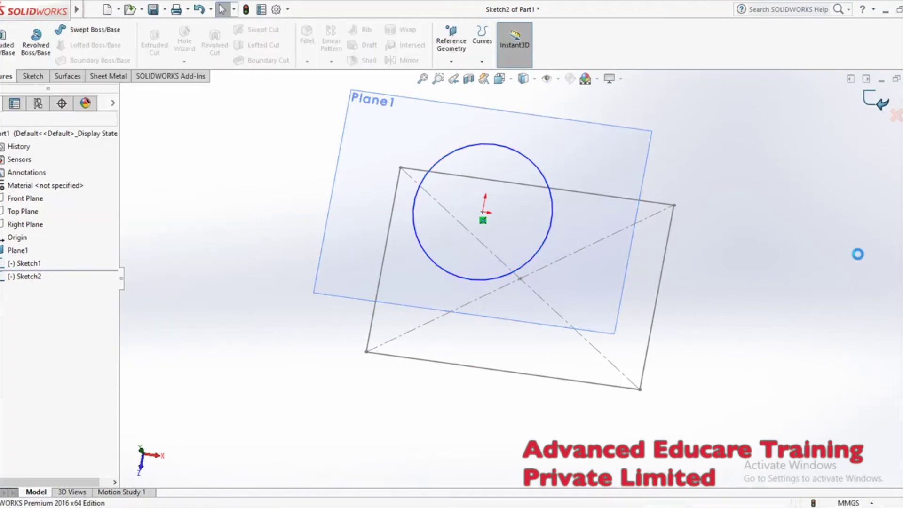
pyautogui.click(882, 103)
pyautogui.click(835, 306)
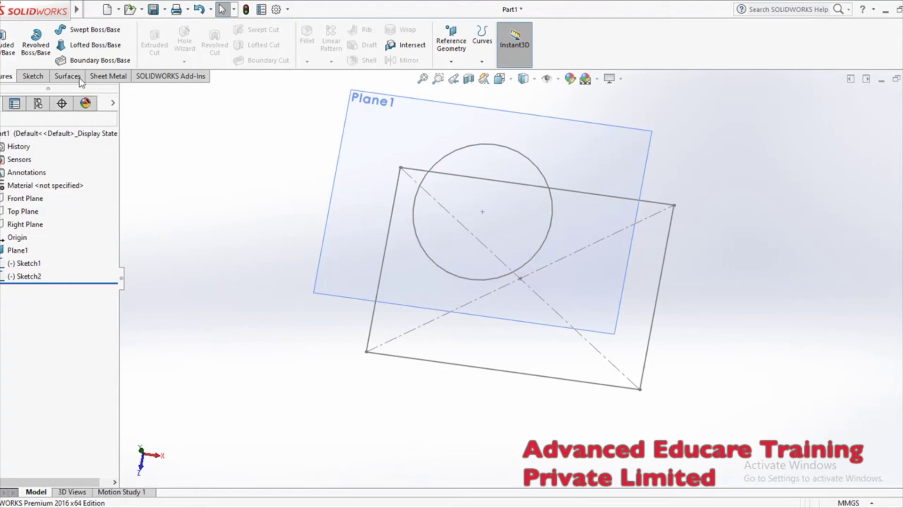
# - Set up a Boundary Boss/Base with the circle and the rectangle as Direction 1 sections, in that order
pyautogui.click(97, 60)
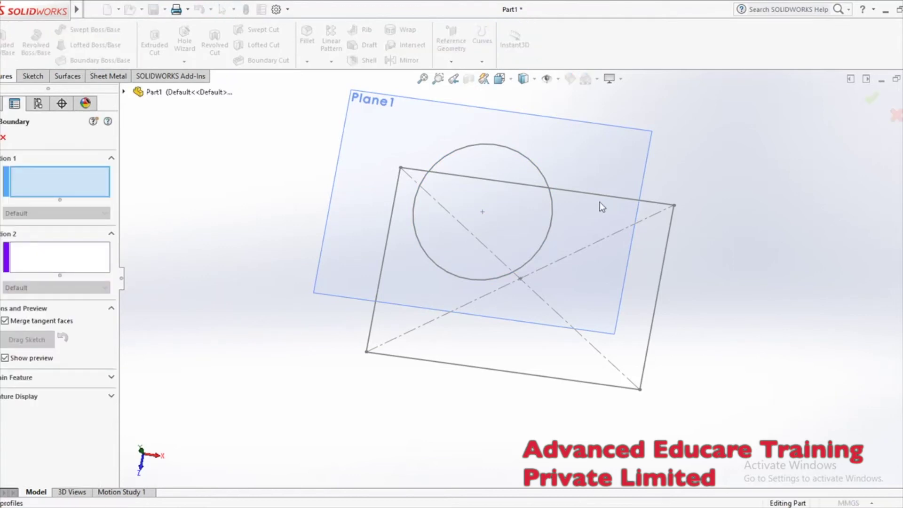
pyautogui.click(549, 238)
pyautogui.click(551, 379)
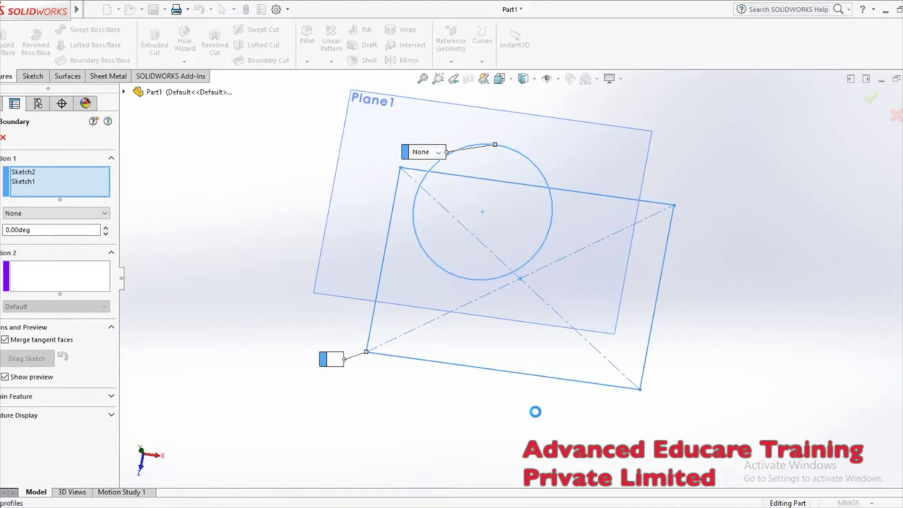
pyautogui.moveTo(552, 364)
pyautogui.mouseDown(button='middle')
pyautogui.moveTo(557, 306)
pyautogui.moveTo(608, 236)
pyautogui.moveTo(544, 339)
pyautogui.moveTo(510, 332)
pyautogui.moveTo(508, 353)
pyautogui.mouseUp(button='middle')
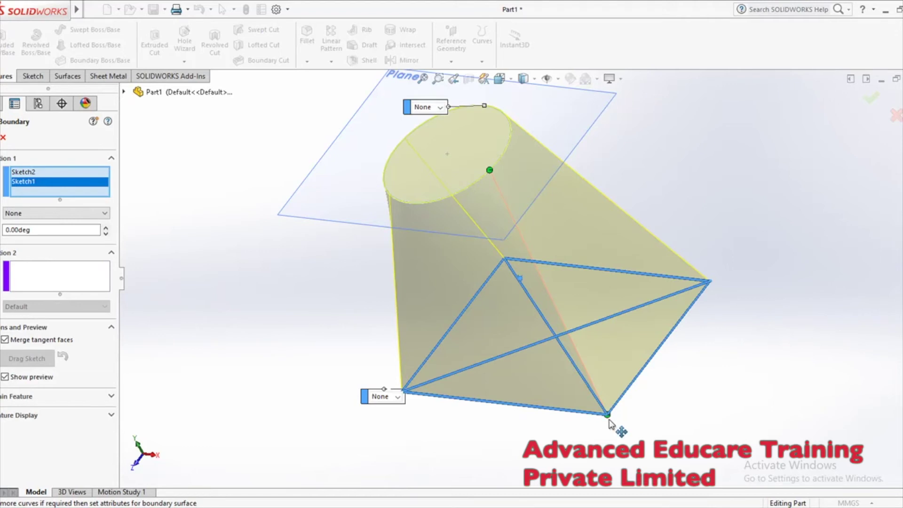
# - Slide the boundary connector's rectangle end along an edge and back to the corner, and shift its other end along the circle
pyautogui.scroll(-2, 689, 308)
pyautogui.scroll(2, 612, 411)
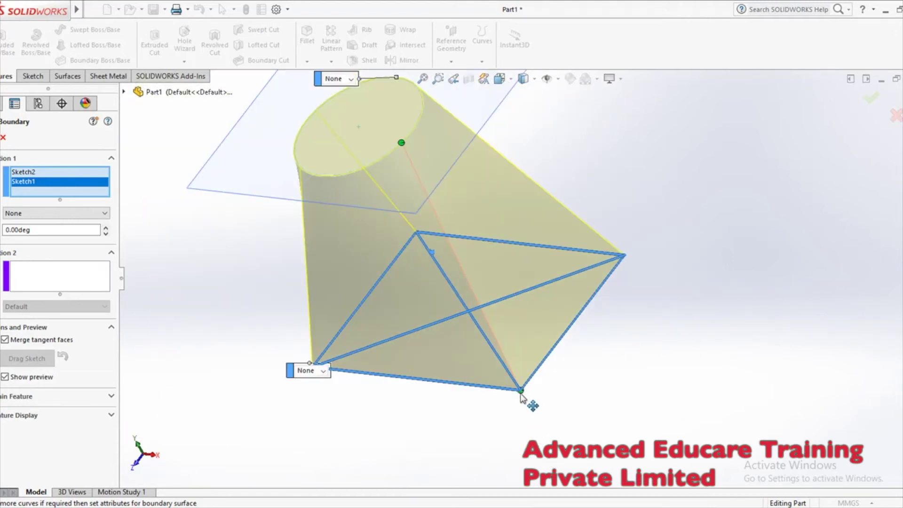
pyautogui.moveTo(537, 387); pyautogui.dragTo(541, 367, button='middle')
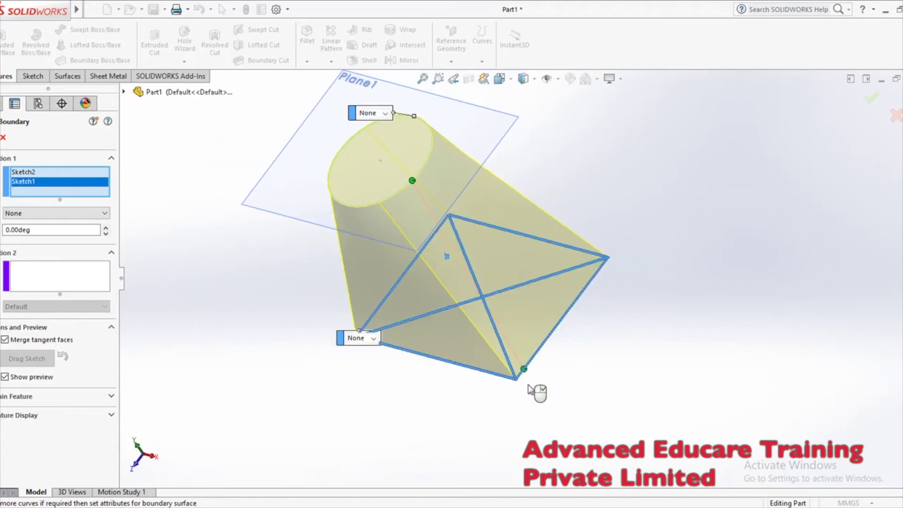
pyautogui.moveTo(525, 370)
pyautogui.mouseDown()
pyautogui.moveTo(546, 357)
pyautogui.moveTo(603, 260)
pyautogui.moveTo(588, 312)
pyautogui.mouseUp()
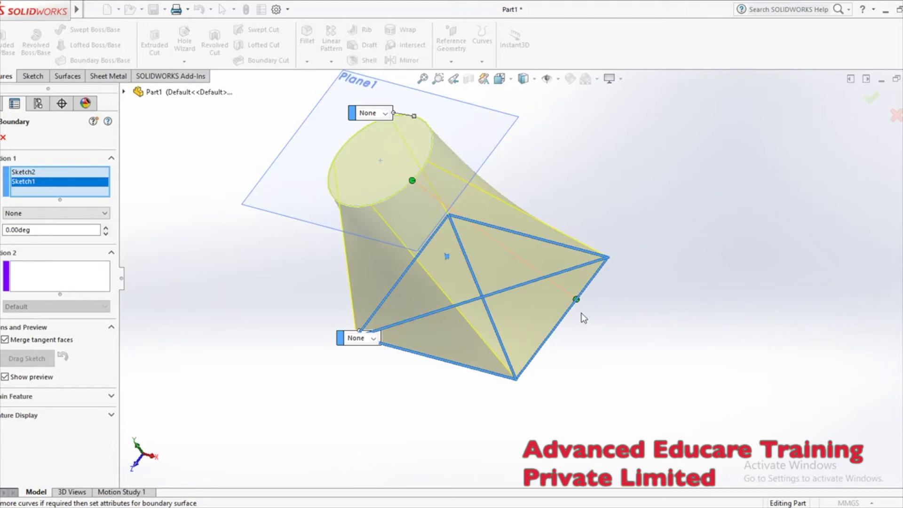
pyautogui.moveTo(516, 382); pyautogui.dragTo(516, 380)
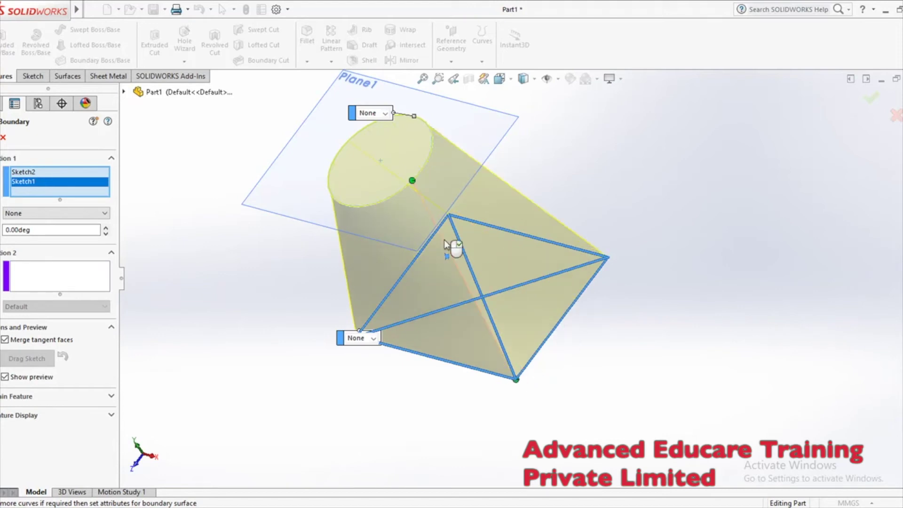
pyautogui.moveTo(416, 184); pyautogui.dragTo(403, 192)
pyautogui.moveTo(558, 327)
pyautogui.mouseDown(button='middle')
pyautogui.moveTo(623, 255)
pyautogui.moveTo(579, 277)
pyautogui.moveTo(581, 303)
pyautogui.moveTo(540, 209)
pyautogui.mouseUp(button='middle')
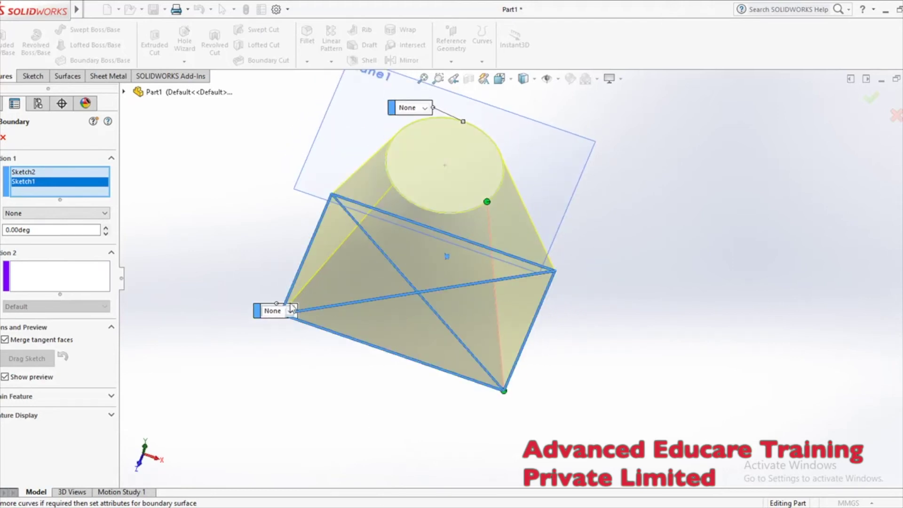
pyautogui.moveTo(452, 193); pyautogui.dragTo(467, 211, button='middle')
# - Set the tangency of both the circle and rectangle sections to Normal To Profile
pyautogui.click(426, 96)
pyautogui.click(427, 122)
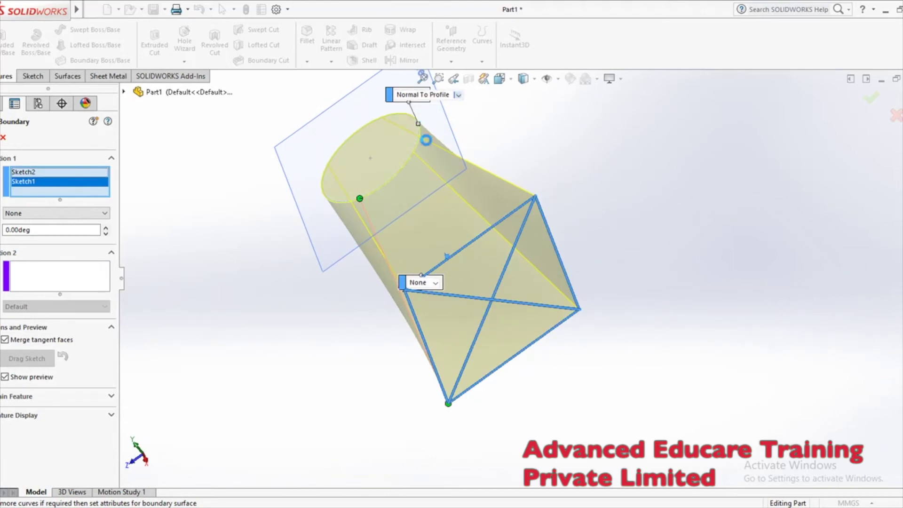
pyautogui.moveTo(425, 141); pyautogui.dragTo(373, 402, button='middle')
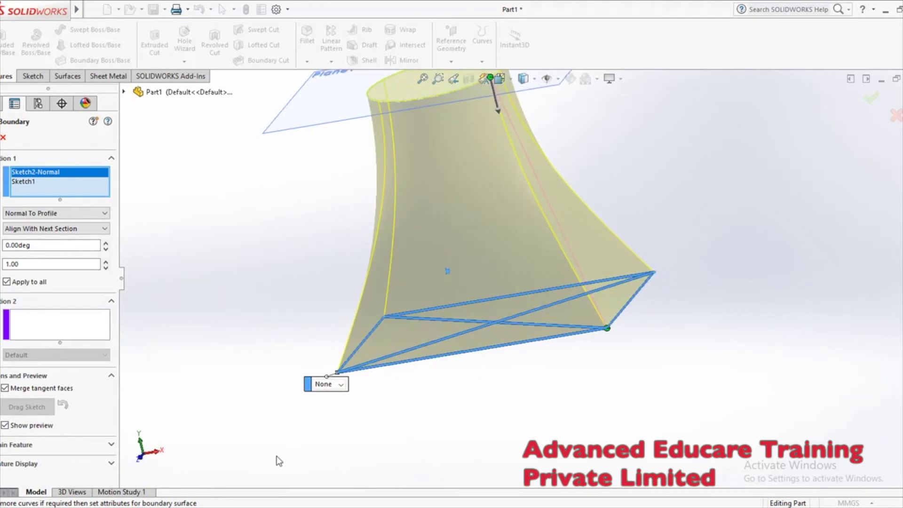
pyautogui.click(347, 389)
pyautogui.click(347, 410)
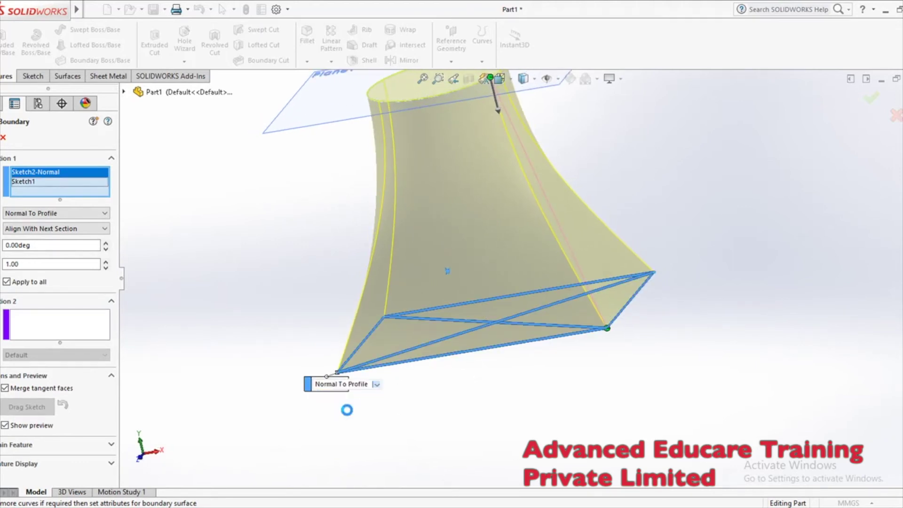
pyautogui.moveTo(394, 419); pyautogui.dragTo(409, 451, button='middle')
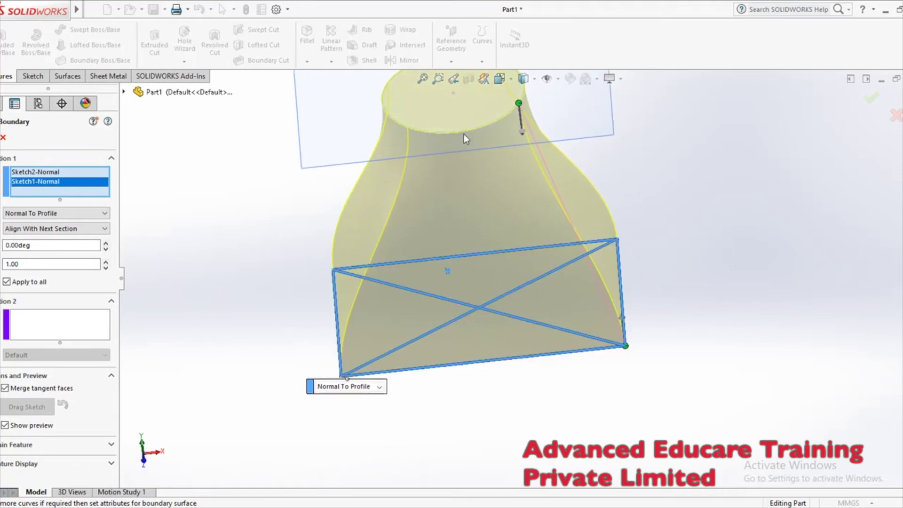
pyautogui.scroll(-3, 450, 247)
pyautogui.scroll(2, 451, 247)
pyautogui.moveTo(430, 213); pyautogui.dragTo(421, 177, button='middle')
pyautogui.scroll(1, 421, 178)
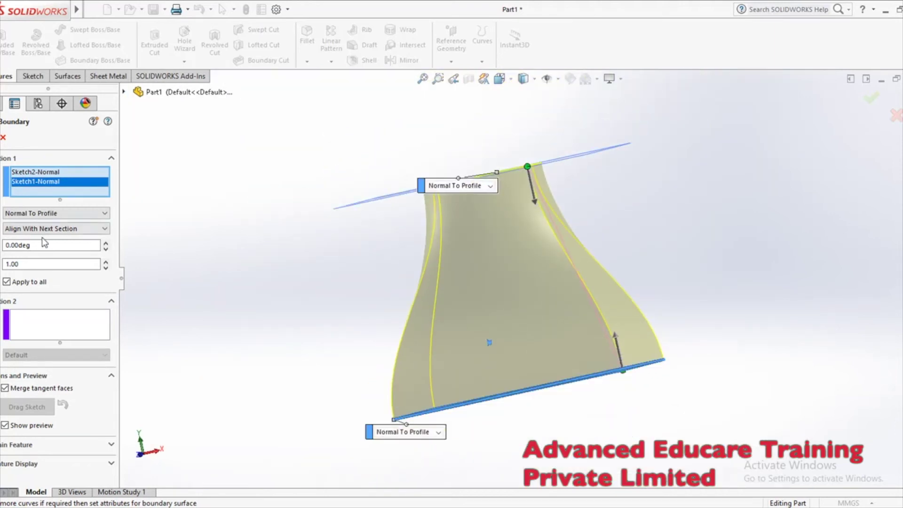
# - Set the circle section's tangent length to 1.30 and complete the boundary boss
pyautogui.click(69, 173)
pyautogui.moveTo(168, 223); pyautogui.dragTo(165, 241, button='middle')
pyautogui.click(105, 262)
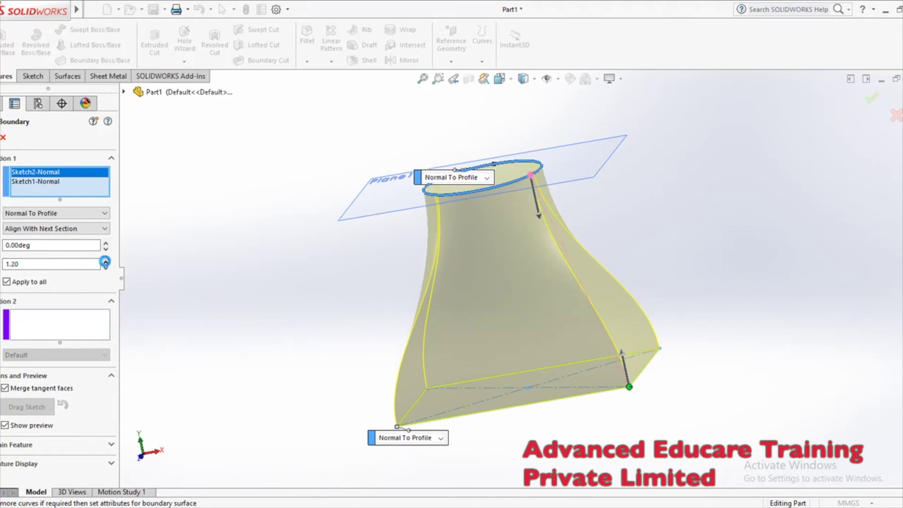
pyautogui.moveTo(105, 261); pyautogui.dragTo(105, 267)
pyautogui.moveTo(272, 348); pyautogui.dragTo(446, 357, button='middle')
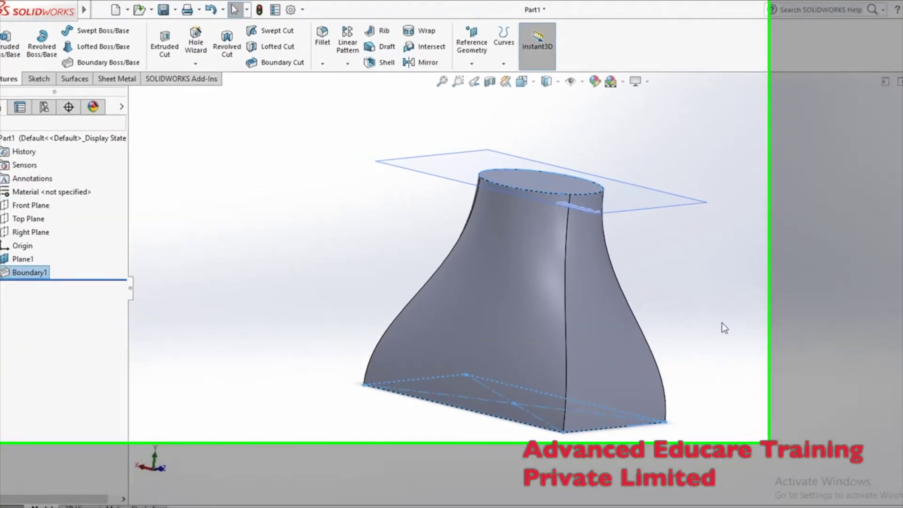
pyautogui.moveTo(694, 311); pyautogui.dragTo(523, 315, button='middle')
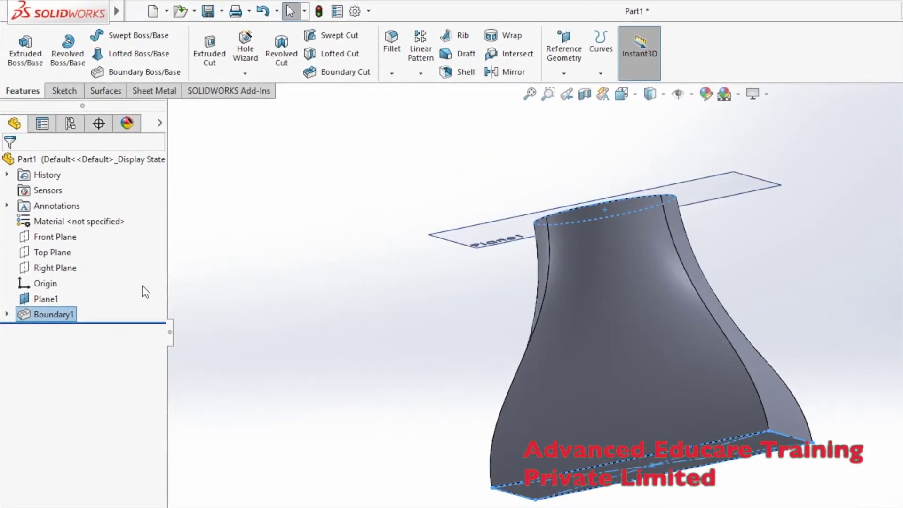
pyautogui.click(55, 236)
pyautogui.click(94, 218)
pyautogui.moveTo(749, 309); pyautogui.dragTo(864, 367, button='middle')
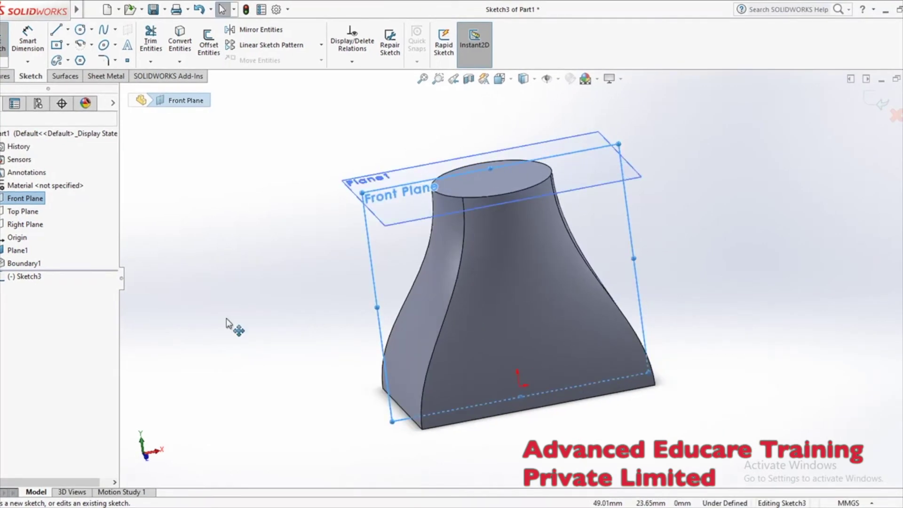
pyautogui.rightClick(21, 263)
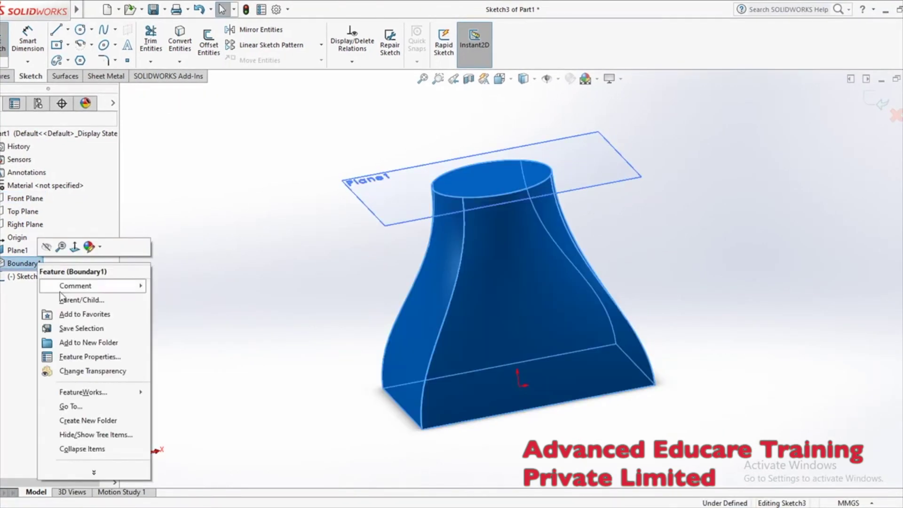
pyautogui.click(210, 394)
pyautogui.click(3, 43)
# - Delete the boundary boss feature while keeping its circle and rectangle sketches
pyautogui.rightClick(30, 265)
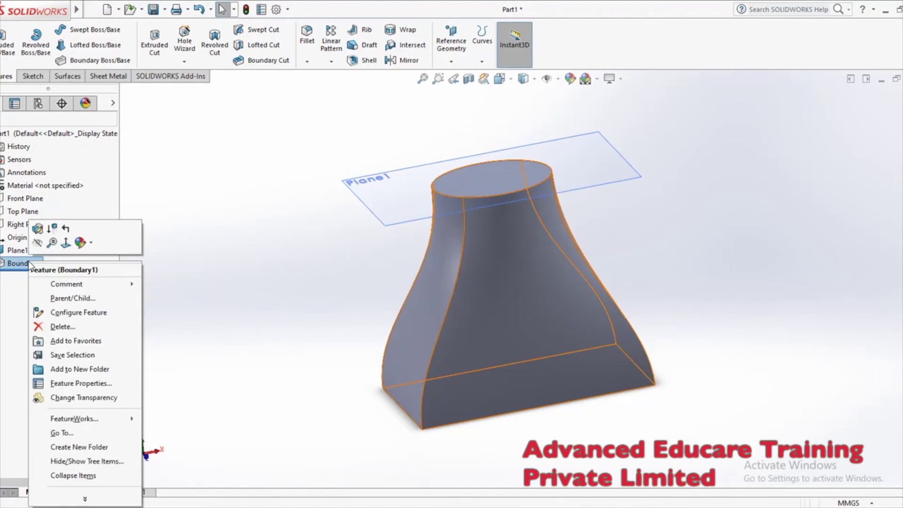
pyautogui.click(42, 326)
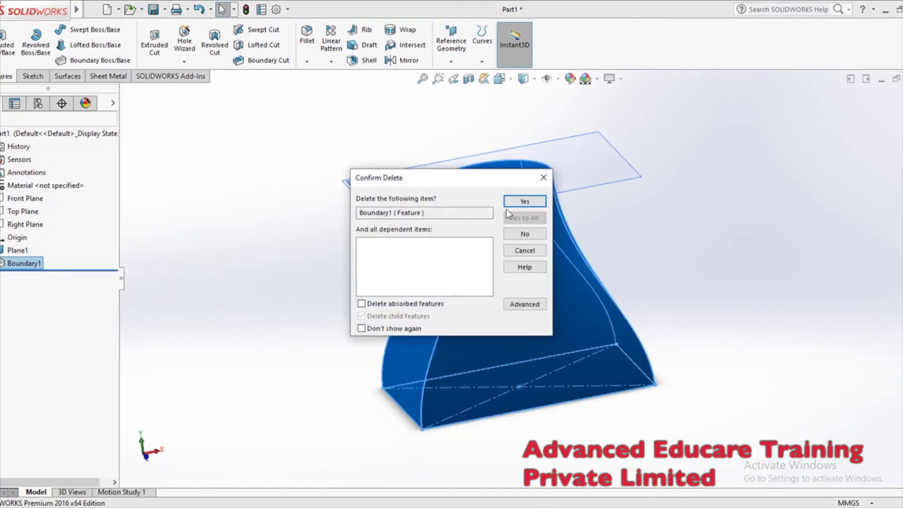
pyautogui.press('Return')
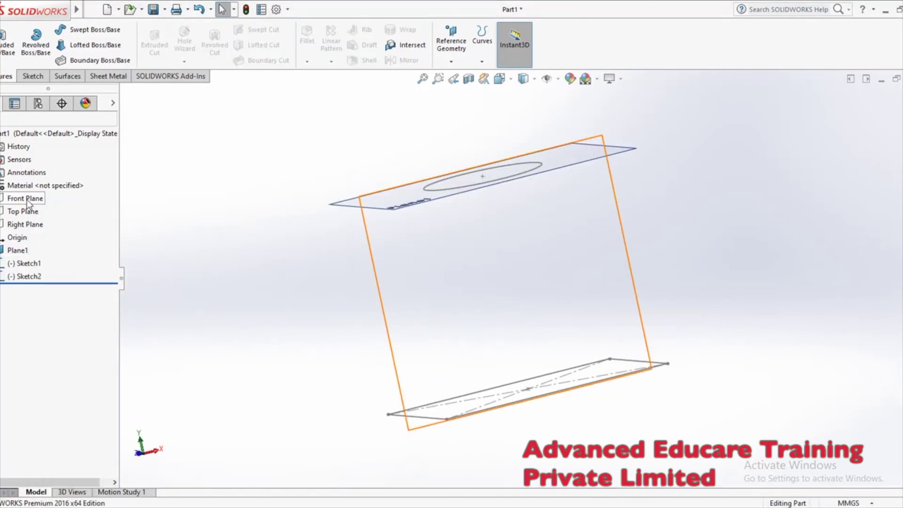
# - Start a new sketch on the Front Plane and view it face-on
pyautogui.click(28, 201)
pyautogui.click(35, 184)
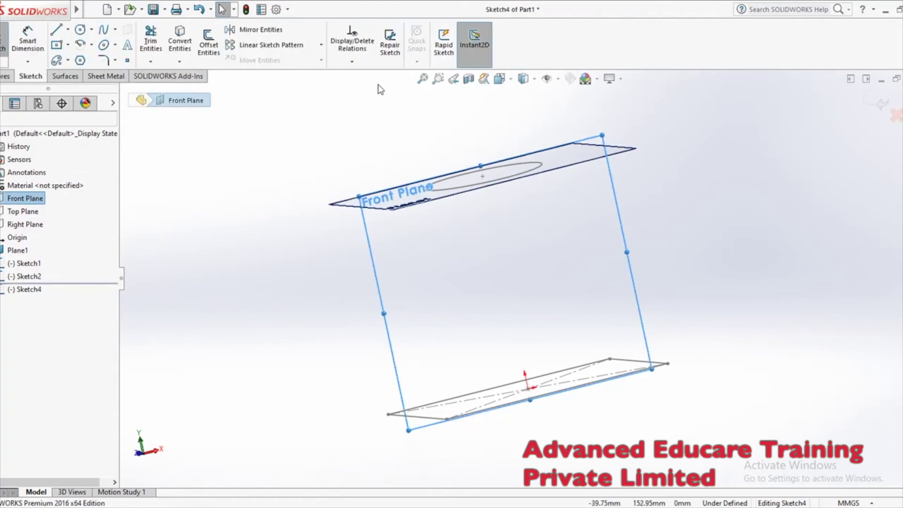
pyautogui.press('space')
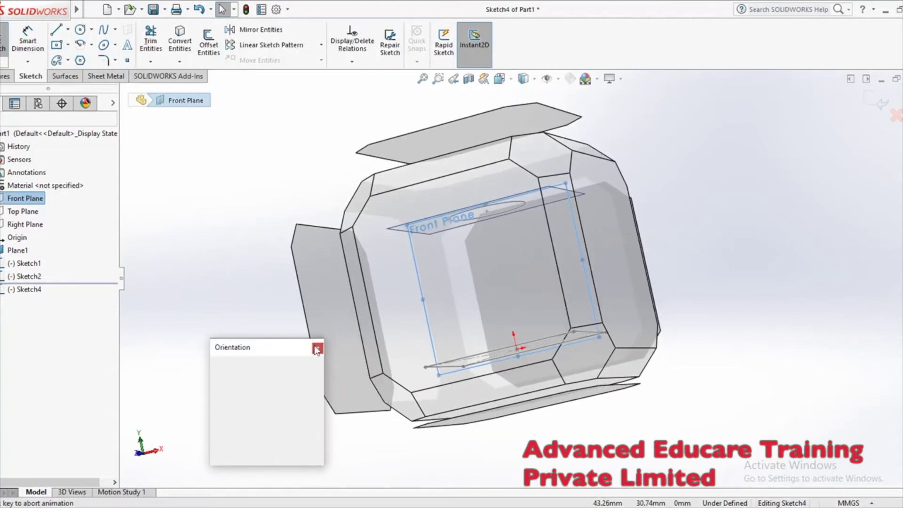
pyautogui.click(316, 416)
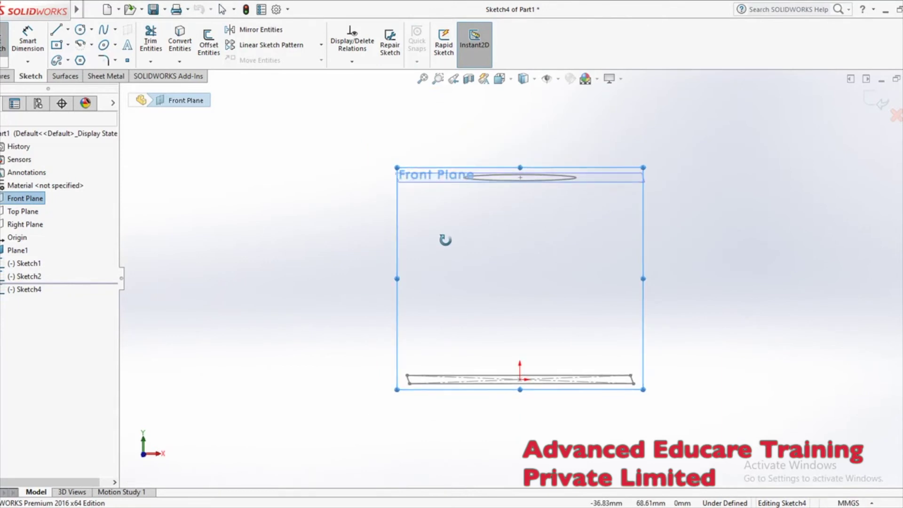
pyautogui.click(103, 29)
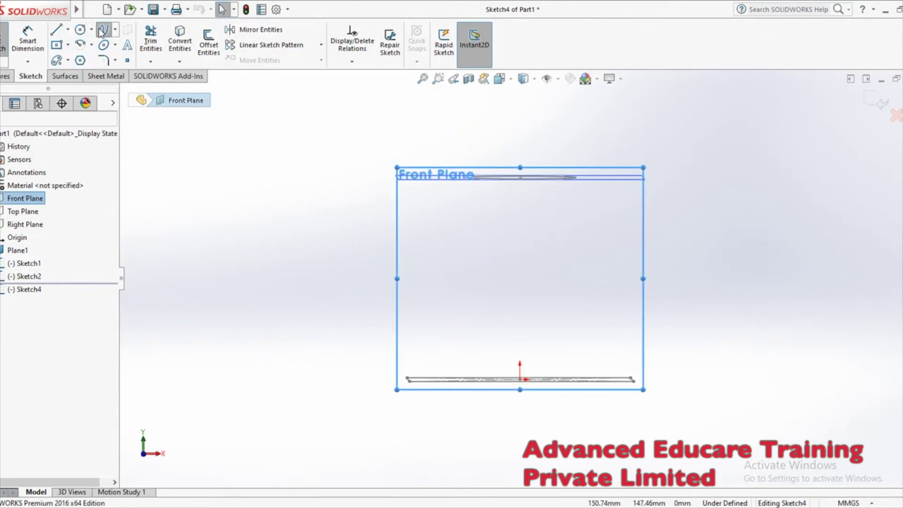
pyautogui.scroll(-2, 461, 201)
pyautogui.click(468, 182)
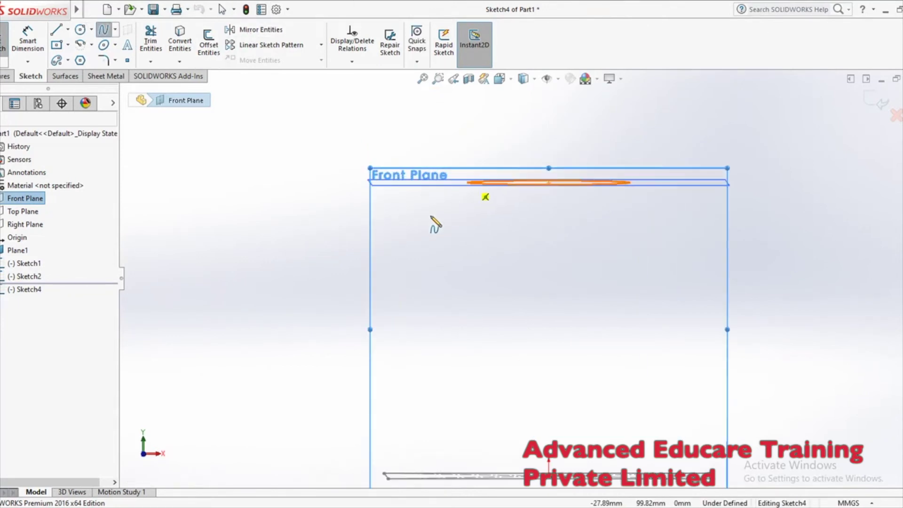
pyautogui.click(429, 269)
pyautogui.click(374, 312)
pyautogui.click(396, 351)
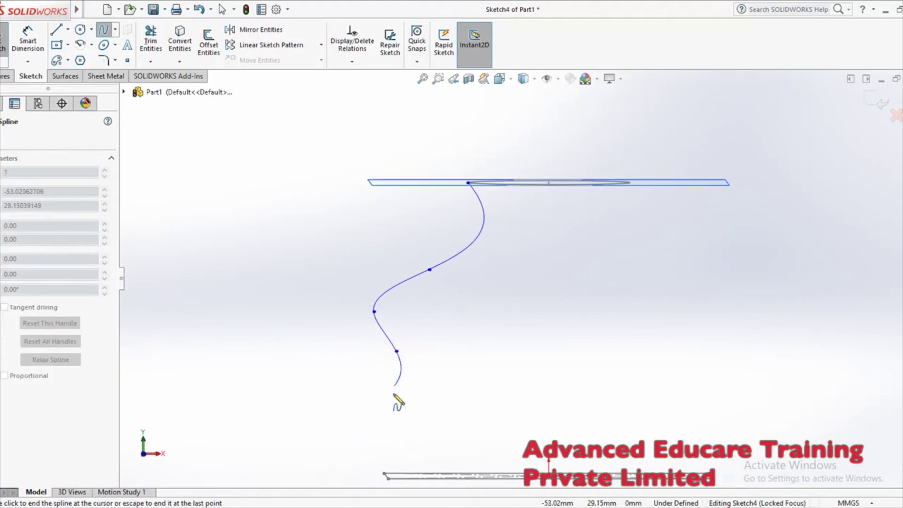
pyautogui.hotkey('ctrl', 'z')
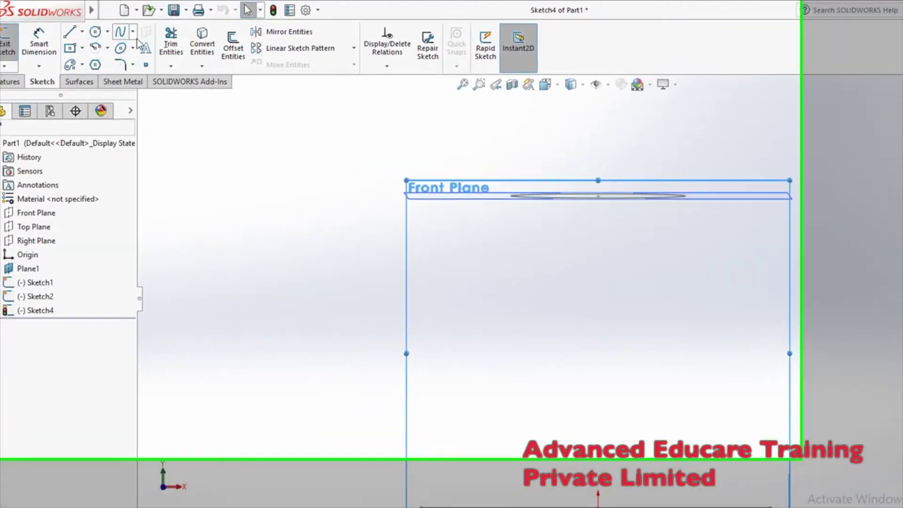
# - Sketch a wavy seven-point spline from the left side of the circle down to the left edge of the rectangle
pyautogui.click(120, 32)
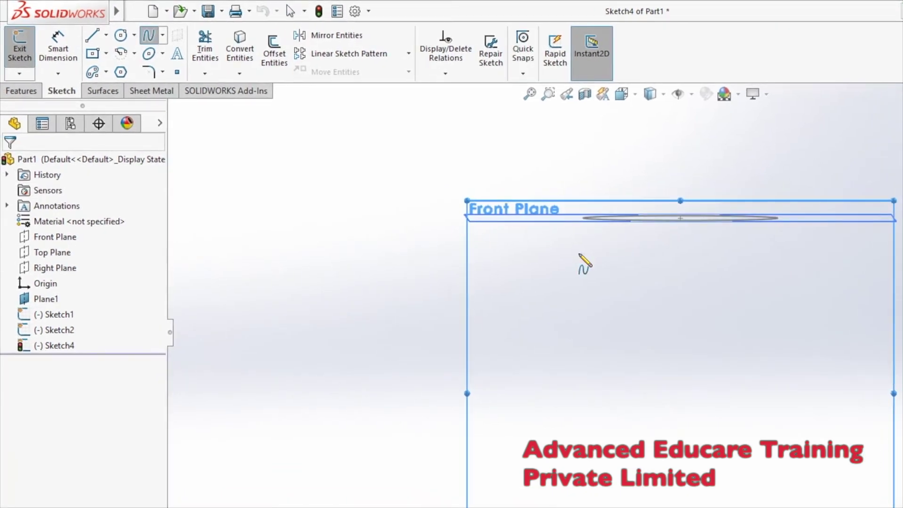
pyautogui.click(583, 218)
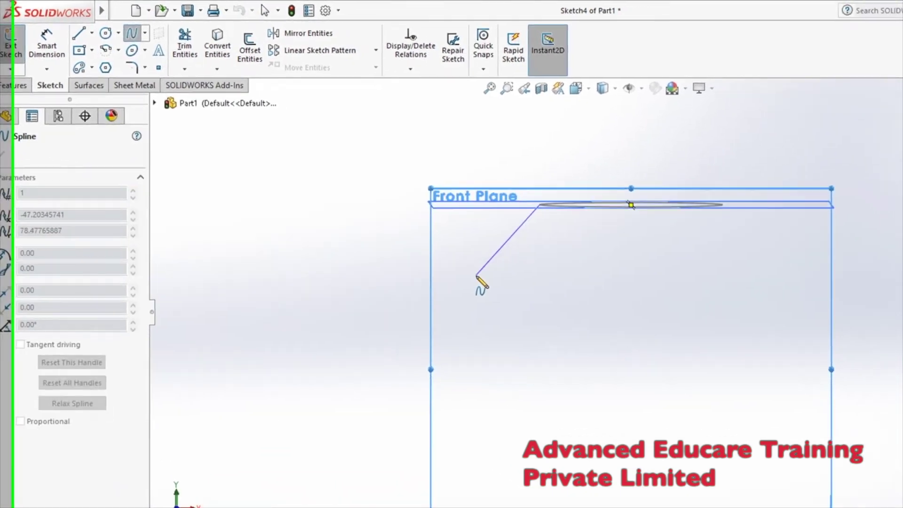
pyautogui.click(516, 293)
pyautogui.click(508, 370)
pyautogui.click(473, 407)
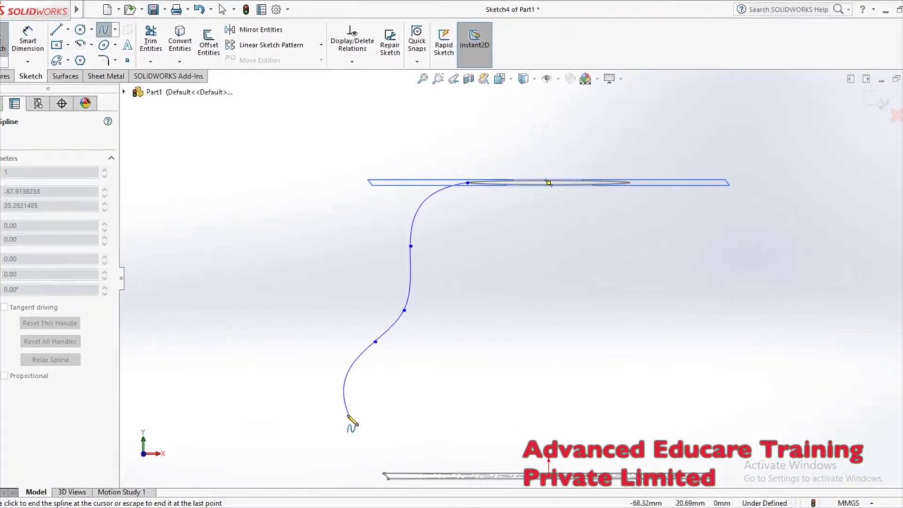
pyautogui.click(344, 399)
pyautogui.click(358, 459)
pyautogui.click(385, 474)
pyautogui.rightClick(433, 393)
pyautogui.click(439, 391)
# - Add a Pierce relation between the spline's upper endpoint and the circle
pyautogui.moveTo(456, 345); pyautogui.dragTo(460, 263, button='middle')
pyautogui.scroll(-3, 474, 259)
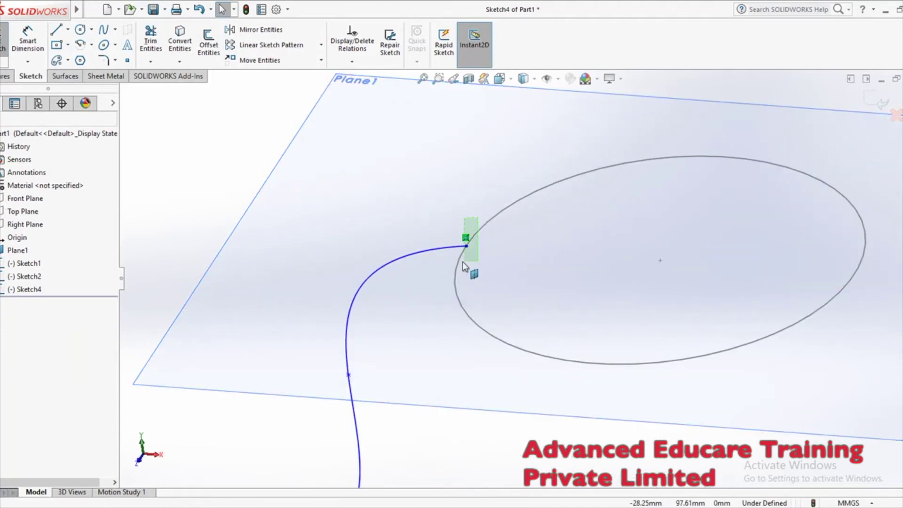
pyautogui.moveTo(456, 256); pyautogui.dragTo(455, 257)
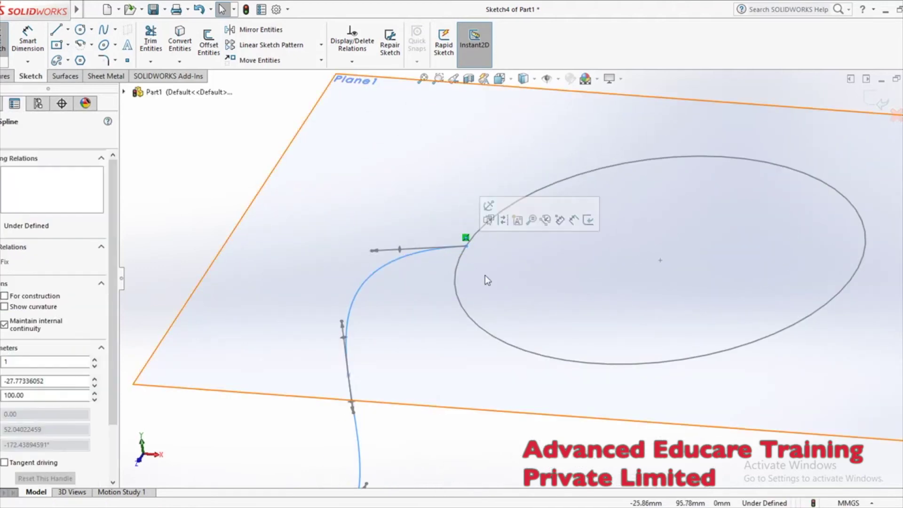
pyautogui.click(177, 171)
pyautogui.scroll(-2, 483, 254)
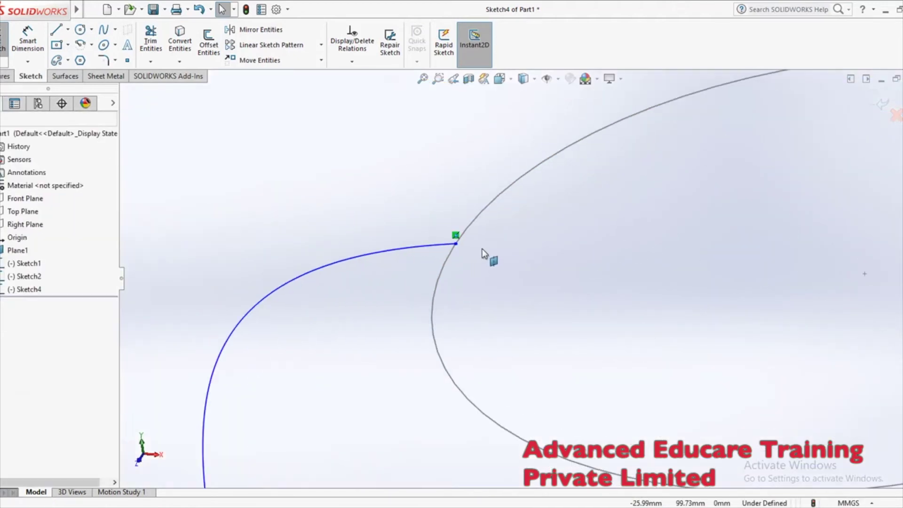
pyautogui.click(454, 244)
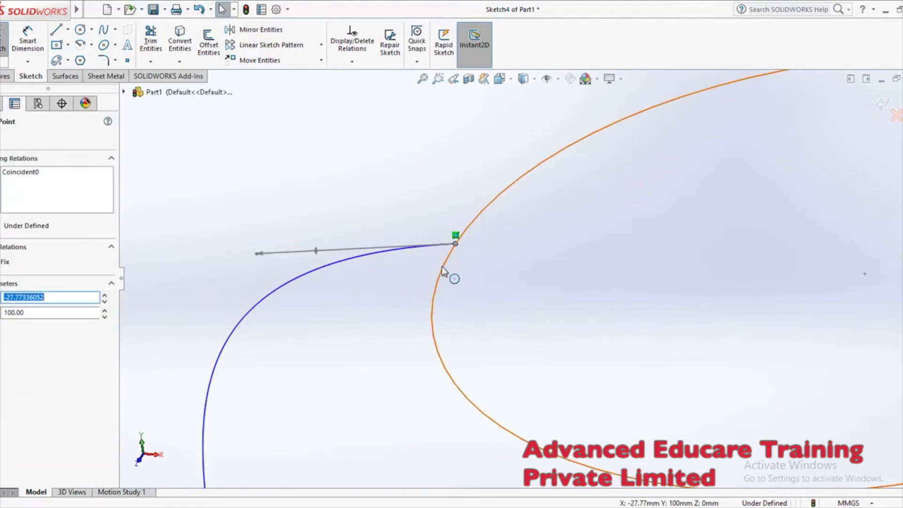
pyautogui.keyDown('ctrl'); pyautogui.click(442, 270); pyautogui.keyUp('ctrl')
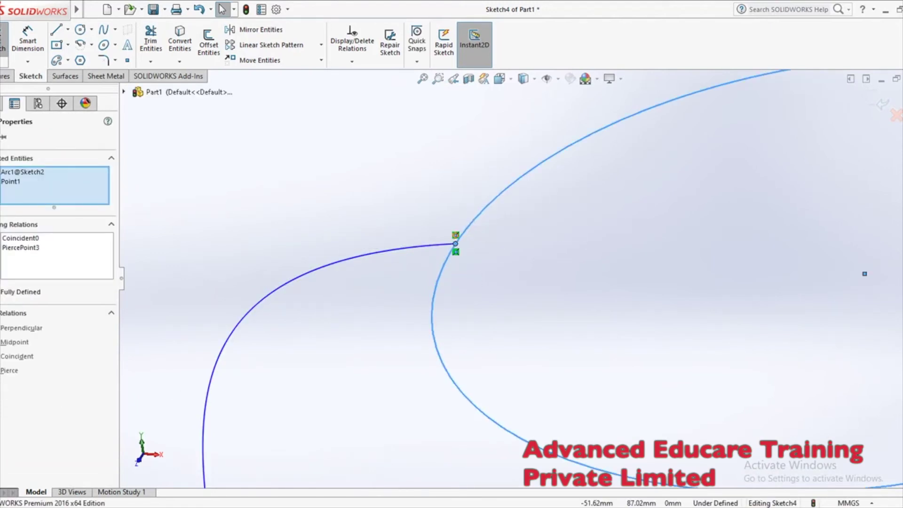
pyautogui.click(1, 137)
# - Add a Pierce relation between the spline's lower endpoint and the rectangle's left edge, and exit the sketch
pyautogui.scroll(11, 444, 425)
pyautogui.scroll(-12, 498, 393)
pyautogui.moveTo(528, 340); pyautogui.dragTo(535, 248, button='middle')
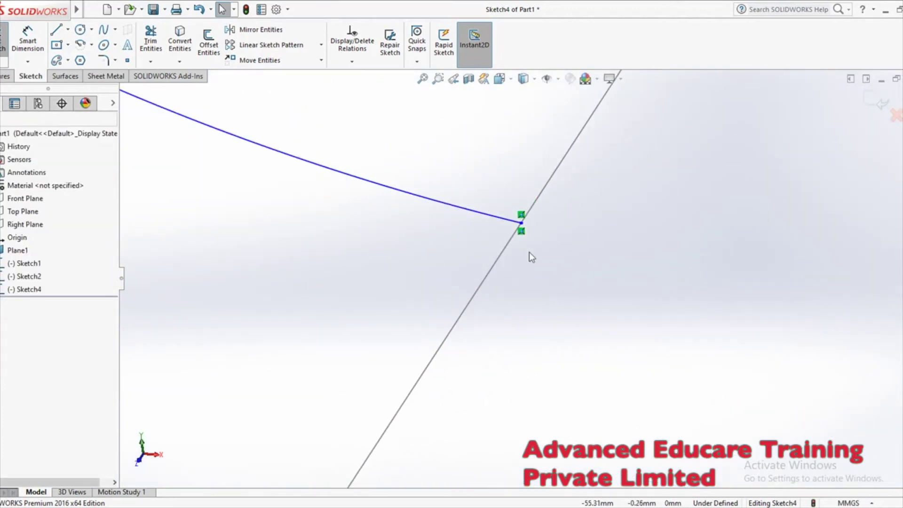
pyautogui.click(522, 224)
pyautogui.keyDown('ctrl'); pyautogui.click(538, 207); pyautogui.keyUp('ctrl')
pyautogui.click(14, 329)
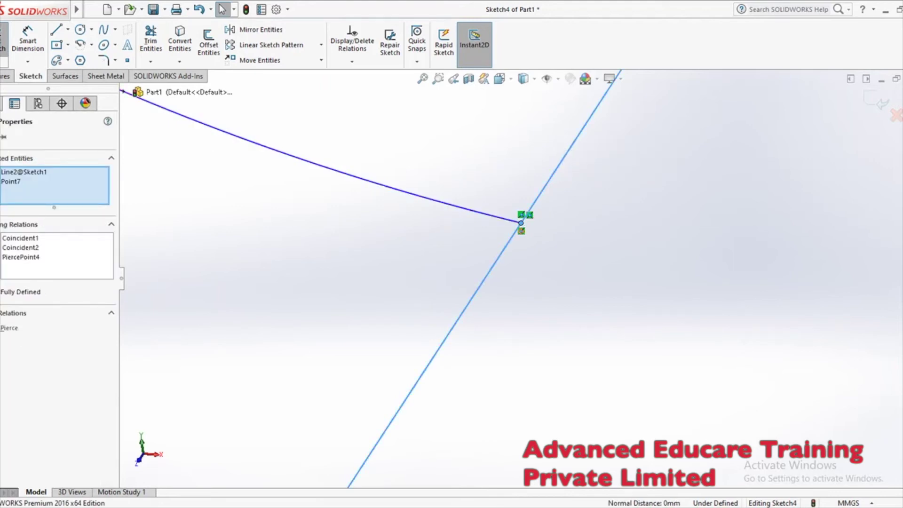
pyautogui.click(0, 137)
pyautogui.scroll(12, 687, 372)
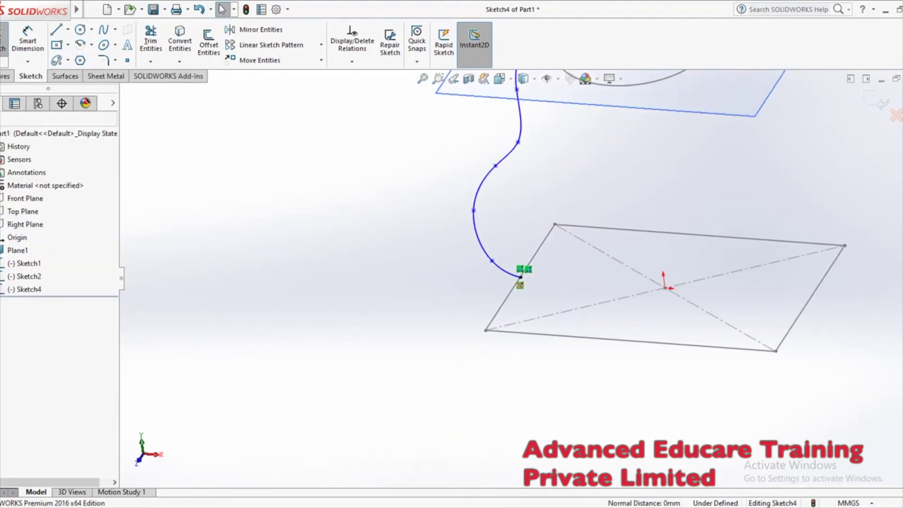
pyautogui.click(882, 104)
# - Set up a Boundary Boss/Base with the circle and then the rectangle as Direction 1 sections, leaving the spline out
pyautogui.scroll(5, 604, 295)
pyautogui.moveTo(605, 296)
pyautogui.mouseDown(button='middle')
pyautogui.moveTo(649, 231)
pyautogui.moveTo(630, 221)
pyautogui.mouseUp(button='middle')
pyautogui.click(94, 60)
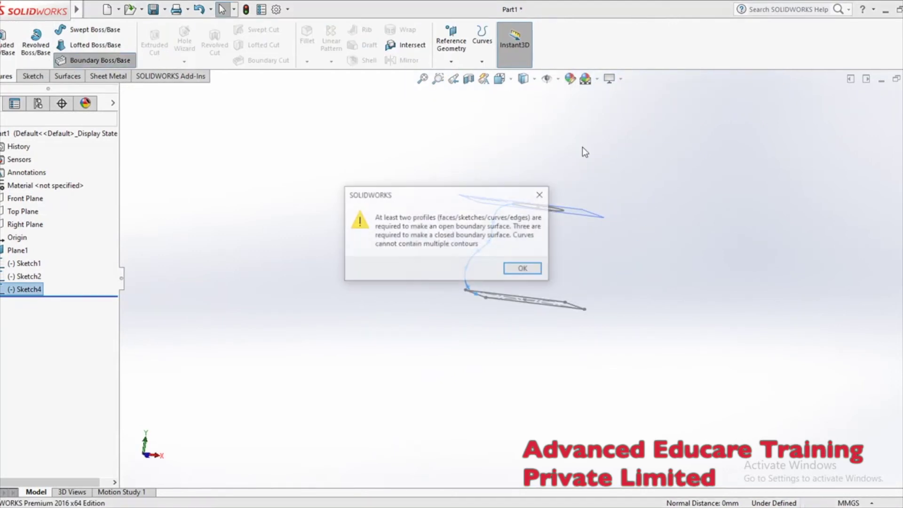
pyautogui.click(523, 269)
pyautogui.moveTo(517, 269); pyautogui.dragTo(565, 288, button='middle')
pyautogui.scroll(-3, 516, 228)
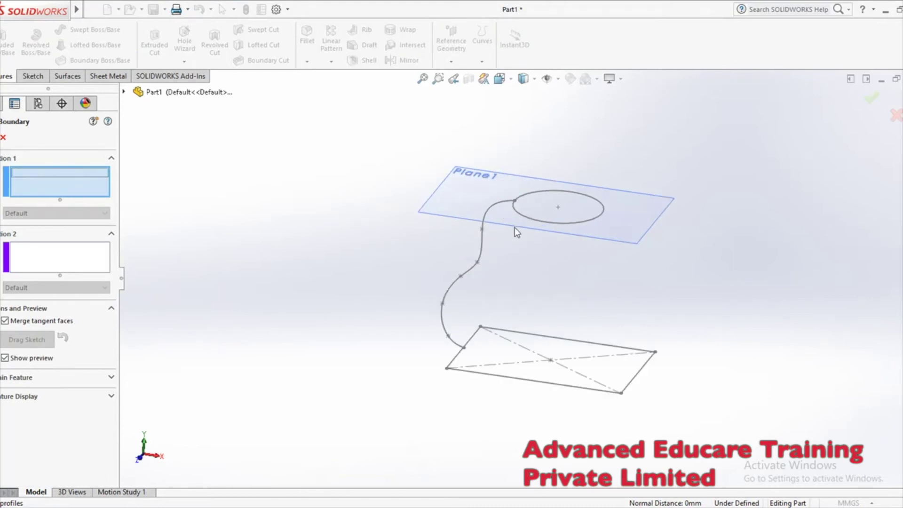
pyautogui.click(544, 226)
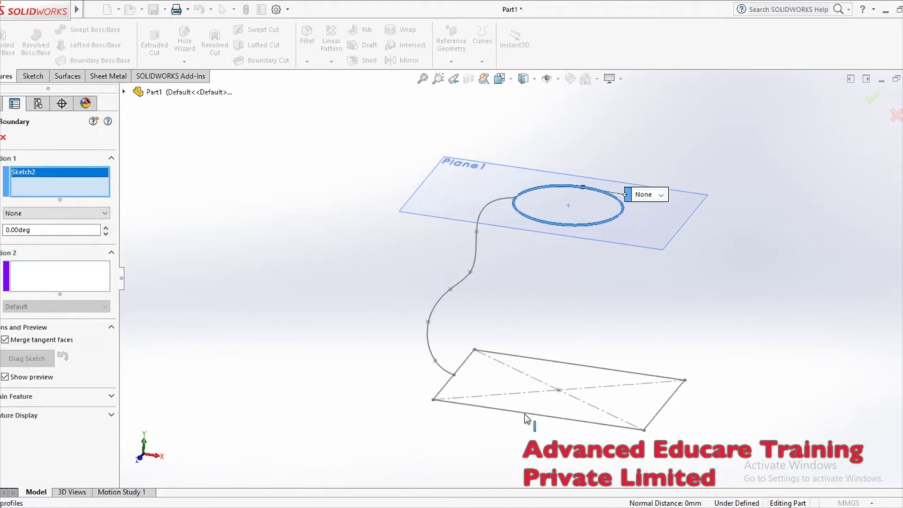
pyautogui.click(519, 413)
# - Slide the boundary connector's rectangle end from the corner to about the middle of the front edge
pyautogui.moveTo(745, 313); pyautogui.dragTo(639, 255, button='middle')
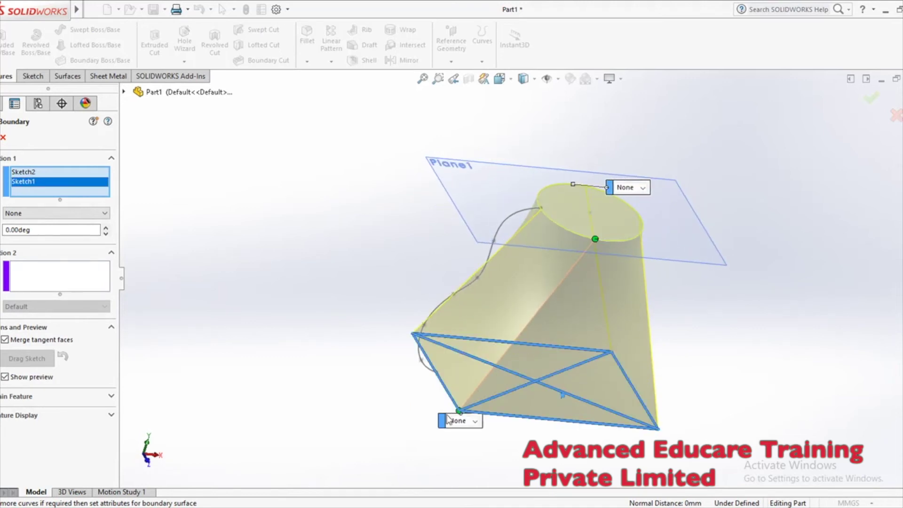
pyautogui.moveTo(530, 426); pyautogui.dragTo(536, 419)
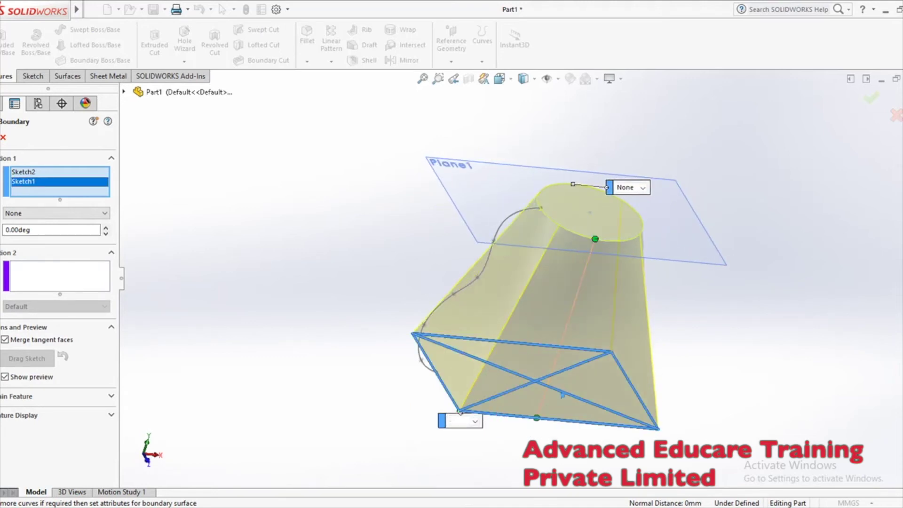
pyautogui.moveTo(538, 429); pyautogui.dragTo(522, 410, button='middle')
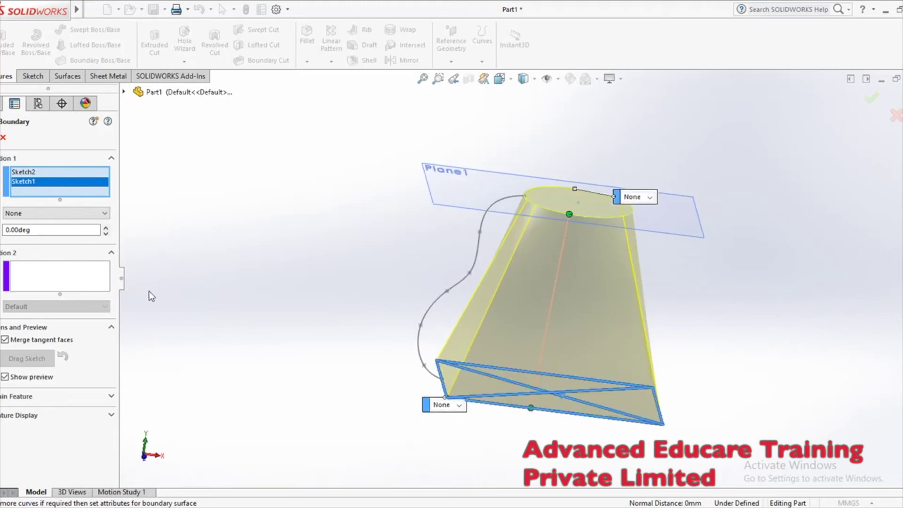
# - Add the spline as the Direction 2 curve and complete the boundary boss
pyautogui.click(58, 282)
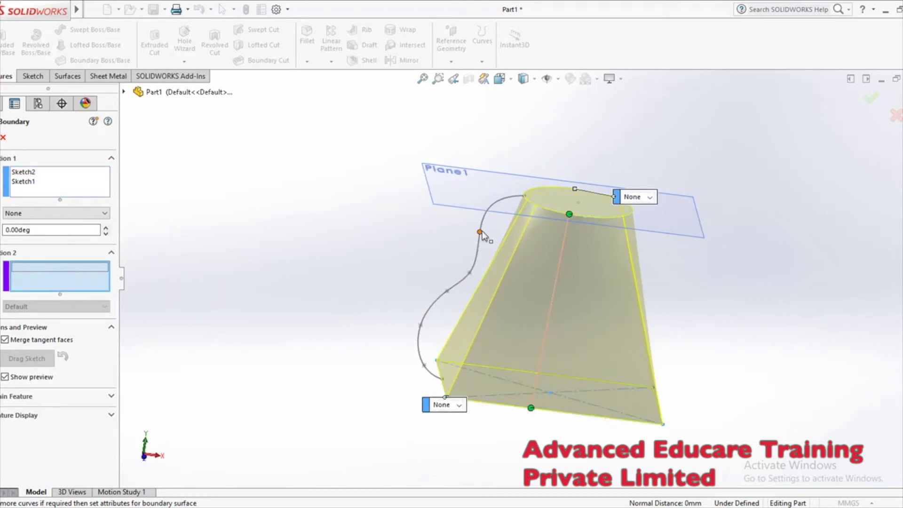
pyautogui.click(481, 252)
pyautogui.moveTo(465, 270)
pyautogui.mouseDown(button='middle')
pyautogui.moveTo(377, 229)
pyautogui.moveTo(315, 371)
pyautogui.moveTo(324, 363)
pyautogui.mouseUp(button='middle')
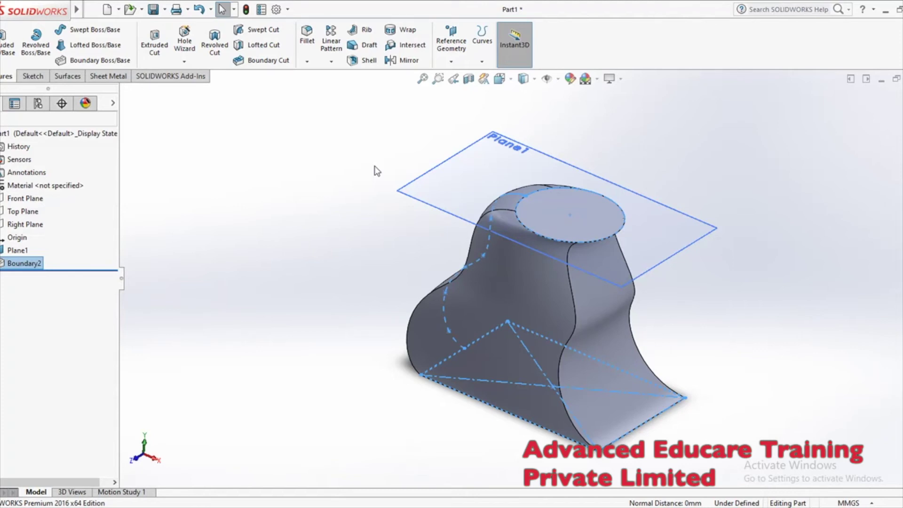
pyautogui.click(303, 133)
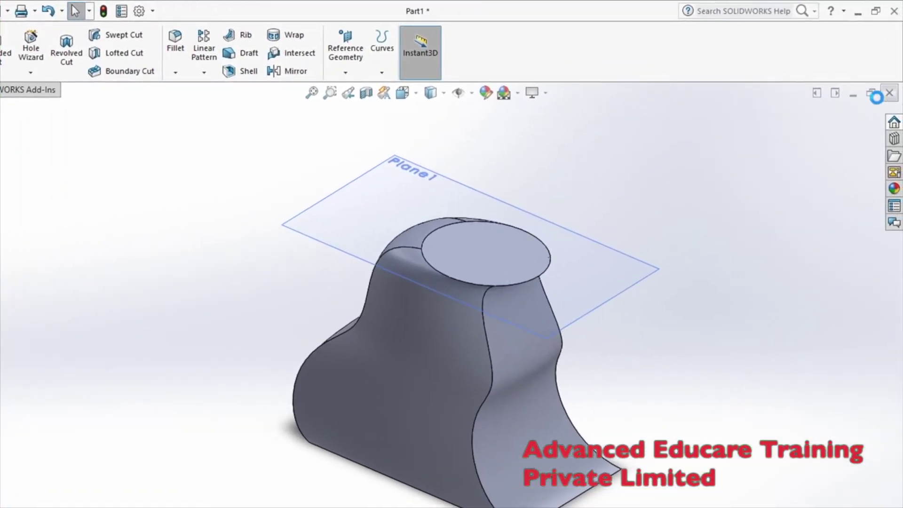
# - Close the current part, create a new part document, and open a sketch on the Top Plane
pyautogui.click(332, 324)
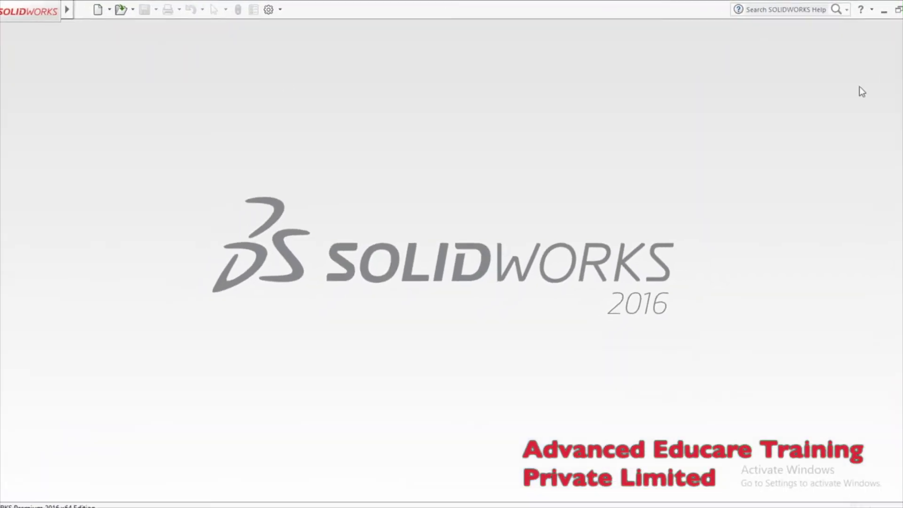
pyautogui.click(108, 10)
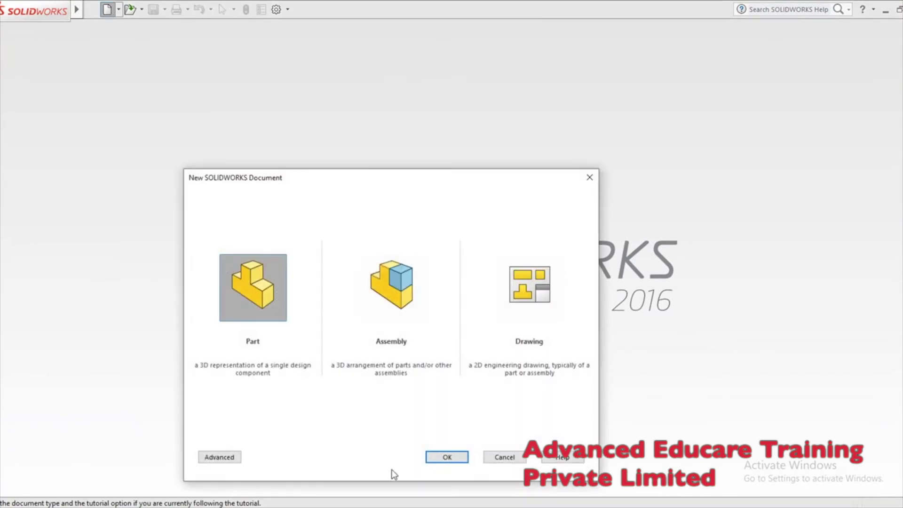
pyautogui.click(430, 461)
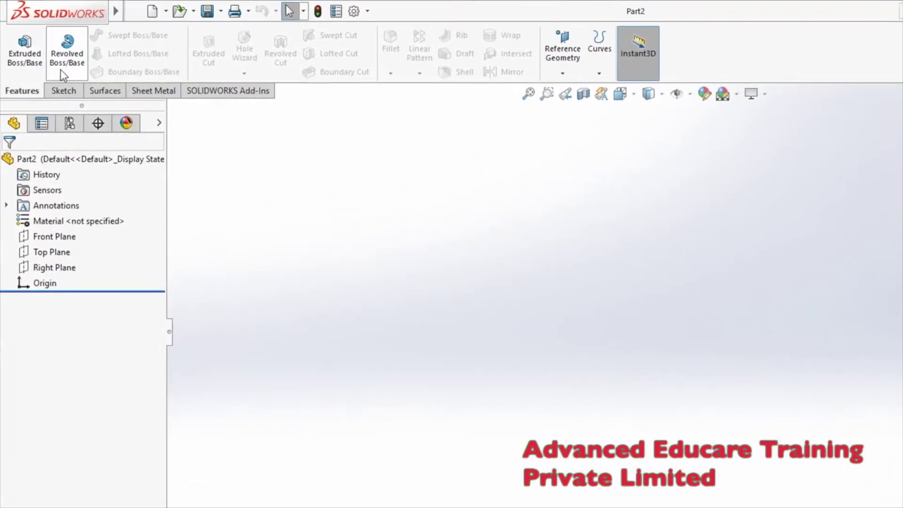
pyautogui.click(56, 253)
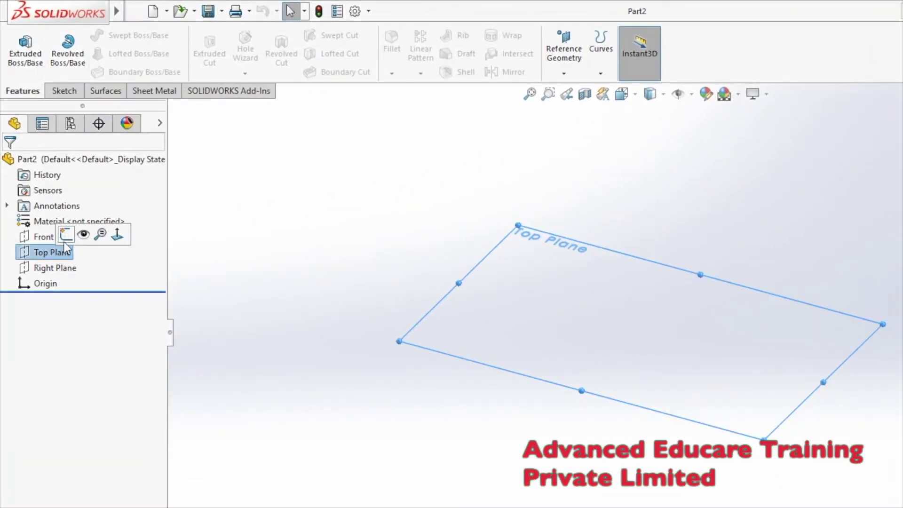
pyautogui.click(65, 240)
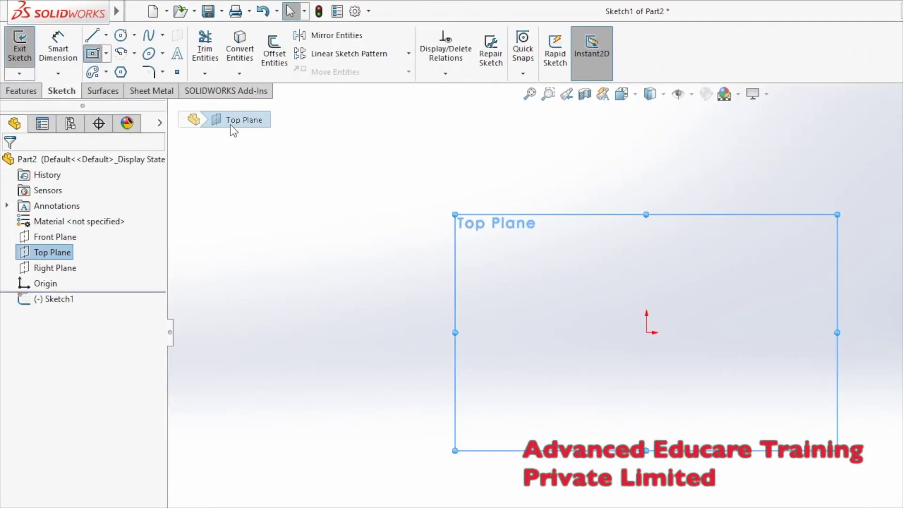
# - Sketch an origin-centred rectangle about 187 mm by 98 mm and extrude it 94 mm into a block
pyautogui.click(646, 332)
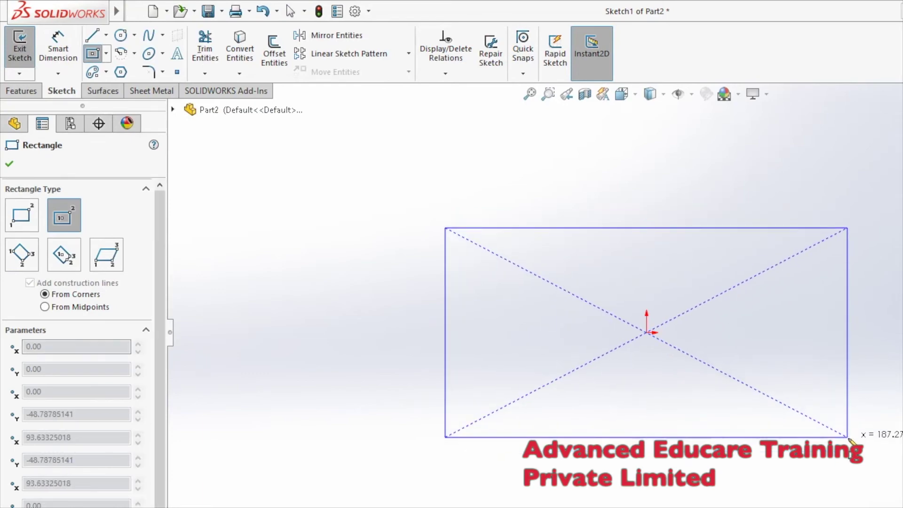
pyautogui.click(848, 437)
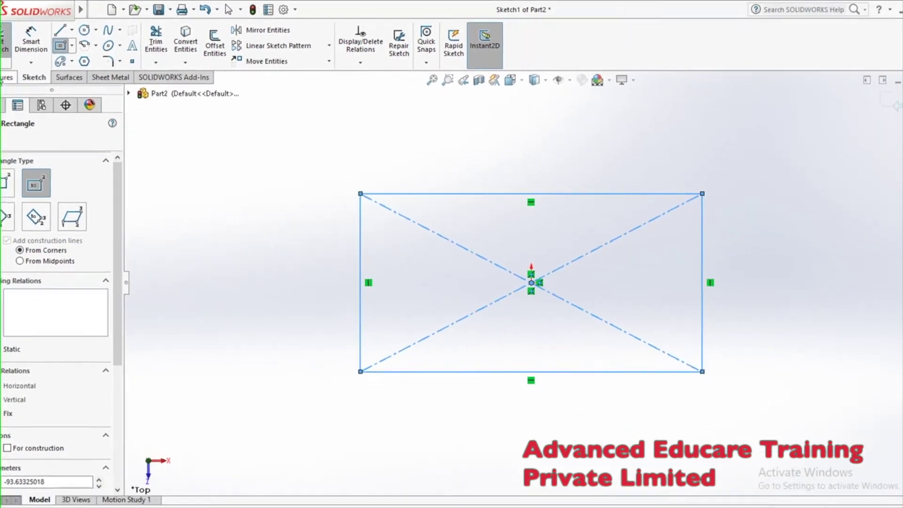
pyautogui.click(2, 80)
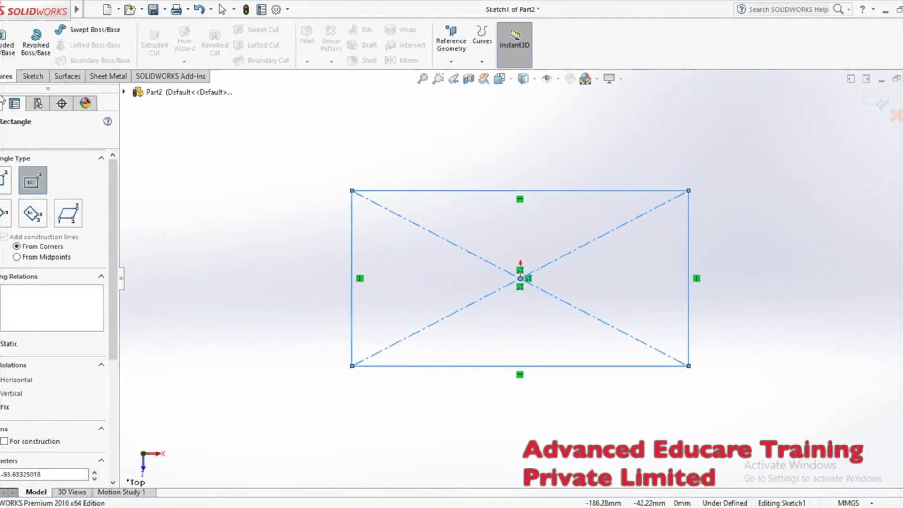
pyautogui.click(5, 47)
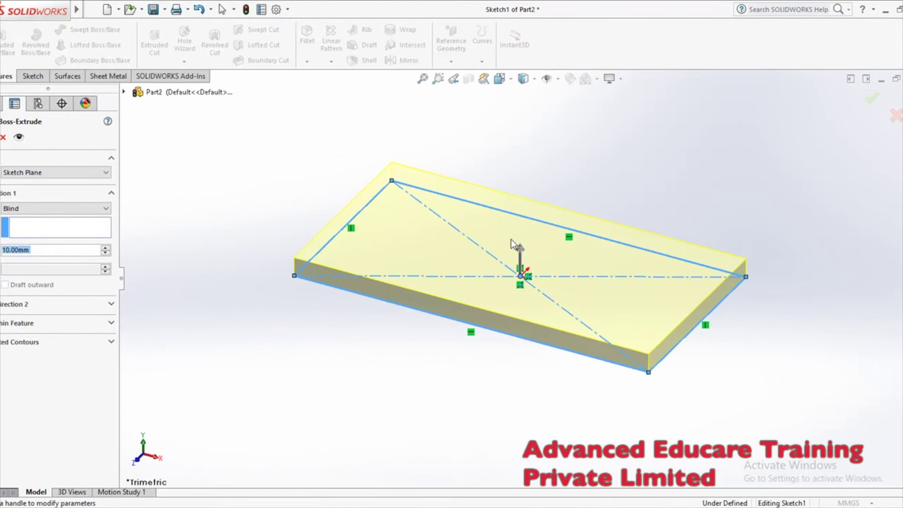
pyautogui.moveTo(521, 242); pyautogui.dragTo(520, 92)
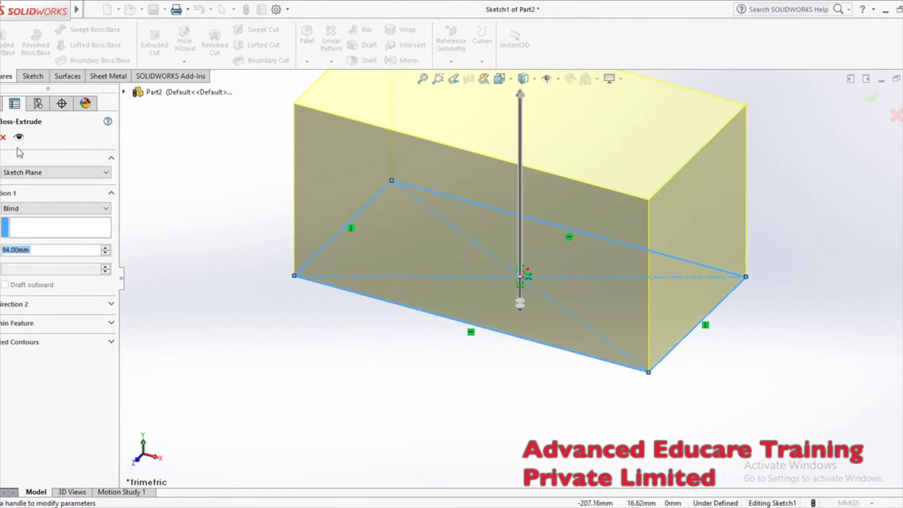
pyautogui.press('Return')
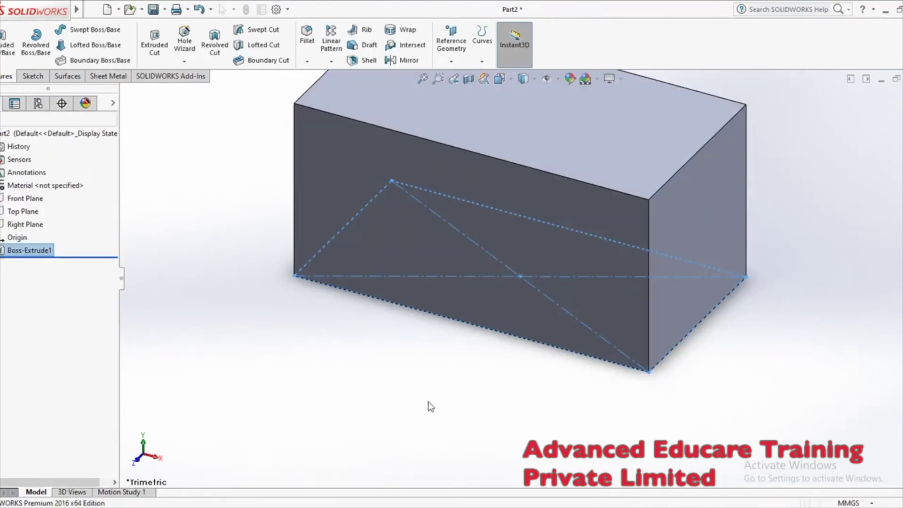
pyautogui.moveTo(427, 401); pyautogui.dragTo(426, 475, button='middle')
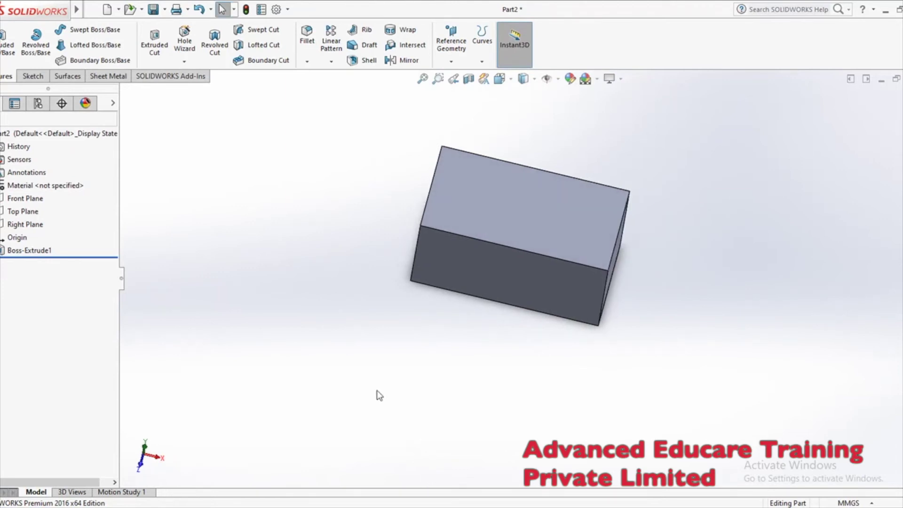
# - Start an Extruded Cut on the block's top face and sketch a small centre rectangle at the origin
pyautogui.click(247, 10)
pyautogui.click(313, 360)
pyautogui.click(154, 43)
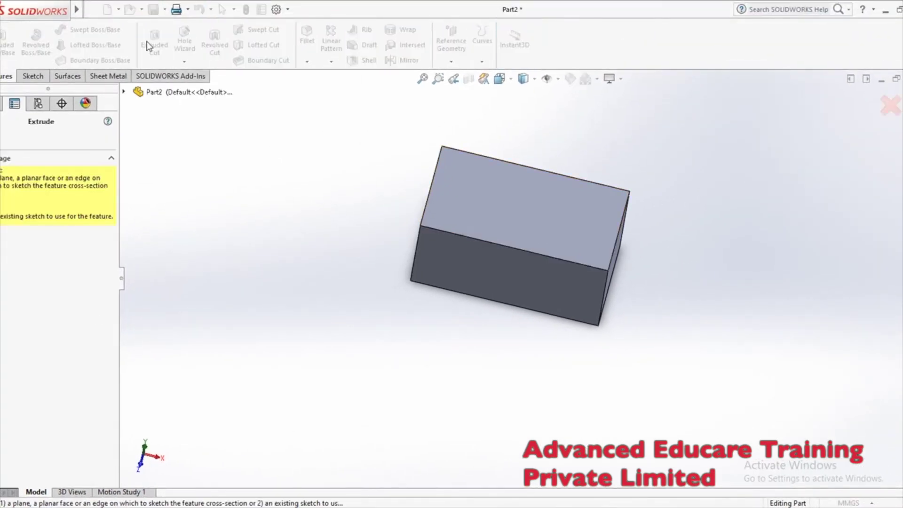
pyautogui.click(531, 210)
pyautogui.click(92, 9)
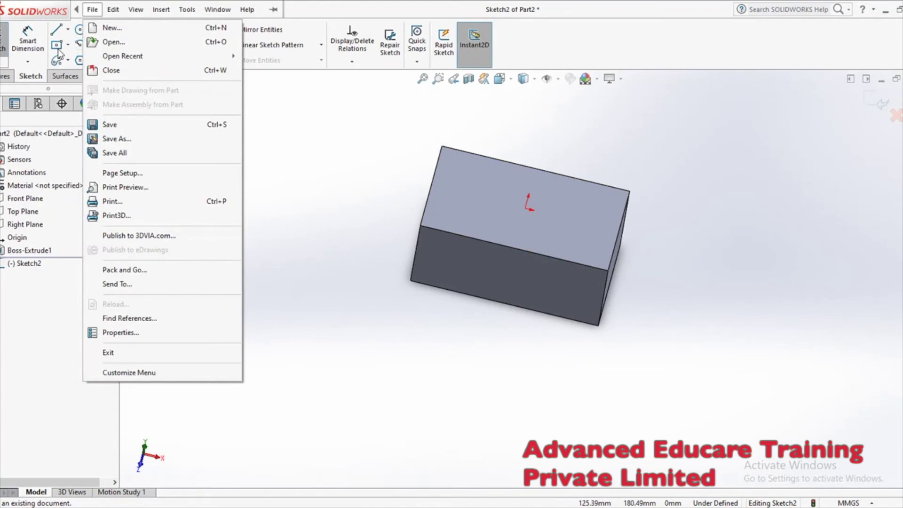
pyautogui.click(57, 46)
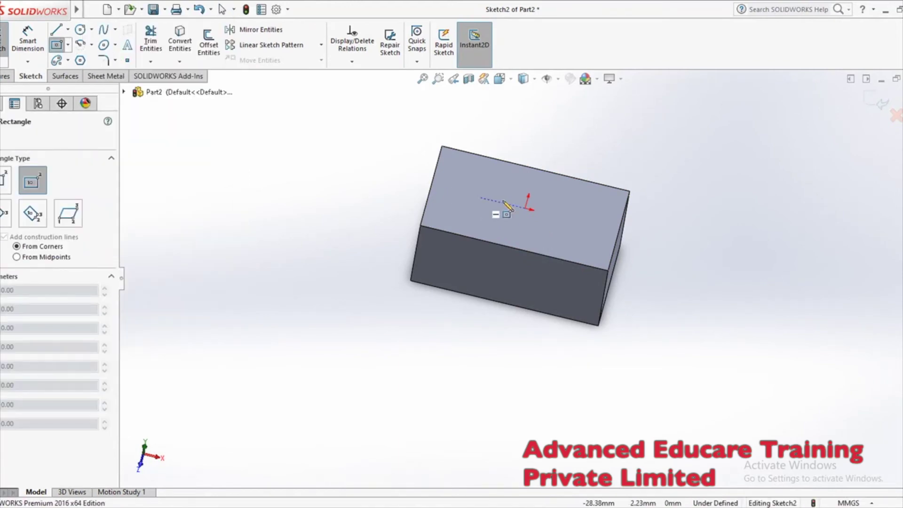
pyautogui.click(527, 208)
pyautogui.click(536, 227)
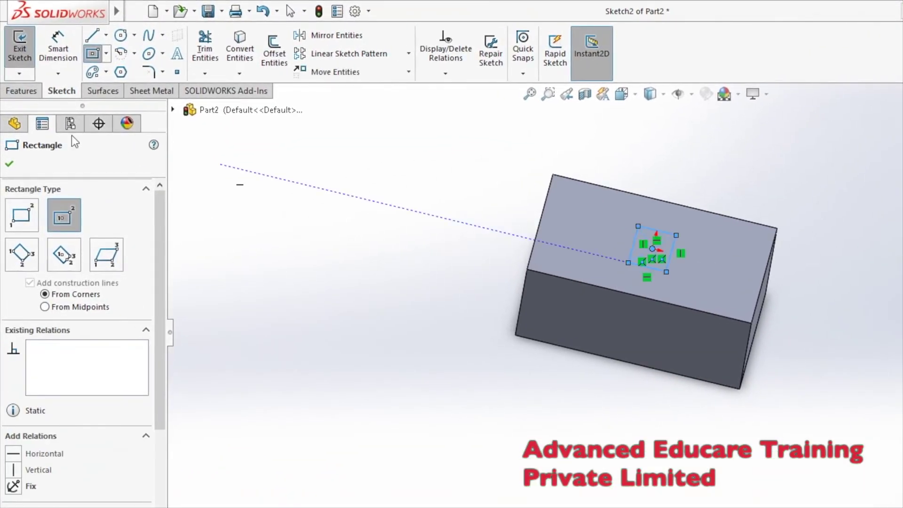
pyautogui.click(8, 164)
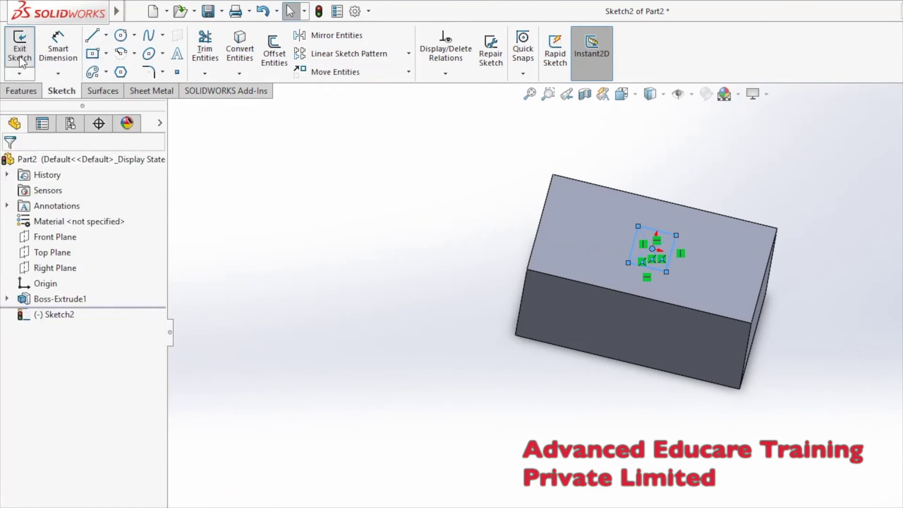
# - Cut the small rectangle through the block with a Blind depth of 94 mm
pyautogui.moveTo(710, 383); pyautogui.dragTo(548, 276, button='middle')
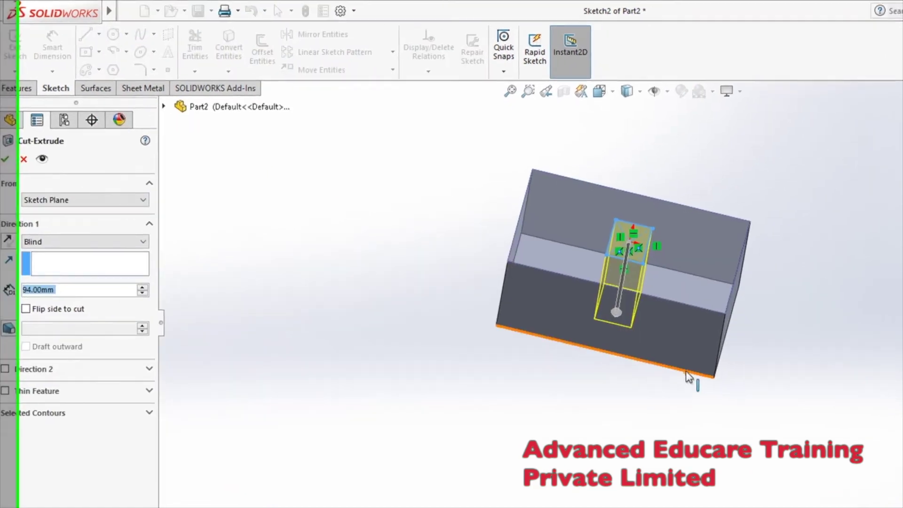
pyautogui.moveTo(437, 231)
pyautogui.mouseDown(button='middle')
pyautogui.moveTo(364, 273)
pyautogui.moveTo(425, 375)
pyautogui.moveTo(538, 385)
pyautogui.moveTo(552, 469)
pyautogui.mouseUp(button='middle')
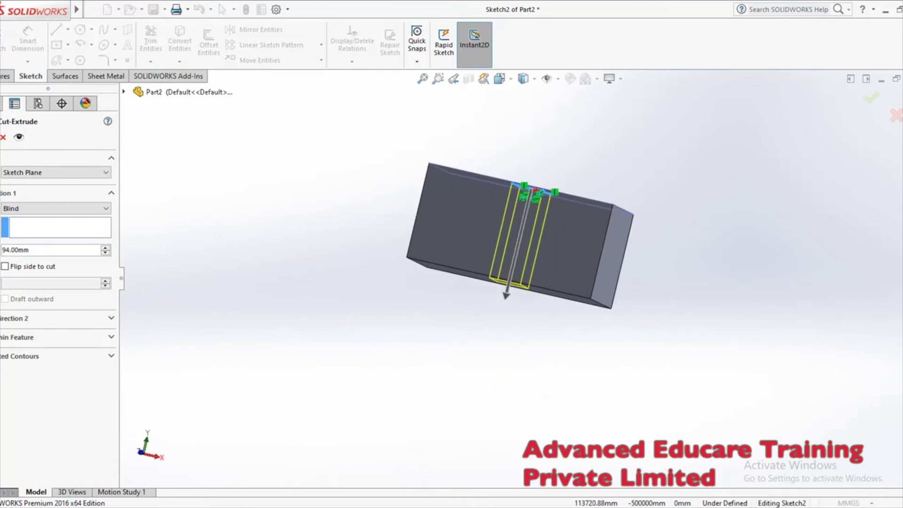
pyautogui.click(5, 76)
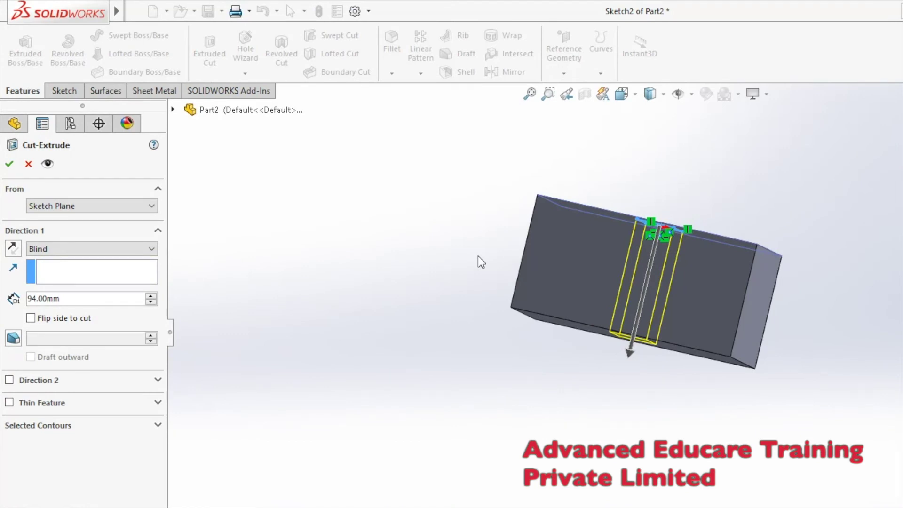
pyautogui.click(152, 249)
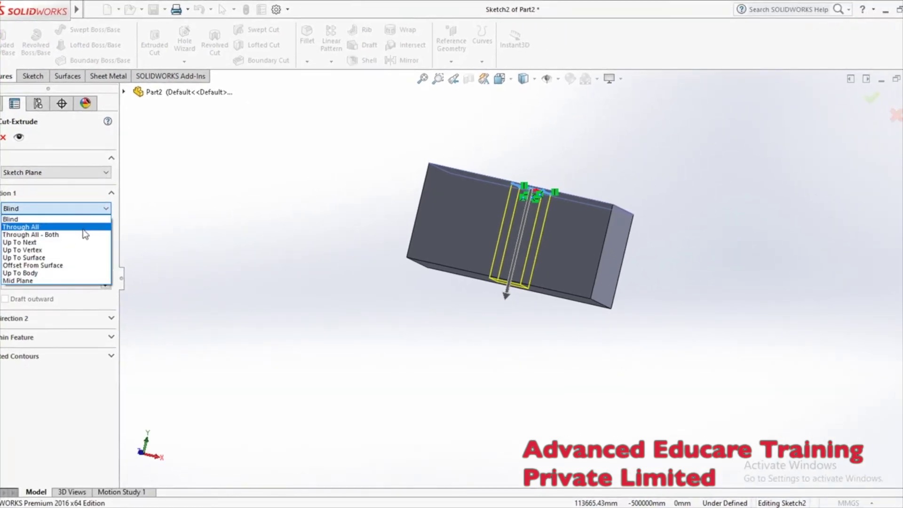
pyautogui.click(167, 257)
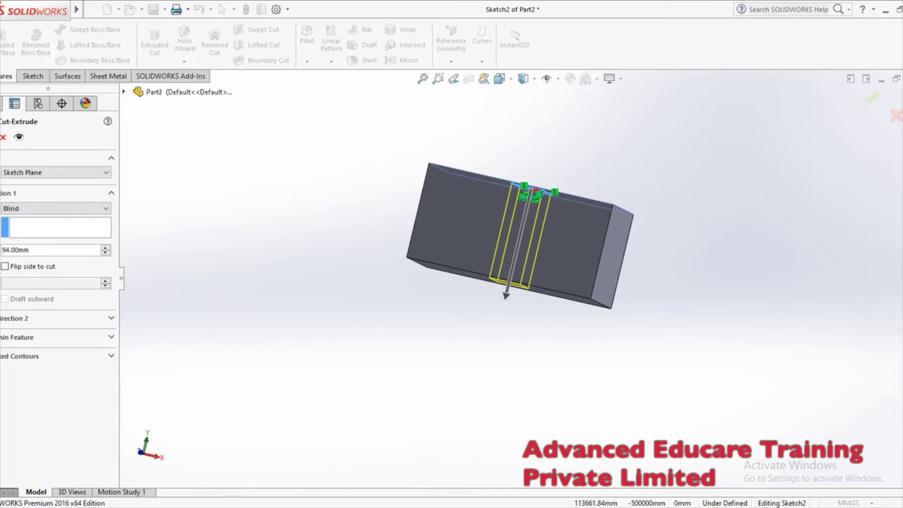
pyautogui.press('Return')
# - Undo the cut, the block and their rectangles, back to the empty Top Plane sketch
pyautogui.moveTo(266, 224); pyautogui.dragTo(298, 348, button='middle')
pyautogui.hotkey('ctrl', 'z')
pyautogui.hotkey('ctrl', 'z')
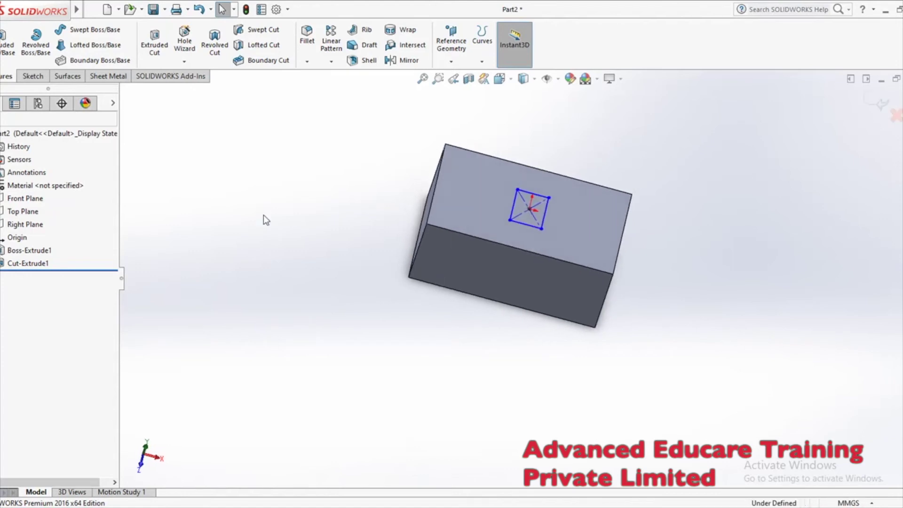
pyautogui.hotkey('ctrl', 'z')
pyautogui.hotkey('ctrl', 'z')
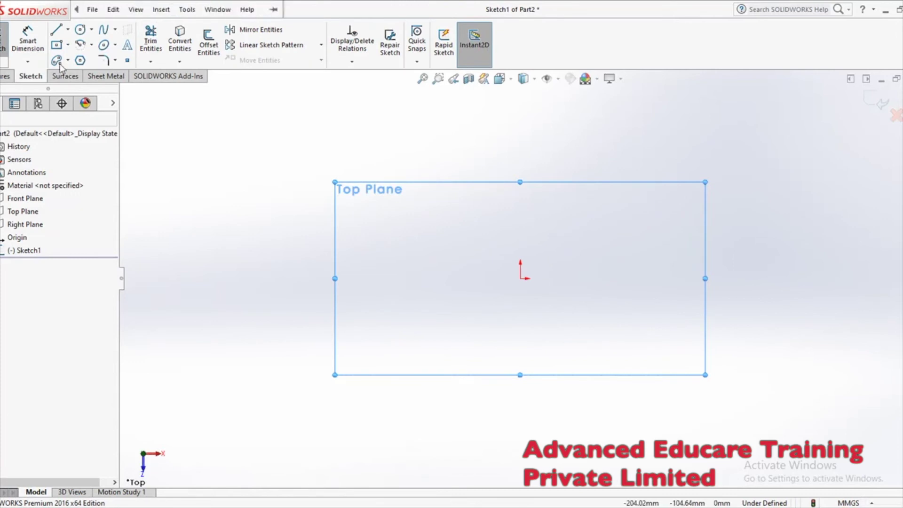
# - Begin an E-shaped line outline with a top edge about 133 mm long, a vertical spine and a longer bottom edge
pyautogui.click(57, 31)
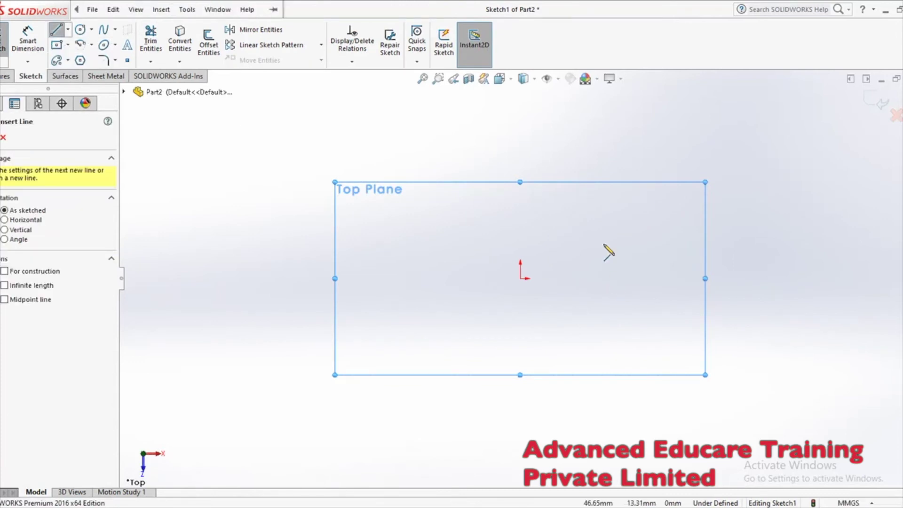
pyautogui.click(615, 197)
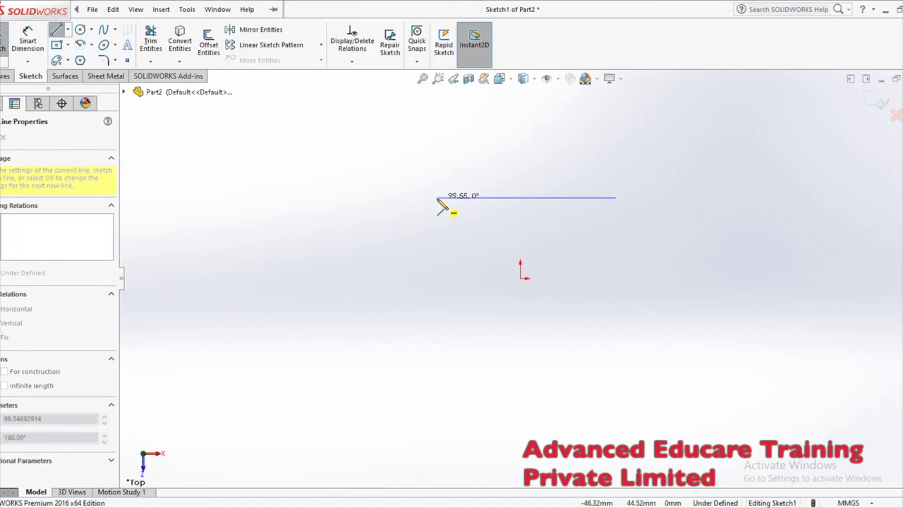
pyautogui.click(377, 198)
pyautogui.click(377, 471)
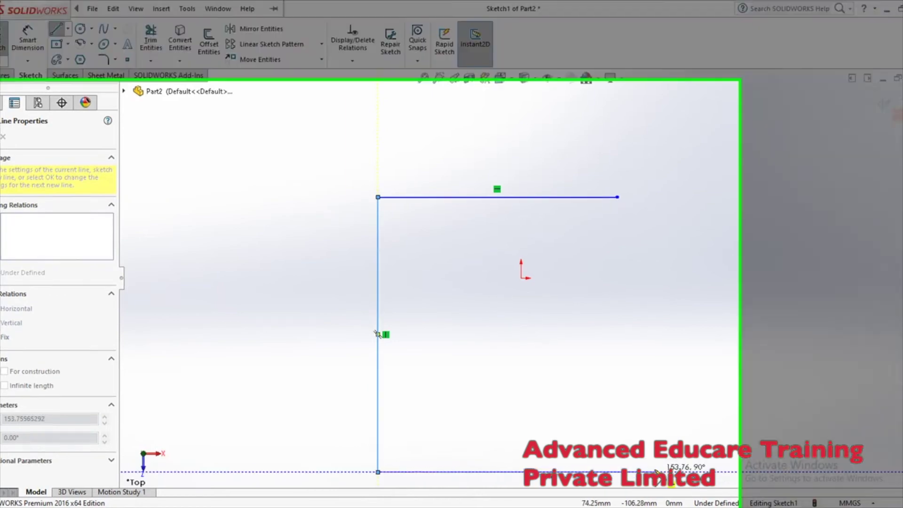
pyautogui.click(653, 472)
# - Continue the outline with horizontal and vertical lines forming the lower arm, the shorter middle arm and the gaps between arms
pyautogui.click(653, 417)
pyautogui.click(574, 398)
pyautogui.click(574, 331)
pyautogui.click(755, 331)
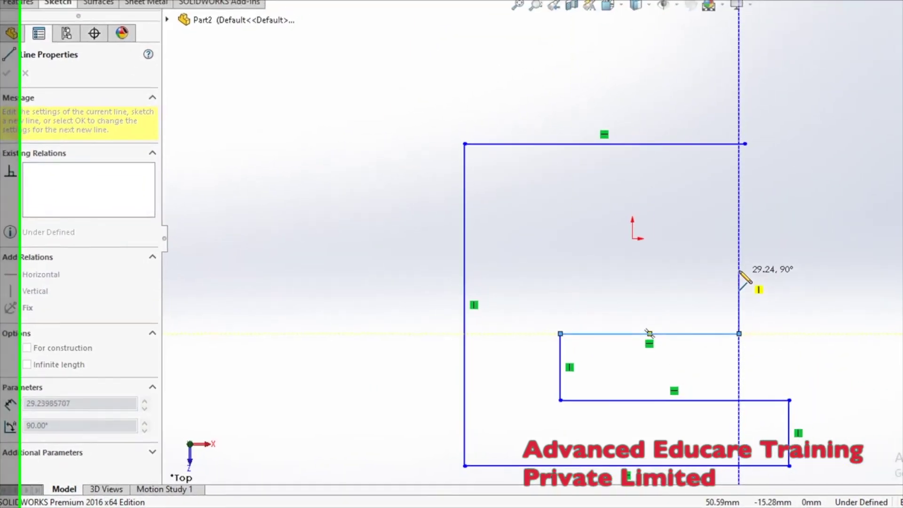
pyautogui.click(747, 265)
pyautogui.click(567, 265)
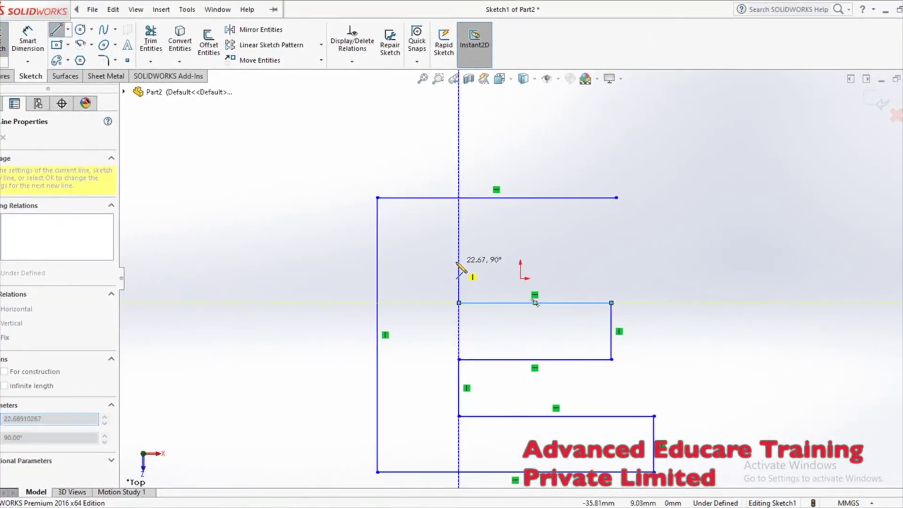
pyautogui.click(458, 247)
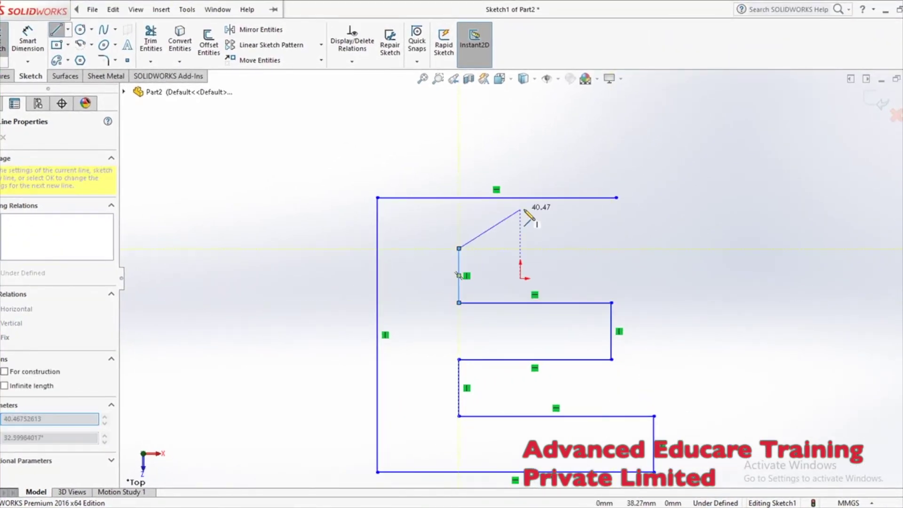
# - Close the E outline with a sloping line about 92 mm long to the top edge's start point, and end the line chain
pyautogui.click(615, 198)
pyautogui.rightClick(615, 199)
pyautogui.click(630, 203)
pyautogui.press('f')
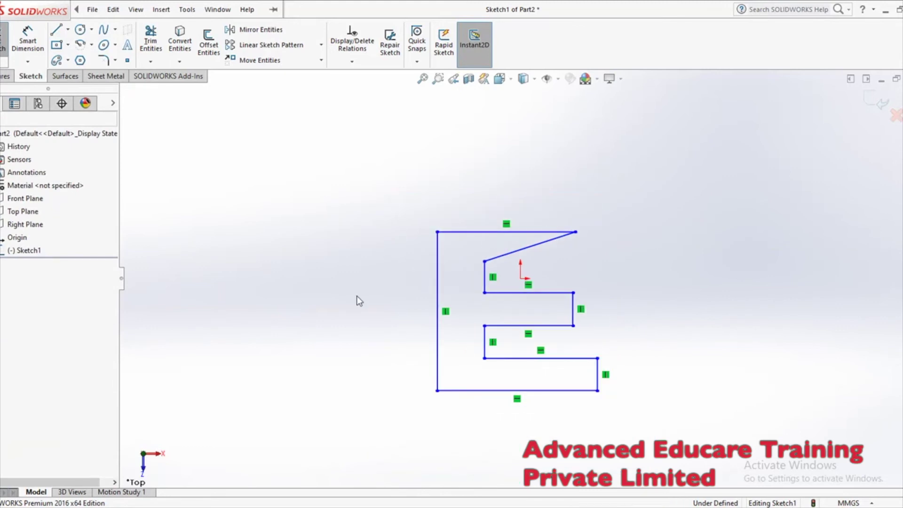
pyautogui.hotkey('alt', 'v')
pyautogui.click(202, 259)
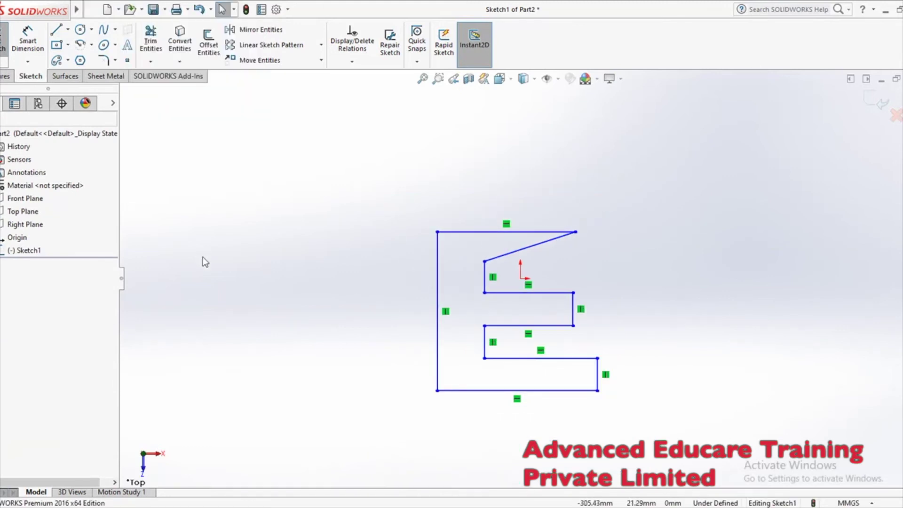
# - Extrude the E-shaped profile 50 mm as a Blind boss
pyautogui.click(3, 75)
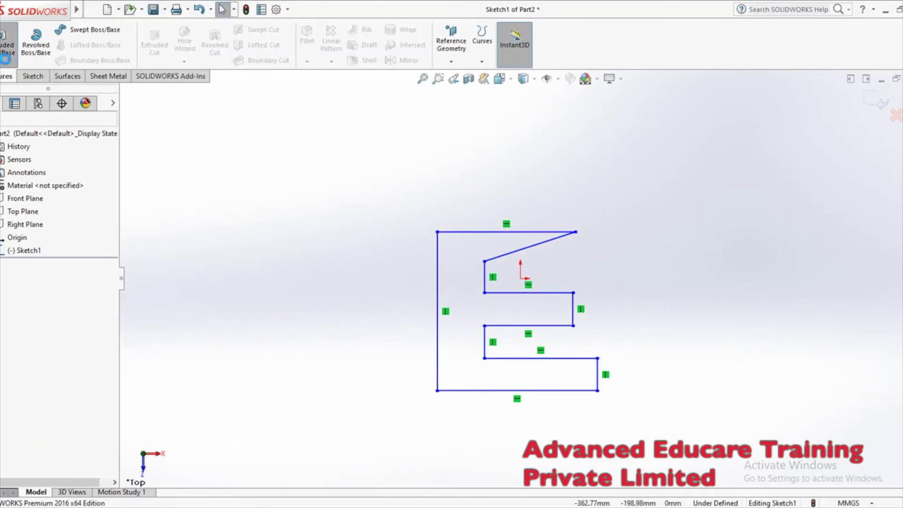
pyautogui.click(7, 43)
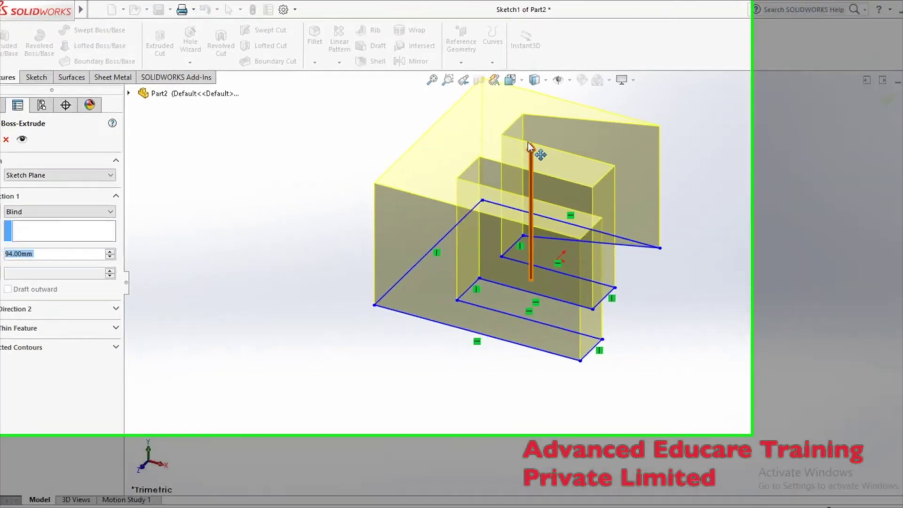
pyautogui.moveTo(519, 141); pyautogui.dragTo(523, 157)
pyautogui.moveTo(621, 178)
pyautogui.mouseDown()
pyautogui.moveTo(619, 245)
pyautogui.moveTo(648, 256)
pyautogui.mouseUp()
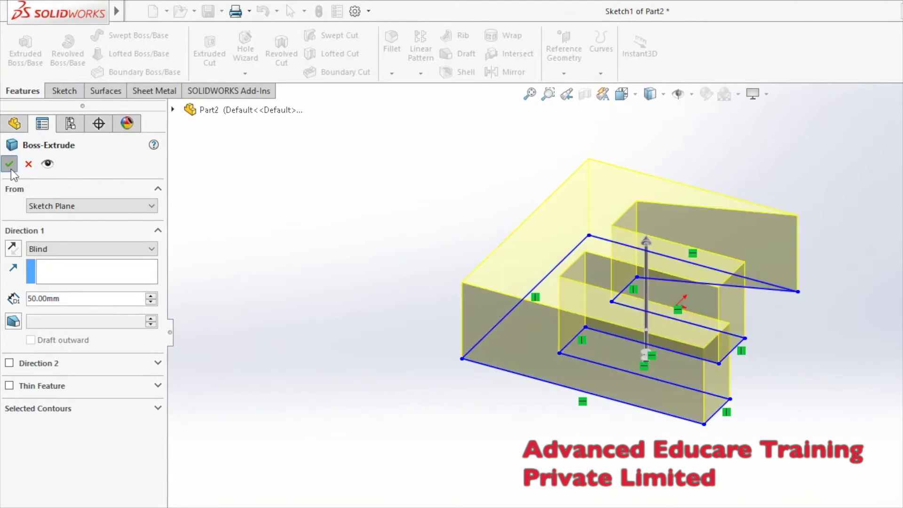
pyautogui.press('Return')
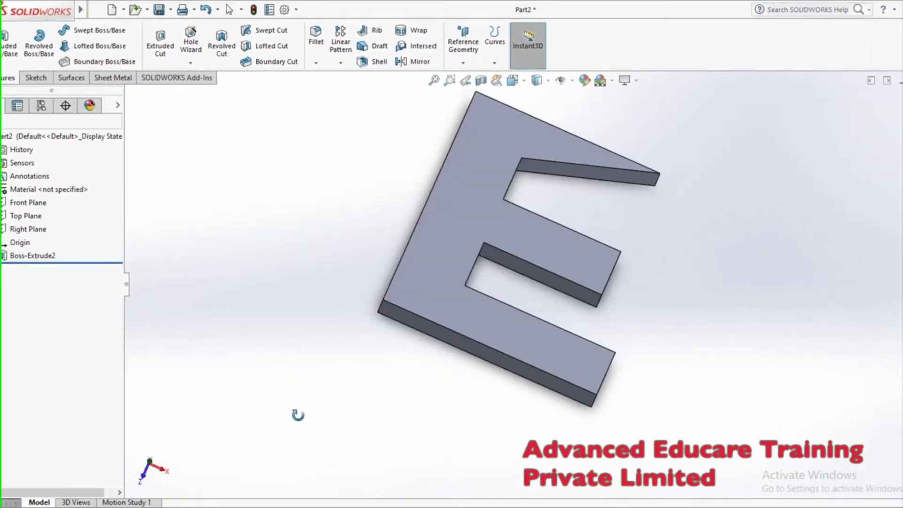
# - Sketch a circle with a radius of about 14.5 mm on the top face of the E's sloping upper arm
pyautogui.moveTo(248, 501); pyautogui.dragTo(258, 482, button='middle')
pyautogui.click(538, 166)
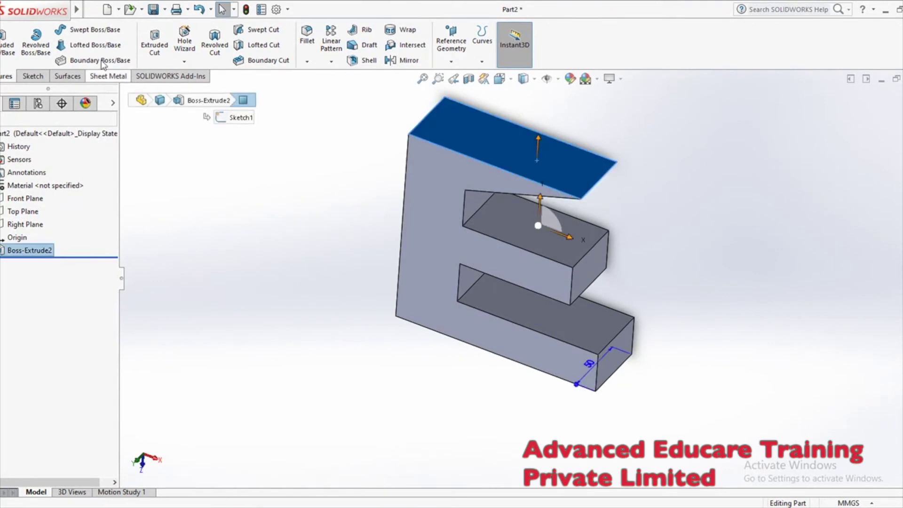
pyautogui.click(30, 77)
pyautogui.click(80, 30)
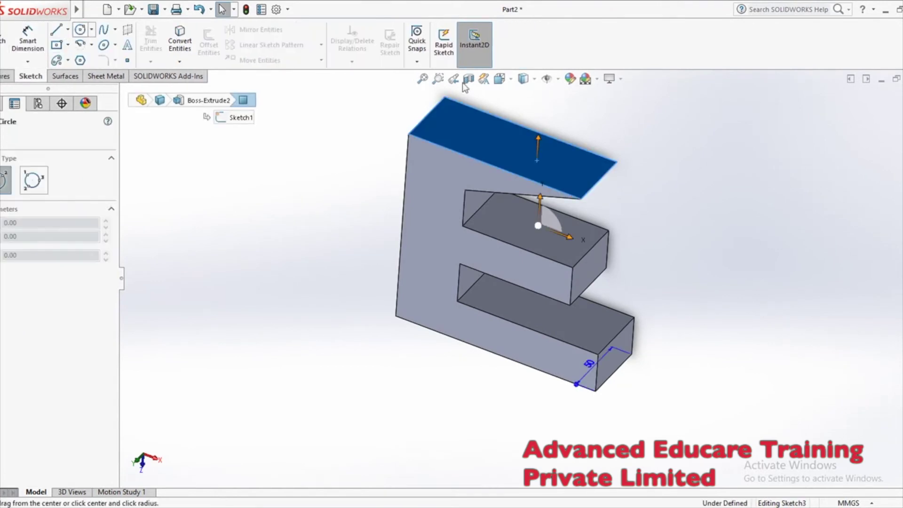
pyautogui.click(513, 145)
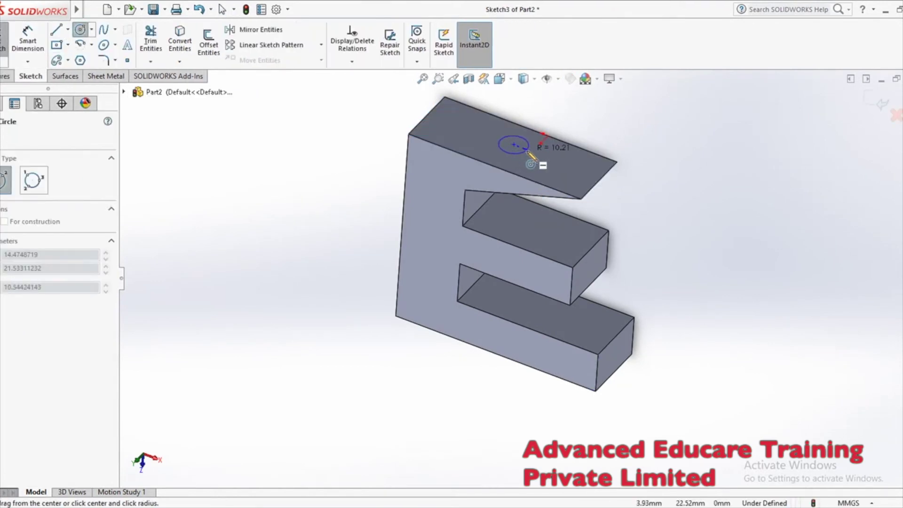
pyautogui.click(529, 152)
pyautogui.moveTo(548, 166); pyautogui.dragTo(473, 164, button='middle')
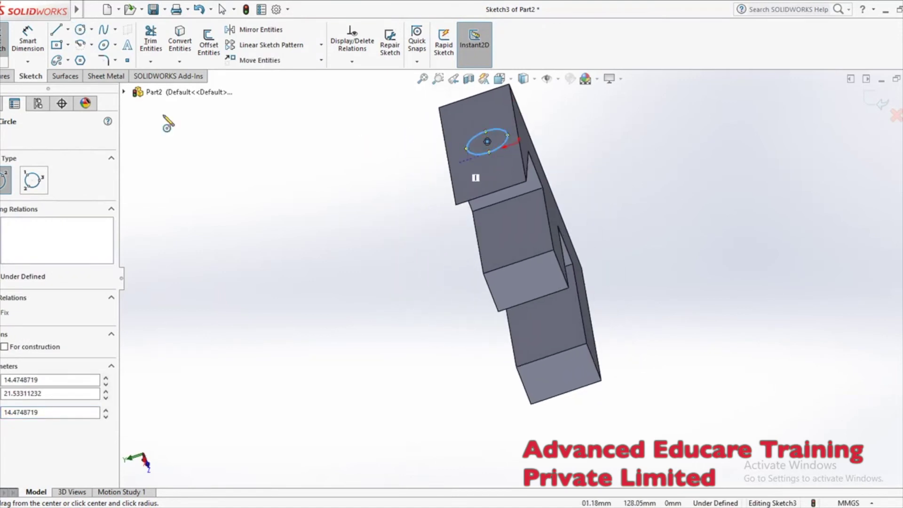
pyautogui.press('Escape')
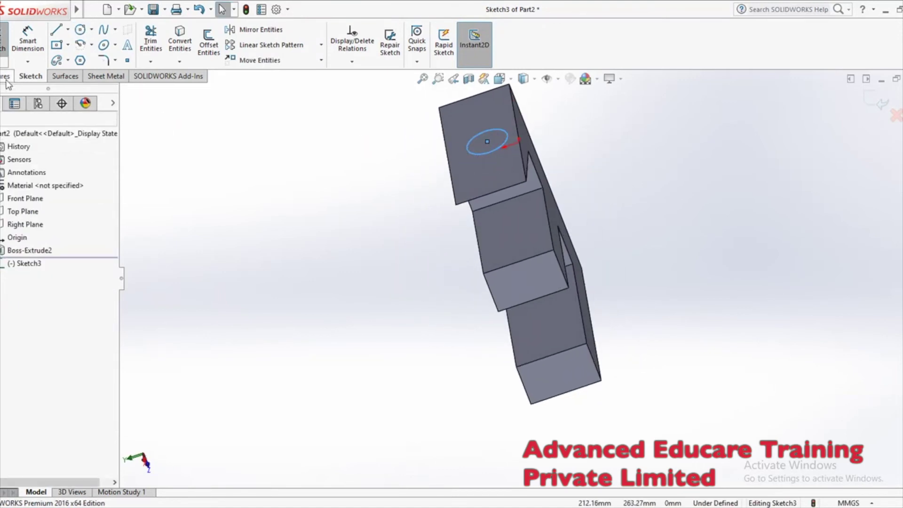
# - Cut the circle downward through the E with a Blind extruded cut 73 mm deep
pyautogui.click(7, 80)
pyautogui.click(155, 43)
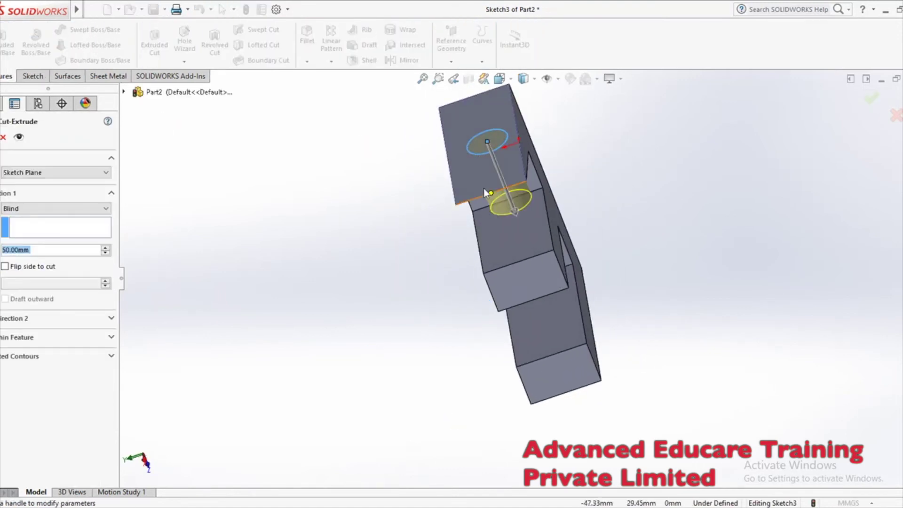
pyautogui.moveTo(425, 377); pyautogui.dragTo(489, 323, button='middle')
pyautogui.moveTo(162, 239); pyautogui.dragTo(183, 202, button='middle')
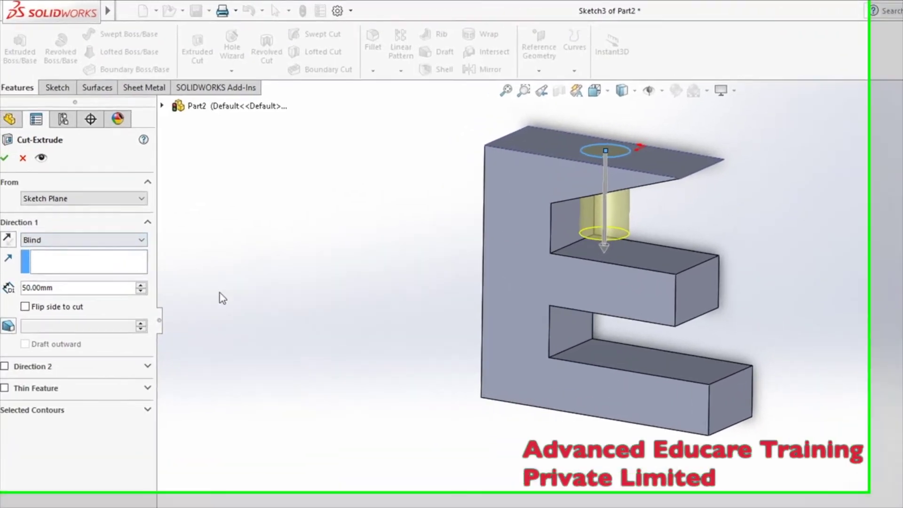
pyautogui.moveTo(630, 261); pyautogui.dragTo(630, 283)
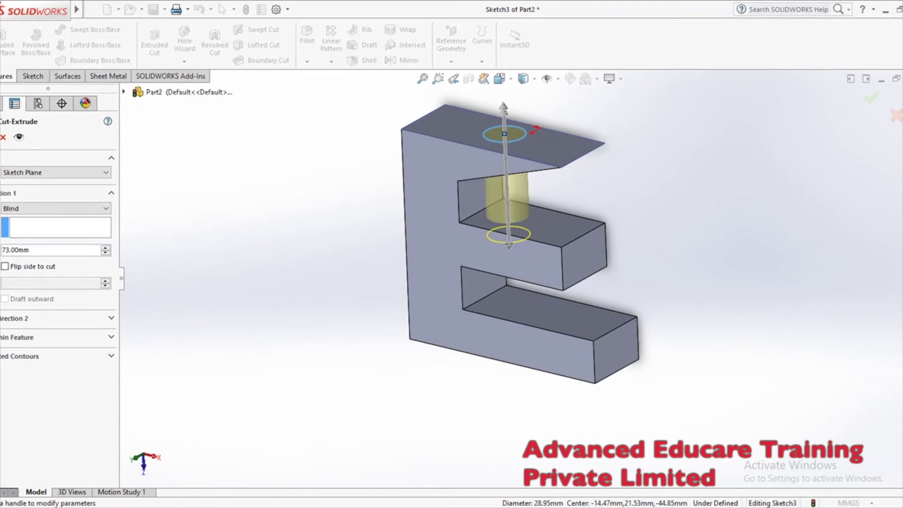
pyautogui.press('Return')
pyautogui.moveTo(297, 301)
pyautogui.mouseDown(button='middle')
pyautogui.moveTo(278, 234)
pyautogui.moveTo(292, 296)
pyautogui.mouseUp(button='middle')
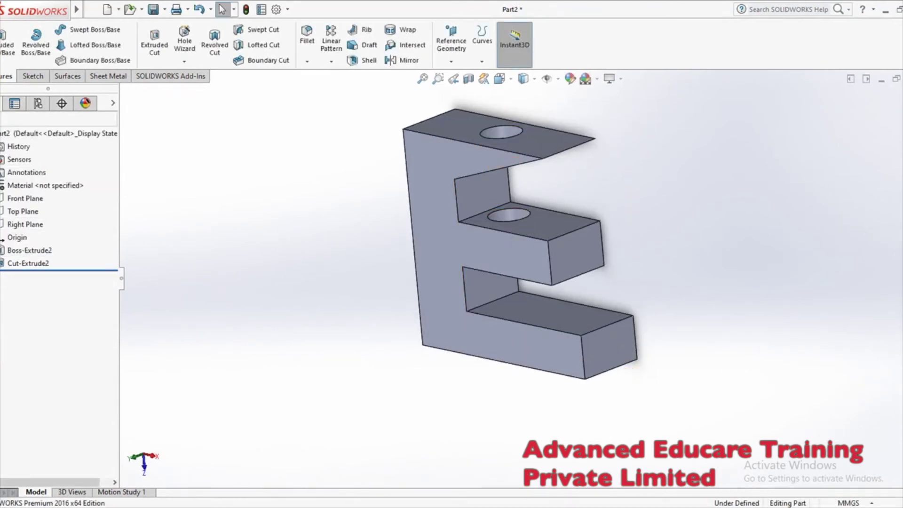
# - Edit the circular cut, trying Through All before setting Direction 1 to Through All - Both
pyautogui.rightClick(26, 263)
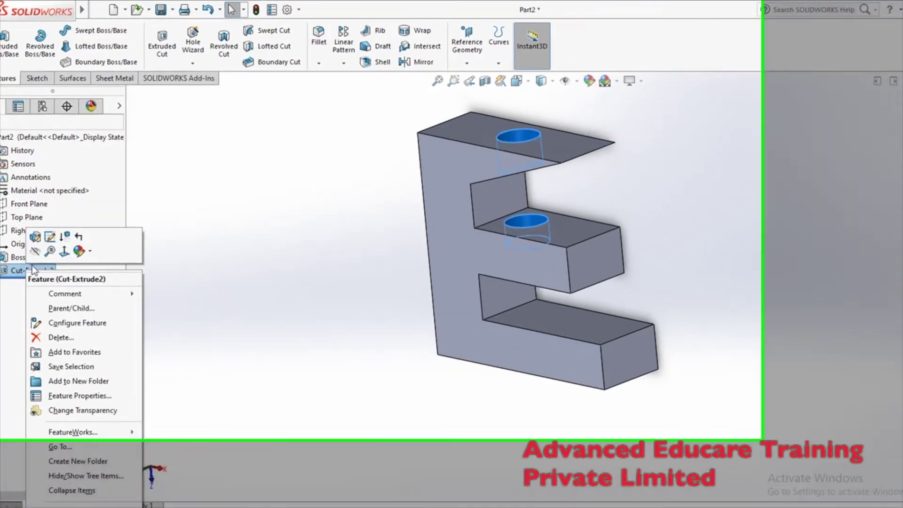
pyautogui.click(35, 234)
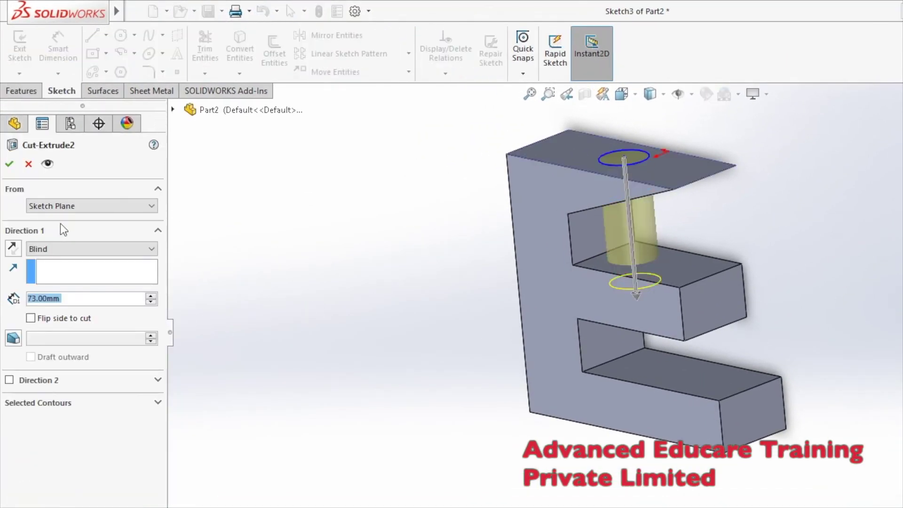
pyautogui.click(70, 248)
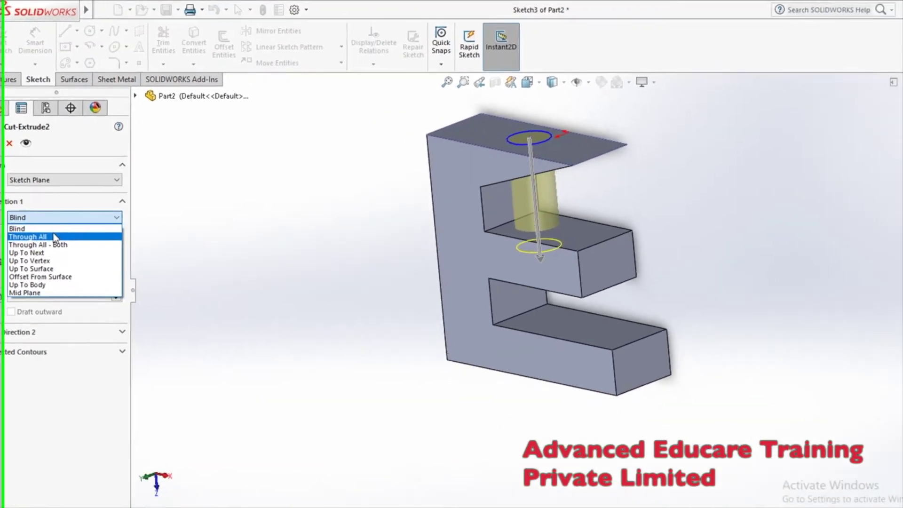
pyautogui.click(47, 268)
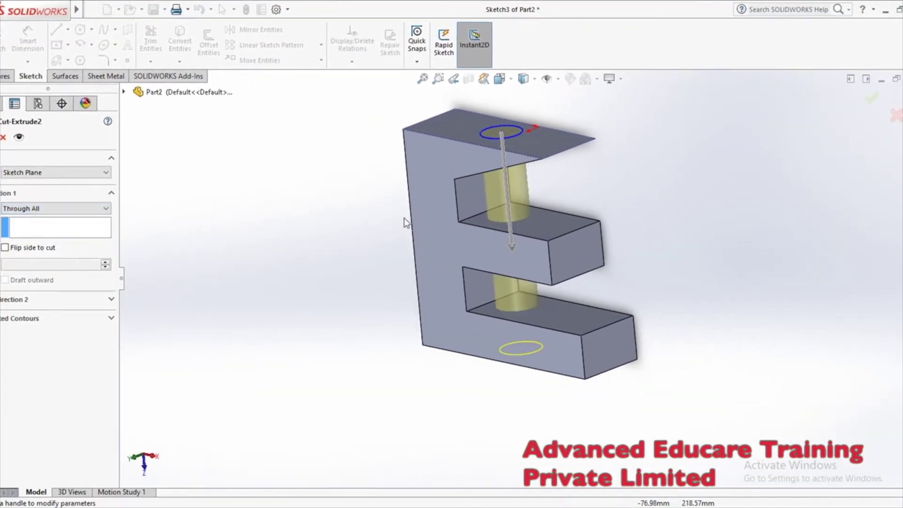
pyautogui.click(40, 209)
pyautogui.click(42, 240)
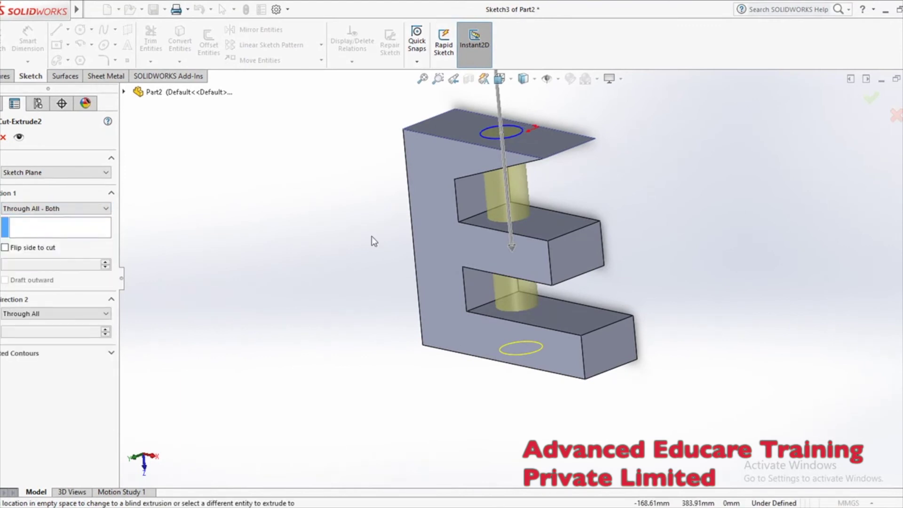
# - Set the cut's Direction 1 end condition to Up To Next and apply the feature edit
pyautogui.scroll(3, 513, 308)
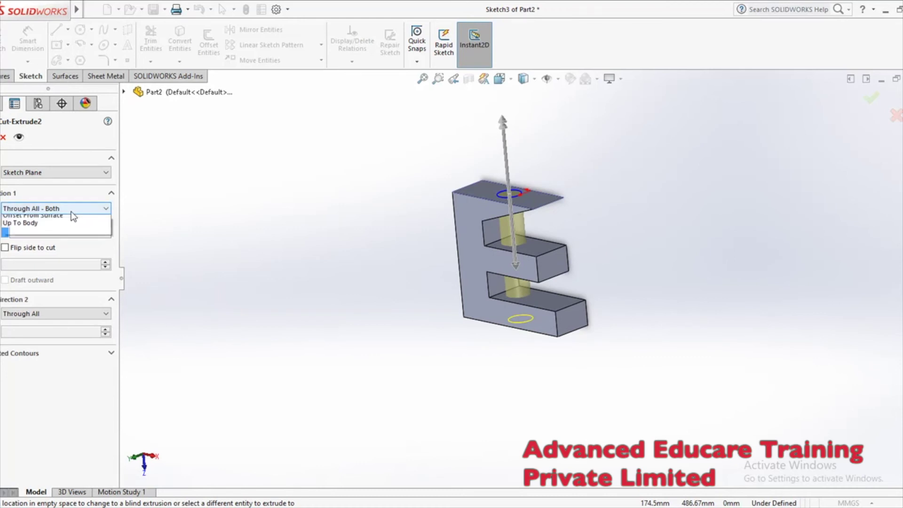
pyautogui.click(61, 242)
pyautogui.moveTo(374, 248); pyautogui.dragTo(379, 226, button='middle')
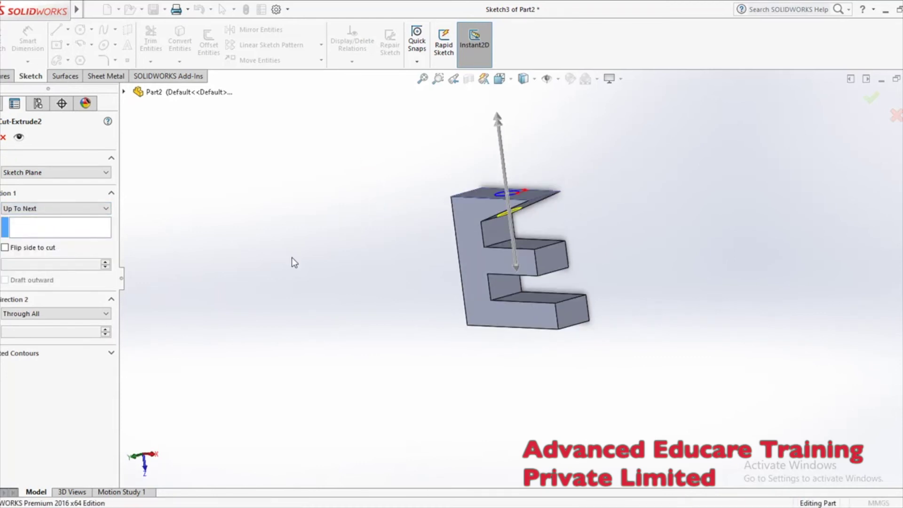
pyautogui.press('Return')
pyautogui.moveTo(292, 258); pyautogui.dragTo(276, 308, button='middle')
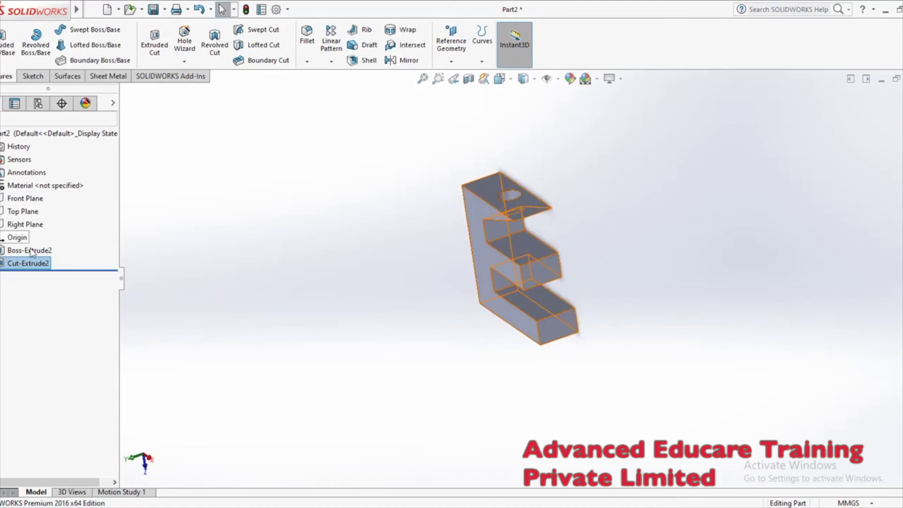
# - Reopen the circular cut for editing and set Direction 1 to Up To Surface, using the middle arm's underside face
pyautogui.rightClick(32, 261)
pyautogui.click(38, 232)
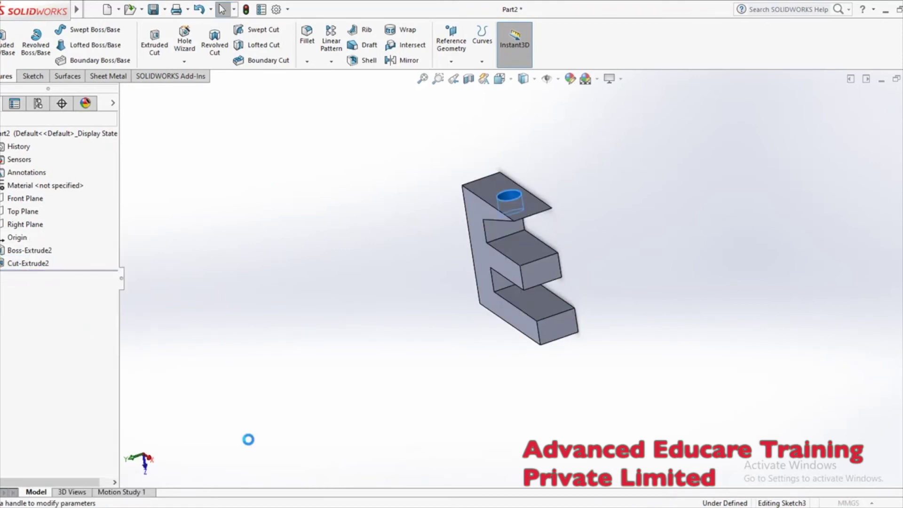
pyautogui.click(66, 208)
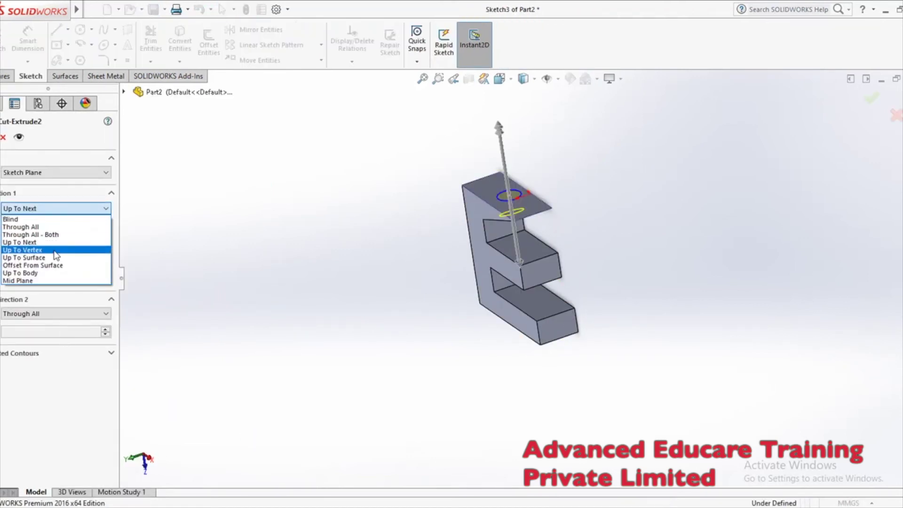
pyautogui.click(28, 250)
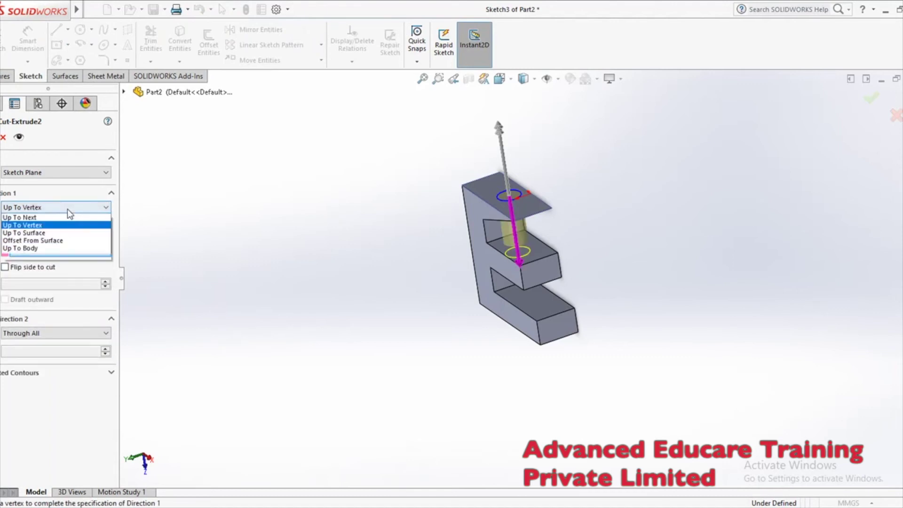
pyautogui.click(47, 253)
pyautogui.moveTo(187, 298)
pyautogui.mouseDown(button='middle')
pyautogui.moveTo(179, 265)
pyautogui.moveTo(184, 301)
pyautogui.mouseUp(button='middle')
pyautogui.click(527, 265)
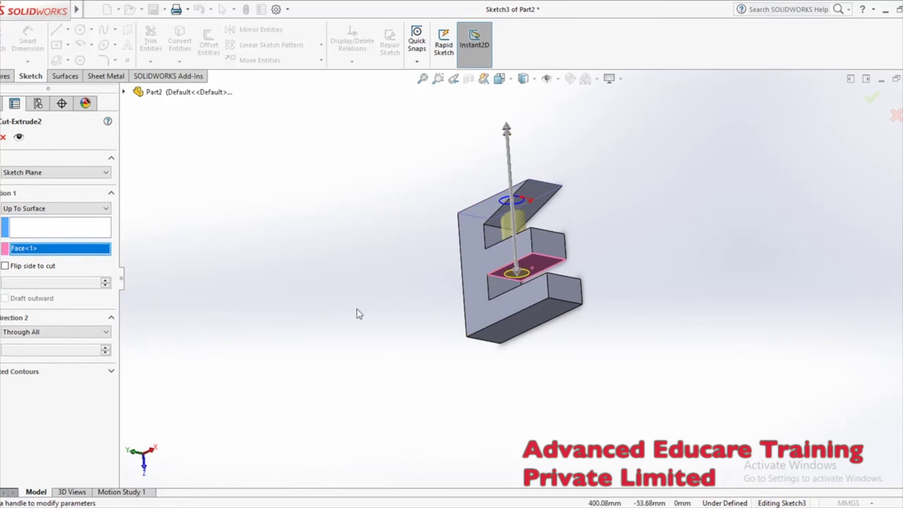
# - Change Direction 1 to Offset From Surface with a 13 mm offset from the middle arm's underside, and apply the cut
pyautogui.click(74, 212)
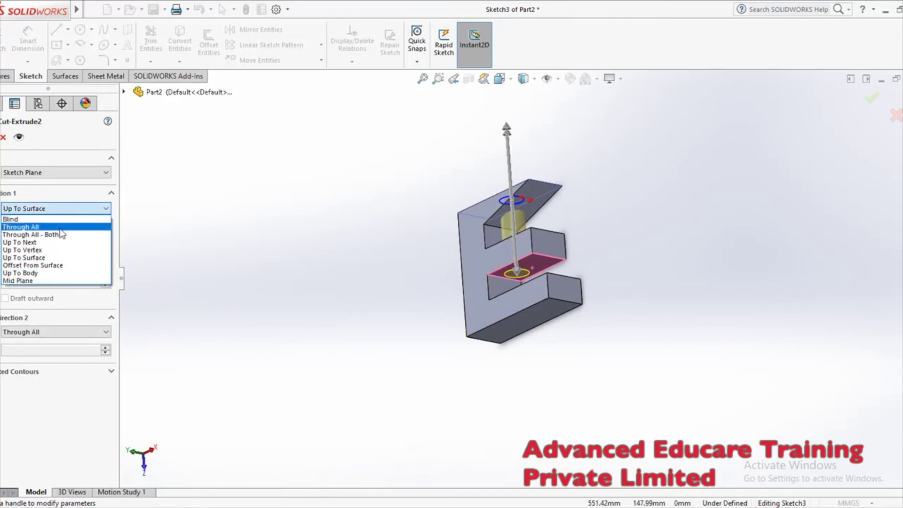
pyautogui.click(47, 266)
pyautogui.moveTo(312, 294); pyautogui.dragTo(329, 319, button='middle')
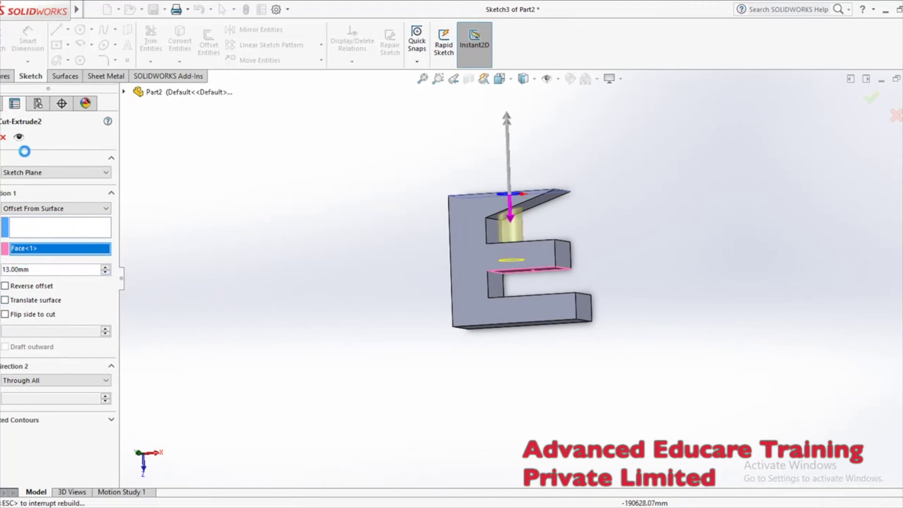
pyautogui.press('Return')
pyautogui.moveTo(324, 258); pyautogui.dragTo(517, 250, button='middle')
pyautogui.scroll(-8, 517, 249)
pyautogui.moveTo(524, 292); pyautogui.dragTo(484, 353, button='middle')
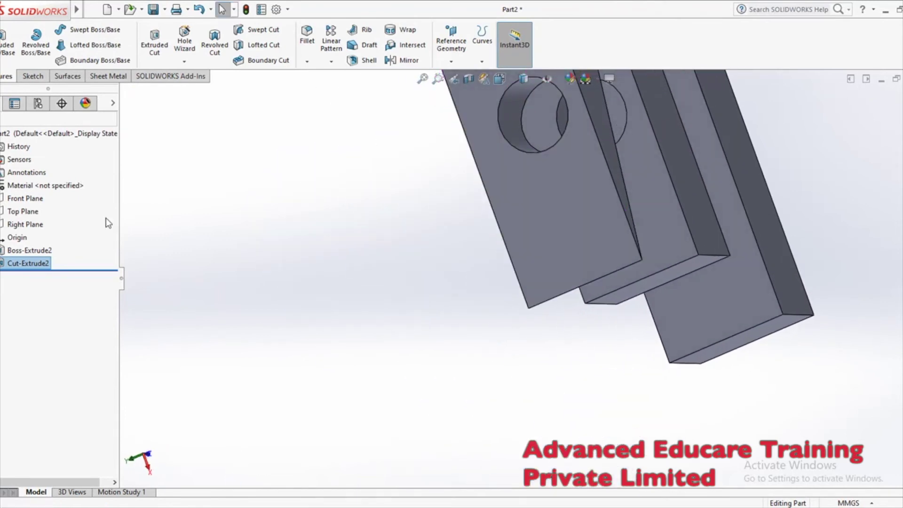
# - Edit the circular cut to add a 7-degree inward draft in Direction 1, and apply it
pyautogui.rightClick(35, 263)
pyautogui.click(57, 237)
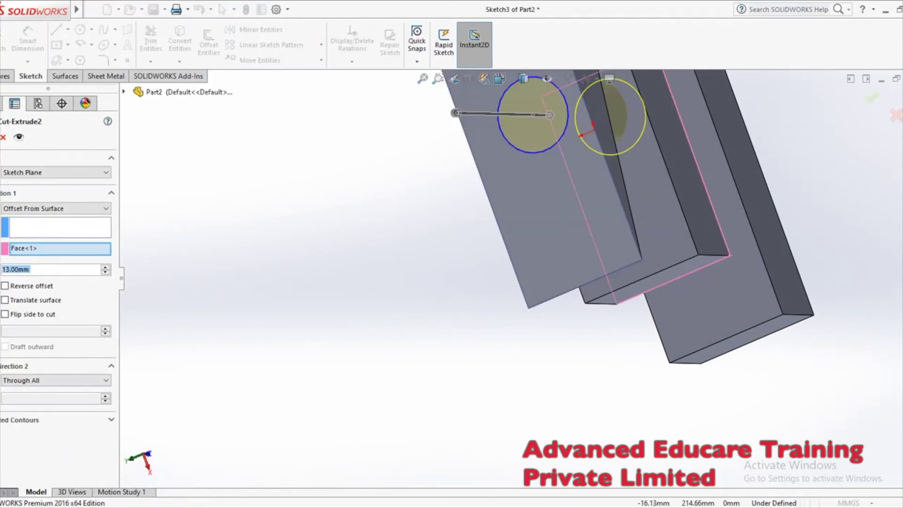
pyautogui.scroll(3, 540, 355)
pyautogui.moveTo(533, 410); pyautogui.dragTo(614, 272, button='middle')
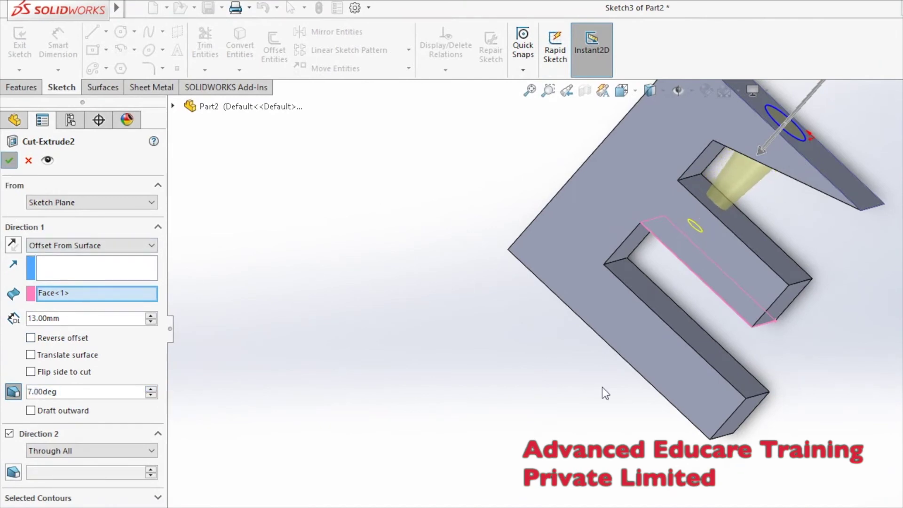
pyautogui.moveTo(602, 387); pyautogui.dragTo(415, 466, button='middle')
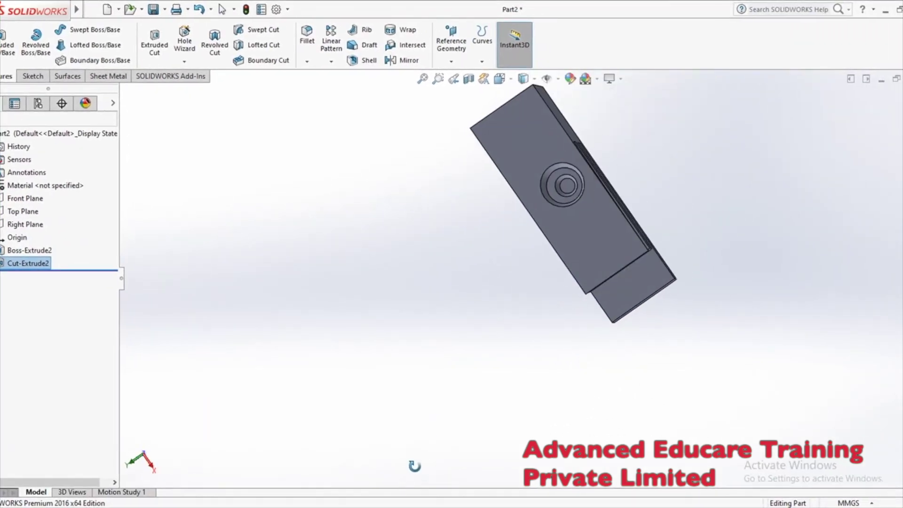
# - Reopen the cut for editing and set its start condition to Surface/Face/Plane, using the middle arm's upper face
pyautogui.rightClick(28, 263)
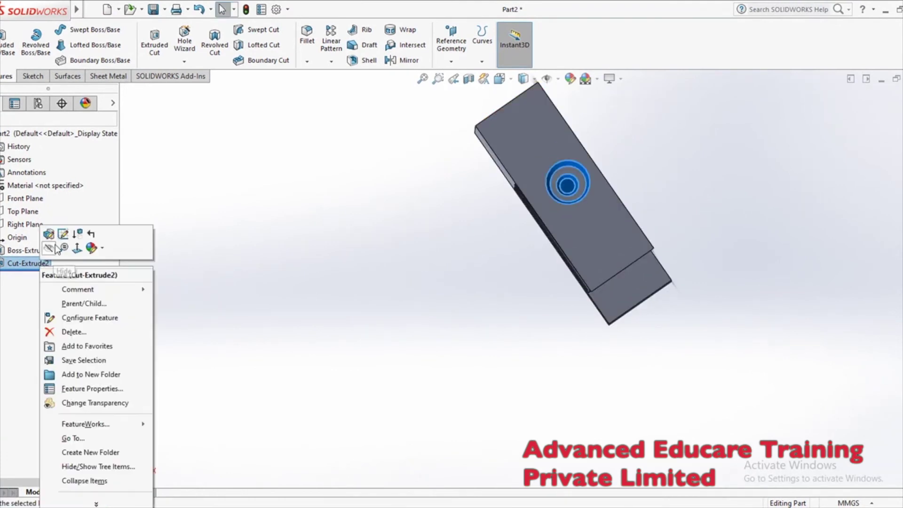
pyautogui.click(49, 233)
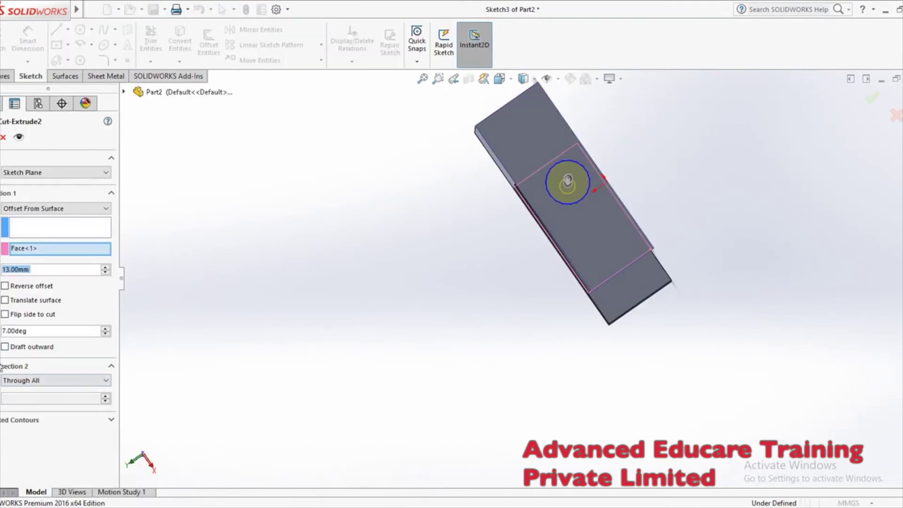
pyautogui.click(40, 381)
pyautogui.click(40, 381)
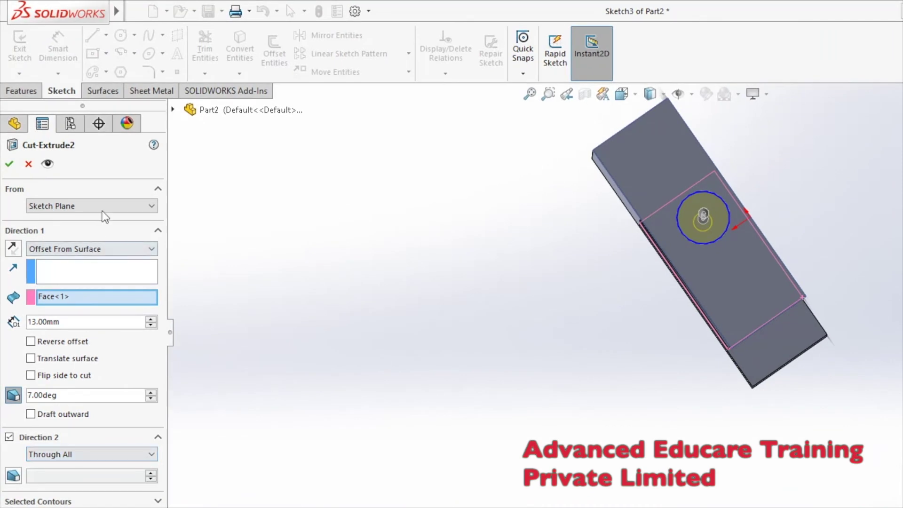
pyautogui.click(65, 173)
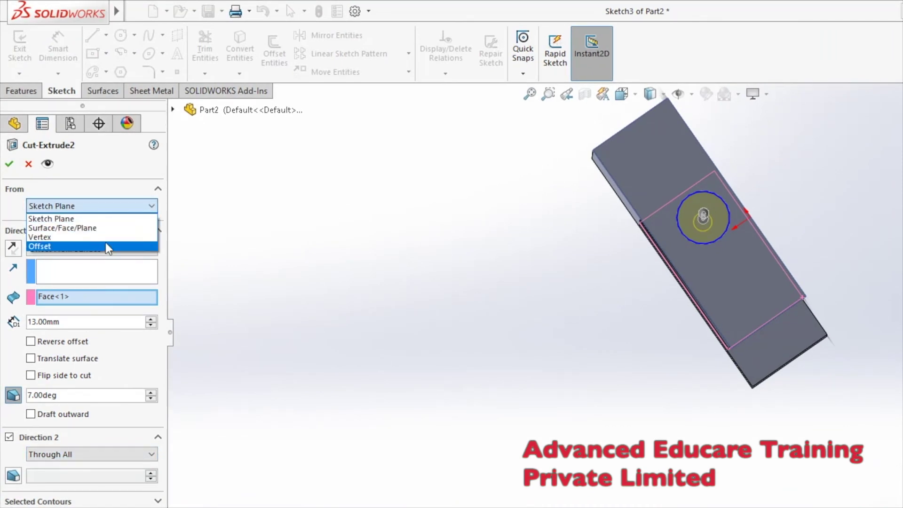
pyautogui.click(109, 229)
pyautogui.moveTo(546, 423); pyautogui.dragTo(766, 268, button='middle')
pyautogui.click(762, 240)
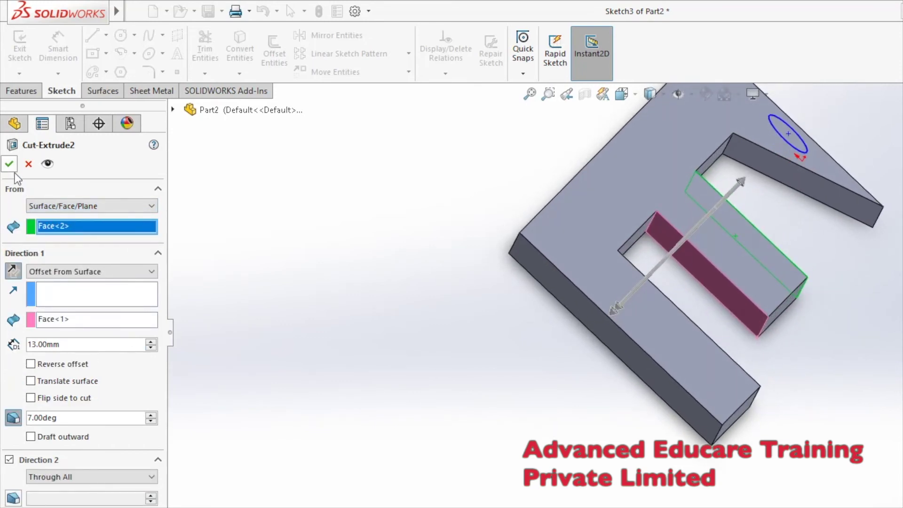
# - Set the cut's Direction 1 to Up To Surface and select the lower arm's upper face as the end face
pyautogui.click(86, 323)
pyautogui.moveTo(249, 333); pyautogui.dragTo(201, 403, button='middle')
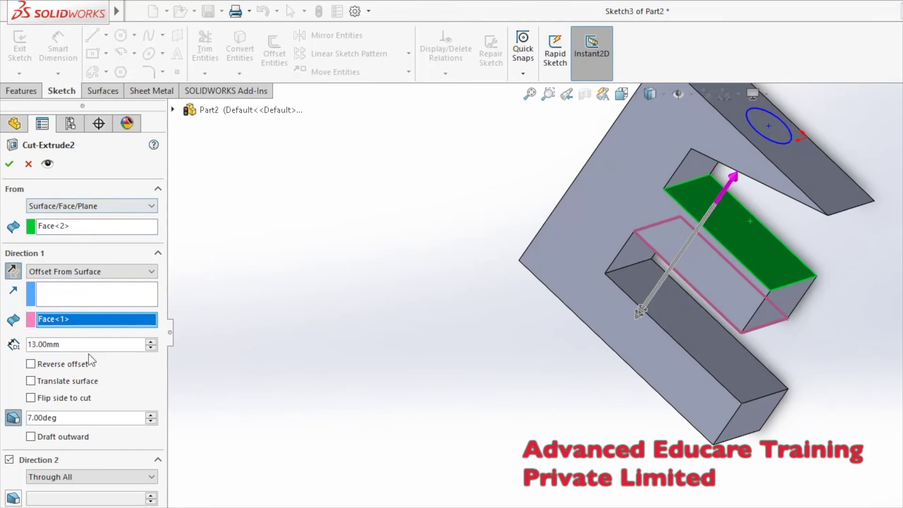
pyautogui.rightClick(99, 324)
pyautogui.click(96, 272)
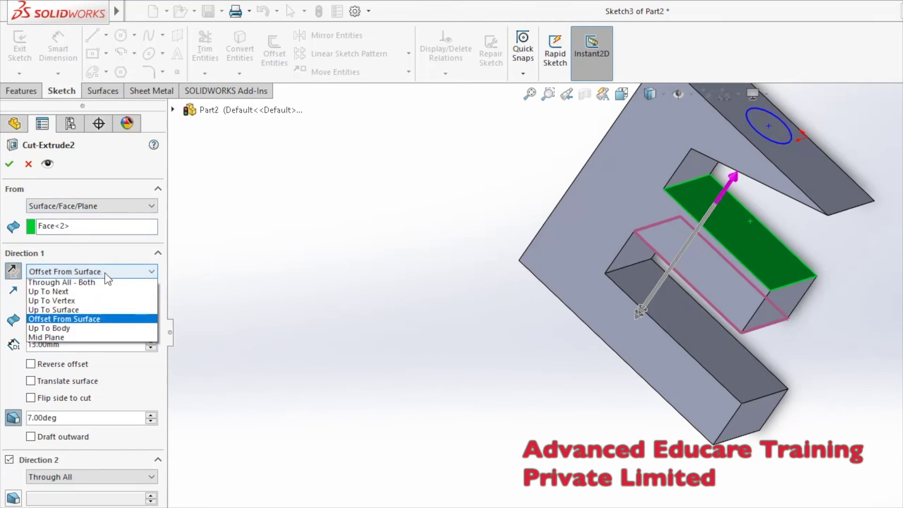
pyautogui.click(76, 330)
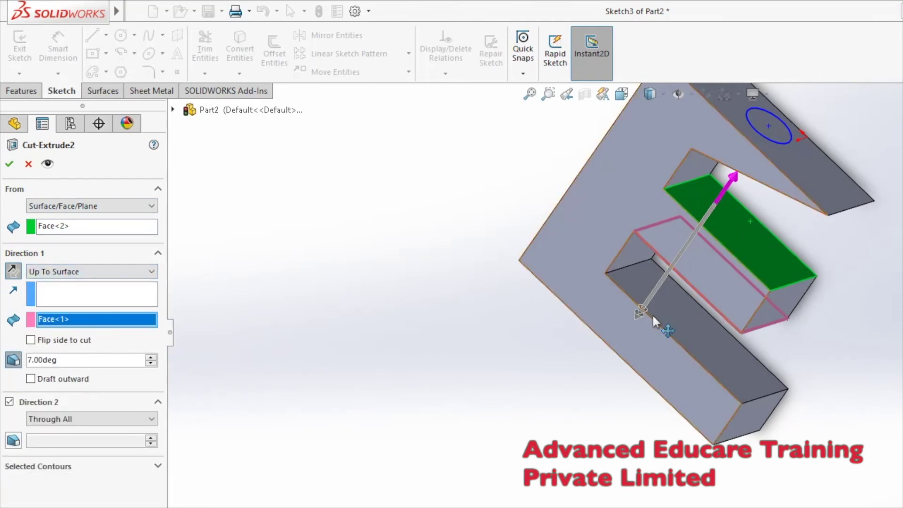
pyautogui.click(685, 329)
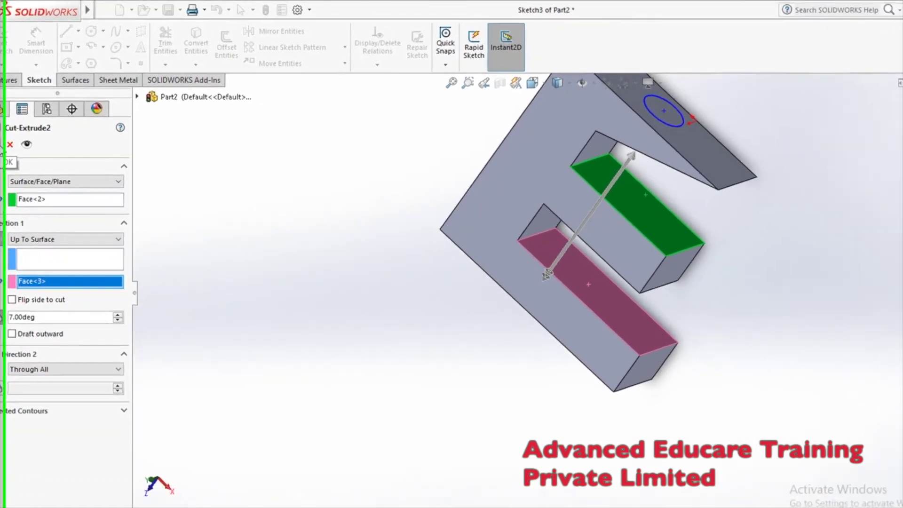
# - Try to apply the cut and reverse Direction 1 so it runs from the middle arm toward the lower arm
pyautogui.click(13, 166)
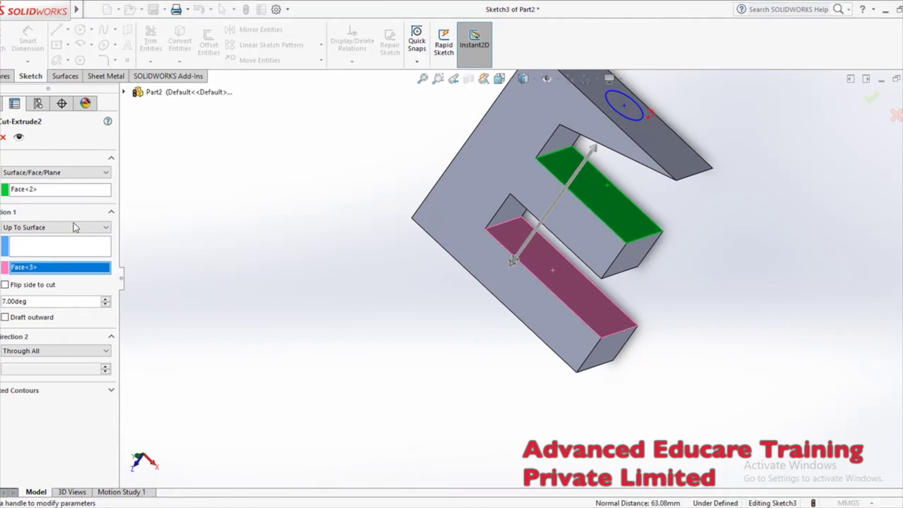
pyautogui.click(57, 190)
pyautogui.click(1, 230)
pyautogui.moveTo(176, 245); pyautogui.dragTo(200, 248, button='middle')
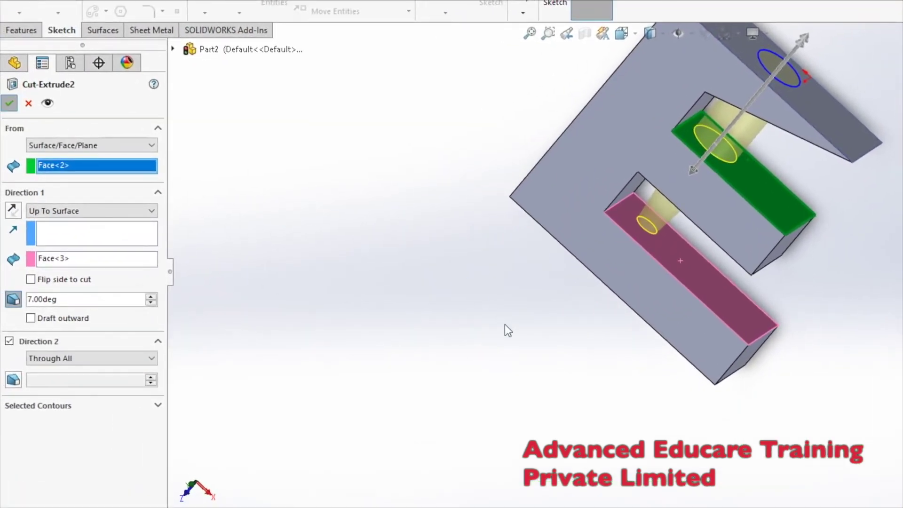
# - Apply the circular cut between the arms, and delete the cut feature from the part
pyautogui.press('Return')
pyautogui.moveTo(504, 329); pyautogui.dragTo(193, 354, button='middle')
pyautogui.rightClick(57, 254)
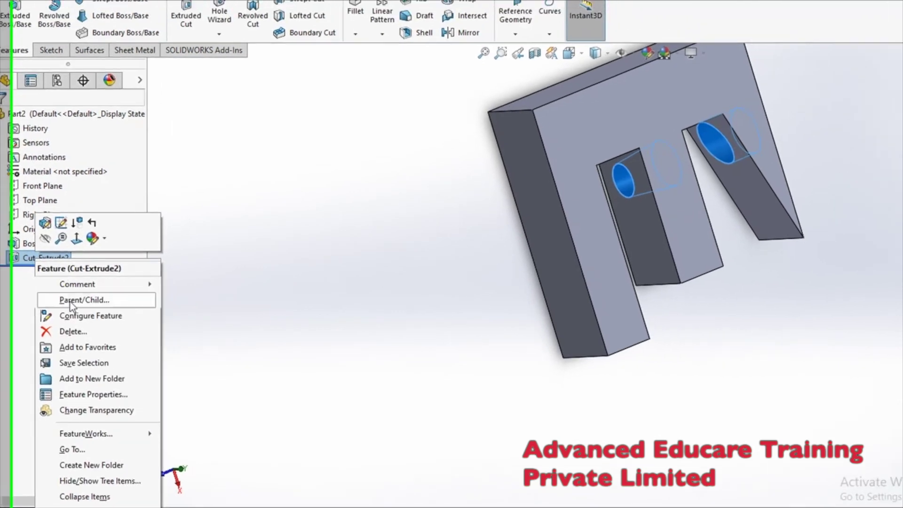
pyautogui.click(123, 333)
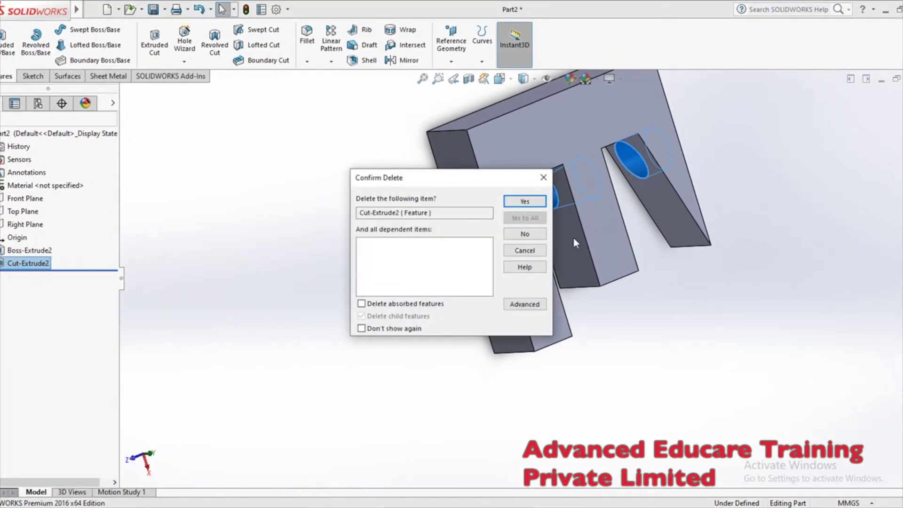
pyautogui.click(525, 201)
# - Delete the E-shaped extrusion with its dependent circle sketch, and delete the remaining E profile sketch
pyautogui.scroll(3, 570, 301)
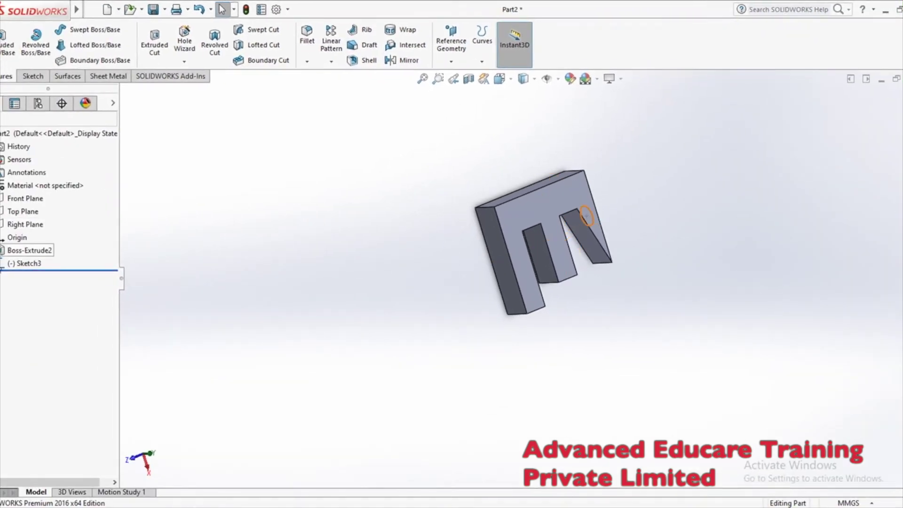
pyautogui.rightClick(28, 250)
pyautogui.click(63, 313)
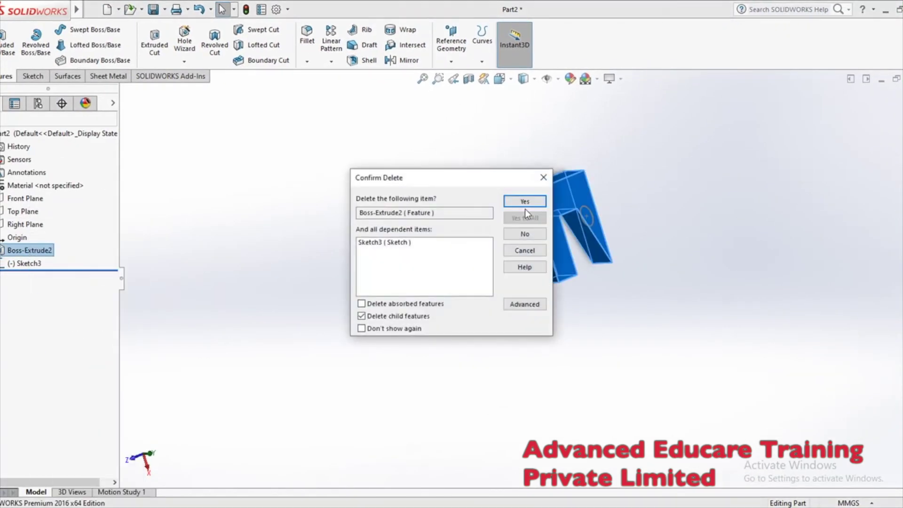
pyautogui.click(525, 207)
pyautogui.rightClick(27, 253)
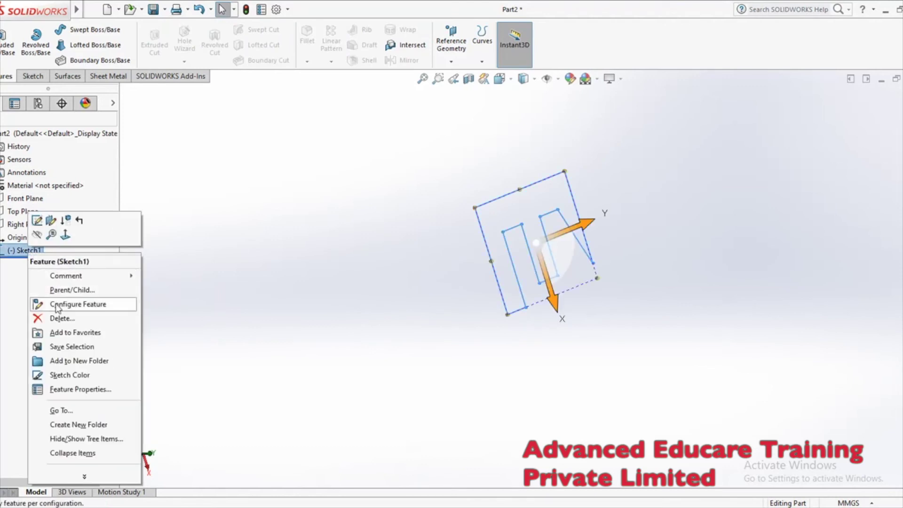
pyautogui.click(61, 316)
pyautogui.click(524, 206)
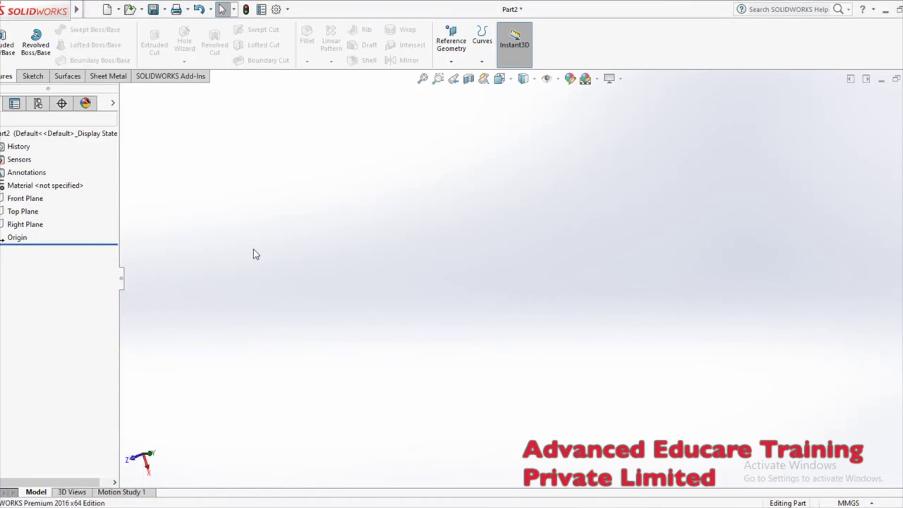
# - On the Front Plane, sketch a closed four-sided line profile about 42 mm wide and 91 mm tall, with its right side through the origin
pyautogui.click(39, 208)
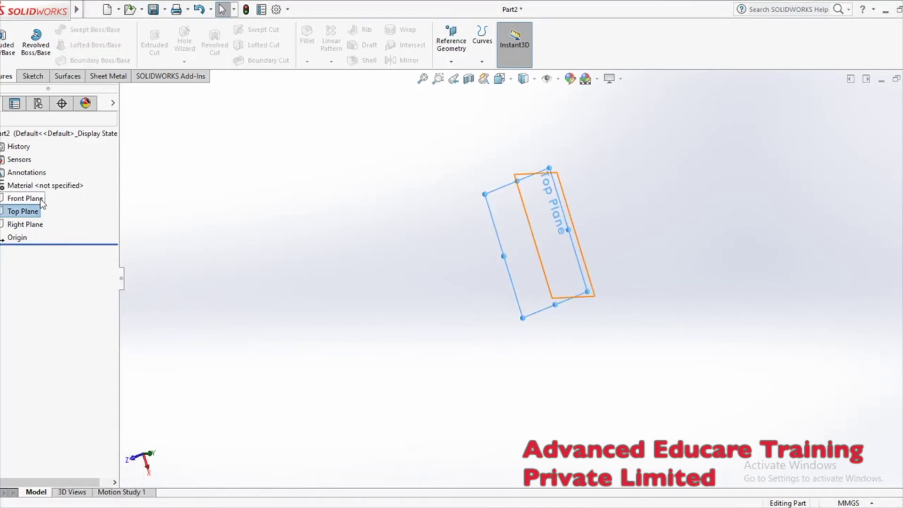
pyautogui.click(41, 200)
pyautogui.click(50, 184)
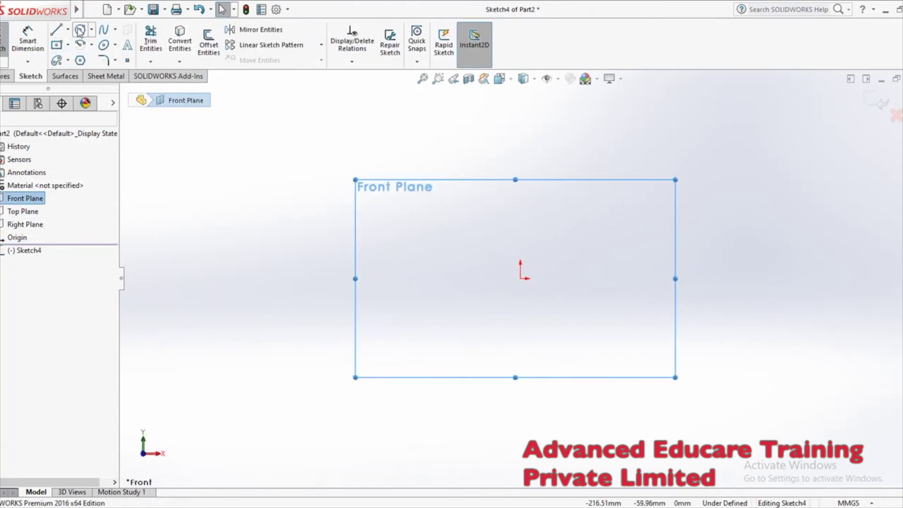
pyautogui.click(57, 32)
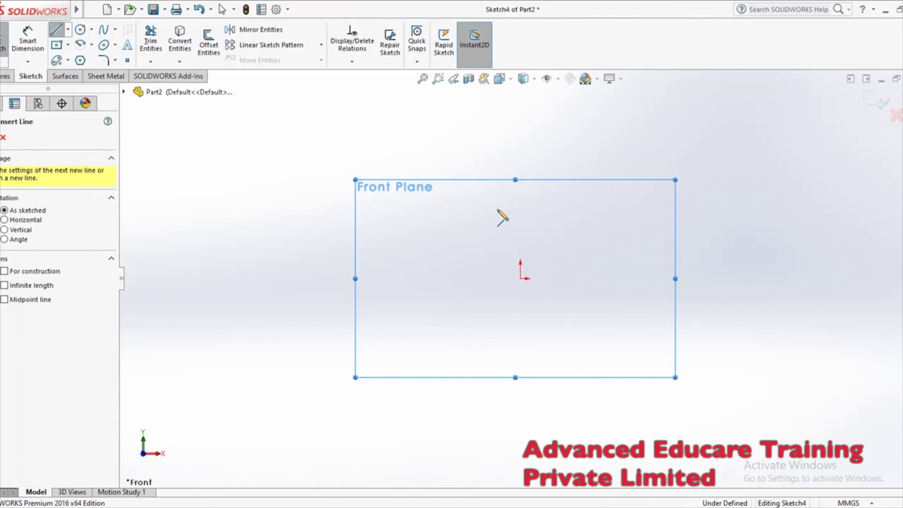
pyautogui.click(444, 208)
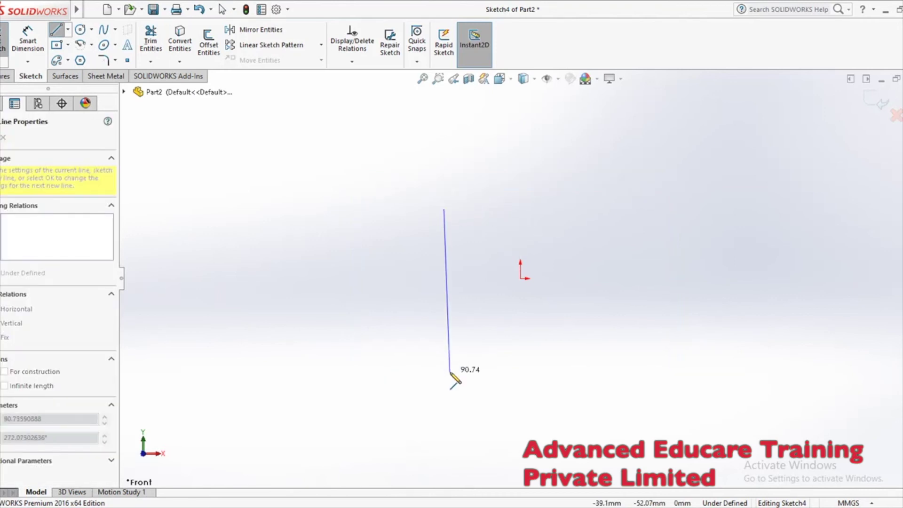
pyautogui.click(444, 374)
pyautogui.click(520, 374)
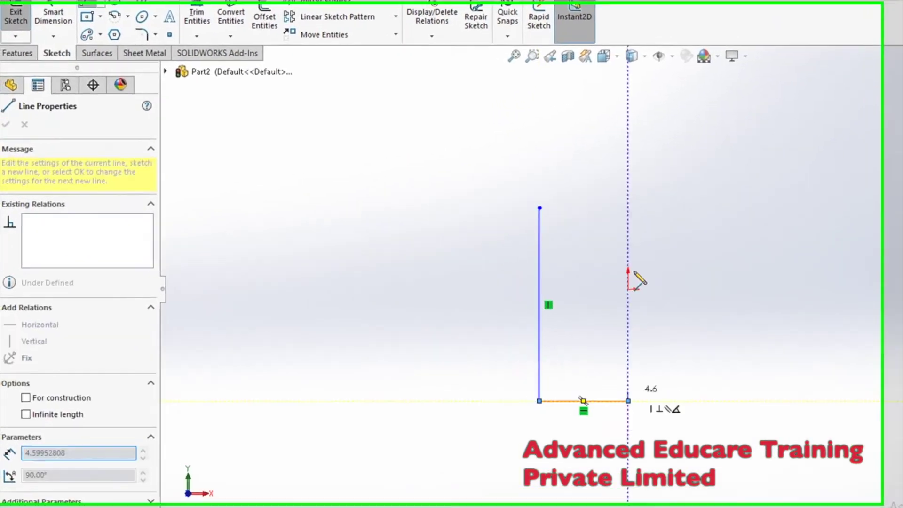
pyautogui.click(645, 202)
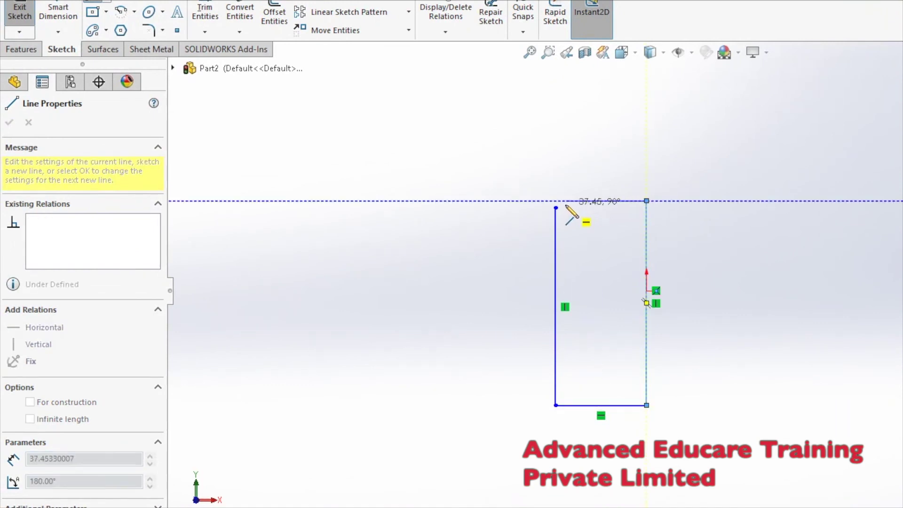
pyautogui.click(551, 207)
pyautogui.rightClick(554, 168)
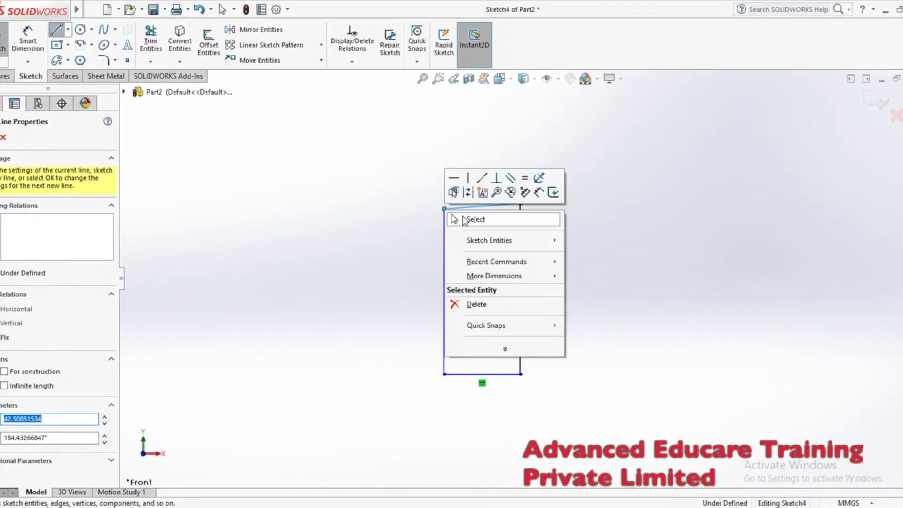
pyautogui.click(476, 218)
# - Draw a vertical centerline through the origin along the profile's right side, extending beyond both of its ends
pyautogui.click(92, 9)
pyautogui.click(68, 30)
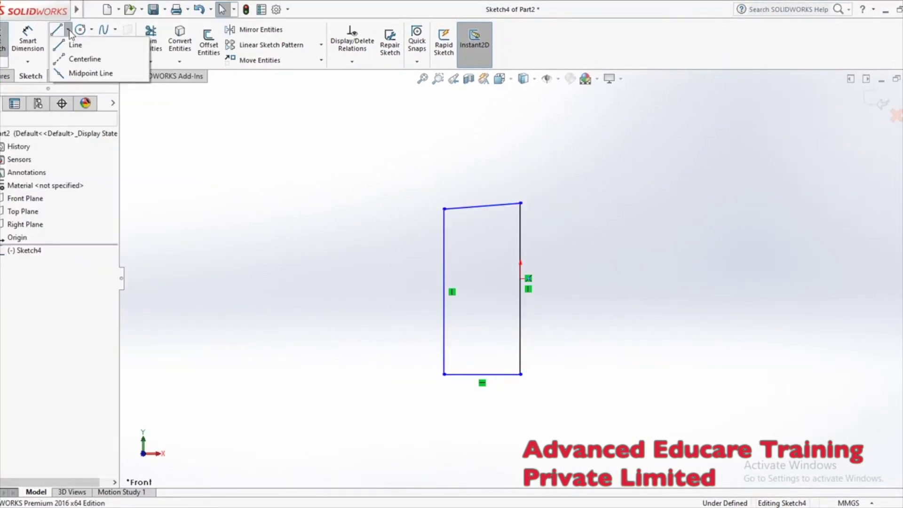
pyautogui.click(87, 63)
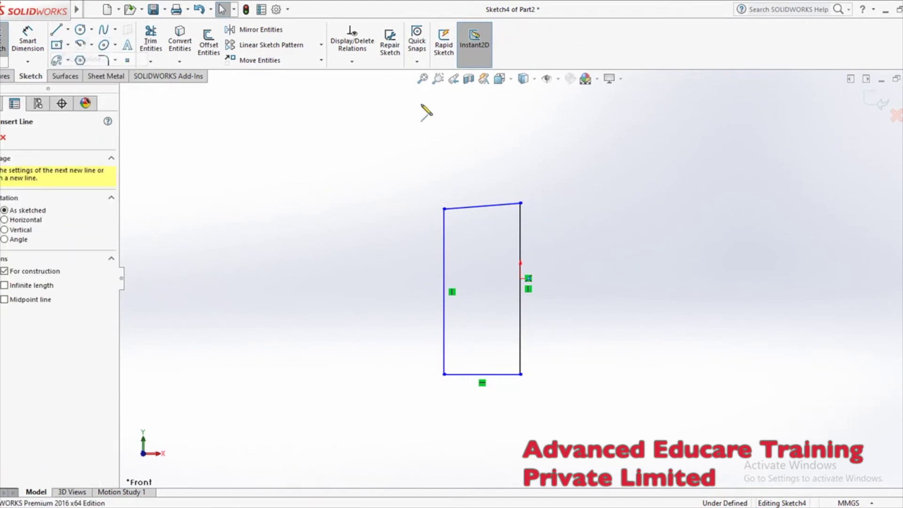
pyautogui.click(520, 119)
pyautogui.click(520, 469)
pyautogui.rightClick(522, 304)
pyautogui.click(541, 353)
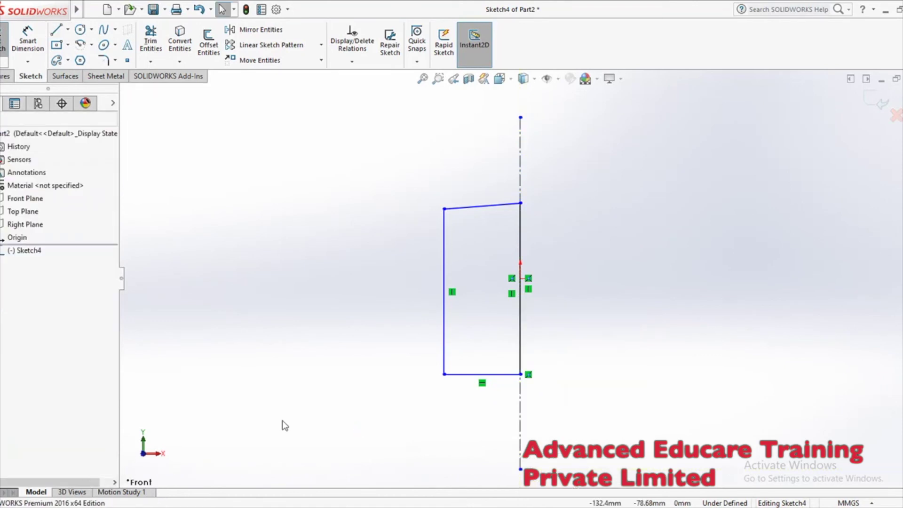
# - Revolve the profile 360 degrees about the centerline into a solid cylinder
pyautogui.click(6, 76)
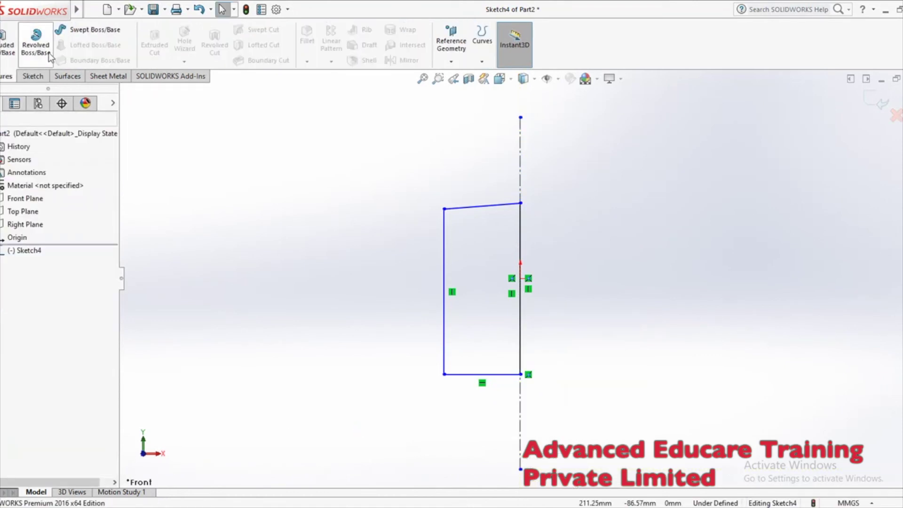
pyautogui.click(47, 50)
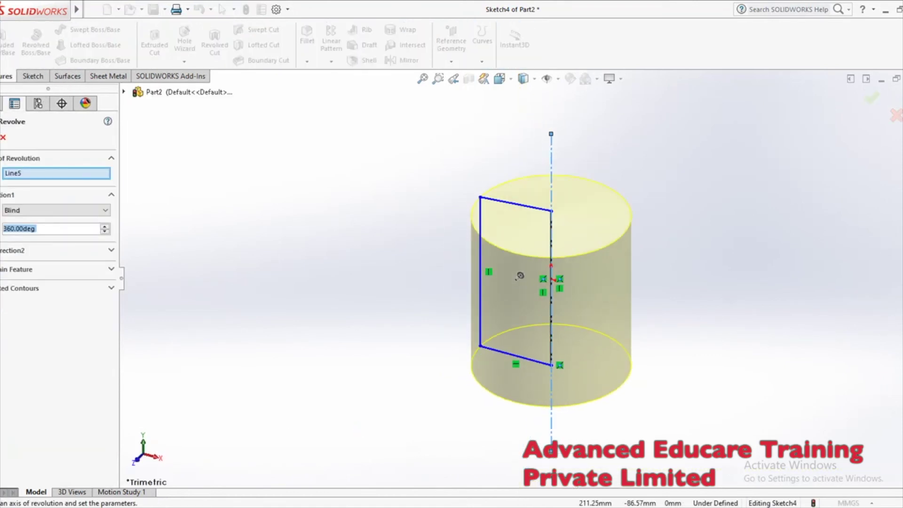
pyautogui.click(1, 137)
pyautogui.click(282, 224)
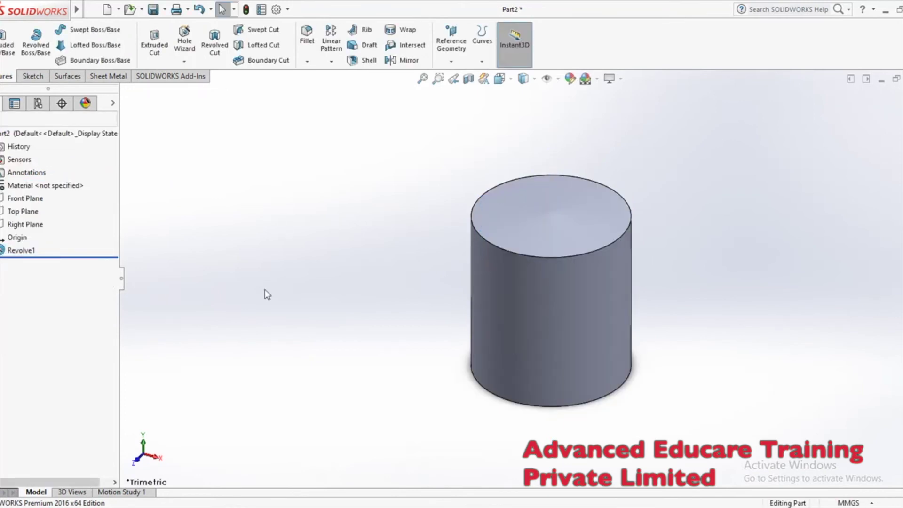
pyautogui.hotkey('alt', 'e')
pyautogui.press('Escape')
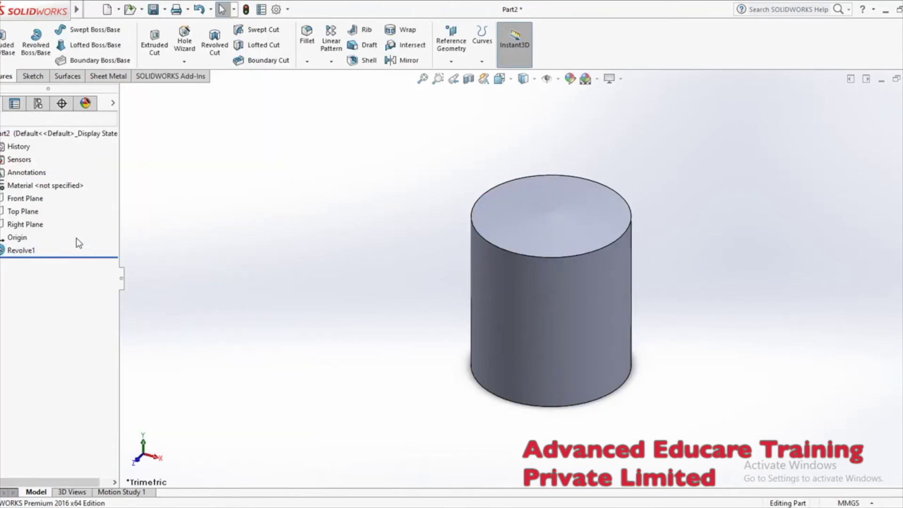
# - Start a sketch on the Front Plane and draw a circle of about 8.5 mm radius centred on the cylinder's left edge, below mid-height
pyautogui.click(25, 198)
pyautogui.moveTo(302, 226); pyautogui.dragTo(339, 210, button='middle')
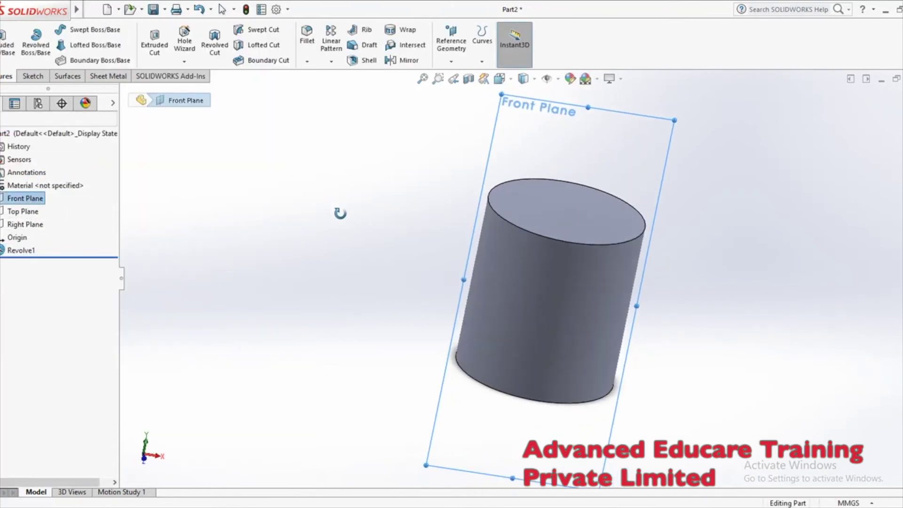
pyautogui.click(30, 76)
pyautogui.click(4, 43)
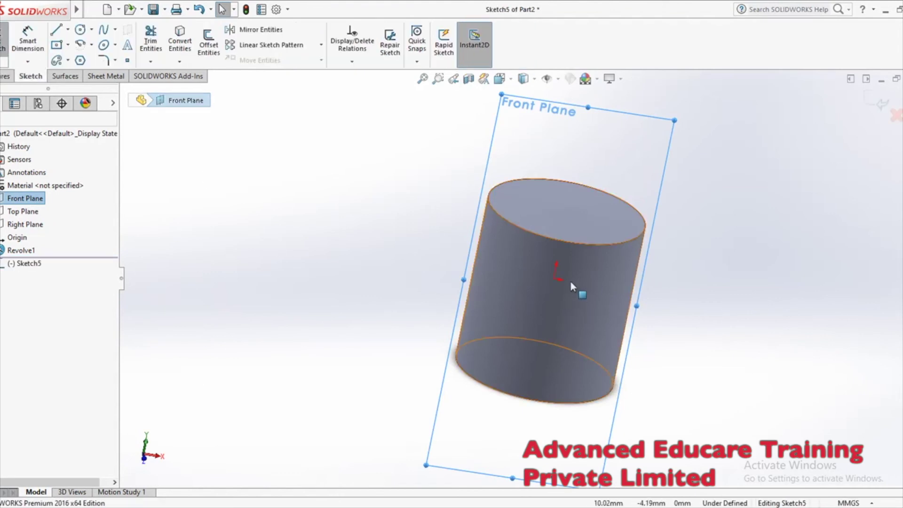
pyautogui.press('space')
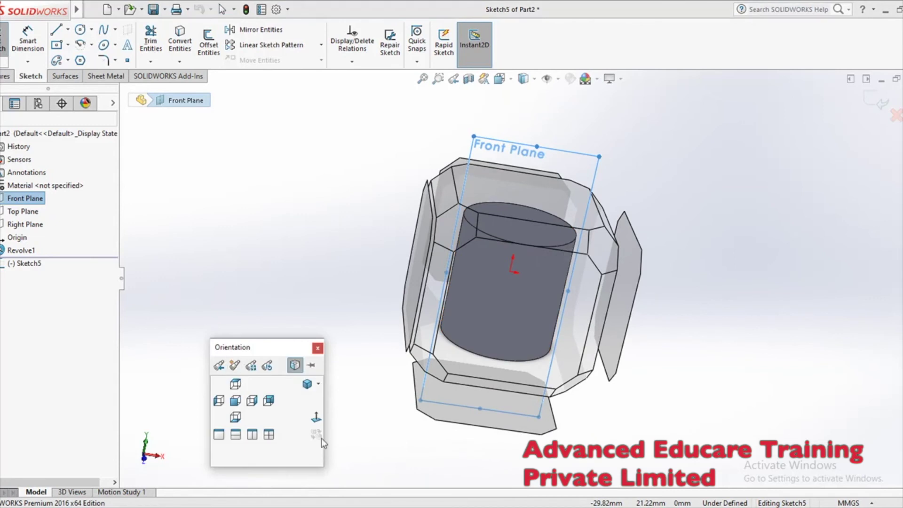
pyautogui.click(316, 417)
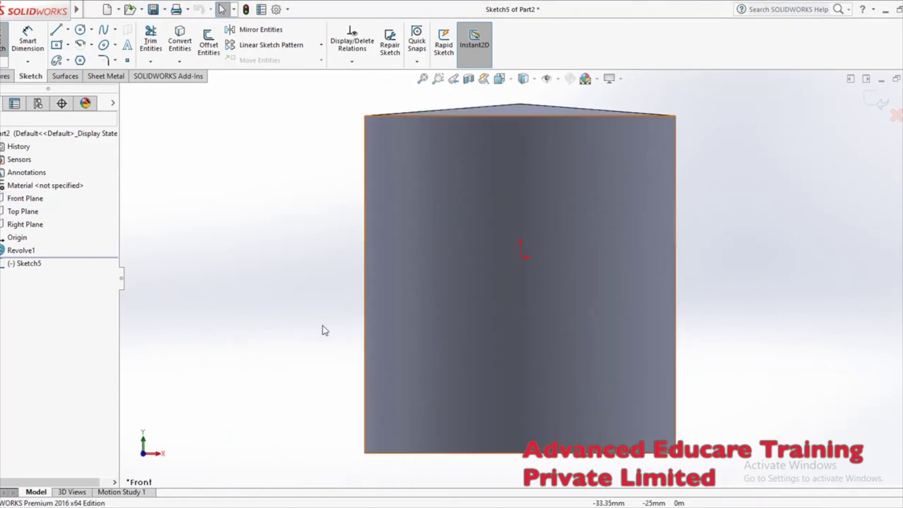
pyautogui.click(80, 31)
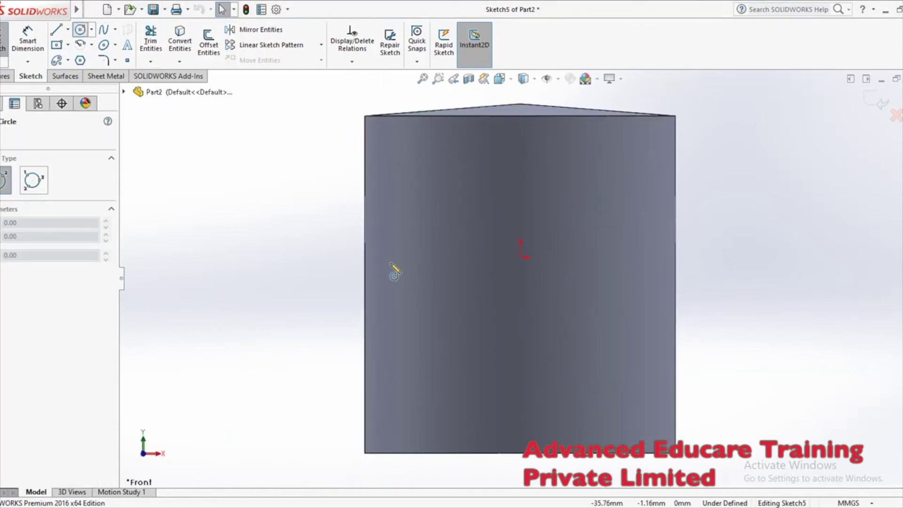
pyautogui.click(363, 284)
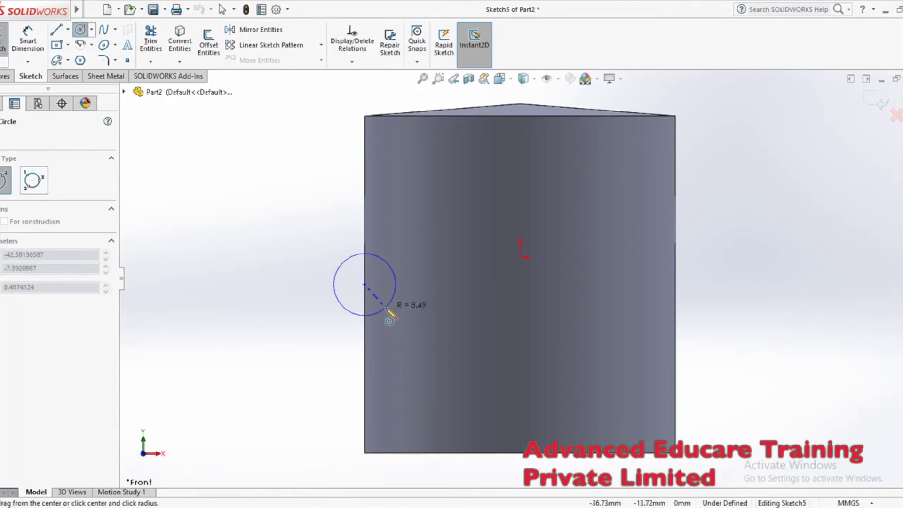
pyautogui.click(385, 309)
# - Draw a vertical centerline about 142 mm long through the origin, extending beyond both ends of the cylinder
pyautogui.click(67, 29)
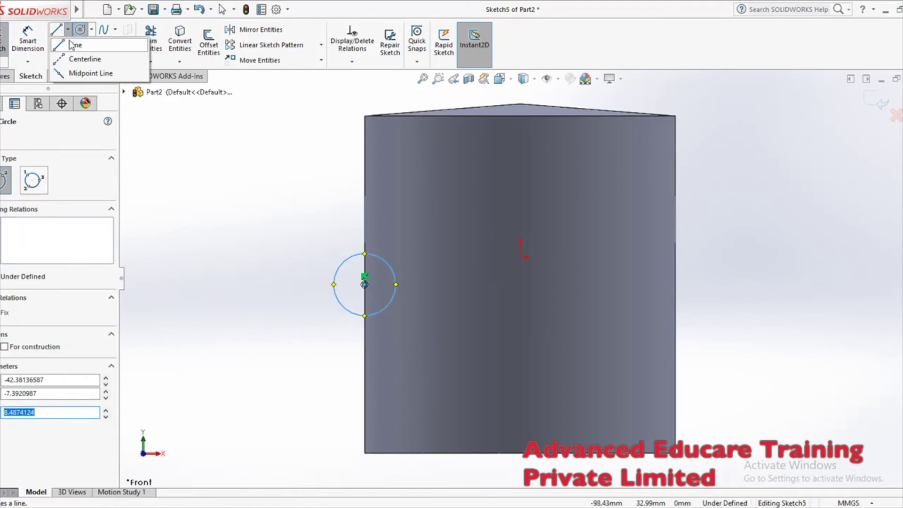
pyautogui.click(74, 59)
pyautogui.press('z')
pyautogui.click(520, 115)
pyautogui.rightClick(520, 416)
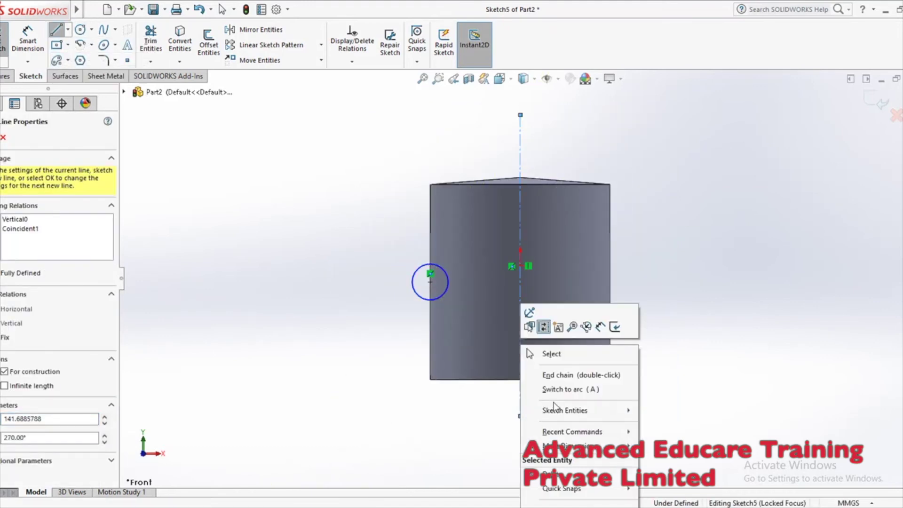
pyautogui.click(550, 353)
# - Cut a groove around the cylinder with a 360-degree Revolved Cut of the circle about the centerline
pyautogui.click(6, 76)
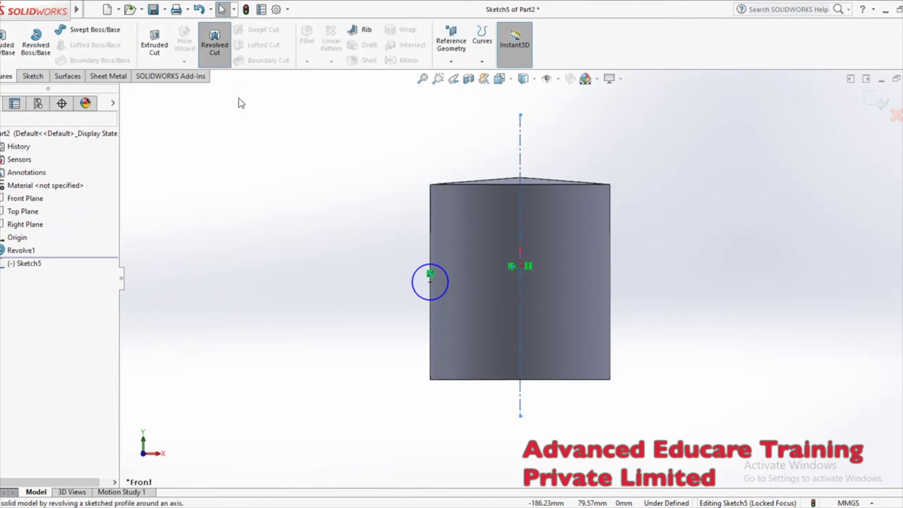
pyautogui.click(214, 44)
pyautogui.moveTo(323, 191); pyautogui.dragTo(256, 261, button='middle')
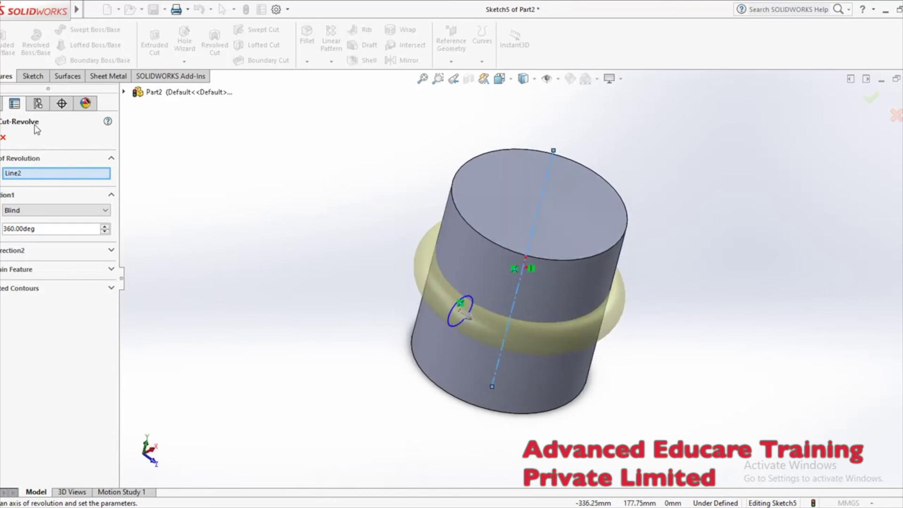
pyautogui.press('Return')
pyautogui.moveTo(528, 314); pyautogui.dragTo(520, 238, button='middle')
pyautogui.scroll(2, 538, 227)
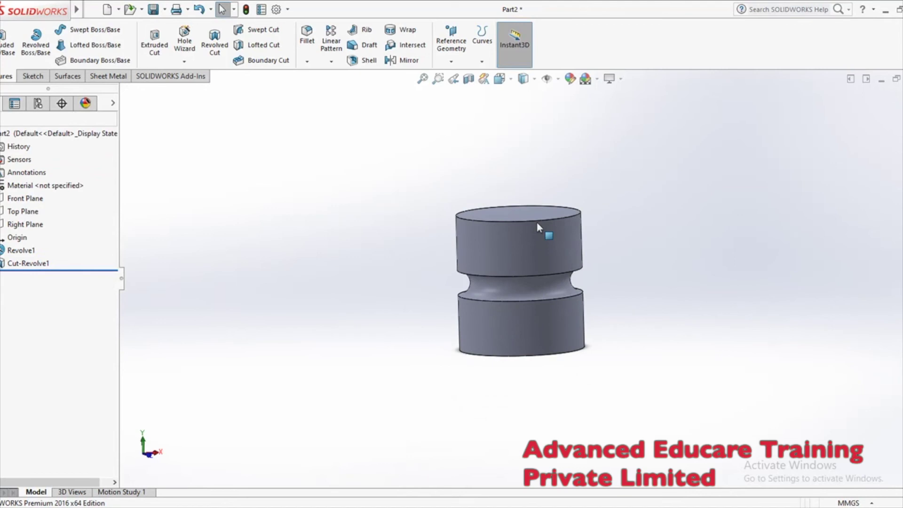
pyautogui.scroll(-6, 543, 280)
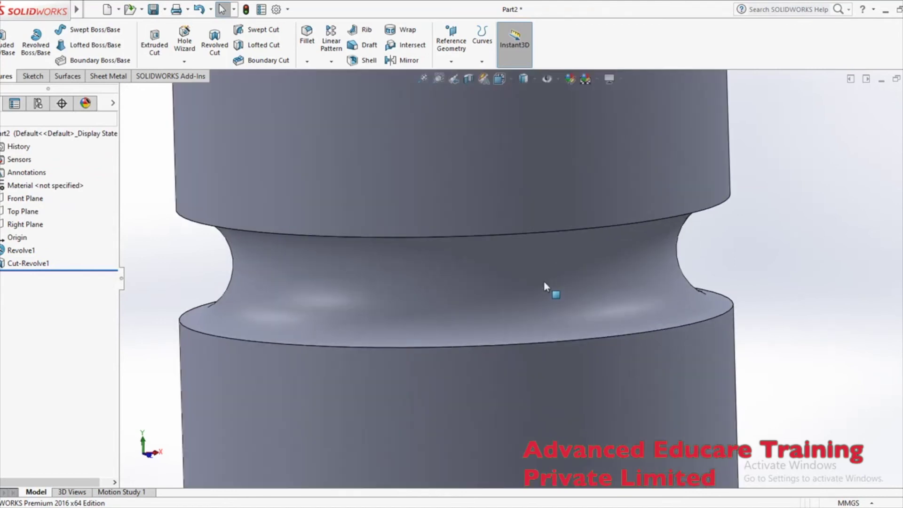
pyautogui.scroll(6, 540, 277)
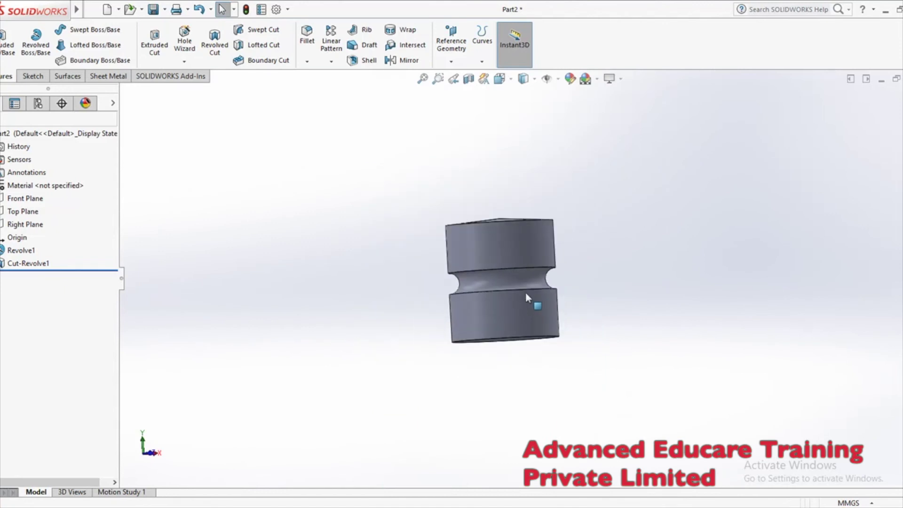
# - Edit the revolved cut on the cylinder and set its angle to 180 degrees so the groove runs only halfway around
pyautogui.rightClick(24, 264)
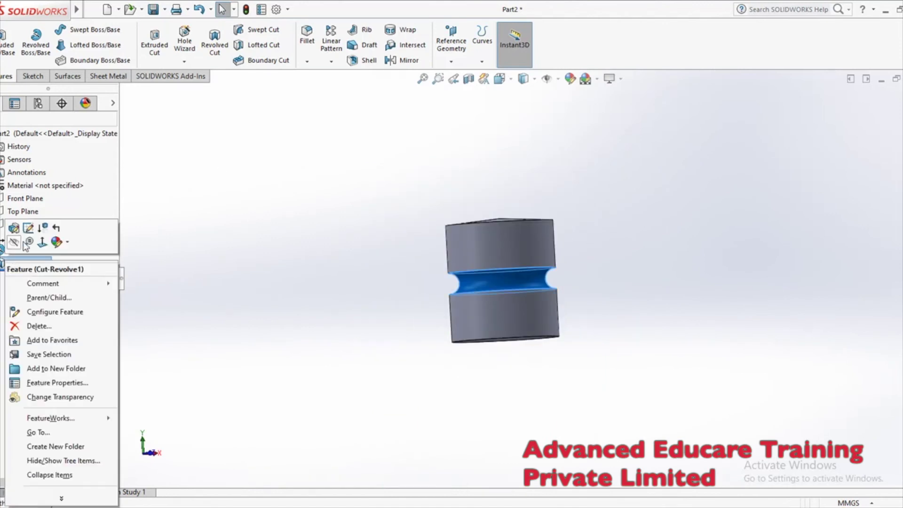
pyautogui.click(14, 228)
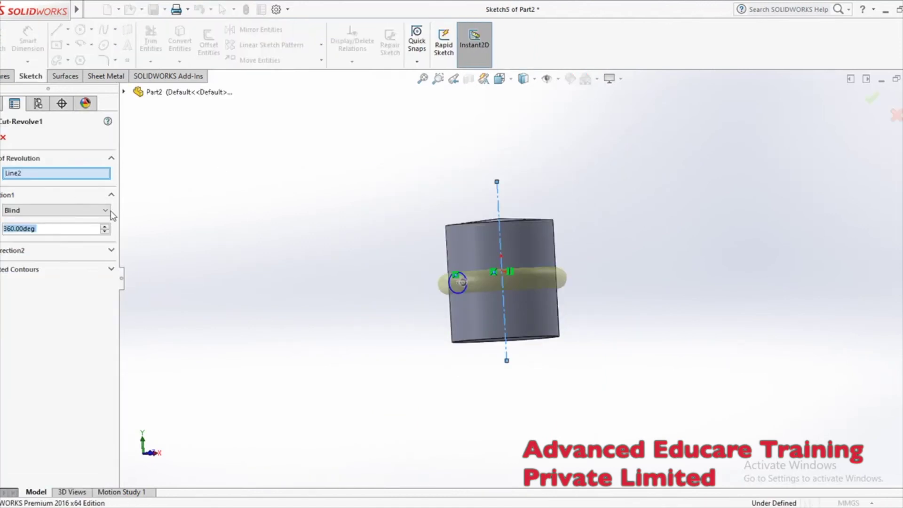
pyautogui.write('180')
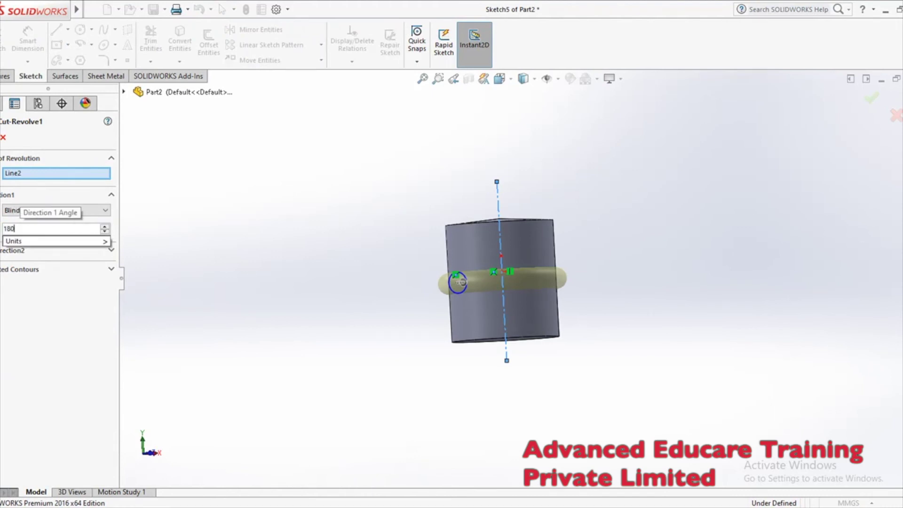
pyautogui.press('Return')
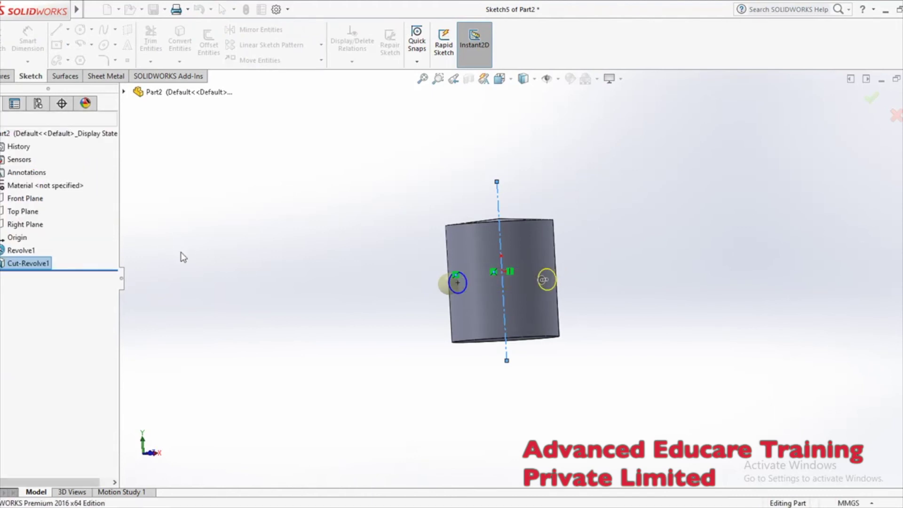
pyautogui.moveTo(369, 291); pyautogui.dragTo(488, 382, button='middle')
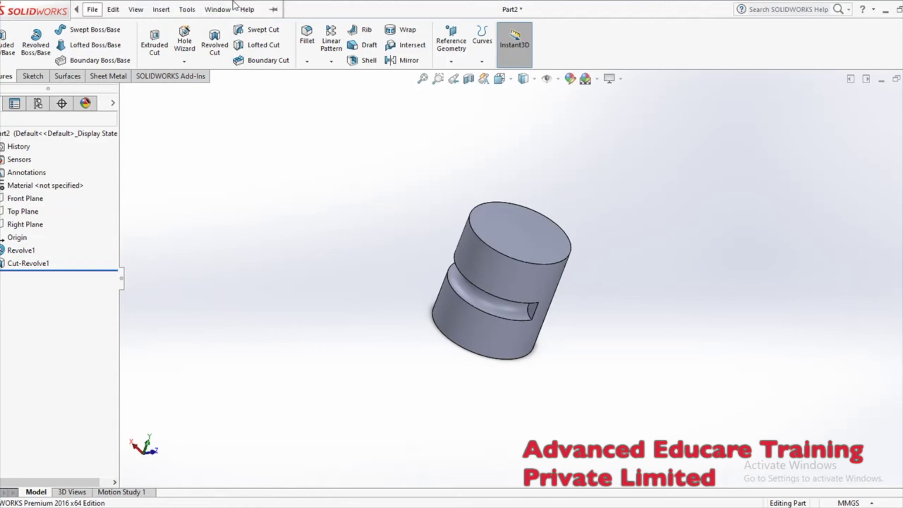
pyautogui.click(92, 9)
pyautogui.click(636, 159)
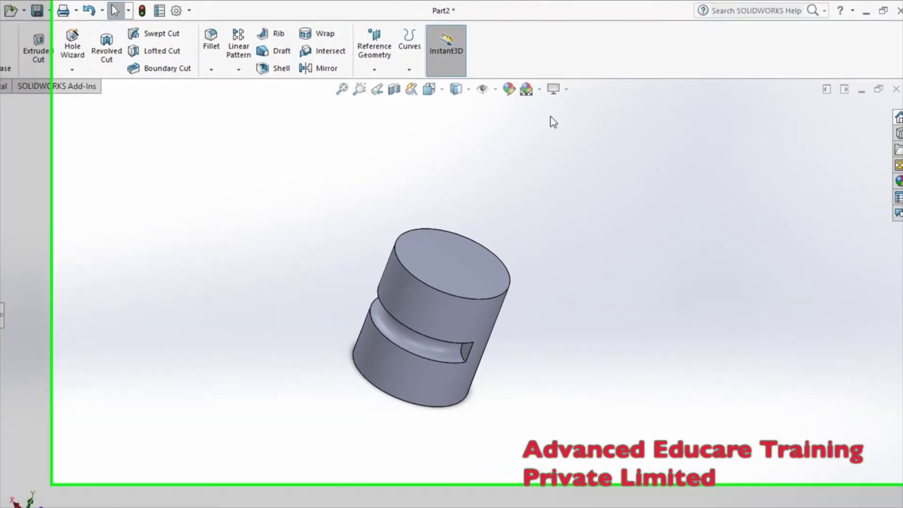
pyautogui.moveTo(504, 183); pyautogui.dragTo(370, 284, button='middle')
pyautogui.moveTo(449, 313); pyautogui.dragTo(489, 178, button='middle')
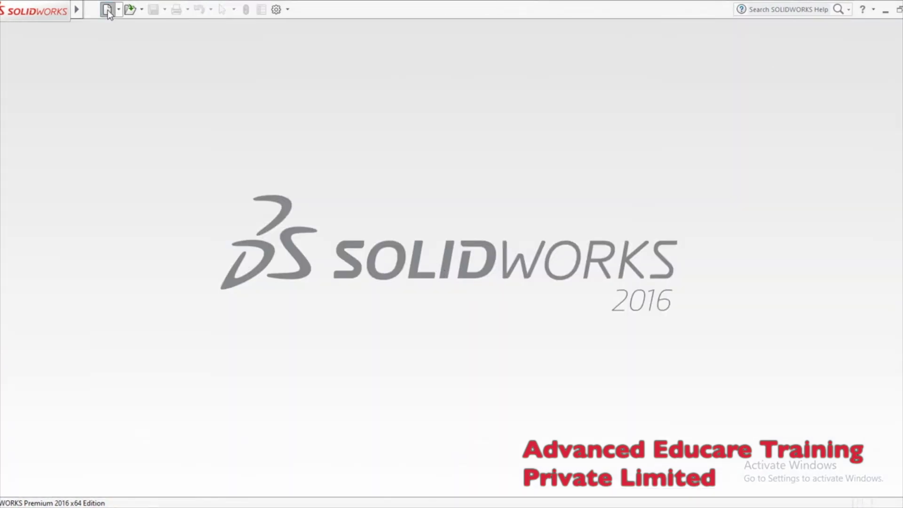
# - Create a new part document and start a sketch on the Top Plane
pyautogui.click(107, 10)
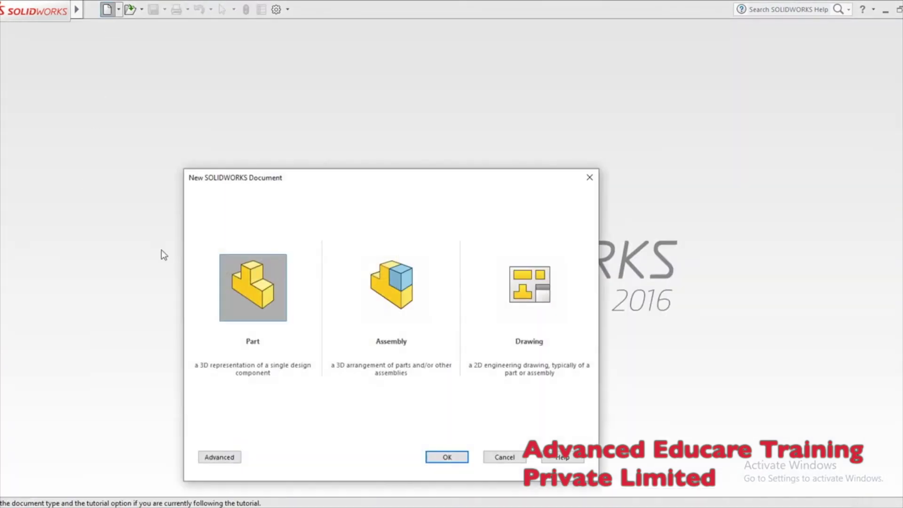
pyautogui.click(446, 457)
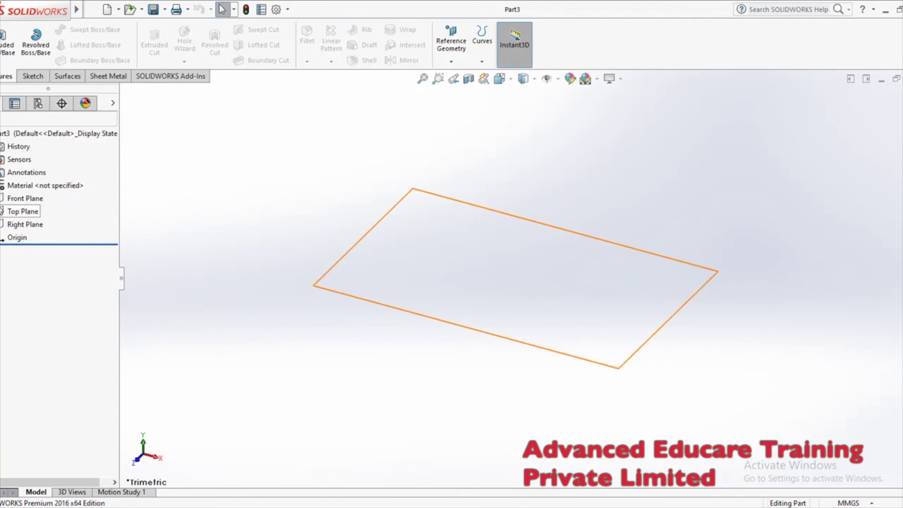
pyautogui.click(12, 213)
pyautogui.click(33, 189)
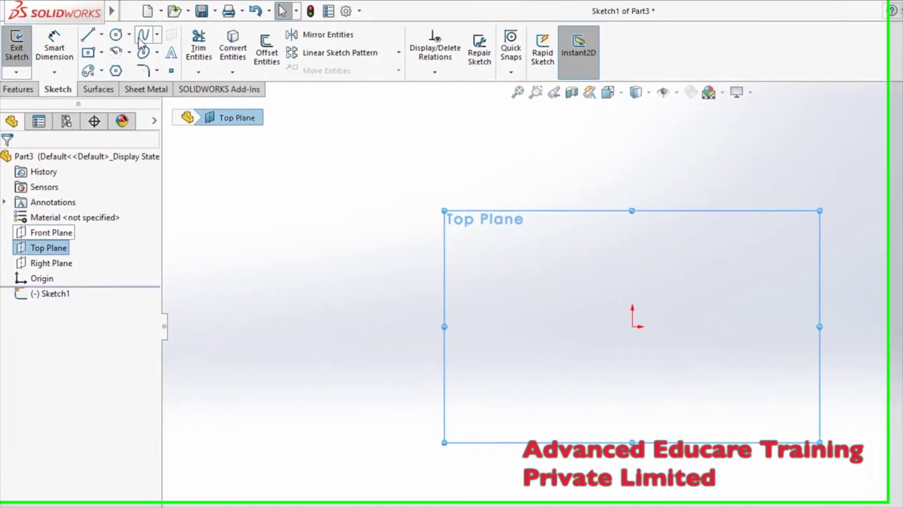
# - Sketch an open wavy spline about 297 mm long through six points, starting left of the origin and extending to its right
pyautogui.click(106, 31)
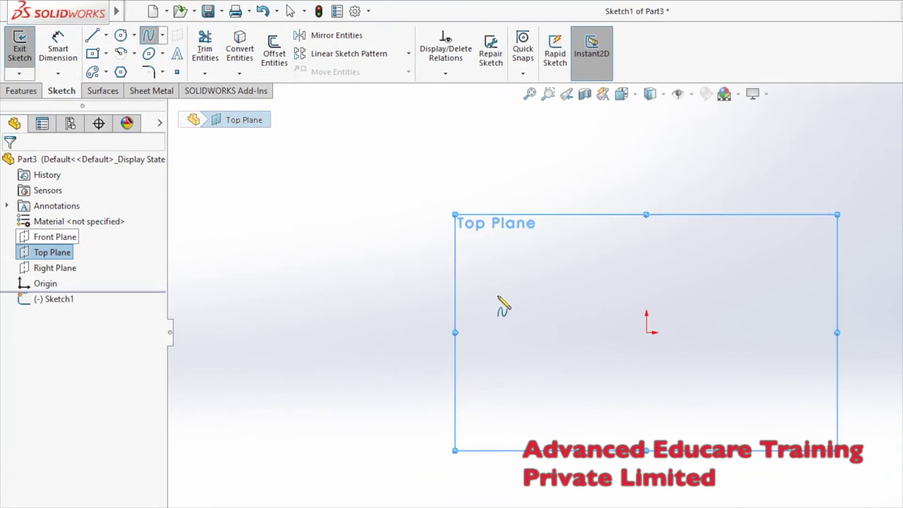
pyautogui.click(509, 323)
pyautogui.click(569, 277)
pyautogui.click(692, 325)
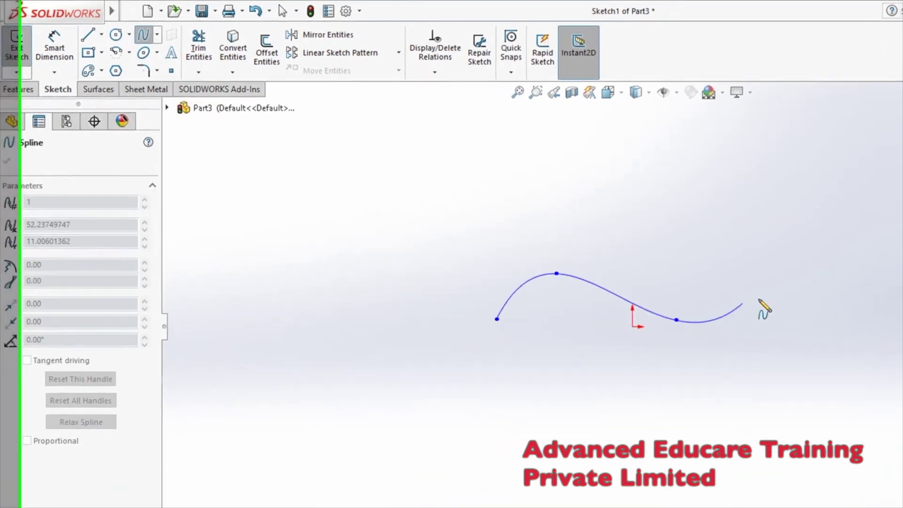
pyautogui.doubleClick(833, 289)
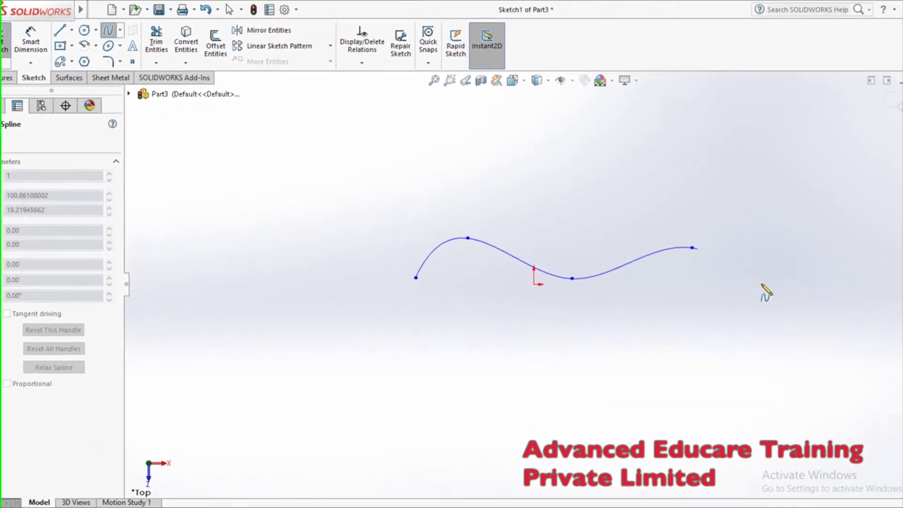
pyautogui.click(830, 311)
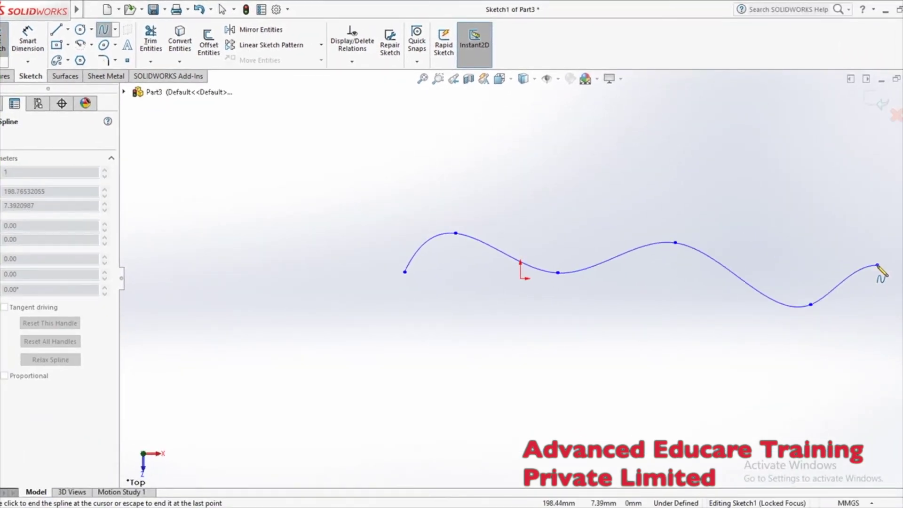
pyautogui.rightClick(902, 278)
pyautogui.click(882, 277)
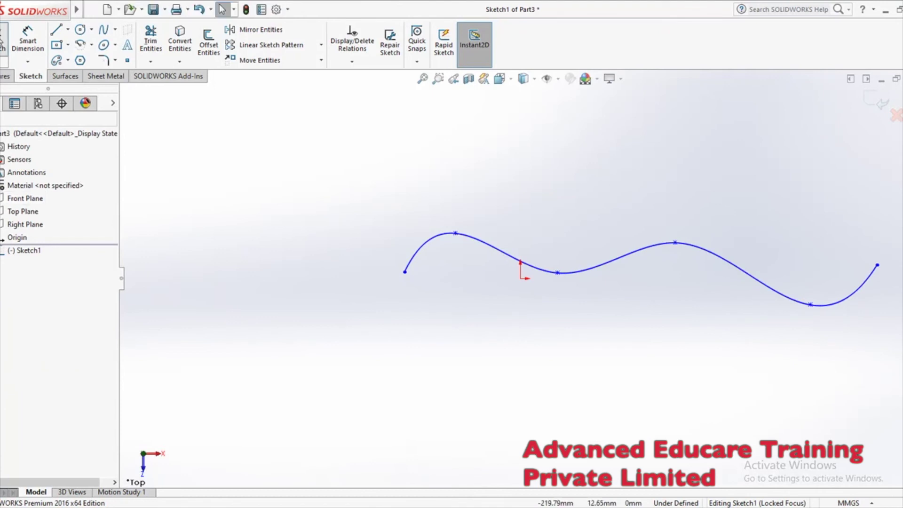
# - Exit the sketch and create a reference plane perpendicular to the spline through its left endpoint
pyautogui.click(1, 41)
pyautogui.click(442, 65)
pyautogui.click(460, 76)
pyautogui.click(428, 247)
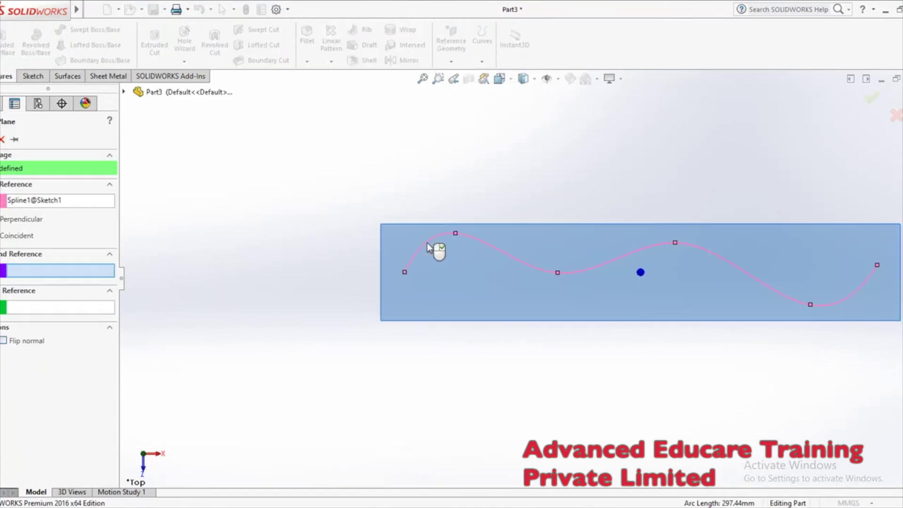
pyautogui.click(404, 272)
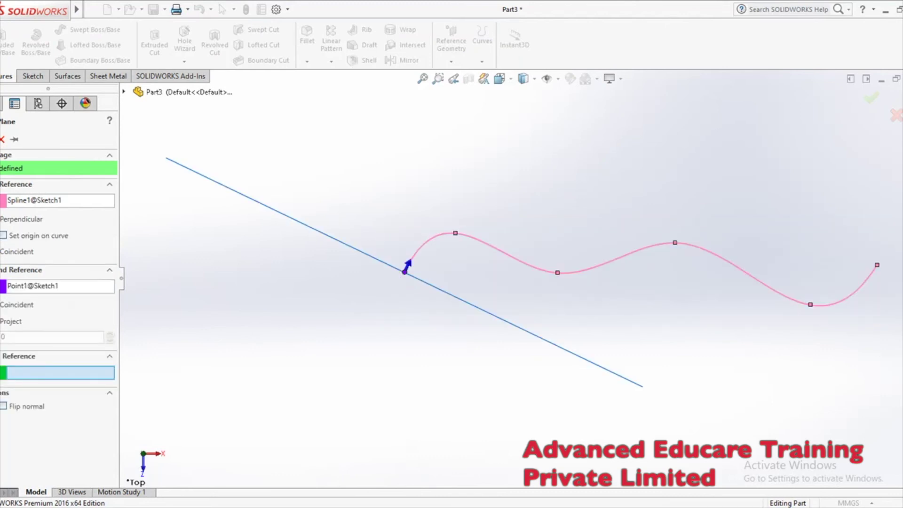
pyautogui.click(0, 139)
pyautogui.click(157, 284)
pyautogui.moveTo(177, 287); pyautogui.dragTo(235, 275, button='middle')
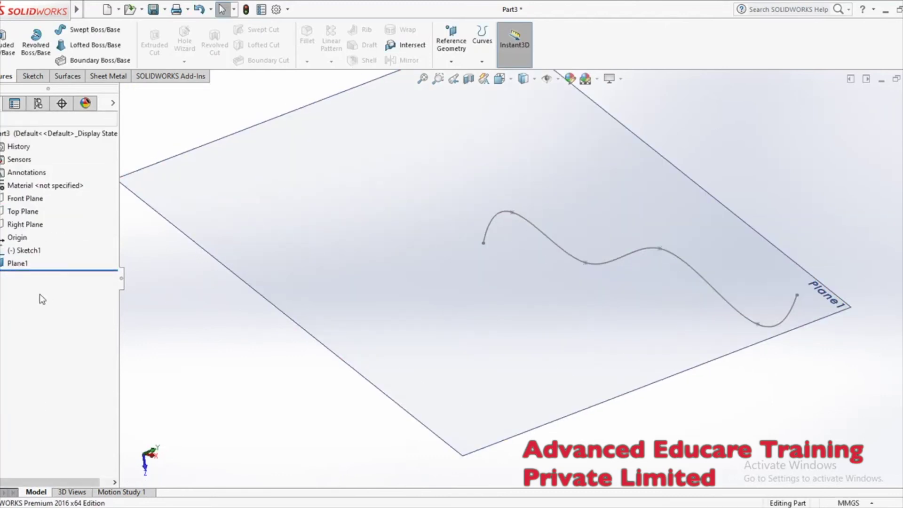
pyautogui.click(14, 266)
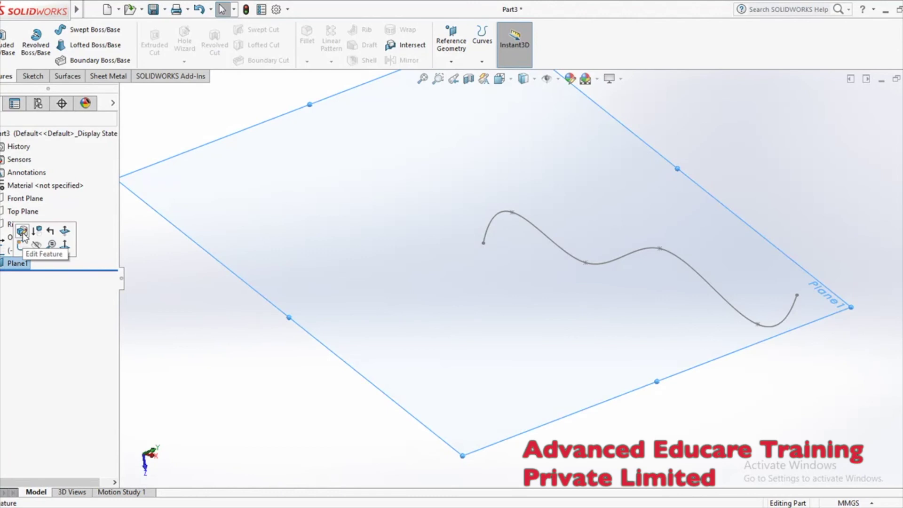
pyautogui.click(22, 232)
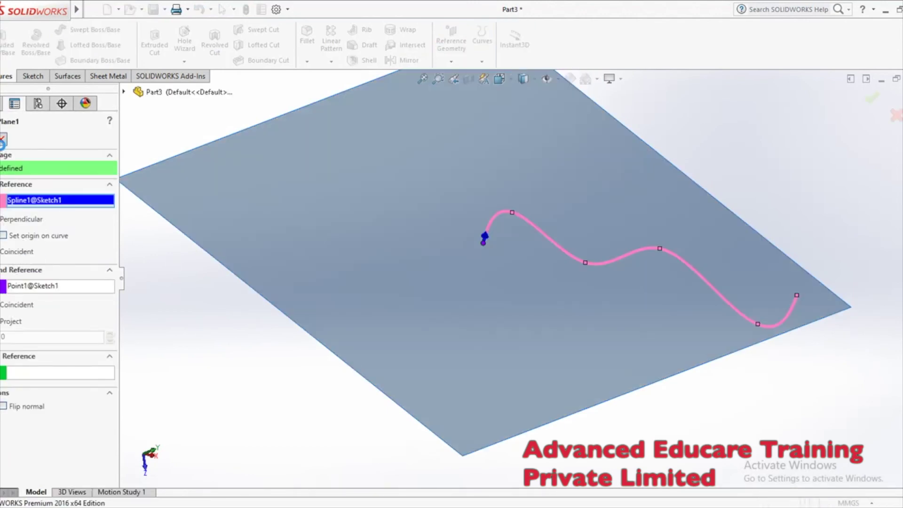
pyautogui.click(1, 140)
# - Start a sketch on the new plane at the spline's end and orient the view normal to that plane
pyautogui.click(12, 265)
pyautogui.click(17, 245)
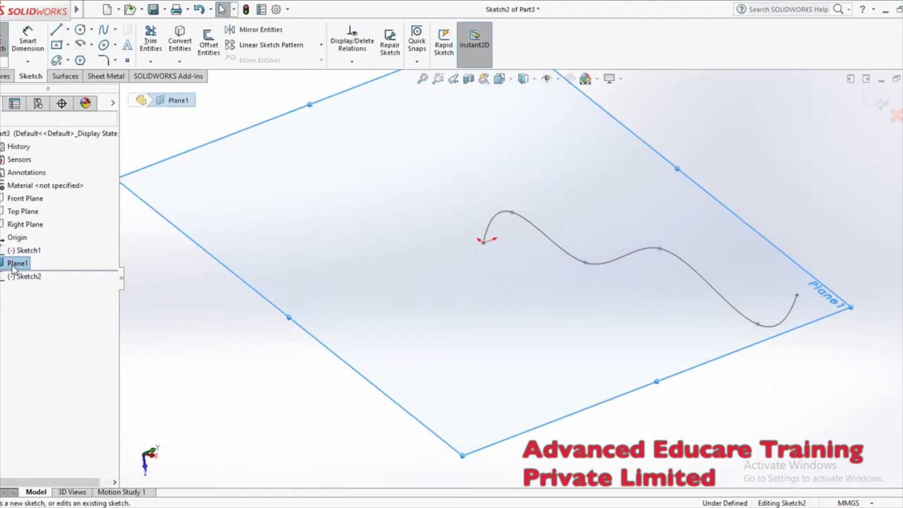
pyautogui.click(16, 264)
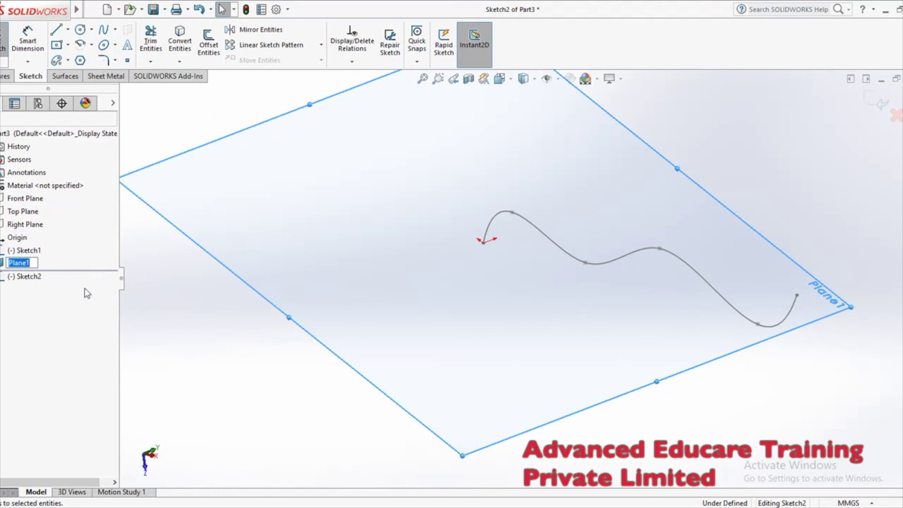
pyautogui.click(34, 264)
pyautogui.click(24, 263)
pyautogui.click(74, 250)
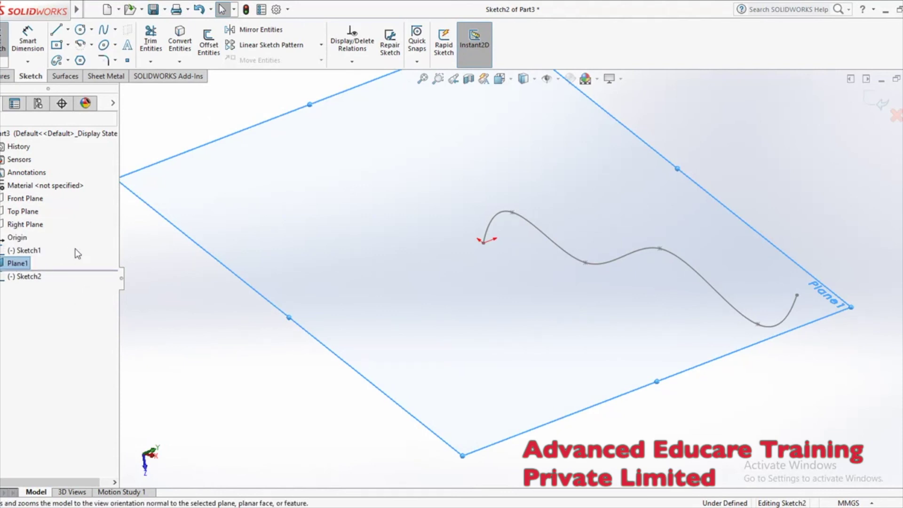
pyautogui.click(28, 265)
pyautogui.click(177, 326)
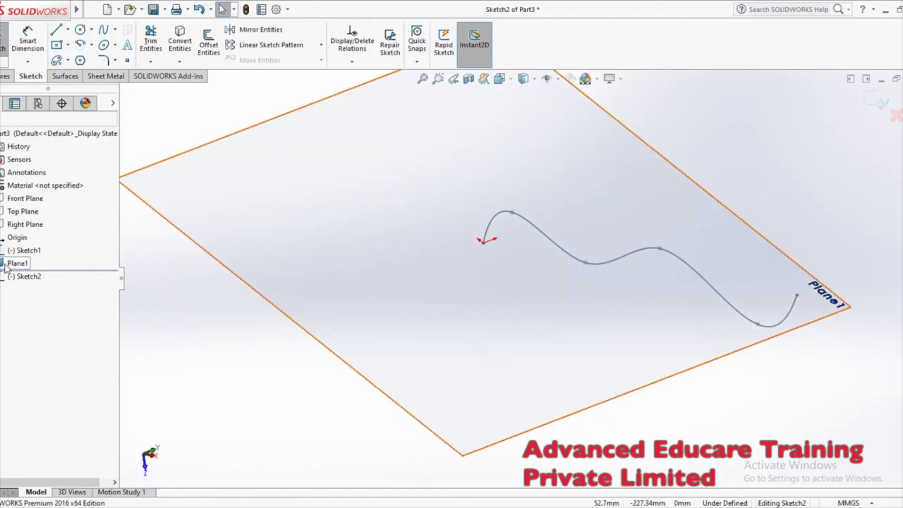
pyautogui.click(6, 267)
pyautogui.click(52, 245)
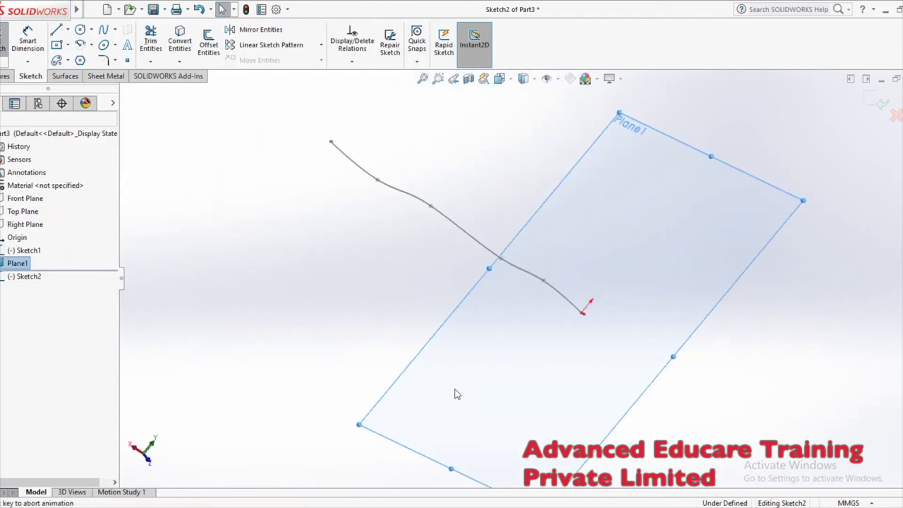
# - Draw a small circle centred on the spline's endpoint and exit the sketch
pyautogui.click(112, 9)
pyautogui.click(76, 30)
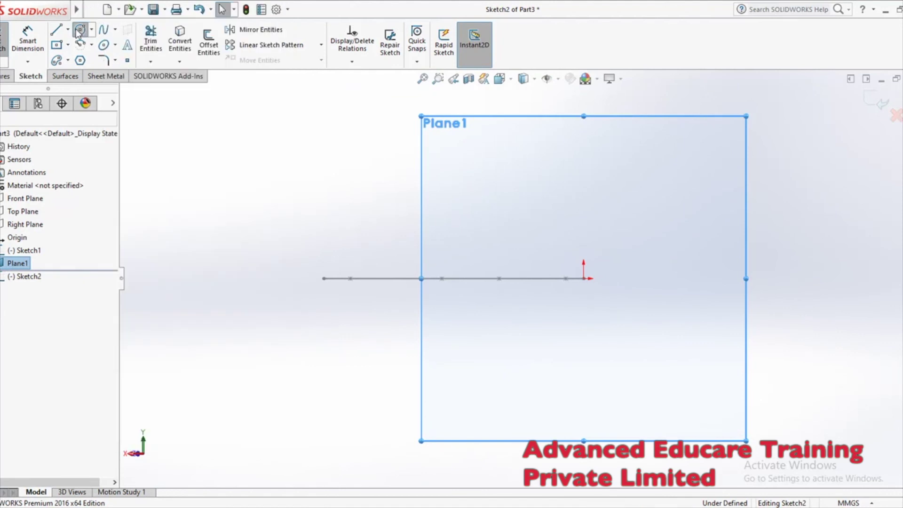
pyautogui.click(80, 30)
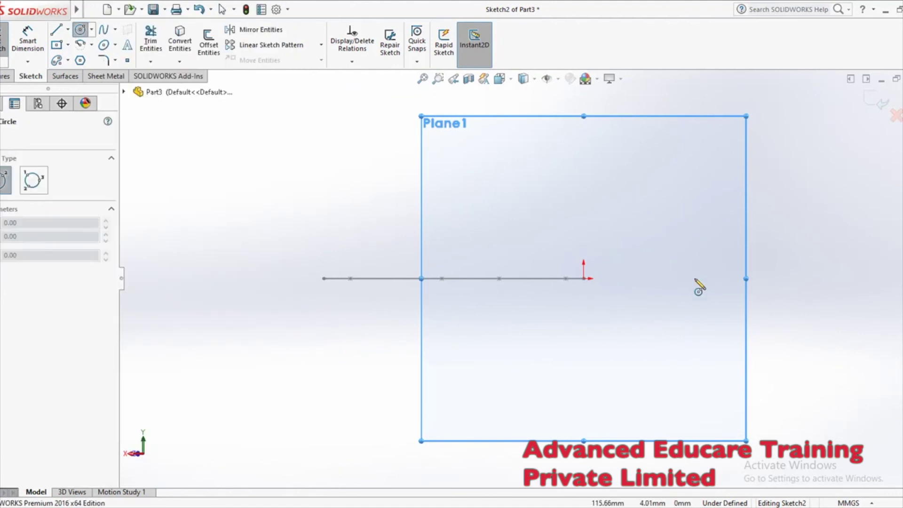
pyautogui.click(584, 278)
pyautogui.click(596, 293)
pyautogui.moveTo(693, 250); pyautogui.dragTo(641, 317, button='middle')
pyautogui.press('Escape')
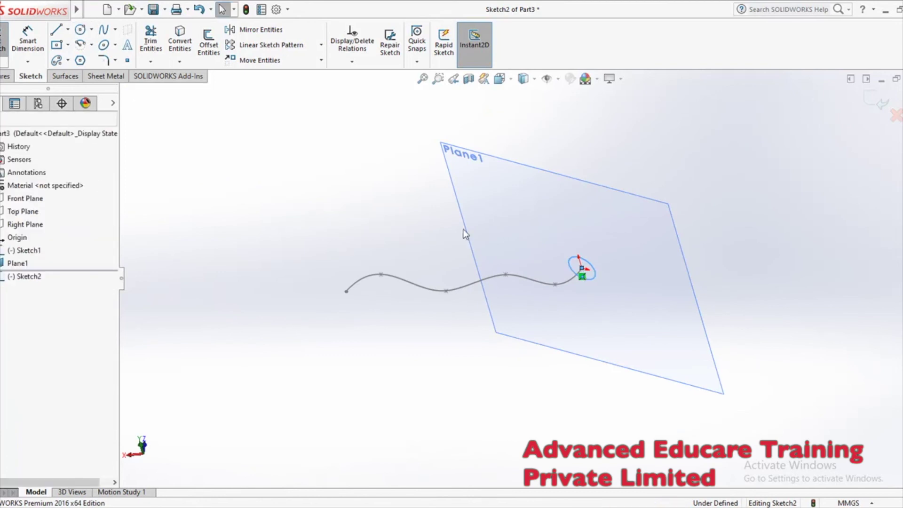
pyautogui.click(878, 101)
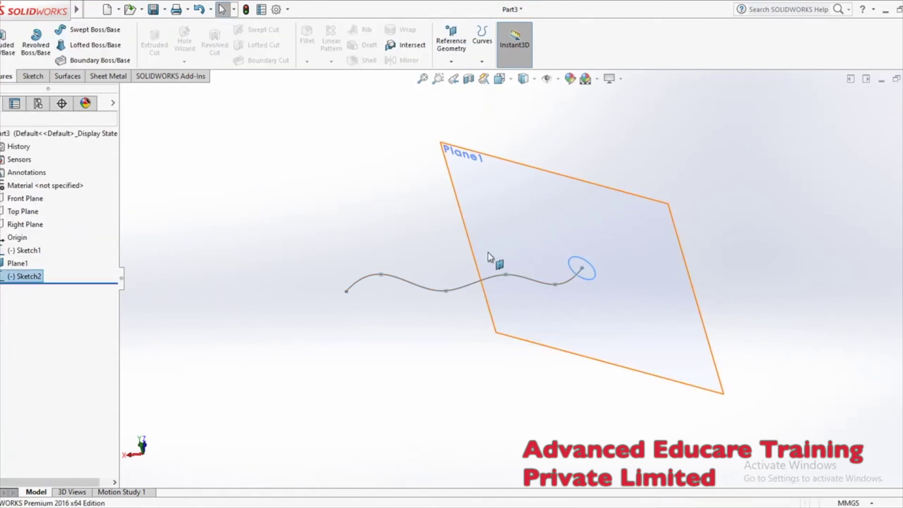
# - Create a Swept Boss/Base using the circle as the profile and the spline as the path
pyautogui.click(27, 74)
pyautogui.click(6, 75)
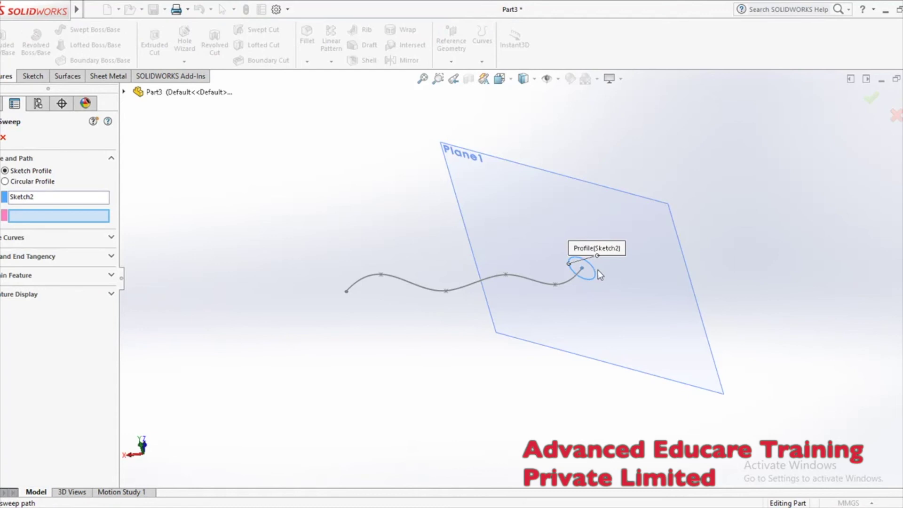
pyautogui.click(409, 286)
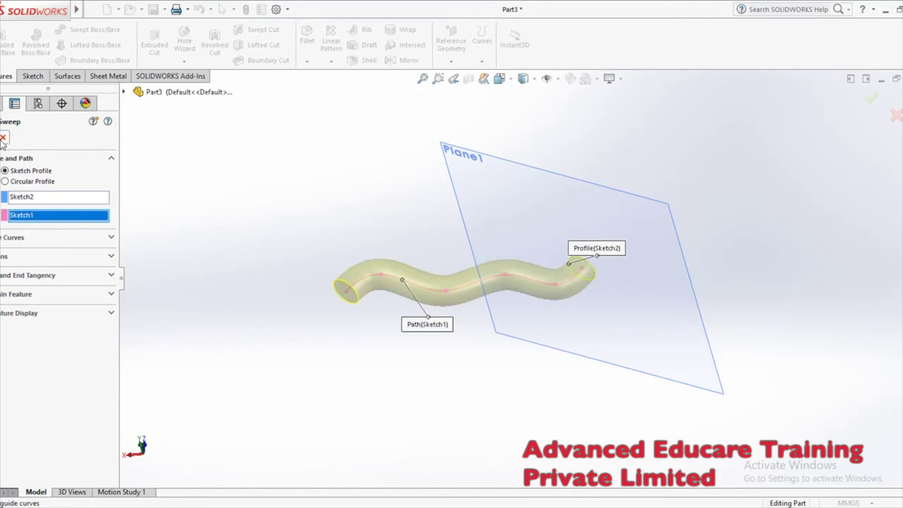
pyautogui.press('Return')
pyautogui.moveTo(552, 380); pyautogui.dragTo(340, 419, button='middle')
pyautogui.moveTo(670, 343); pyautogui.dragTo(484, 199, button='middle')
pyautogui.scroll(-5, 484, 198)
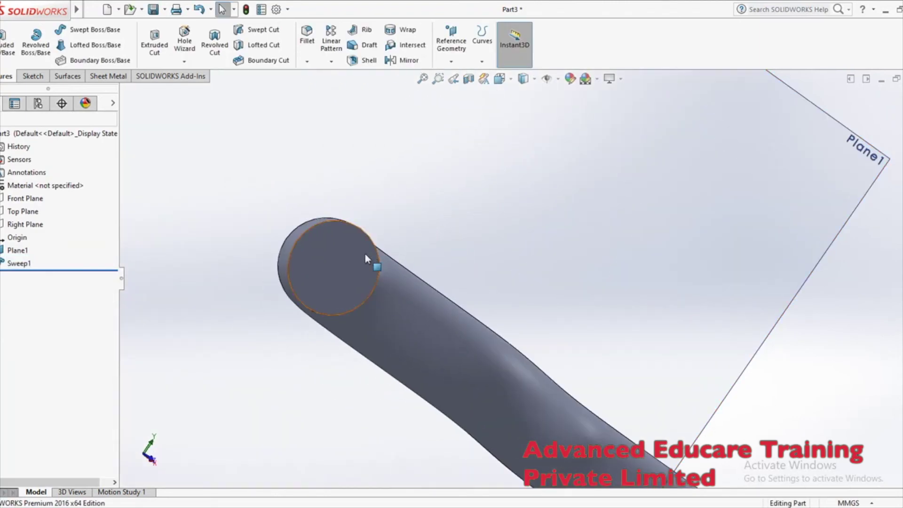
# - Start a sketch on the swept body's end face at the reference plane and draw a center rectangle about 10.5 by 10 mm centred on it
pyautogui.click(333, 255)
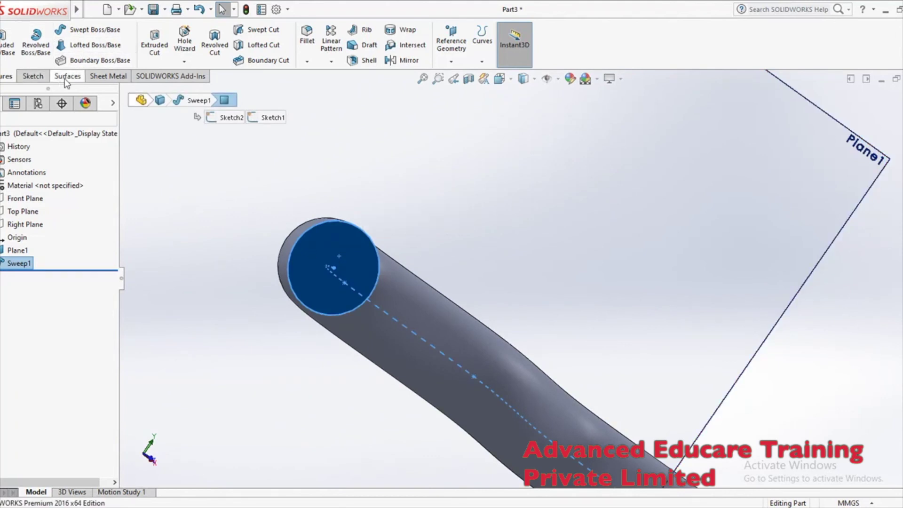
pyautogui.click(48, 77)
pyautogui.click(58, 47)
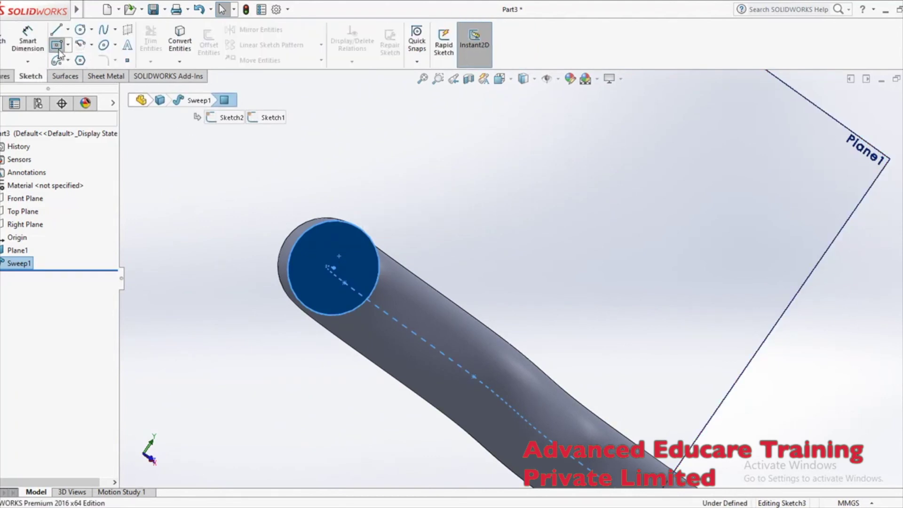
pyautogui.click(335, 269)
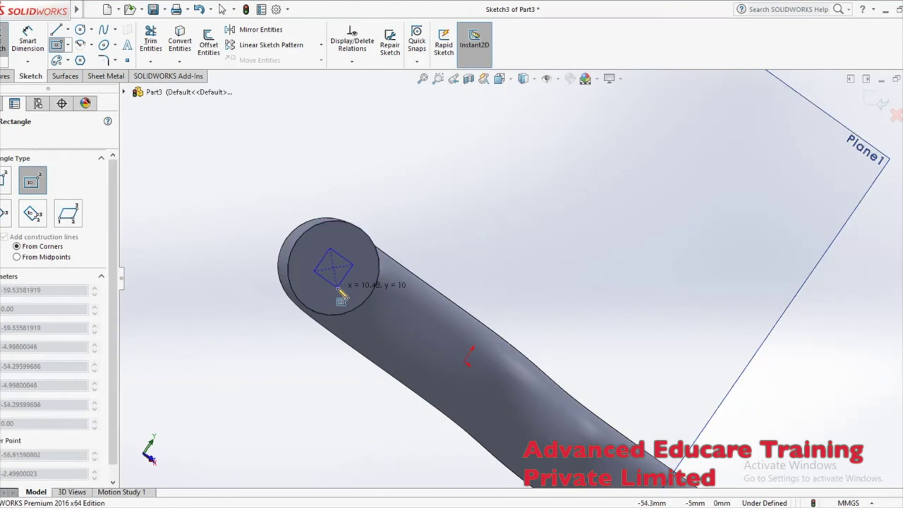
pyautogui.click(337, 289)
pyautogui.click(3, 135)
pyautogui.scroll(5, 594, 399)
pyautogui.moveTo(602, 340); pyautogui.dragTo(411, 370, button='middle')
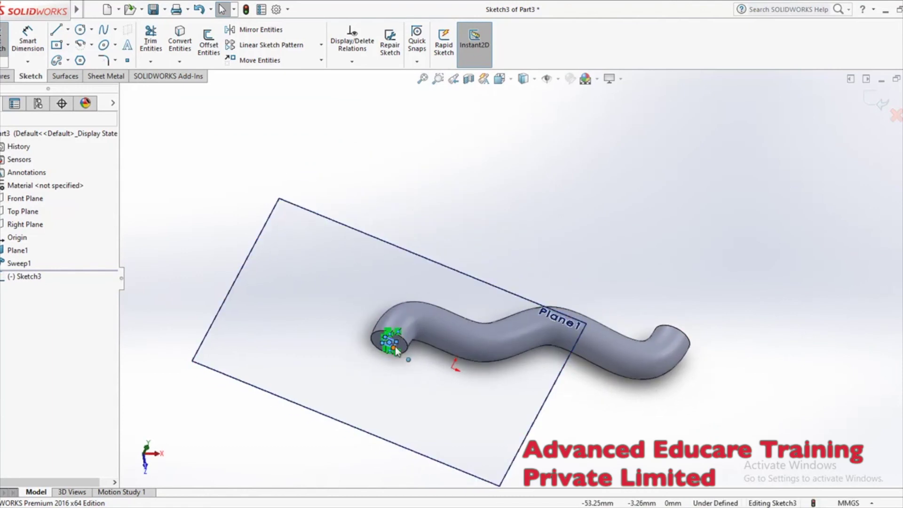
# - Exit the rectangle sketch and create a Swept Cut using the rectangle as the profile and the spline as the path
pyautogui.click(7, 76)
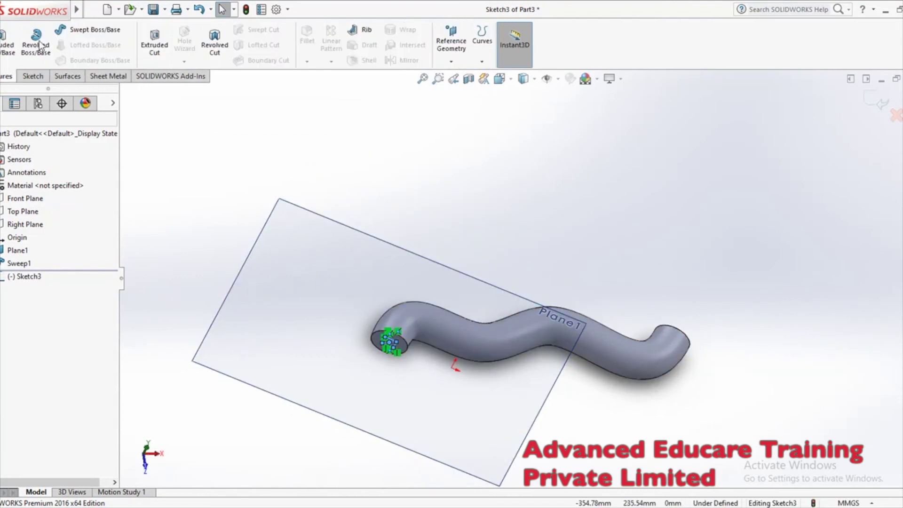
pyautogui.click(875, 100)
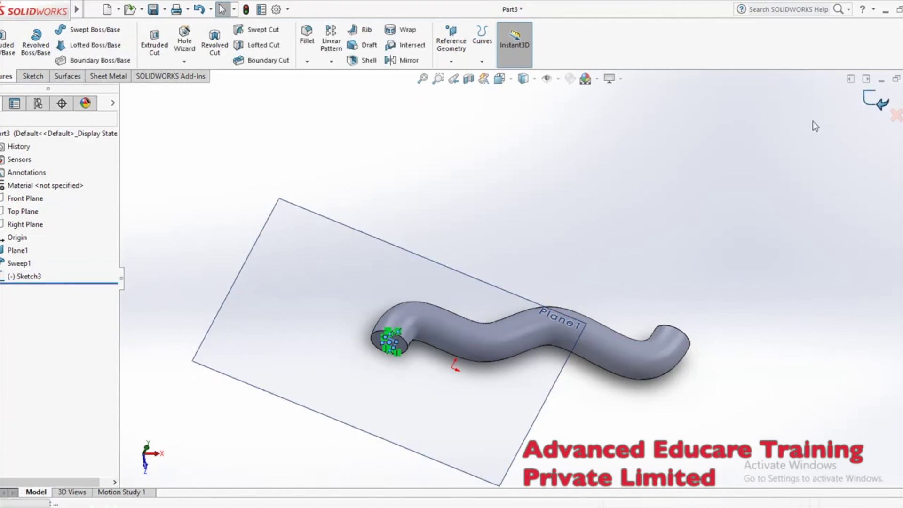
pyautogui.click(271, 31)
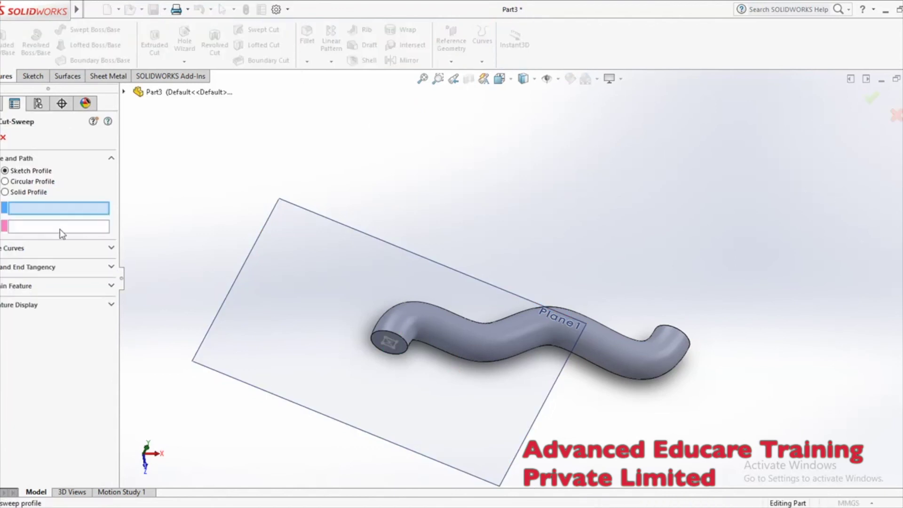
pyautogui.scroll(-2, 416, 363)
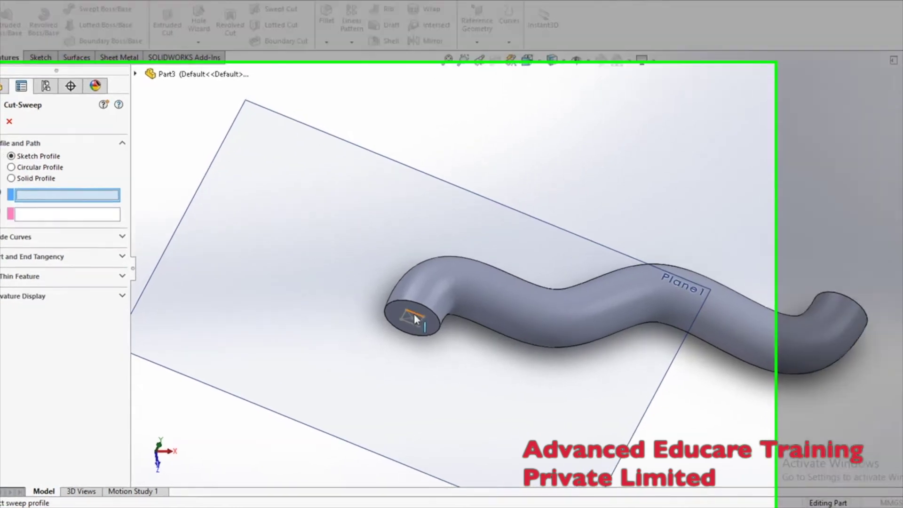
pyautogui.click(391, 320)
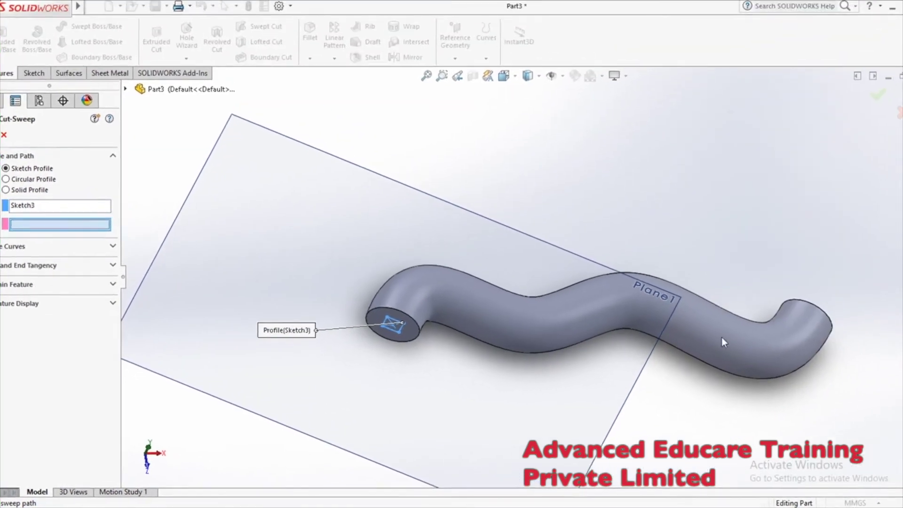
pyautogui.click(124, 92)
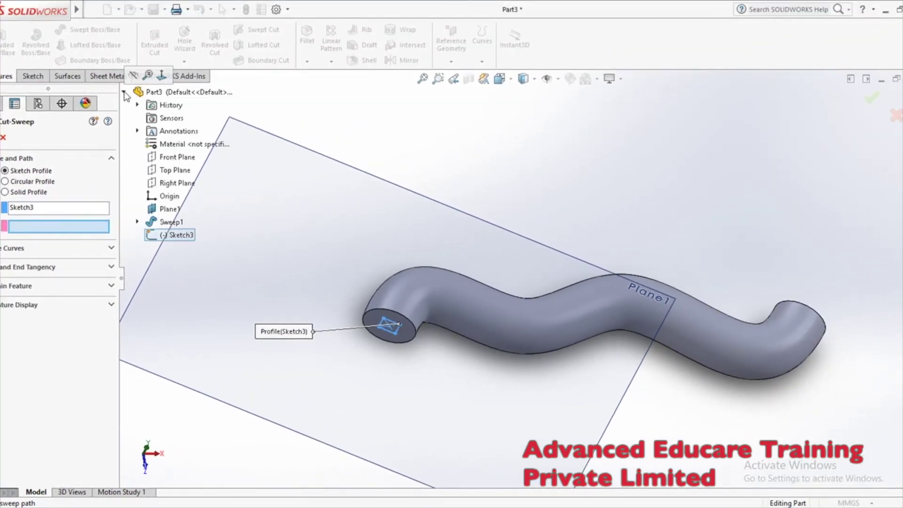
pyautogui.click(136, 222)
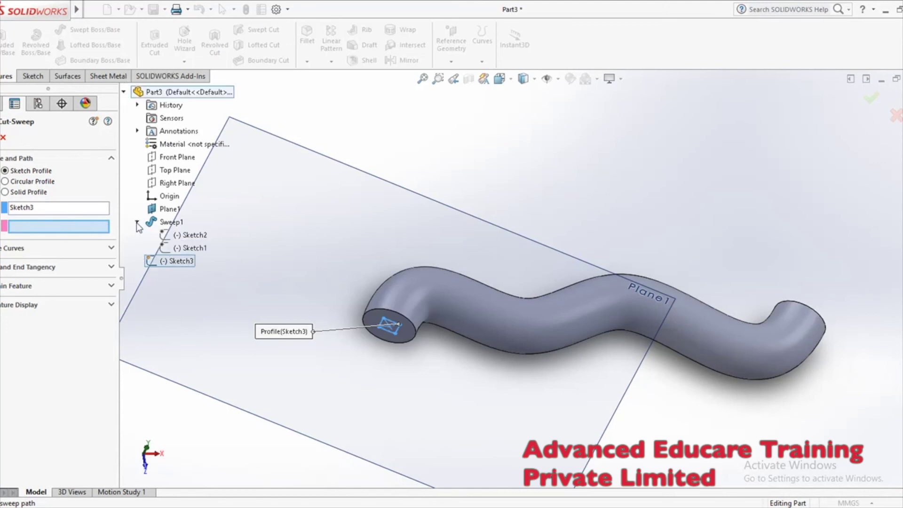
pyautogui.click(194, 252)
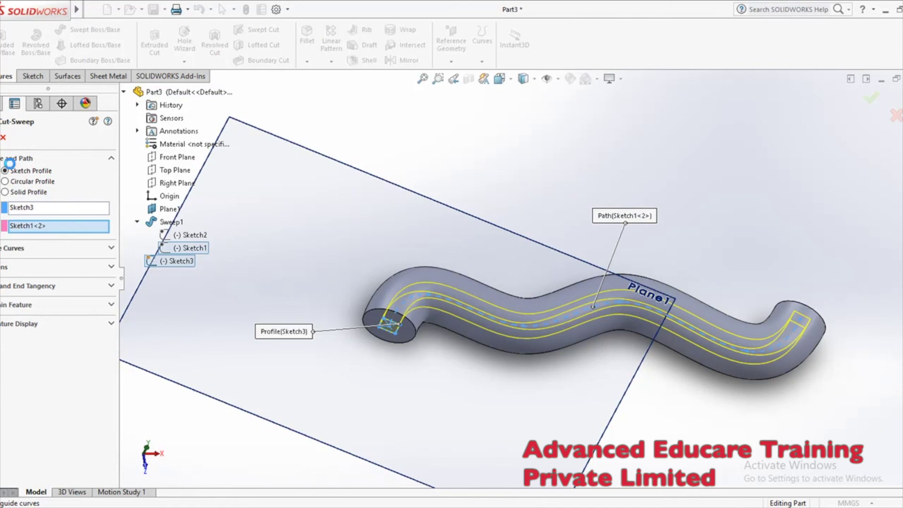
# - Section the swept body on the Top Plane and examine the channel running through its length
pyautogui.scroll(3, 587, 414)
pyautogui.moveTo(629, 381)
pyautogui.mouseDown(button='middle')
pyautogui.moveTo(665, 268)
pyautogui.moveTo(669, 282)
pyautogui.moveTo(663, 258)
pyautogui.moveTo(522, 290)
pyautogui.moveTo(492, 260)
pyautogui.moveTo(516, 357)
pyautogui.moveTo(503, 339)
pyautogui.mouseUp(button='middle')
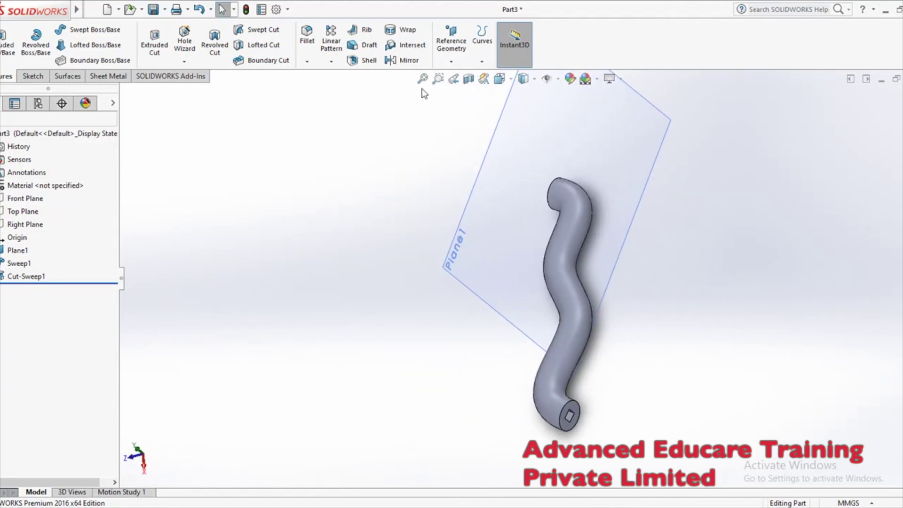
pyautogui.click(468, 79)
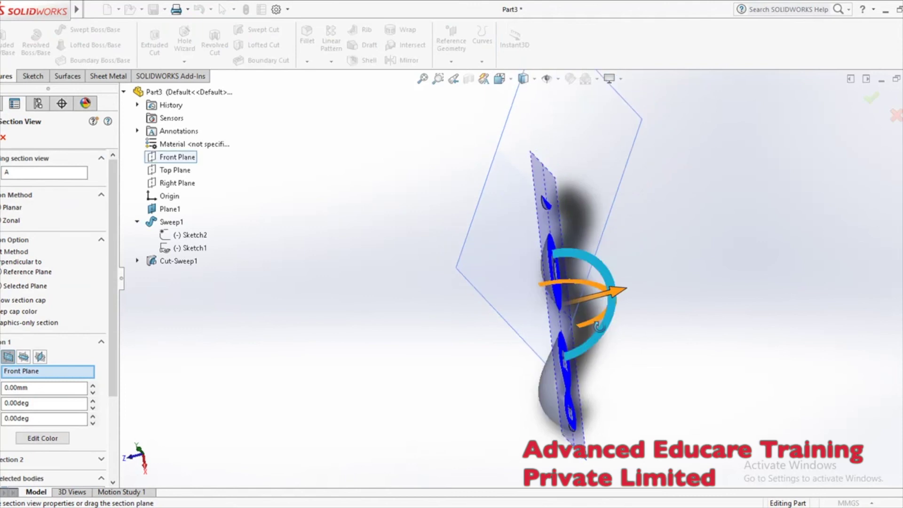
pyautogui.moveTo(598, 326); pyautogui.dragTo(616, 294, button='middle')
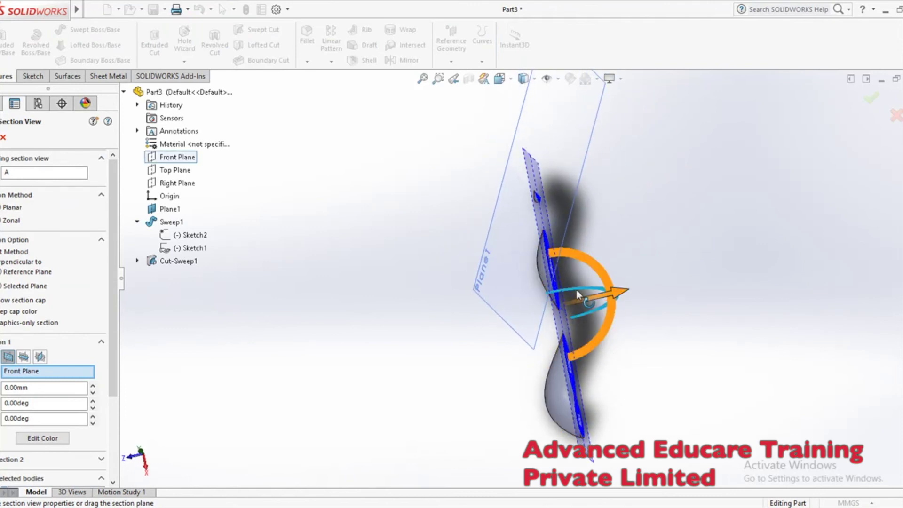
pyautogui.moveTo(618, 295); pyautogui.dragTo(593, 428, button='middle')
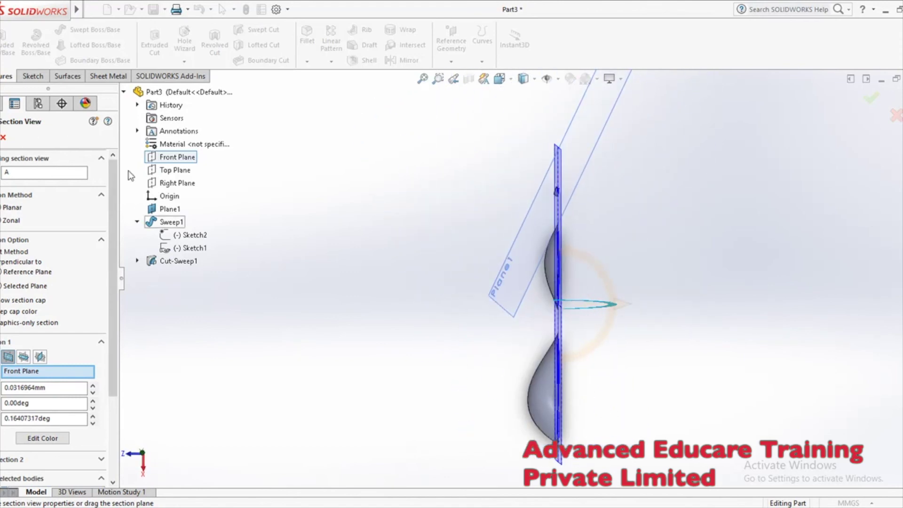
pyautogui.click(178, 174)
pyautogui.moveTo(459, 250); pyautogui.dragTo(492, 207, button='middle')
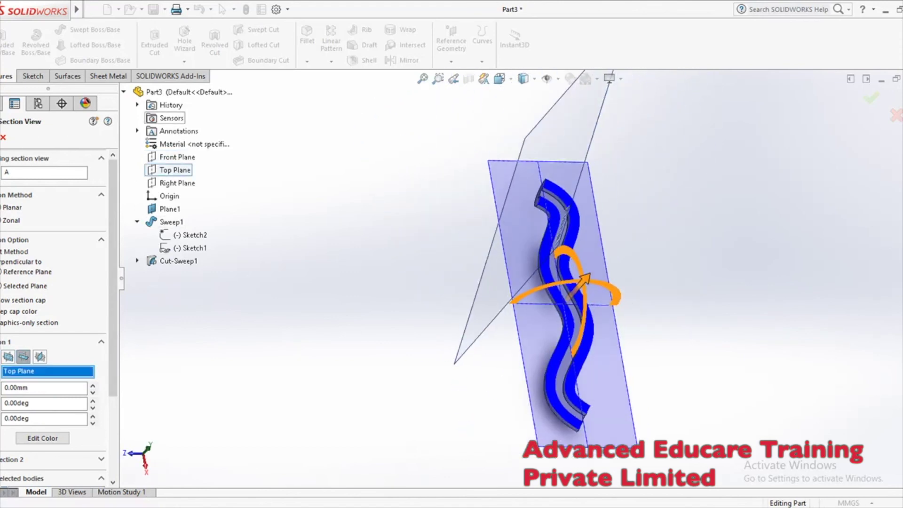
pyautogui.click(0, 137)
pyautogui.moveTo(735, 302); pyautogui.dragTo(642, 369, button='middle')
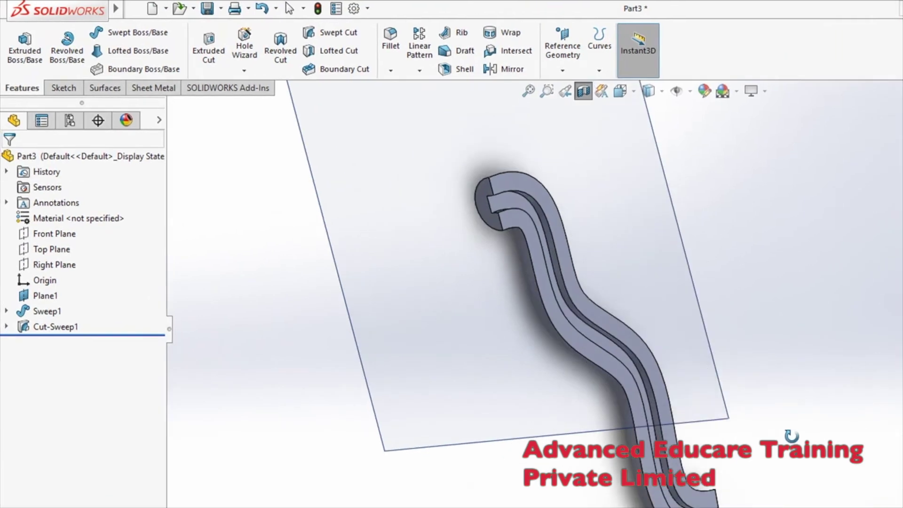
pyautogui.moveTo(792, 436); pyautogui.dragTo(700, 447, button='middle')
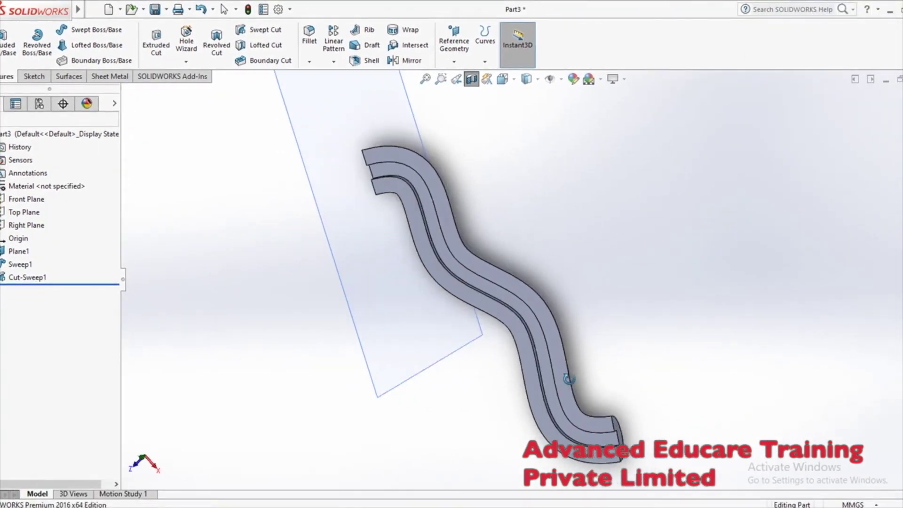
pyautogui.moveTo(568, 379); pyautogui.dragTo(621, 253, button='middle')
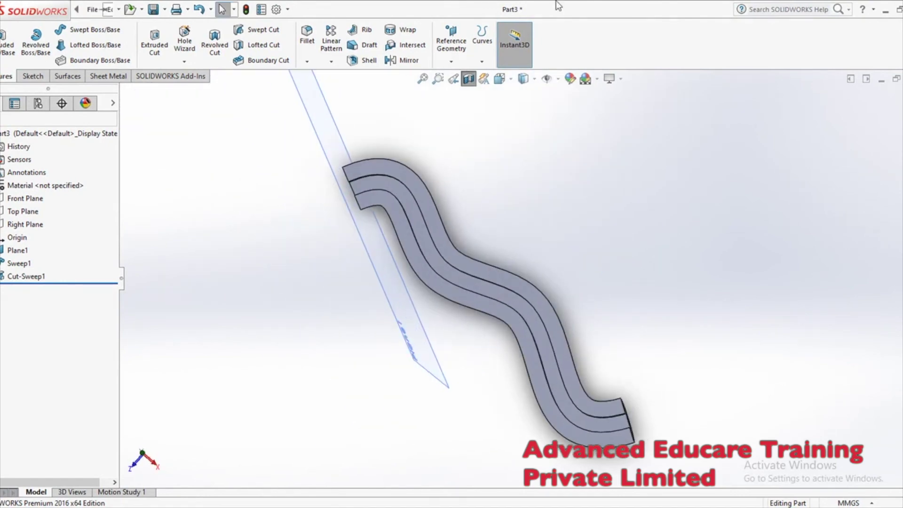
pyautogui.hotkey('alt', 'e')
pyautogui.click(837, 193)
# - Delete the swept cut feature and its rectangle profile sketch
pyautogui.rightClick(29, 266)
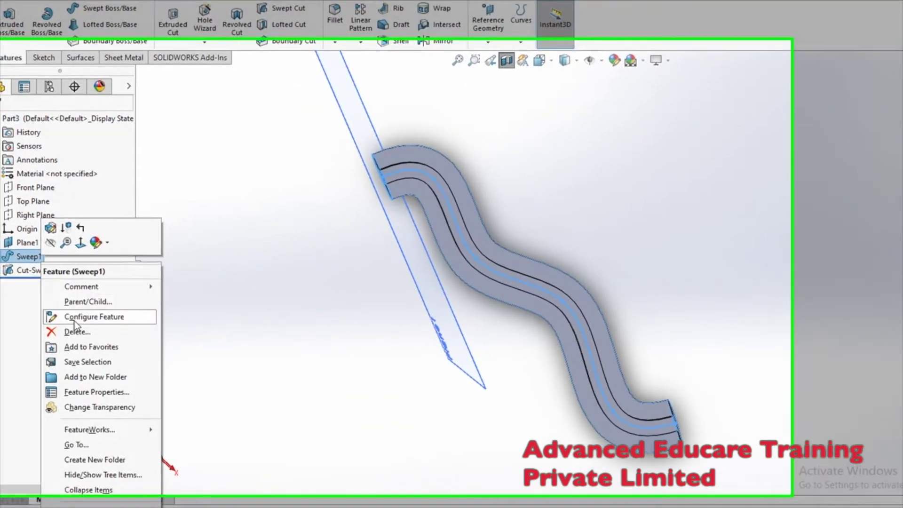
pyautogui.click(10, 243)
pyautogui.rightClick(41, 264)
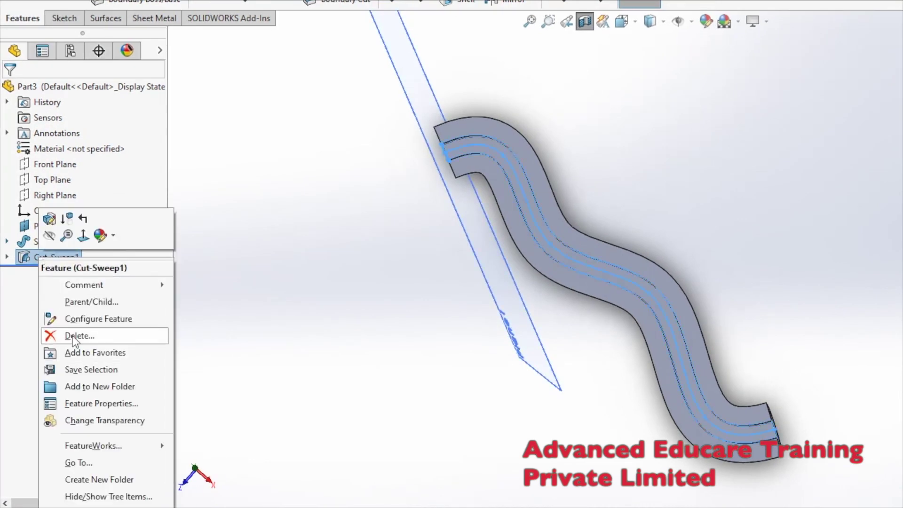
pyautogui.click(70, 335)
pyautogui.click(648, 168)
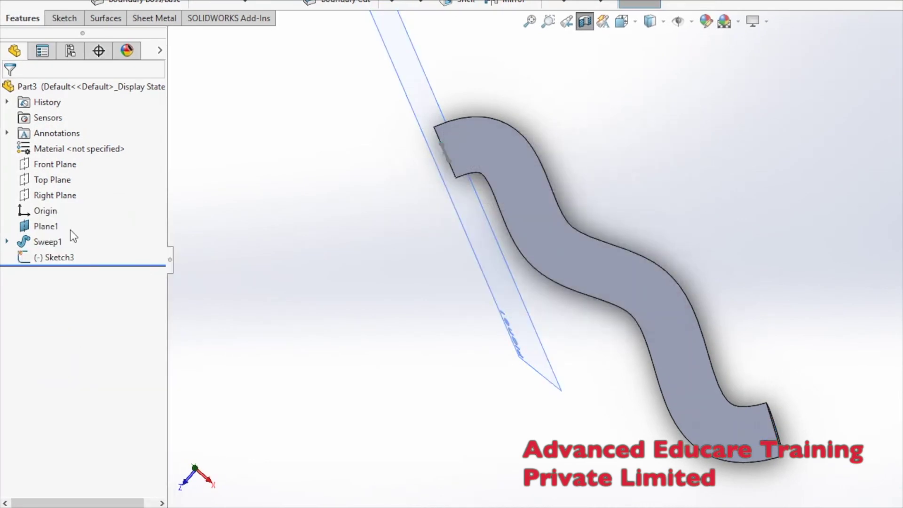
pyautogui.rightClick(48, 257)
pyautogui.click(88, 332)
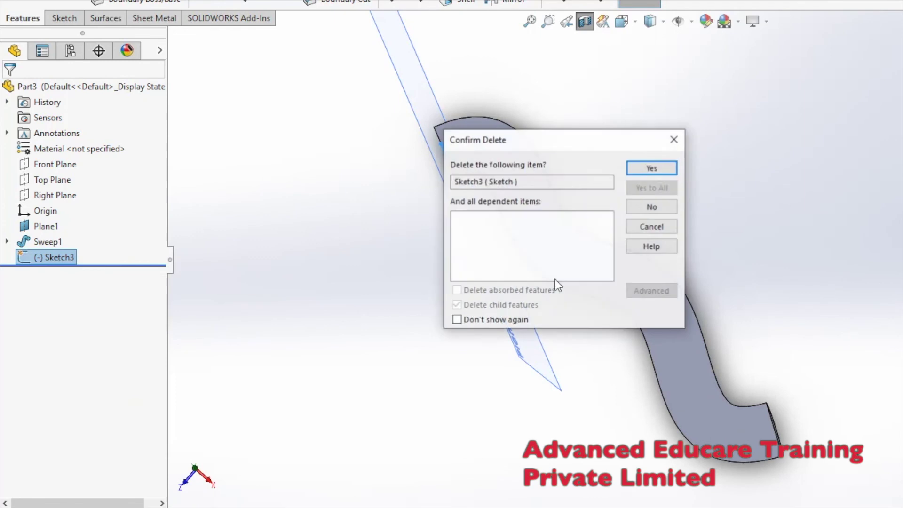
pyautogui.click(675, 167)
# - Delete the swept body feature and its circle profile sketch
pyautogui.rightClick(46, 238)
pyautogui.click(70, 322)
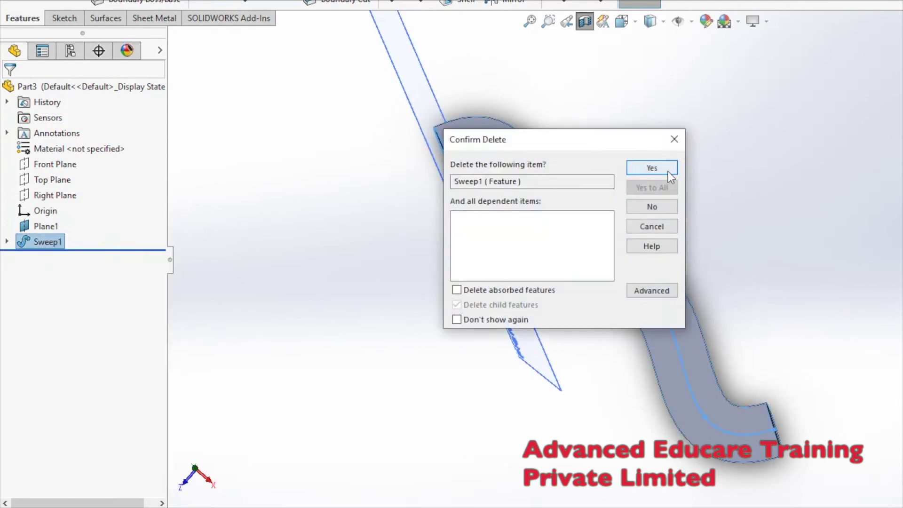
pyautogui.click(668, 171)
pyautogui.rightClick(71, 257)
pyautogui.click(94, 331)
pyautogui.click(635, 171)
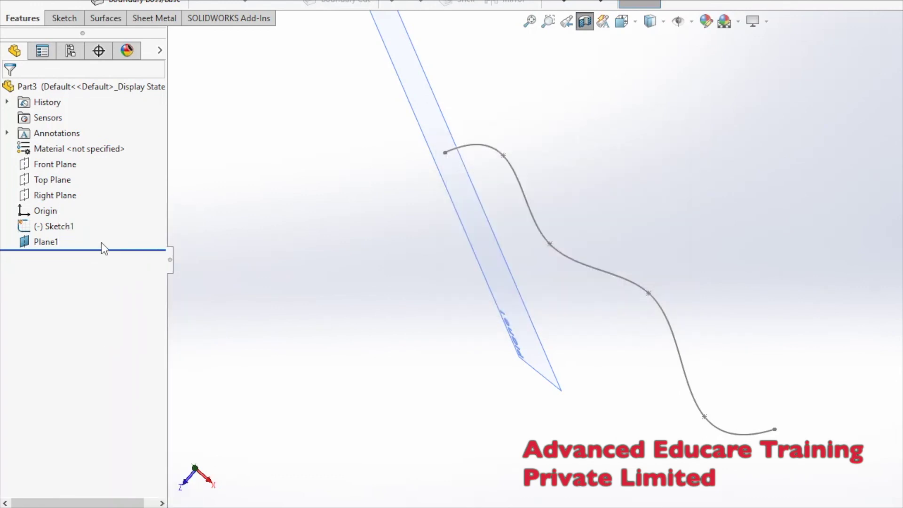
# - Delete the reference plane at the spline's end and the spline sketch
pyautogui.rightClick(37, 243)
pyautogui.click(70, 356)
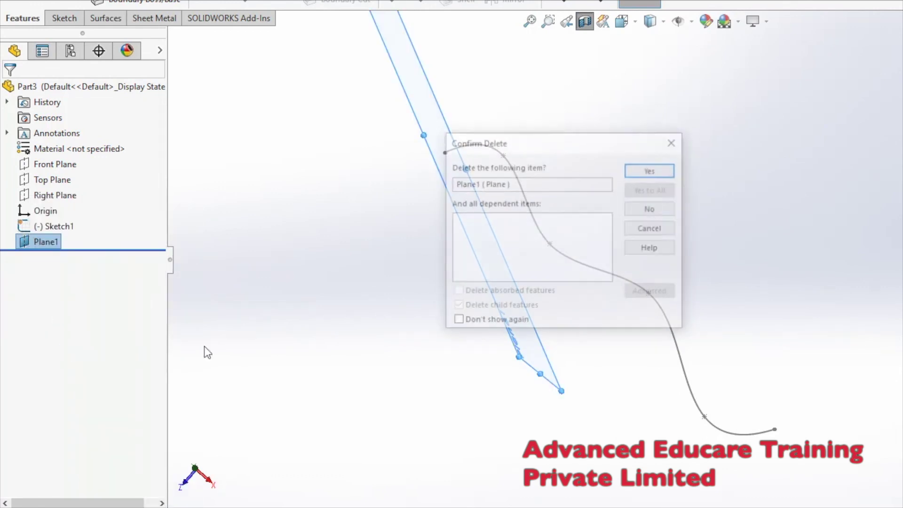
pyautogui.click(649, 168)
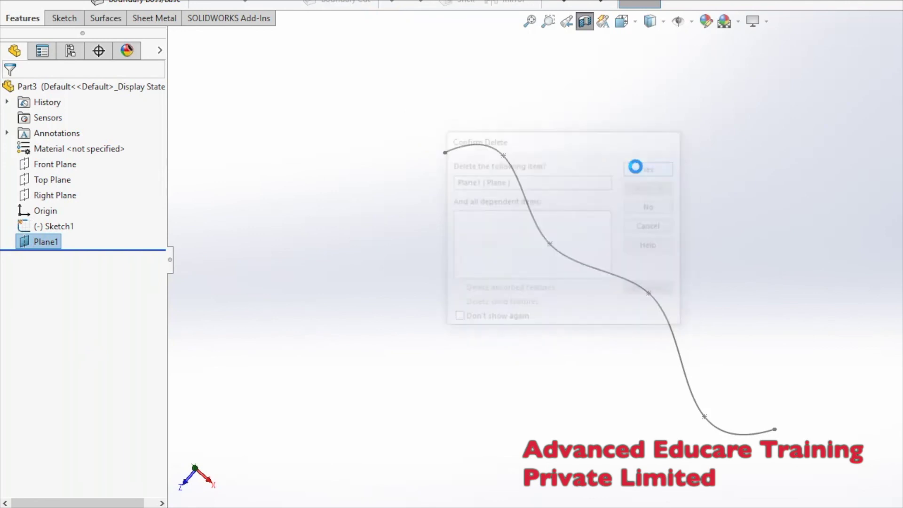
pyautogui.rightClick(63, 228)
pyautogui.click(97, 303)
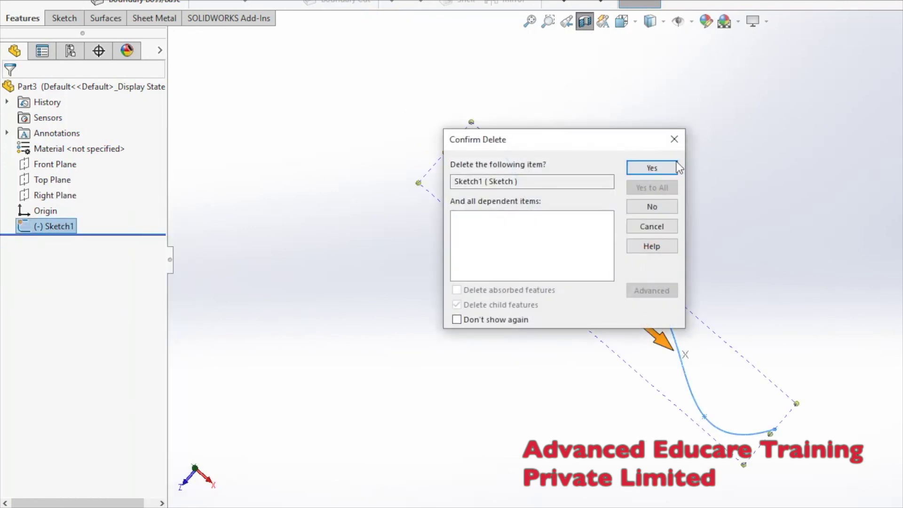
pyautogui.click(650, 168)
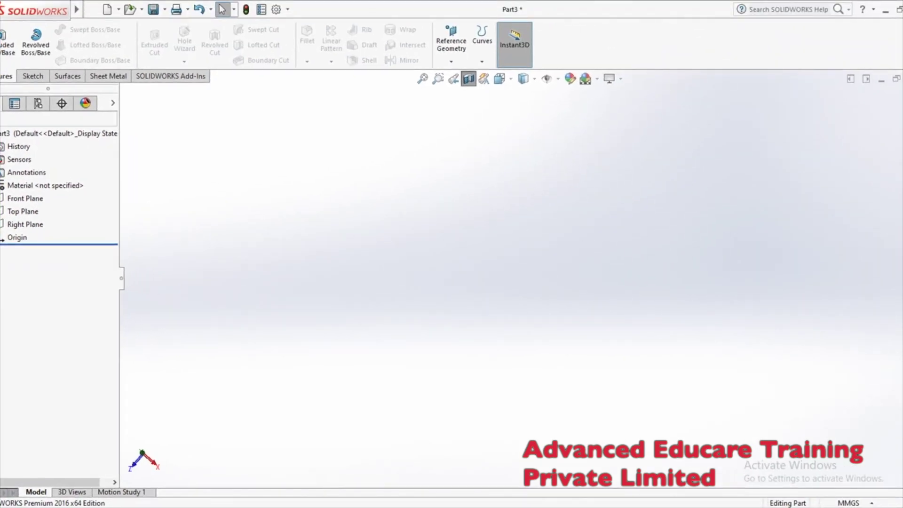
# - Start a sketch on the Top Plane and draw a large center rectangle centred on the origin
pyautogui.click(23, 211)
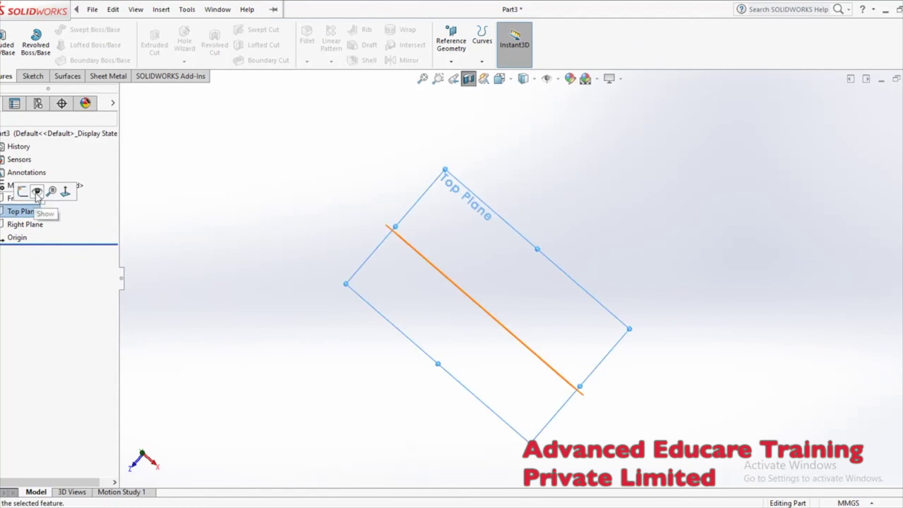
pyautogui.click(22, 191)
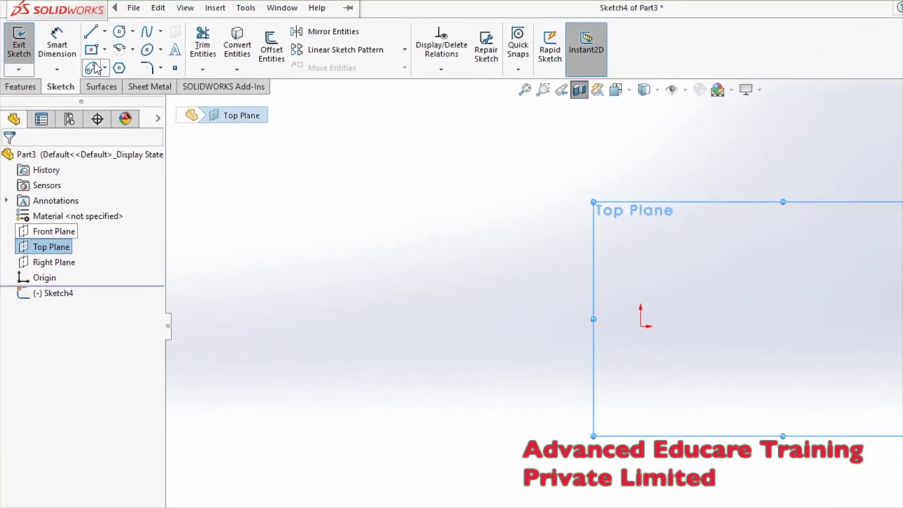
pyautogui.click(91, 49)
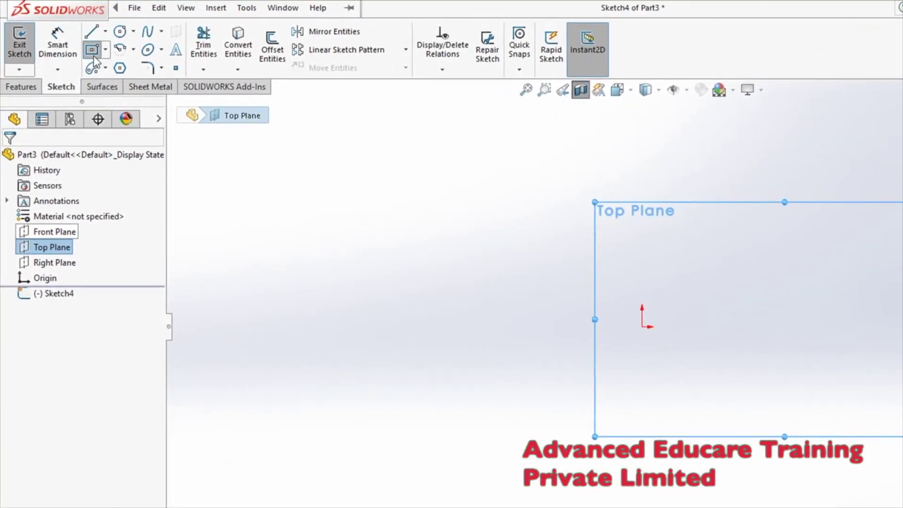
pyautogui.click(642, 326)
pyautogui.click(842, 463)
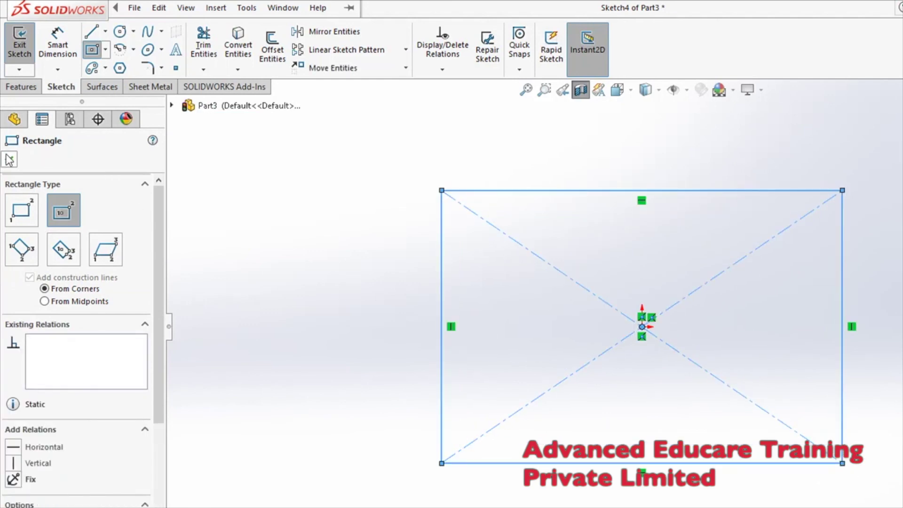
pyautogui.click(7, 157)
# - Extrude the rectangle upward as a blind boss 140 mm deep
pyautogui.click(21, 87)
pyautogui.click(21, 46)
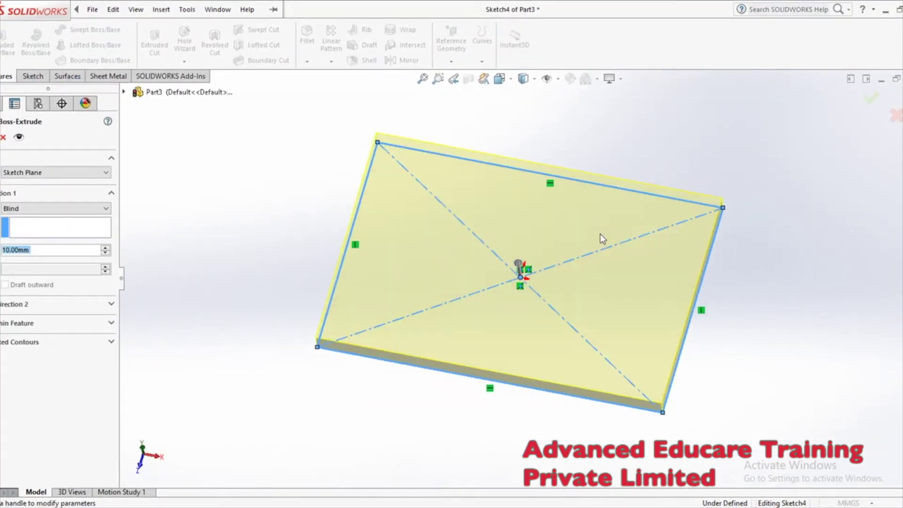
pyautogui.moveTo(521, 237); pyautogui.dragTo(528, 165)
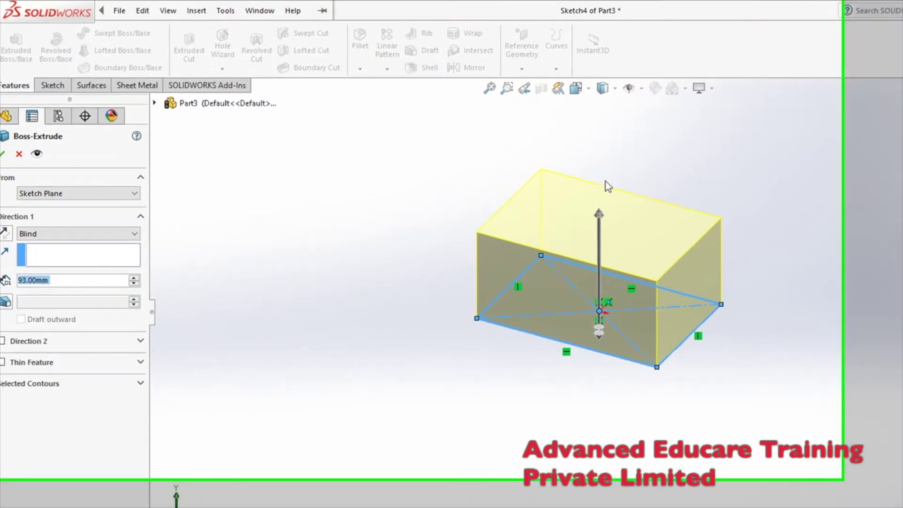
pyautogui.moveTo(607, 186); pyautogui.dragTo(607, 160)
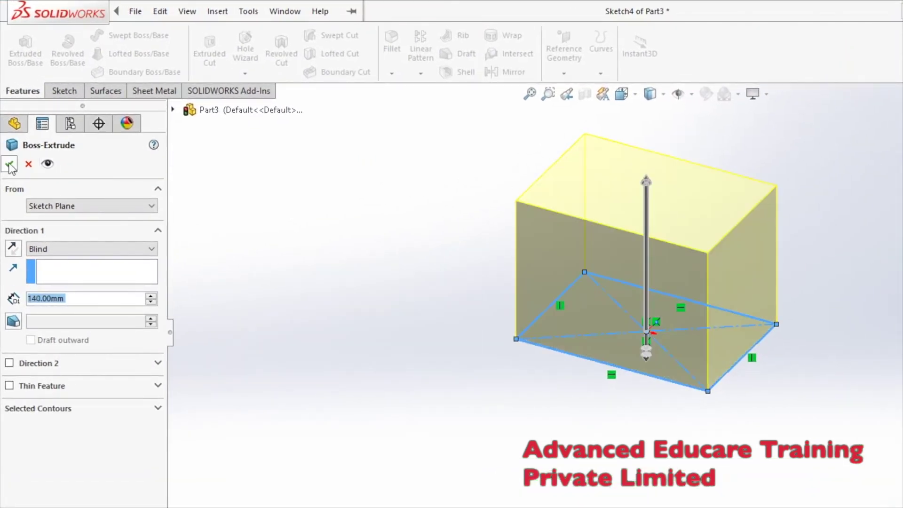
pyautogui.press('Return')
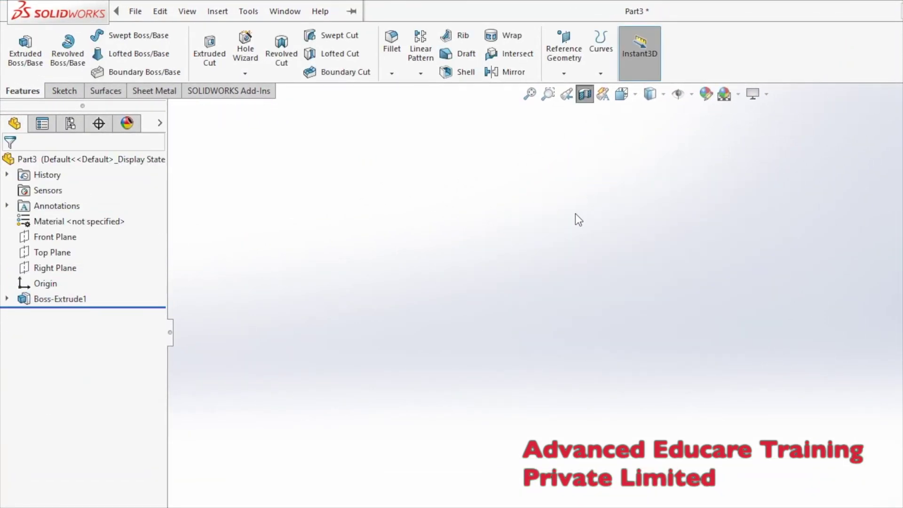
# - Turn off the active section view to display the whole extruded block
pyautogui.click(81, 95)
pyautogui.click(23, 91)
pyautogui.click(60, 297)
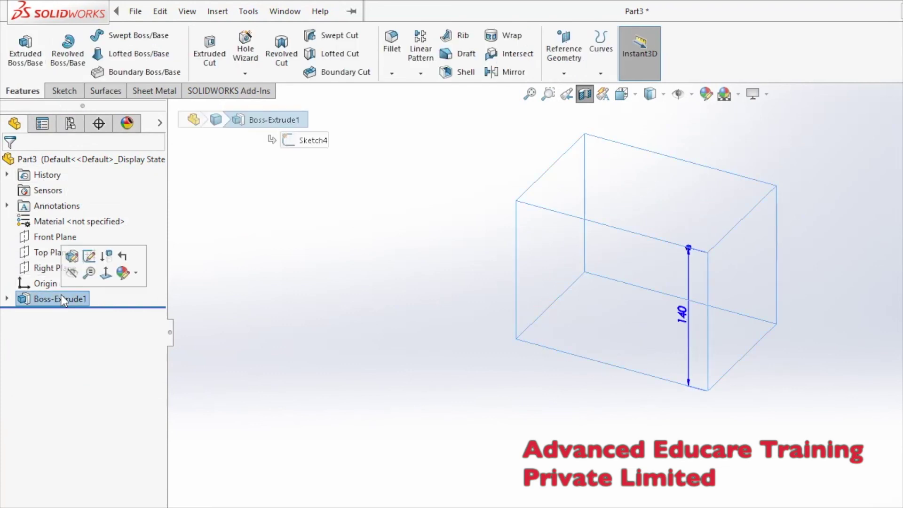
pyautogui.click(71, 274)
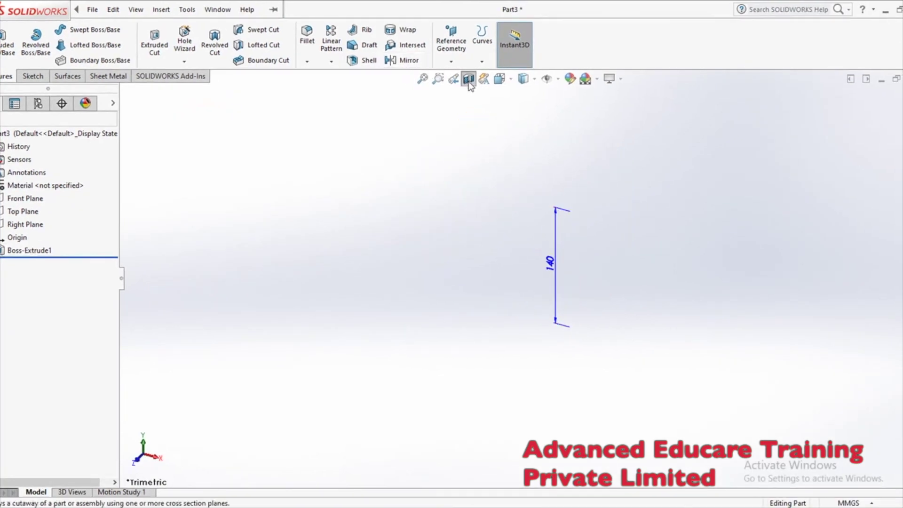
pyautogui.click(469, 84)
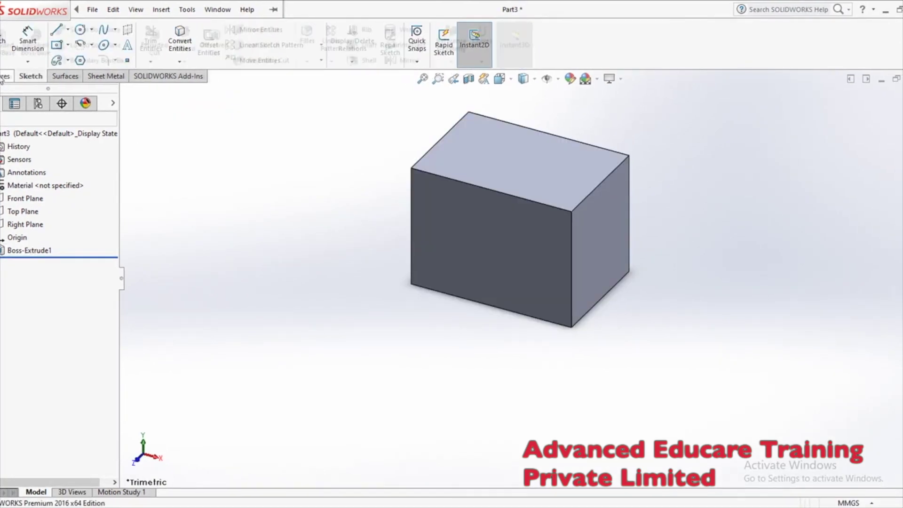
# - Start a sketch on the block's top face and draw a circle about 32 mm in radius centred on the origin
pyautogui.click(113, 10)
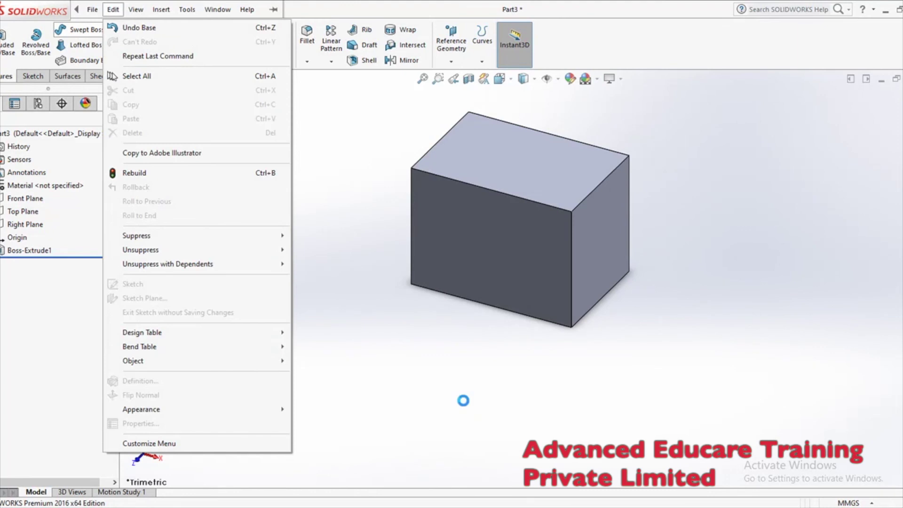
pyautogui.click(462, 344)
pyautogui.click(512, 188)
pyautogui.click(33, 76)
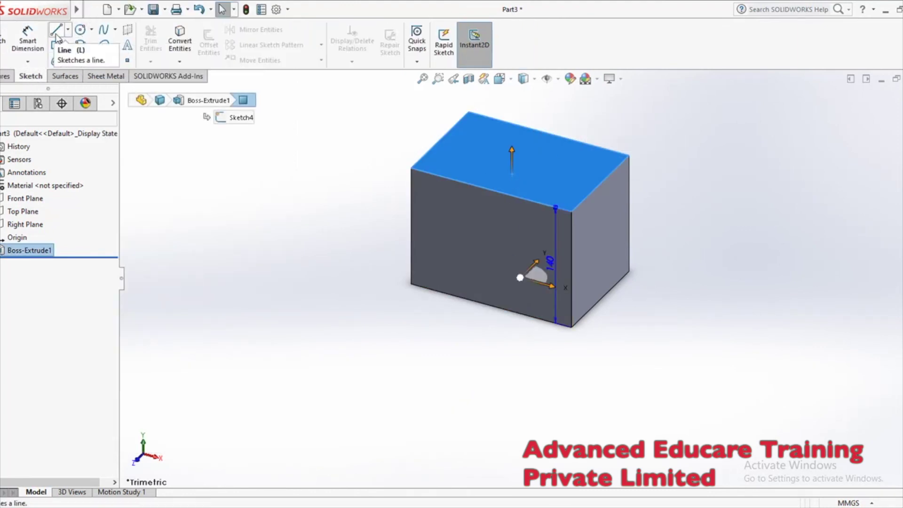
pyautogui.click(5, 42)
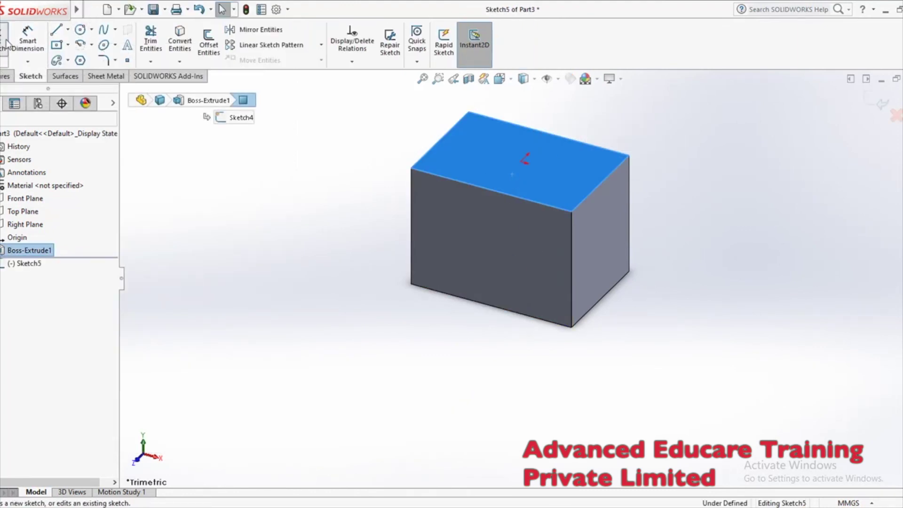
pyautogui.click(80, 30)
pyautogui.click(521, 161)
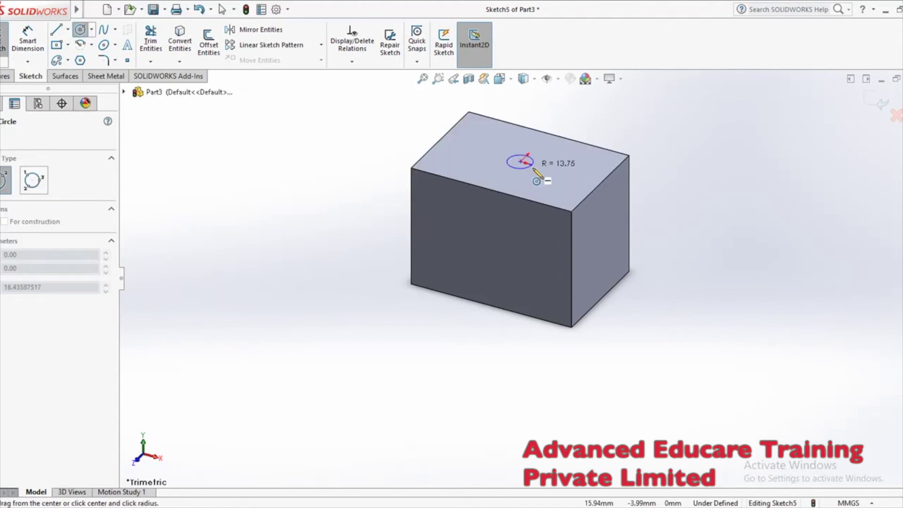
pyautogui.click(539, 176)
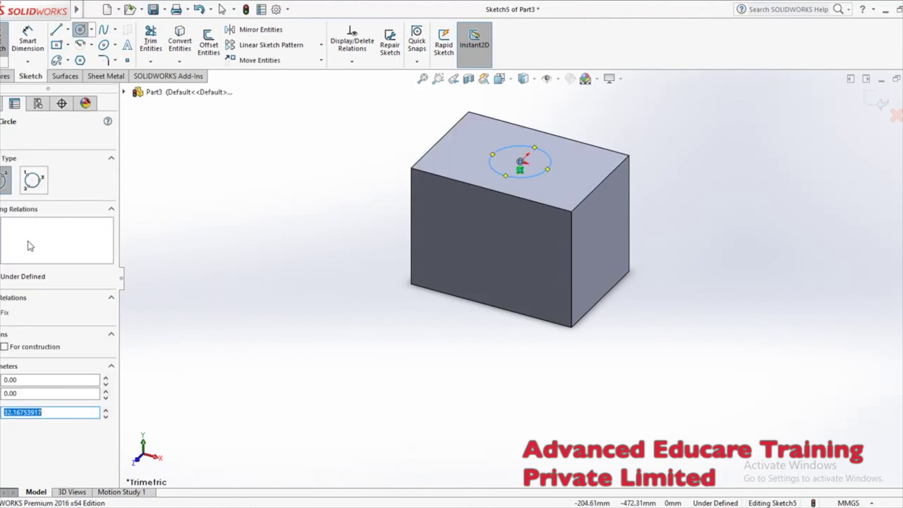
pyautogui.click(11, 142)
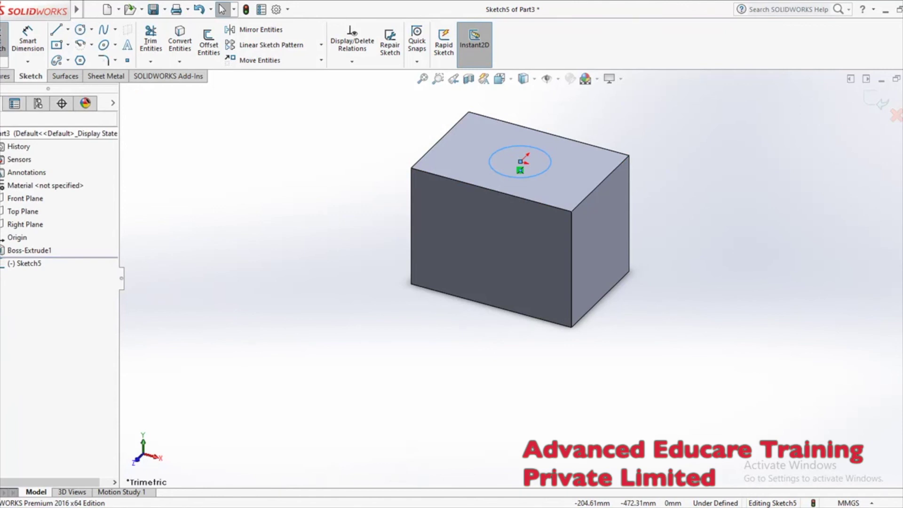
# - Close the sketch containing the circle
pyautogui.moveTo(547, 415); pyautogui.dragTo(554, 219, button='middle')
pyautogui.click(553, 224)
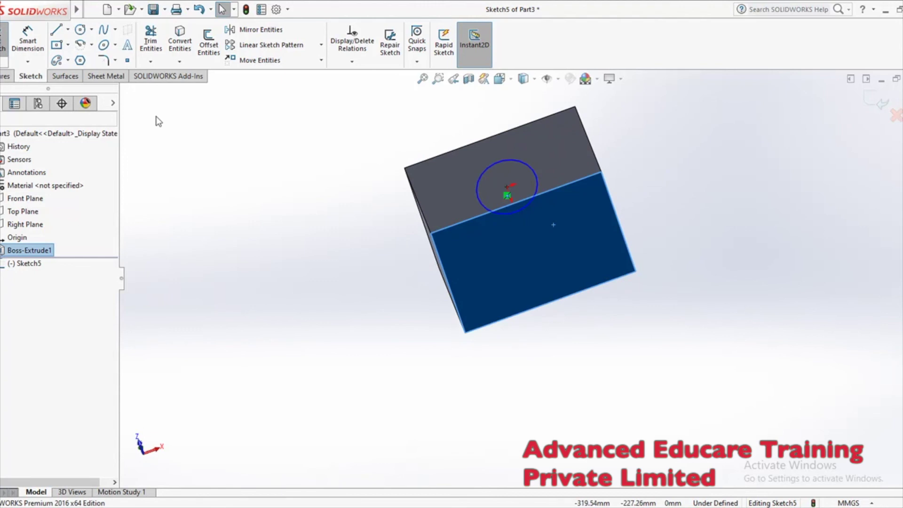
pyautogui.click(3, 41)
pyautogui.click(3, 41)
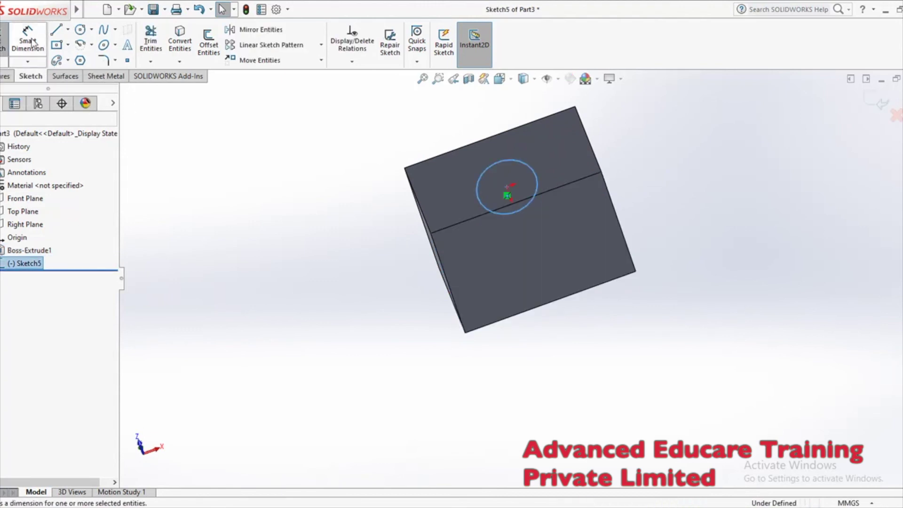
pyautogui.click(56, 44)
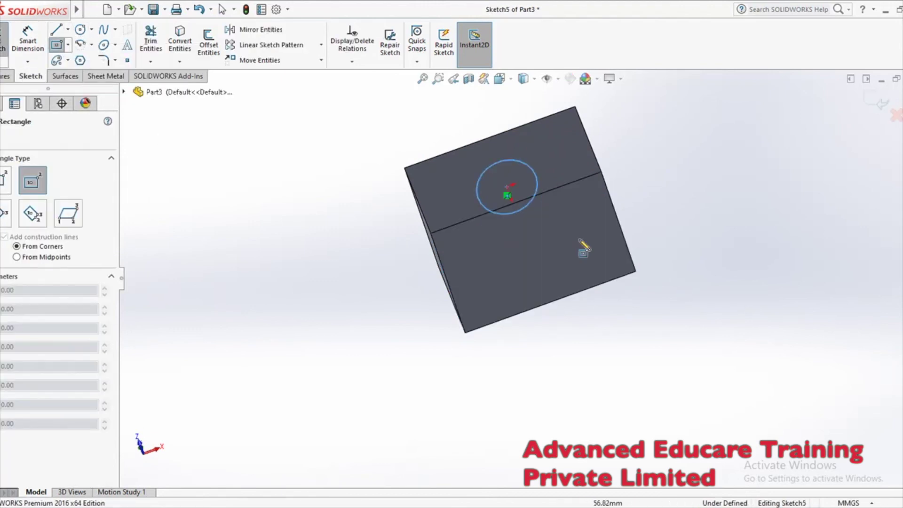
pyautogui.click(3, 41)
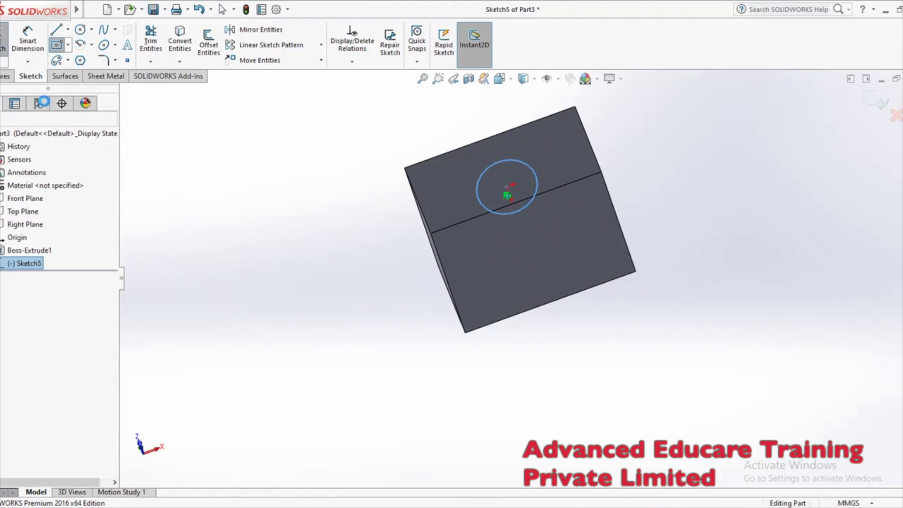
# - Start a sketch on the block's bottom face and draw a center rectangle about 80 mm wide centred on the origin
pyautogui.click(574, 245)
pyautogui.click(7, 42)
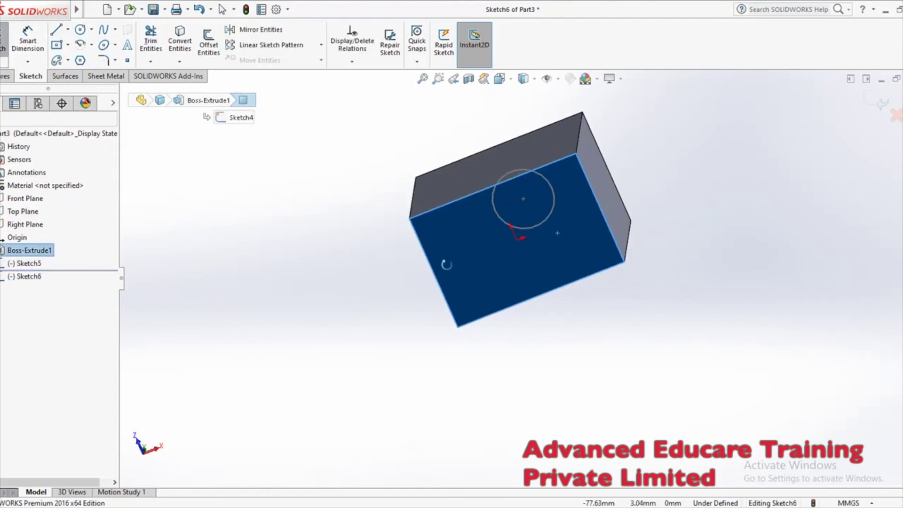
pyautogui.click(57, 48)
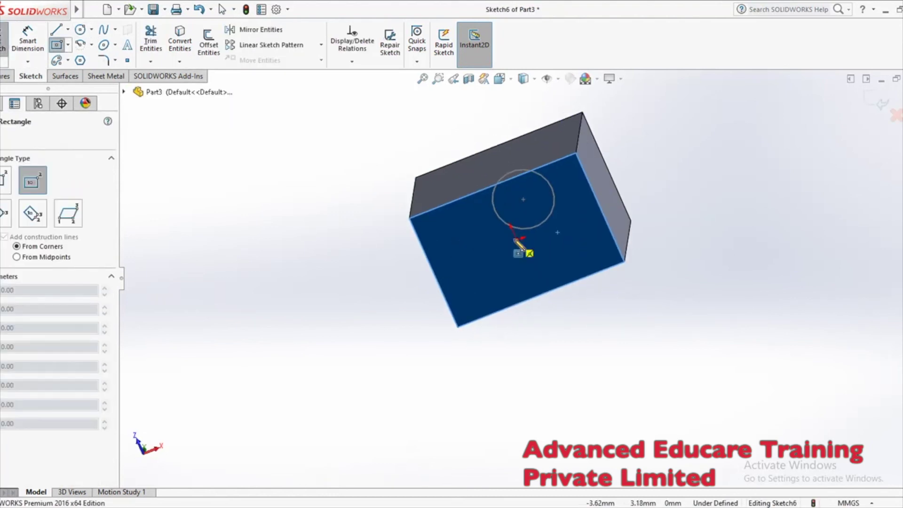
pyautogui.click(517, 239)
pyautogui.click(565, 253)
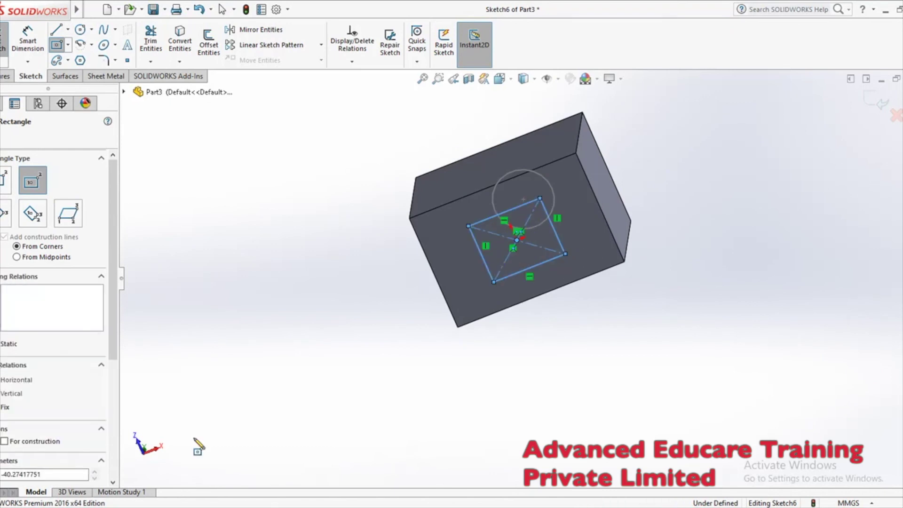
pyautogui.press('Escape')
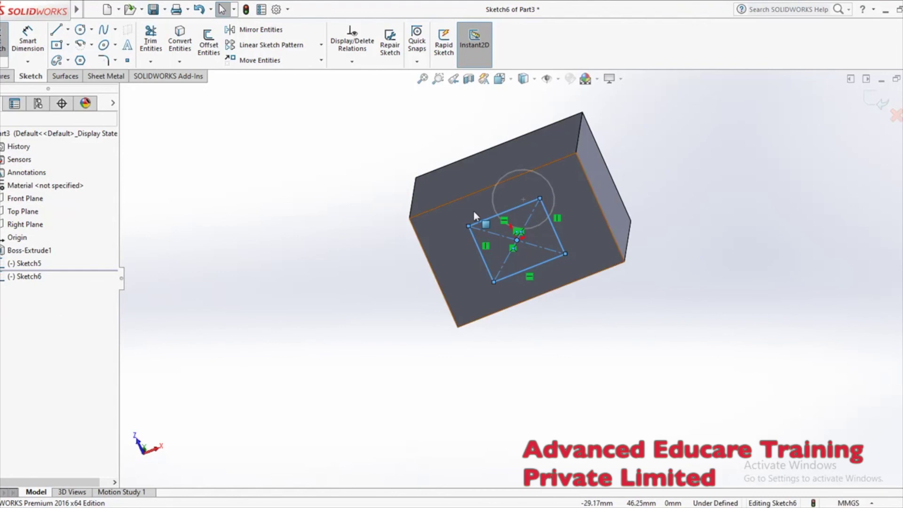
# - Create a lofted cut through the block from the bottom rectangle to the top circle
pyautogui.moveTo(338, 162); pyautogui.dragTo(338, 212, button='middle')
pyautogui.hotkey('ctrl', '7')
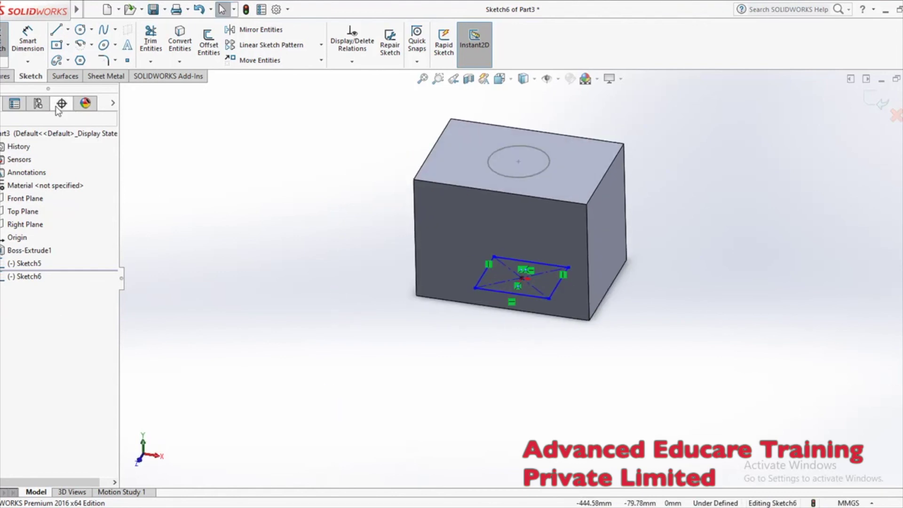
pyautogui.click(4, 51)
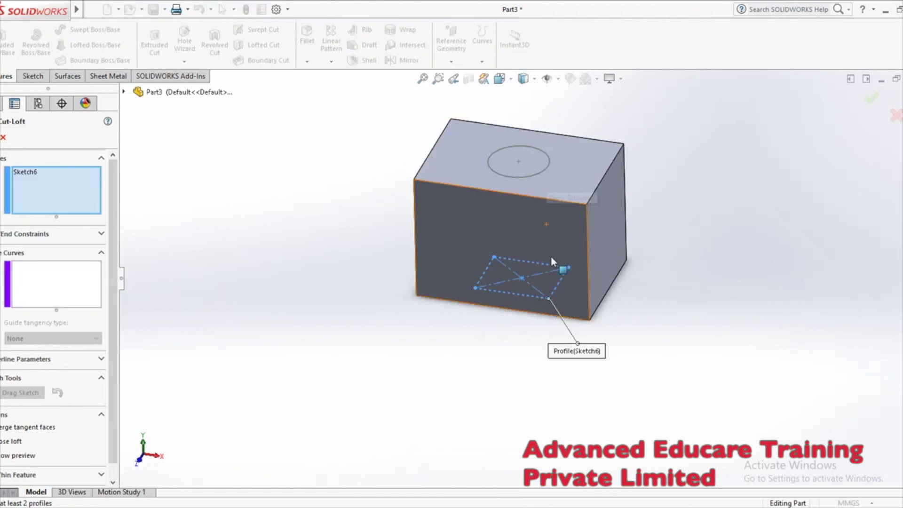
pyautogui.click(535, 178)
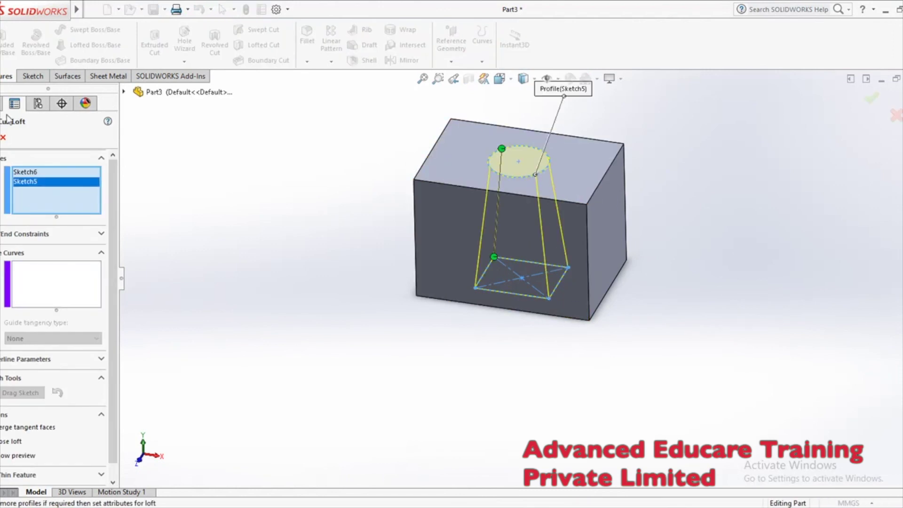
pyautogui.click(0, 137)
# - Edit the lofted cut and move its connector on the rectangle to a neighbouring corner so the cut twists
pyautogui.moveTo(687, 233); pyautogui.dragTo(677, 301, button='middle')
pyautogui.rightClick(22, 263)
pyautogui.click(22, 237)
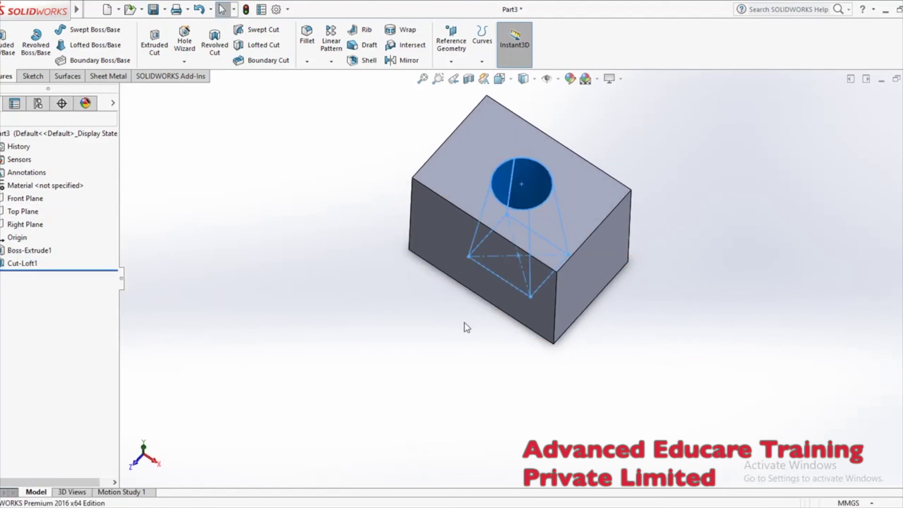
pyautogui.moveTo(623, 340); pyautogui.dragTo(425, 201, button='middle')
pyautogui.moveTo(432, 211); pyautogui.dragTo(475, 216)
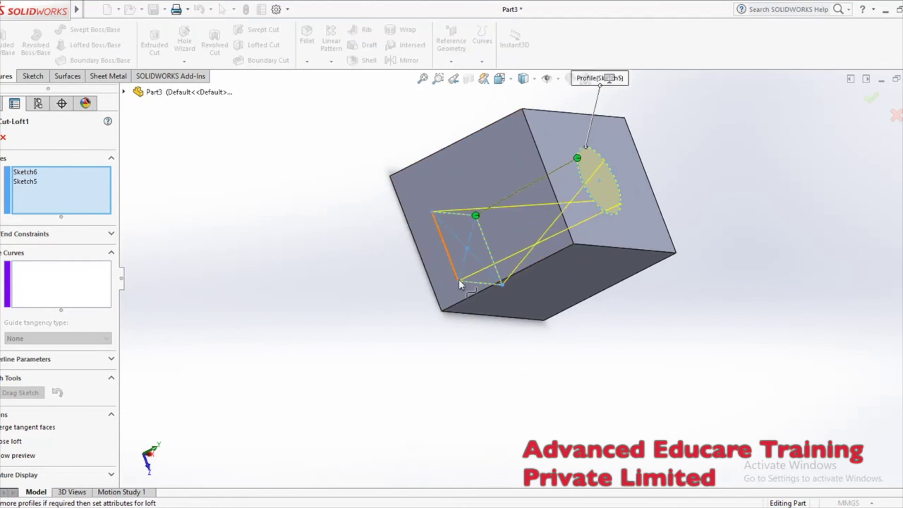
pyautogui.moveTo(576, 329); pyautogui.dragTo(469, 423, button='middle')
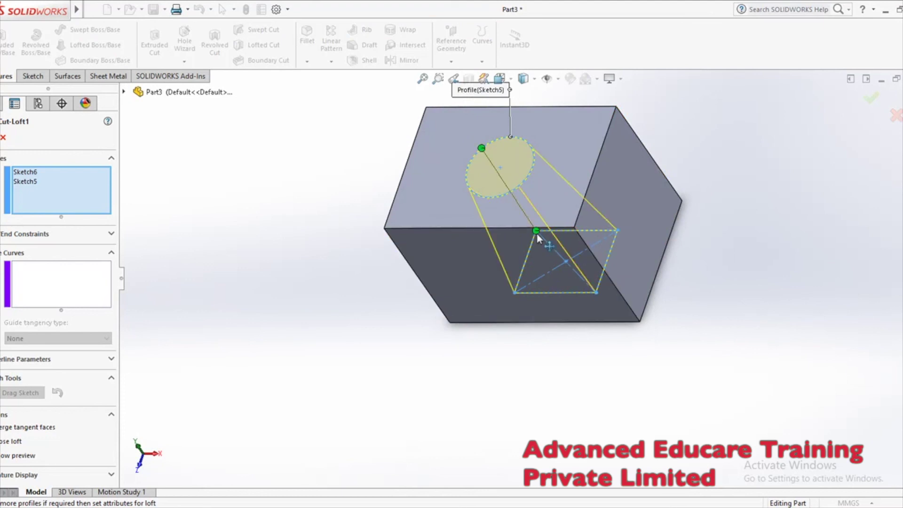
pyautogui.moveTo(528, 309); pyautogui.dragTo(573, 385, button='middle')
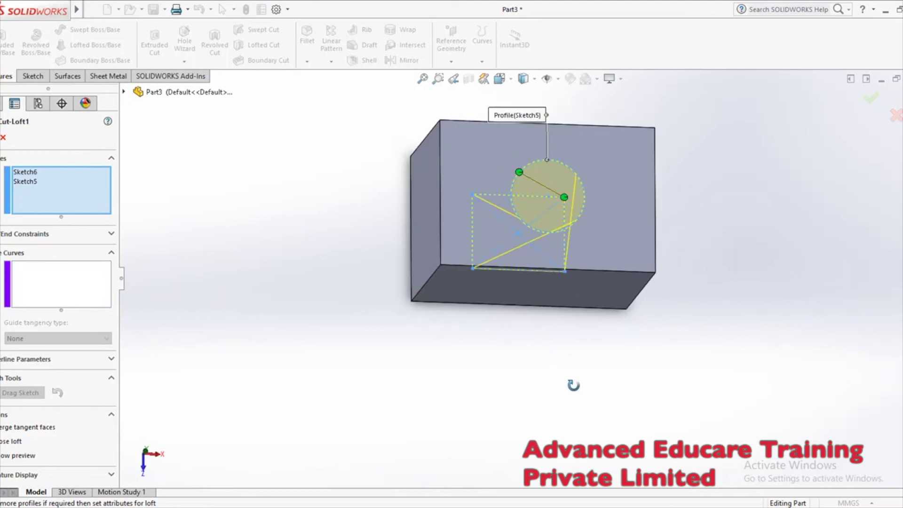
pyautogui.press('Return')
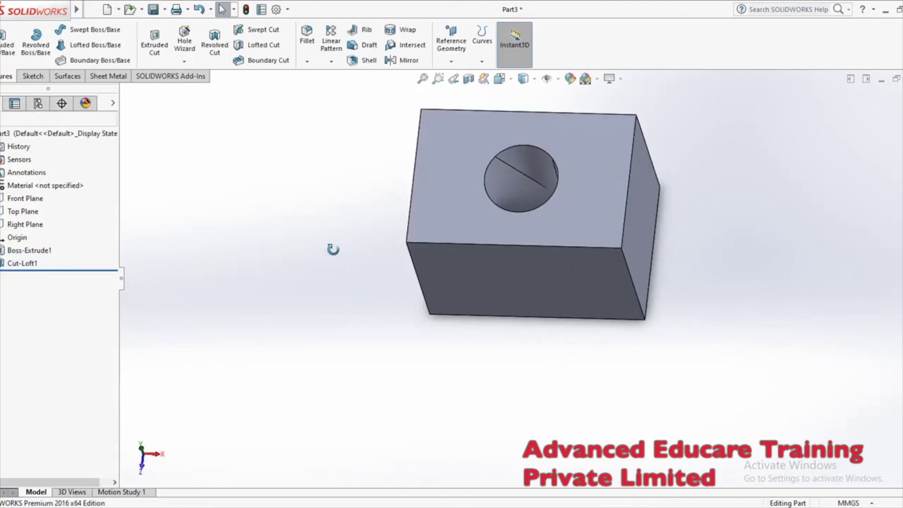